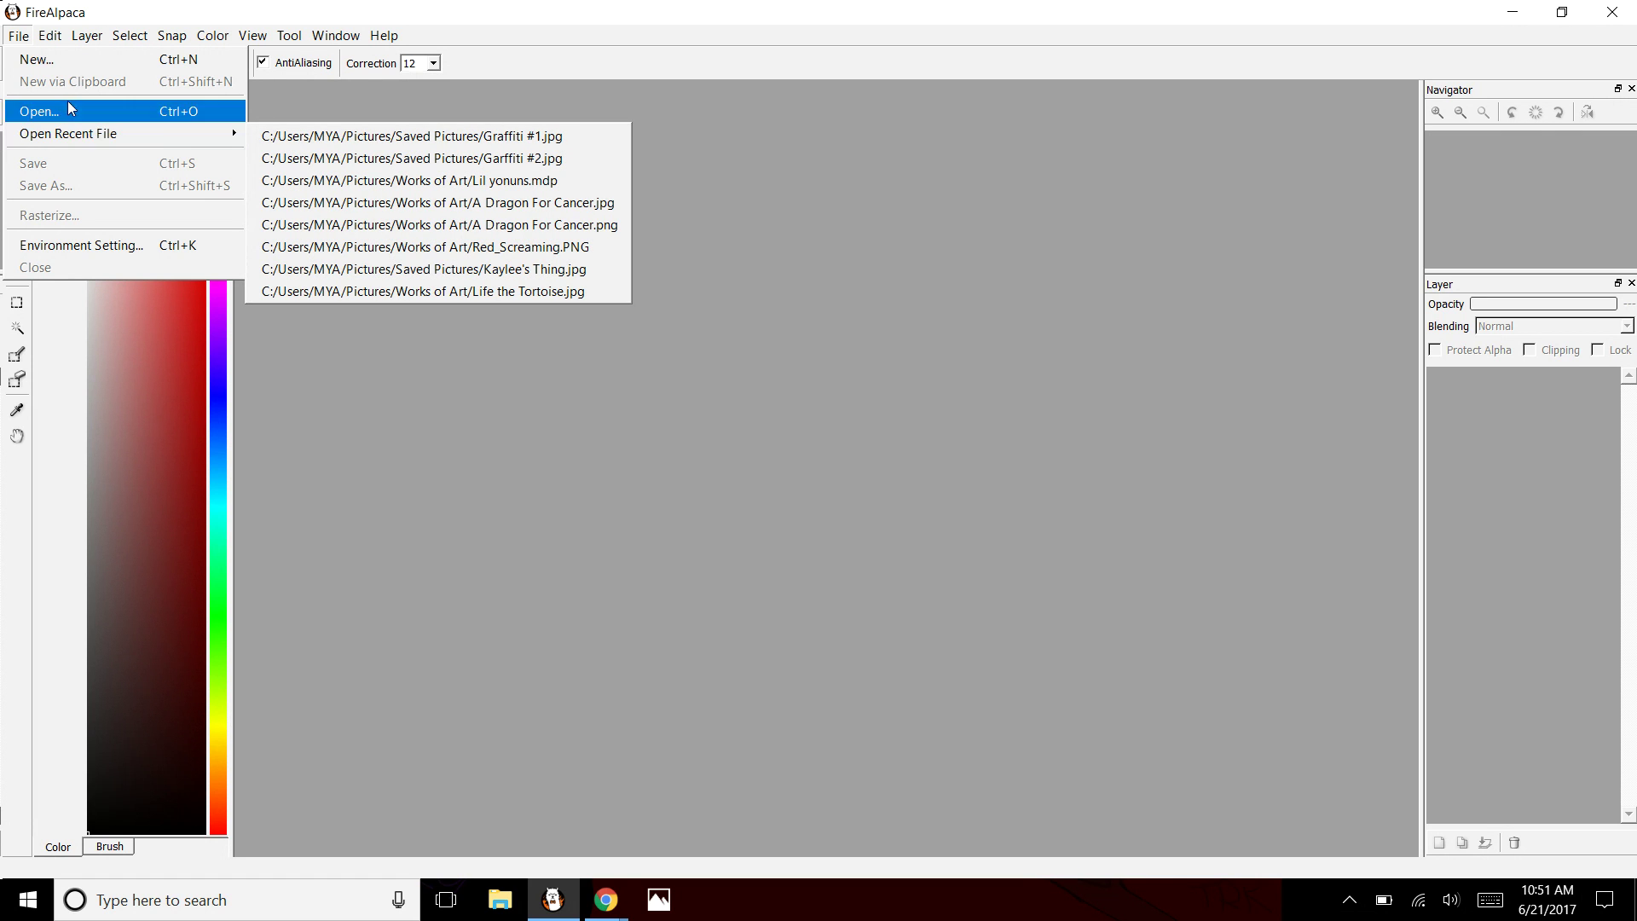
Step: Create a new image 2048 pixels wide and 1152 pixels high at 350 dpi
left_click(38, 58)
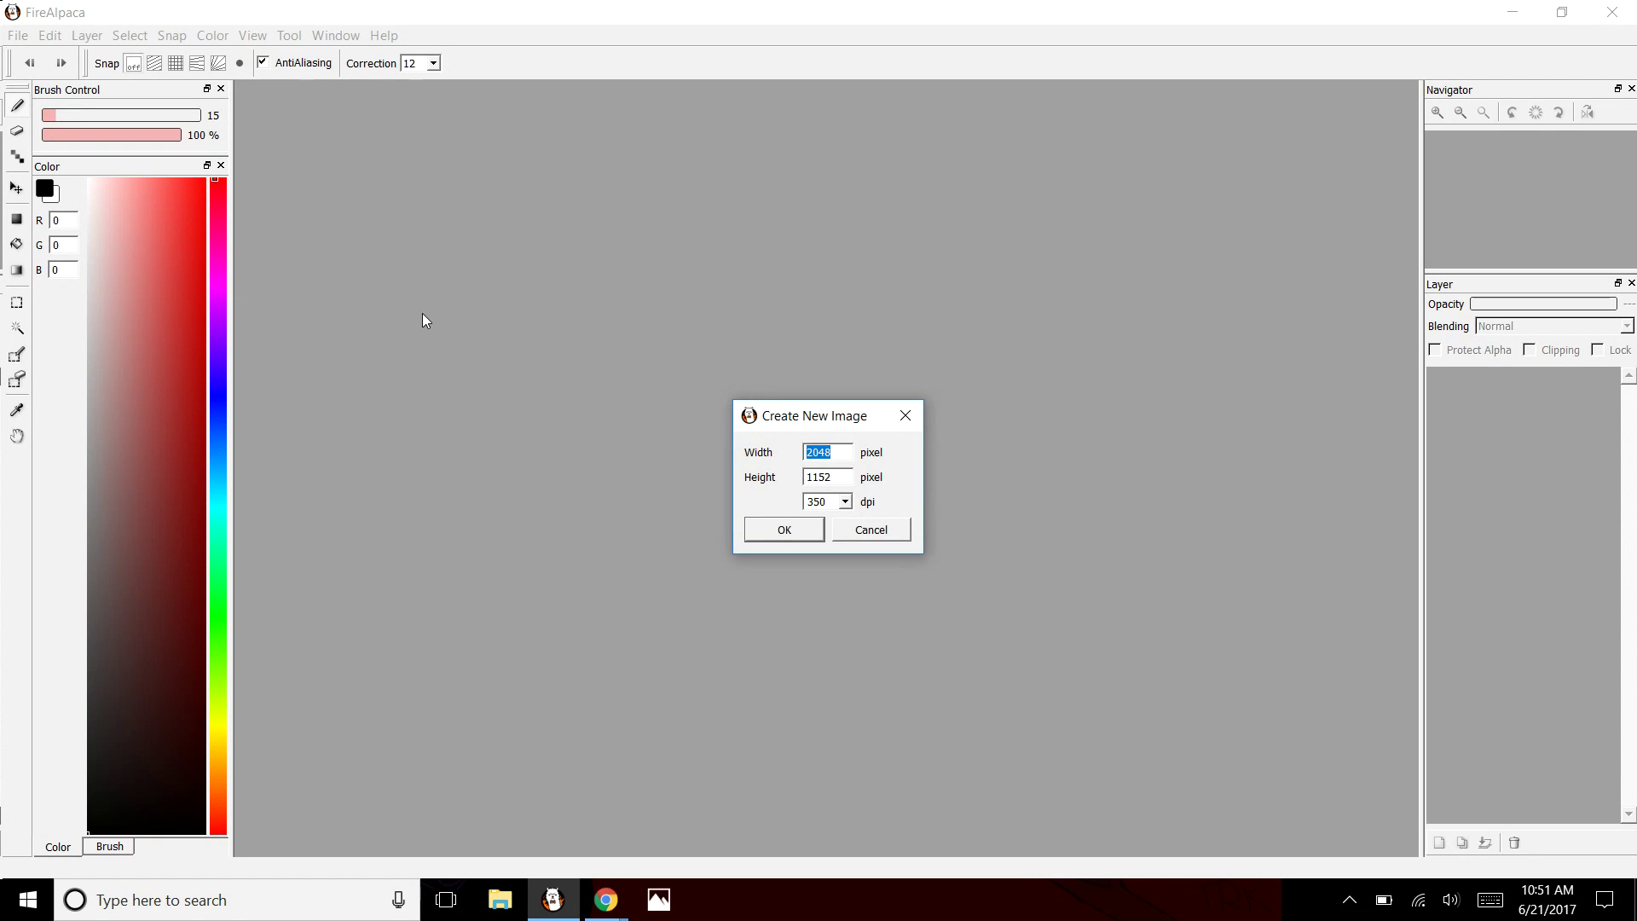
left_click(782, 529)
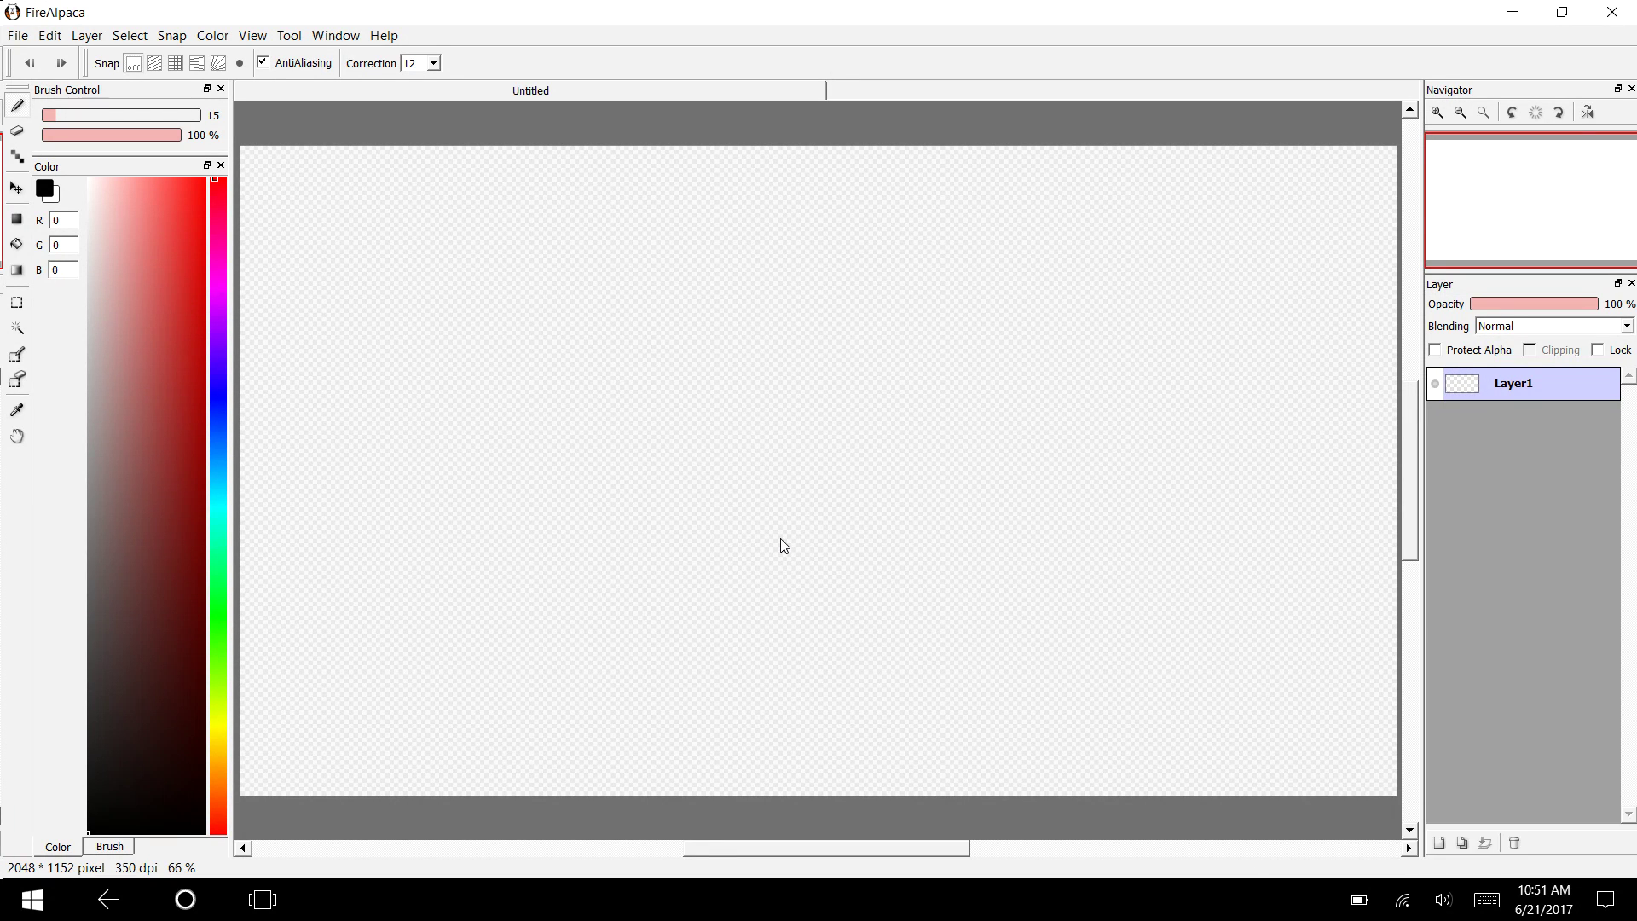
Step: Set the brush size to 5 and draw a black oval head outline near the canvas's upper-left corner
left_click(1437, 111)
left_click_drag(1499, 203, 1493, 186)
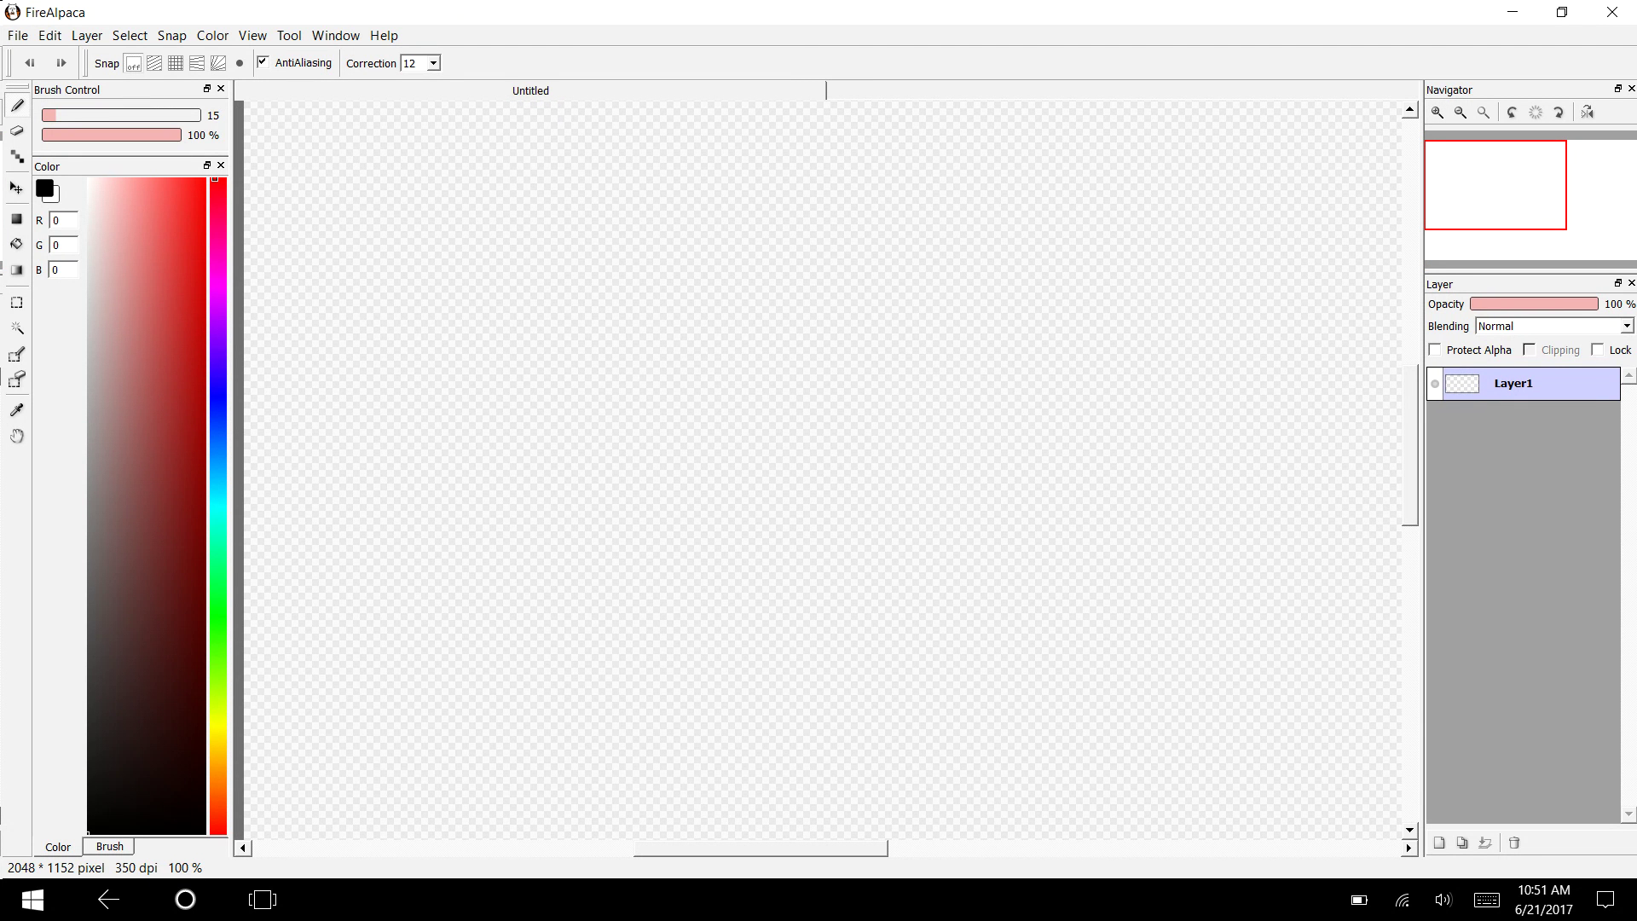
left_click(1461, 111)
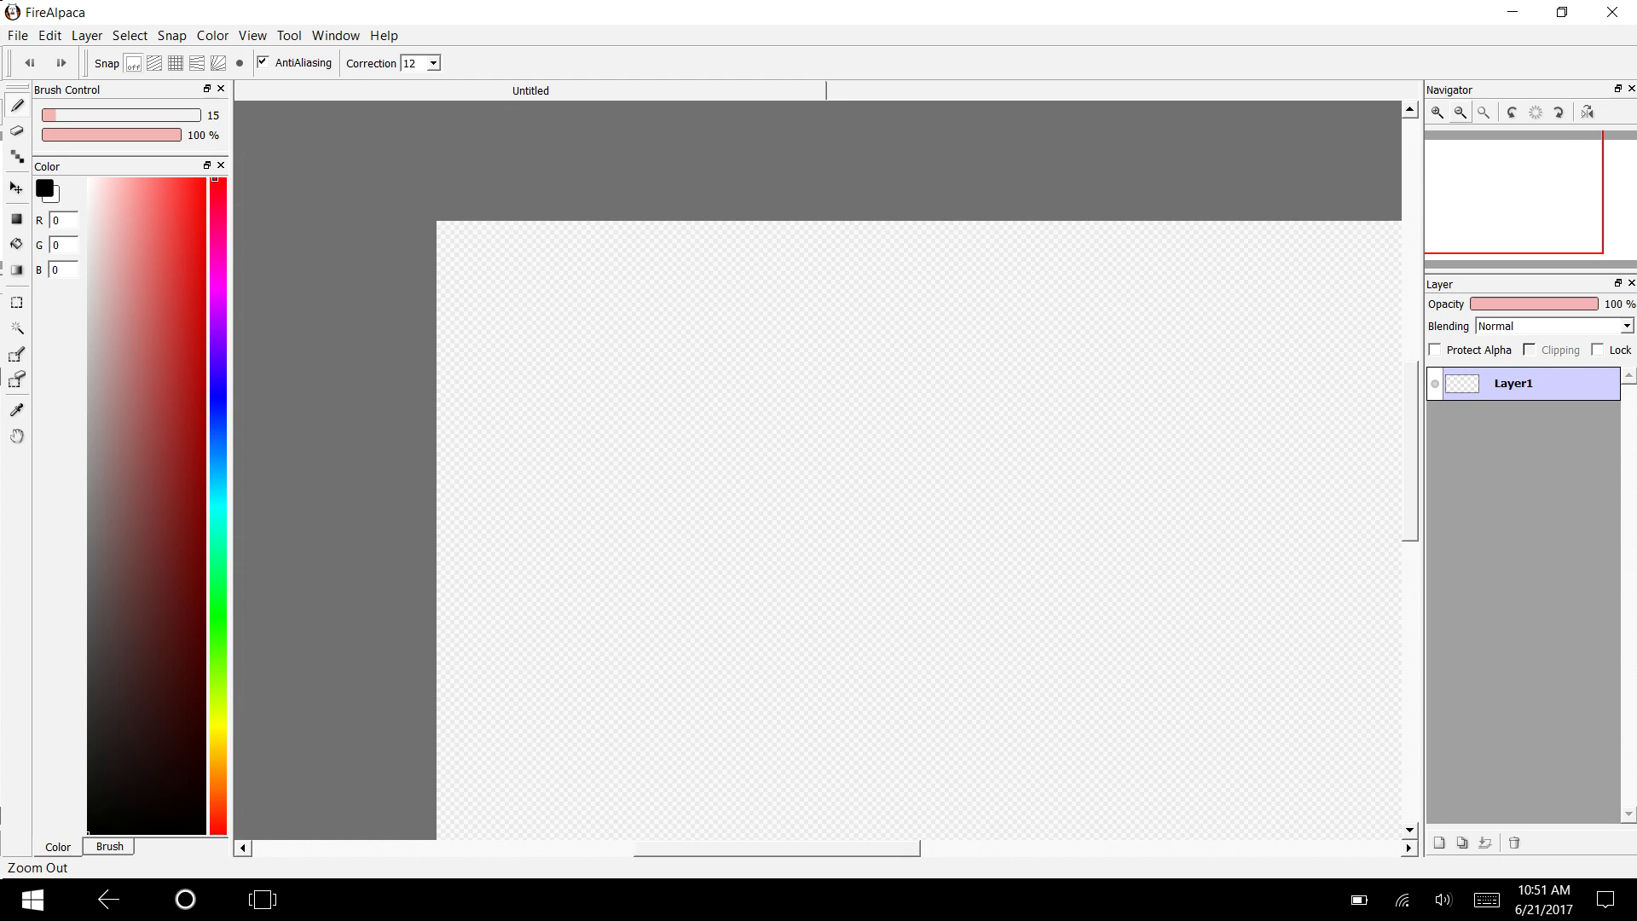
left_click_drag(1409, 451, 1409, 478)
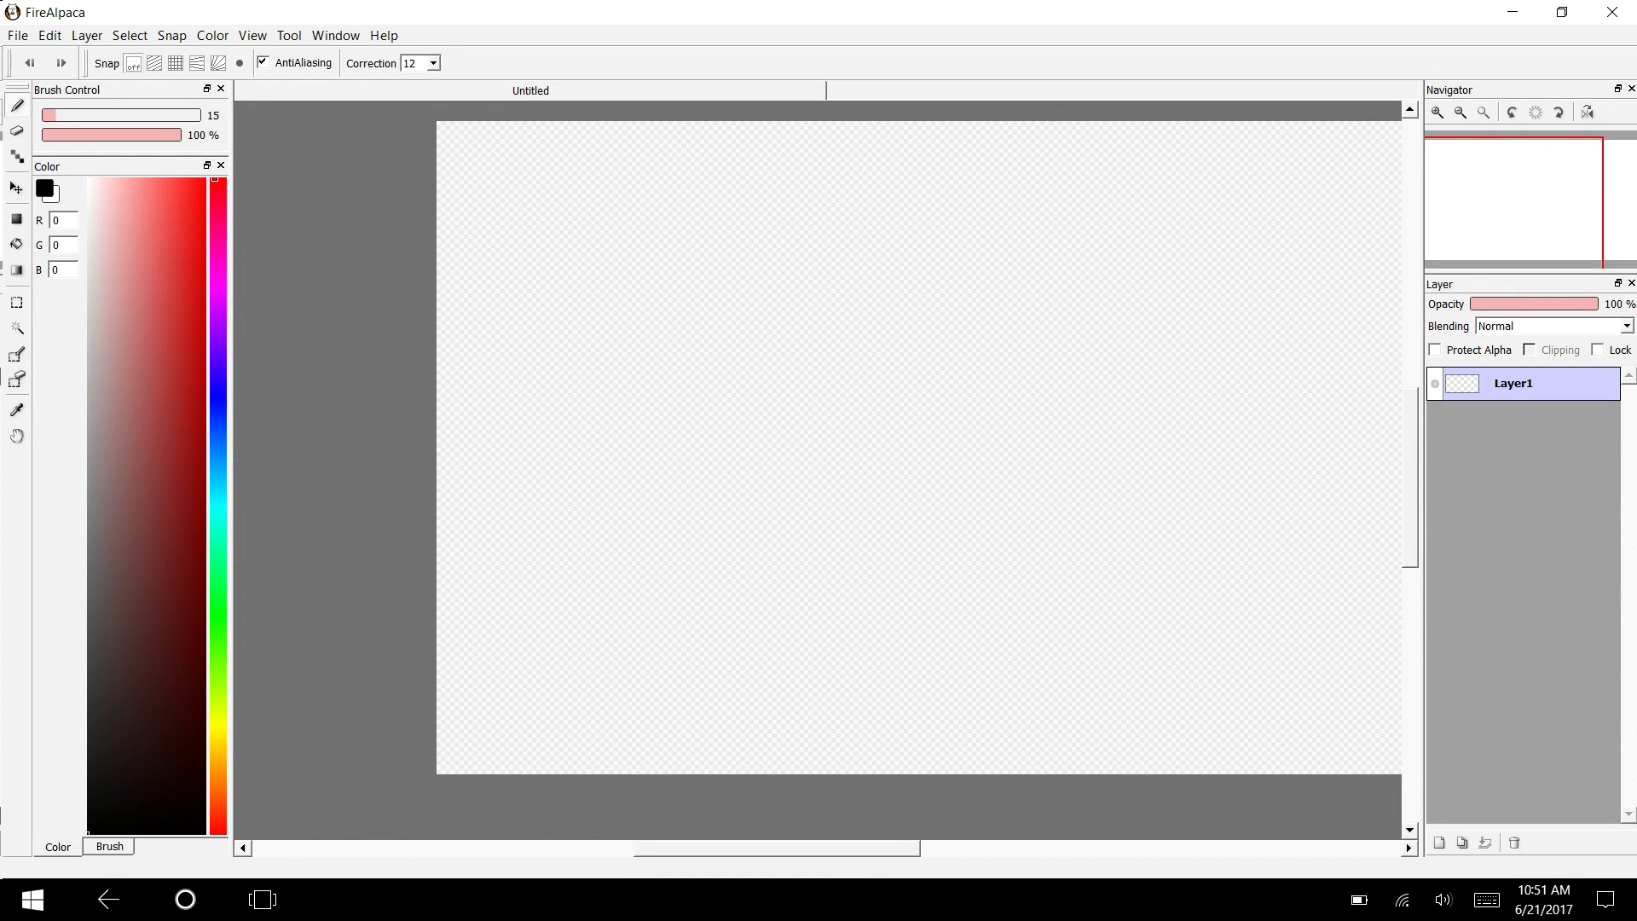
left_click_drag(99, 115, 56, 115)
scroll(918, 469, "up", 3)
scroll(918, 469, "down", 2)
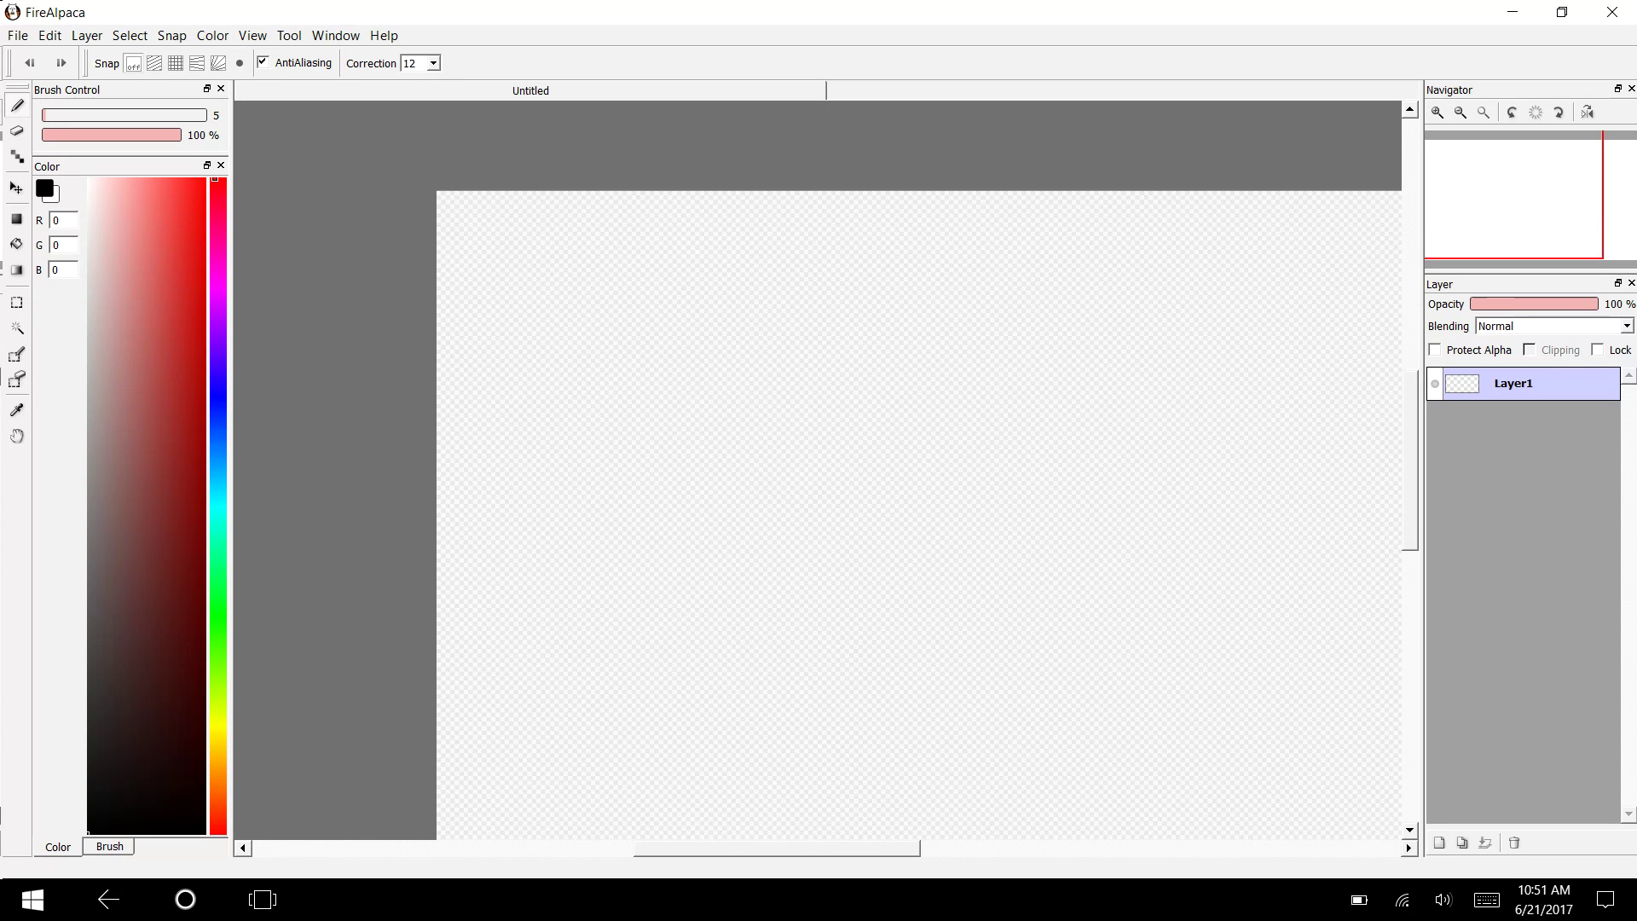
mouse_move(617, 187)
left_mouse_down()
mouse_move(537, 293)
mouse_move(635, 183)
mouse_move(563, 211)
left_mouse_up()
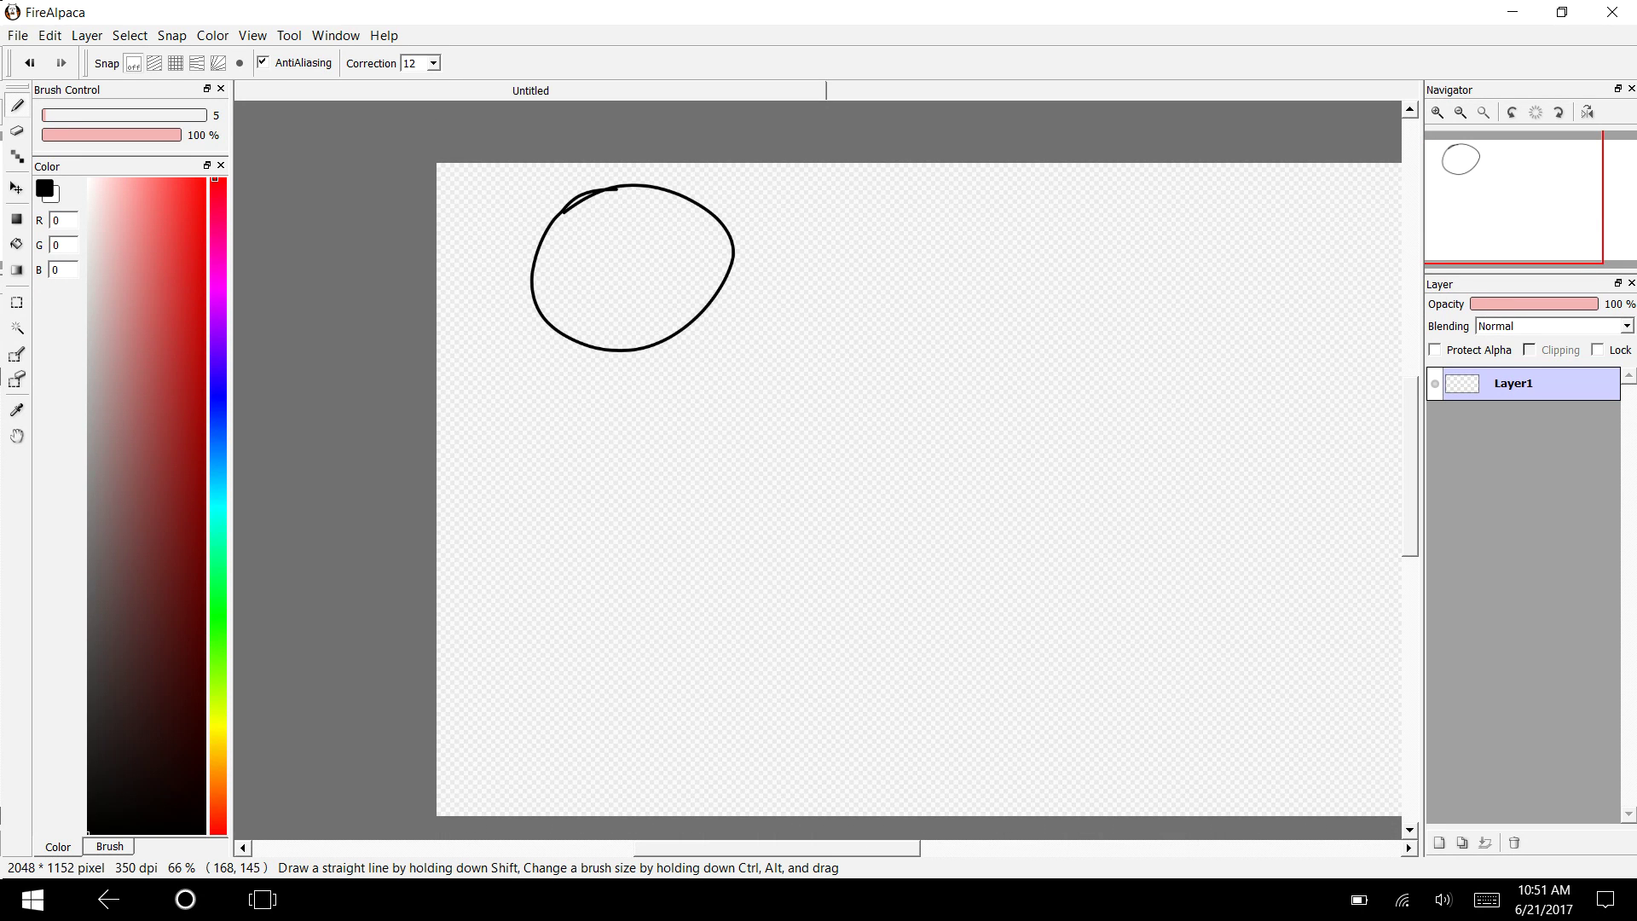
Step: Draw two short neck lines below the head, redrawing the right one closer and shorter
left_click(1437, 111)
left_click(1437, 112)
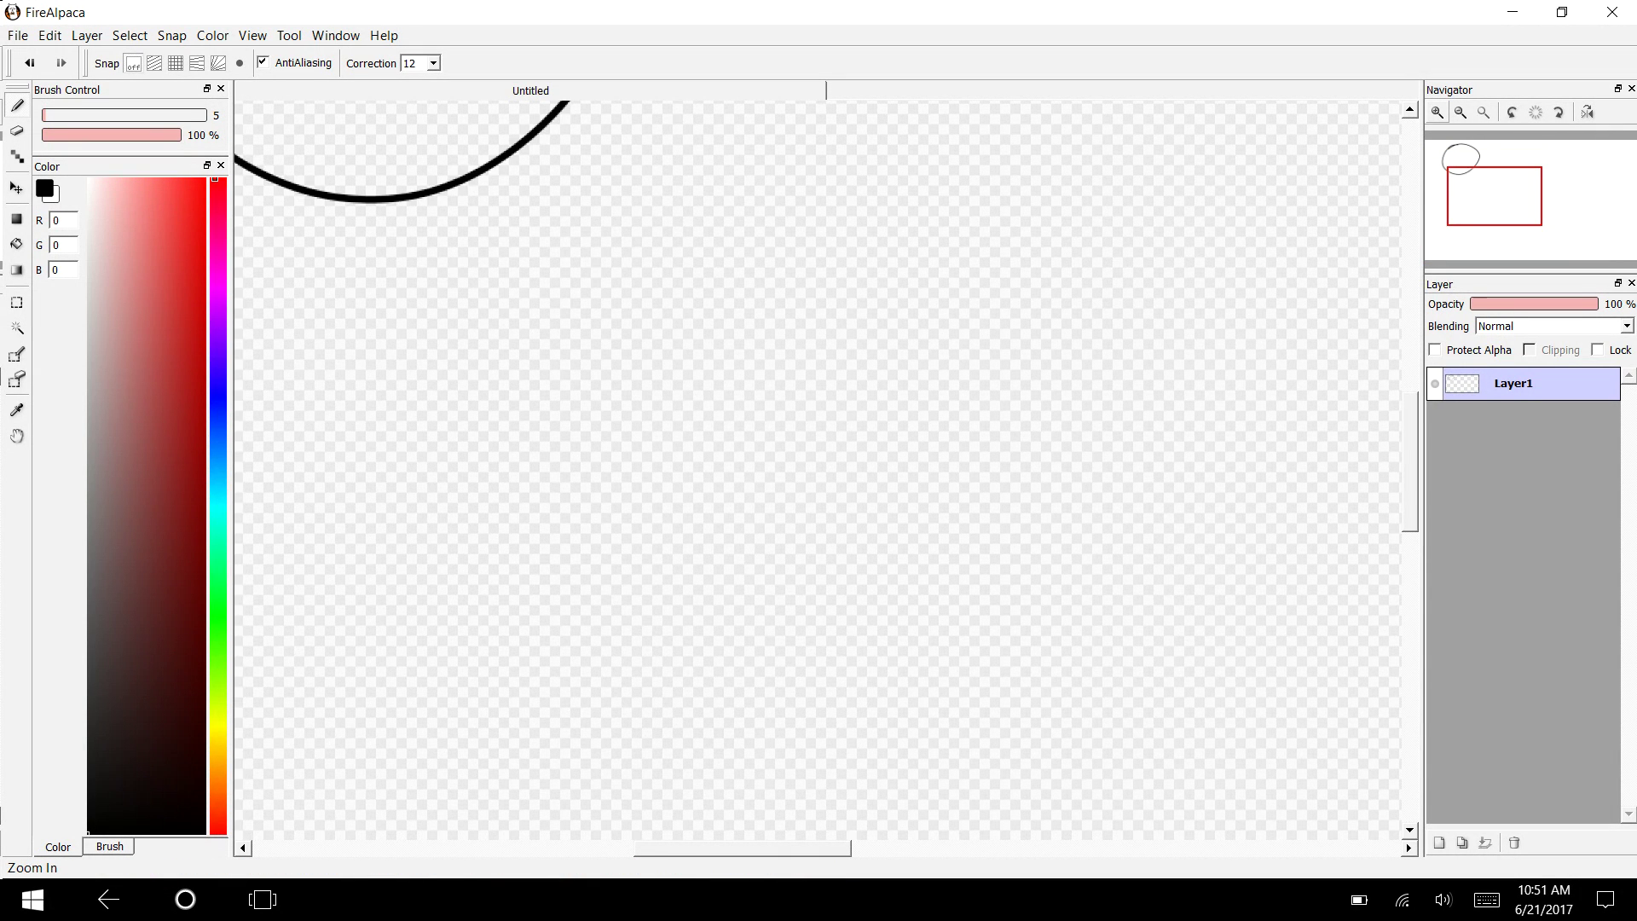
left_click_drag(1494, 196, 1459, 181)
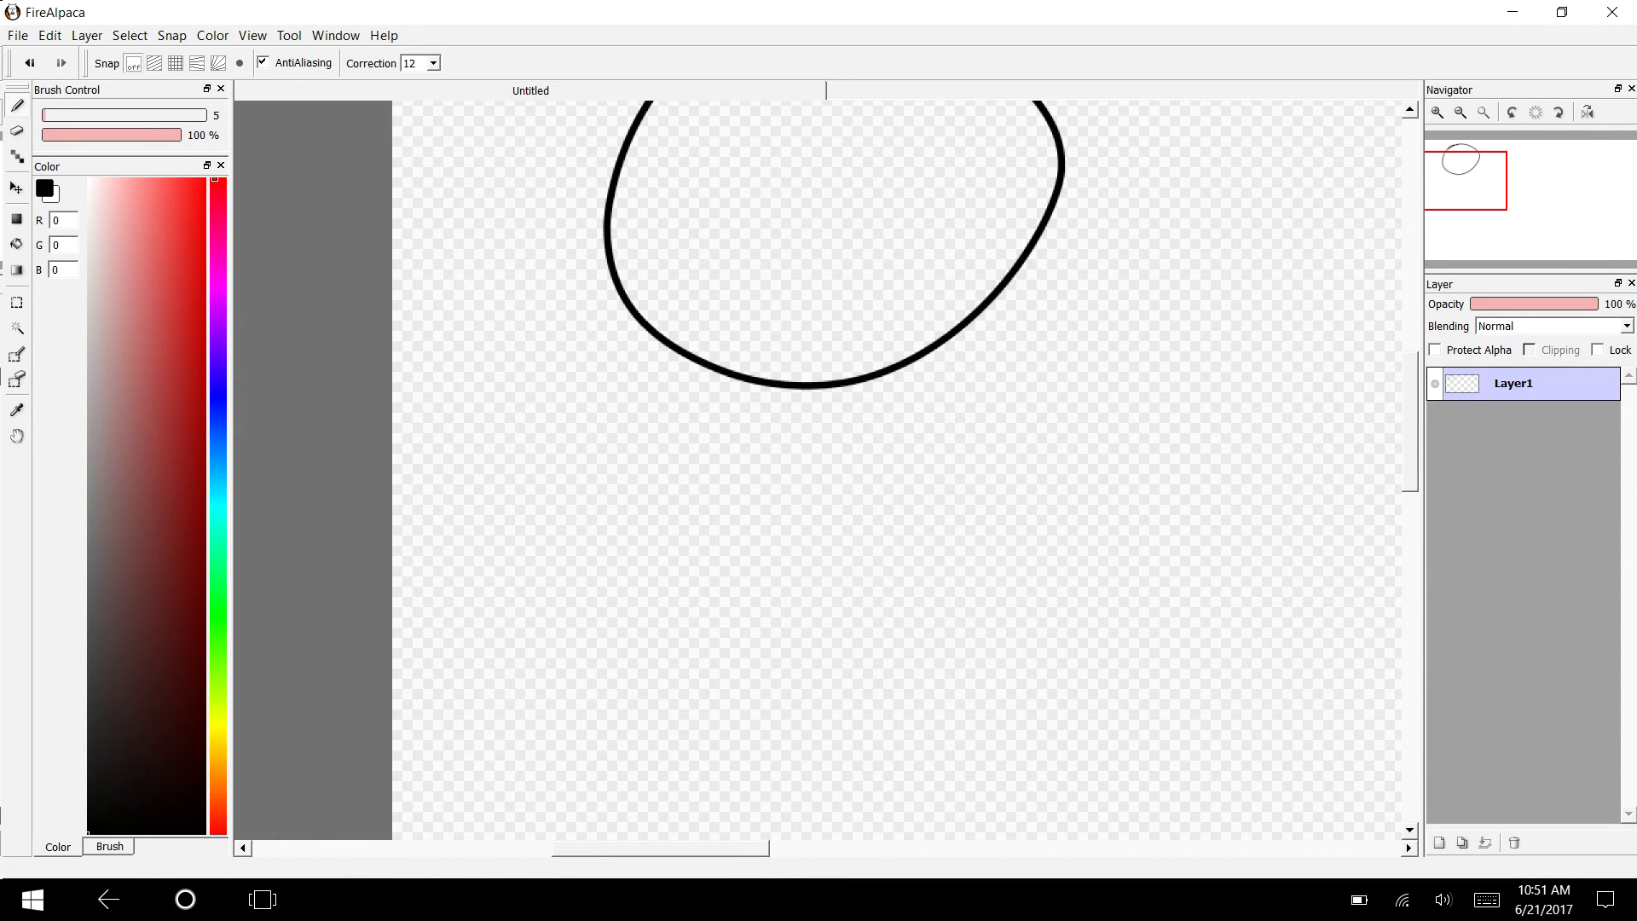
left_click_drag(767, 381, 714, 478)
left_click_drag(882, 384, 909, 497)
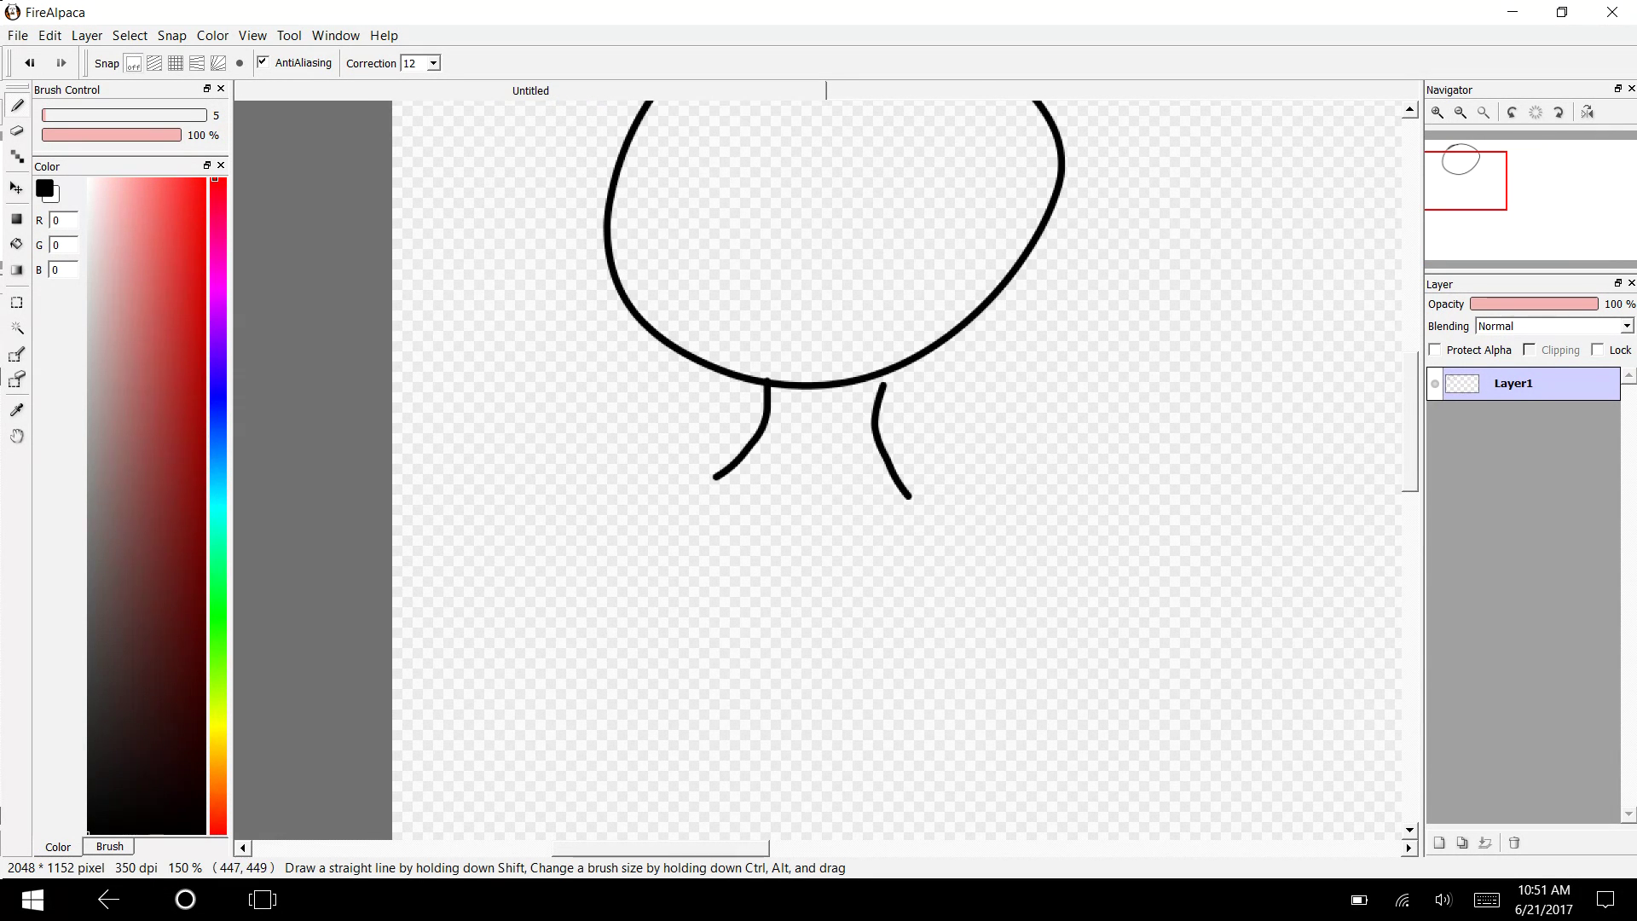
key("ctrl+z")
left_click_drag(869, 372, 883, 443)
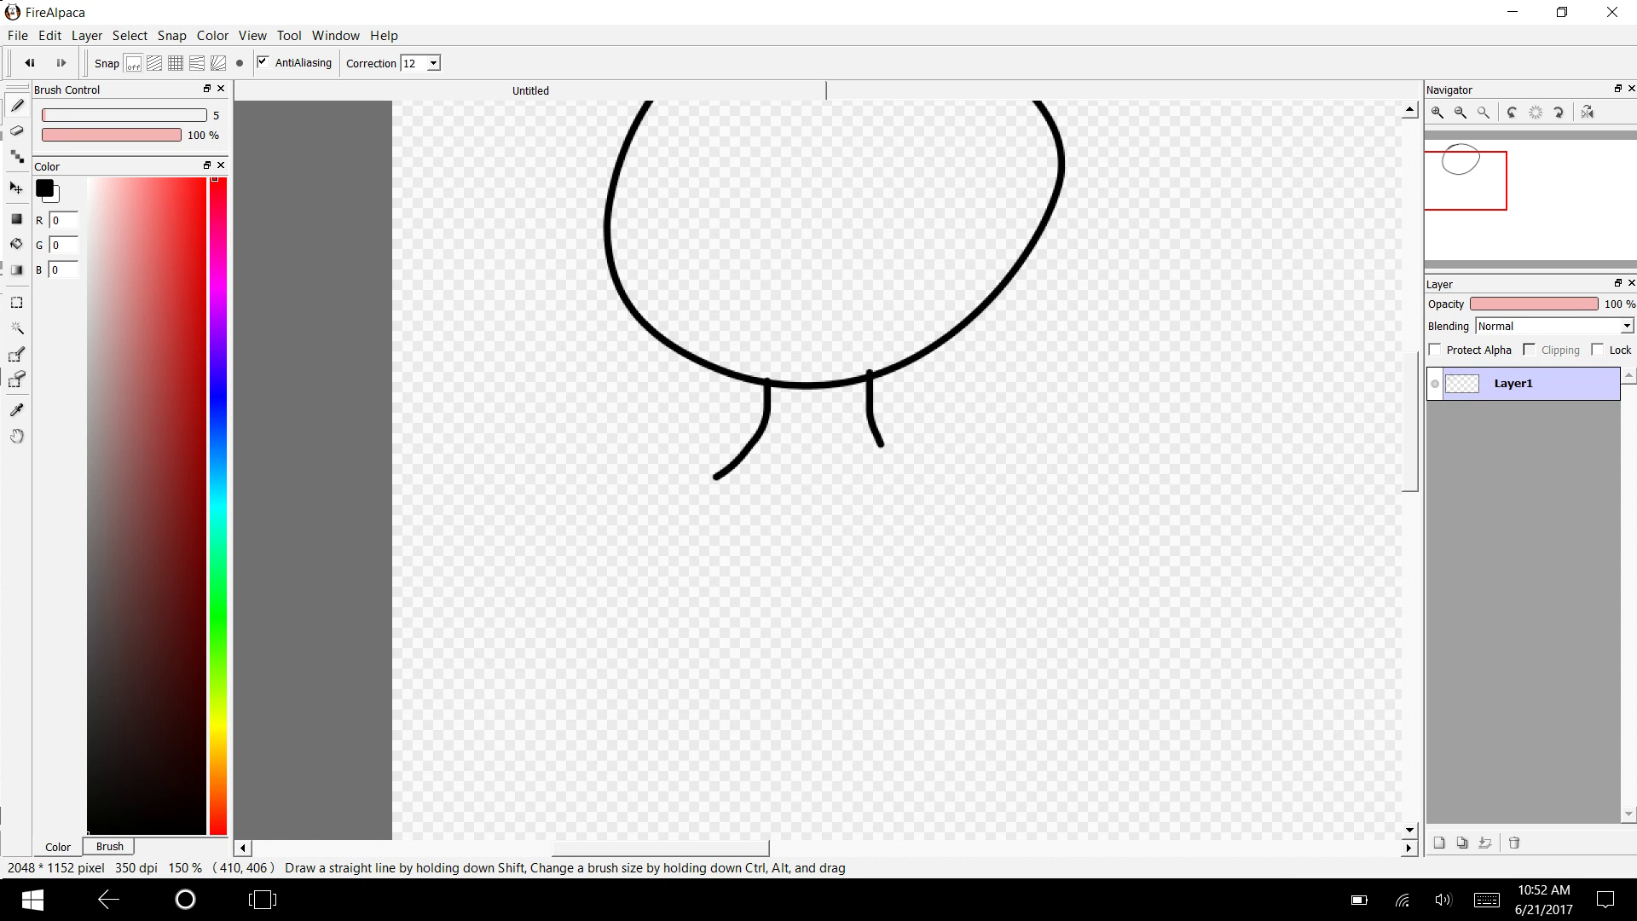
Step: Draw a wavy hairline from the head's left edge across the forehead and down past the chin on the right
scroll(671, 286, "up", 5)
scroll(671, 286, "down", 2)
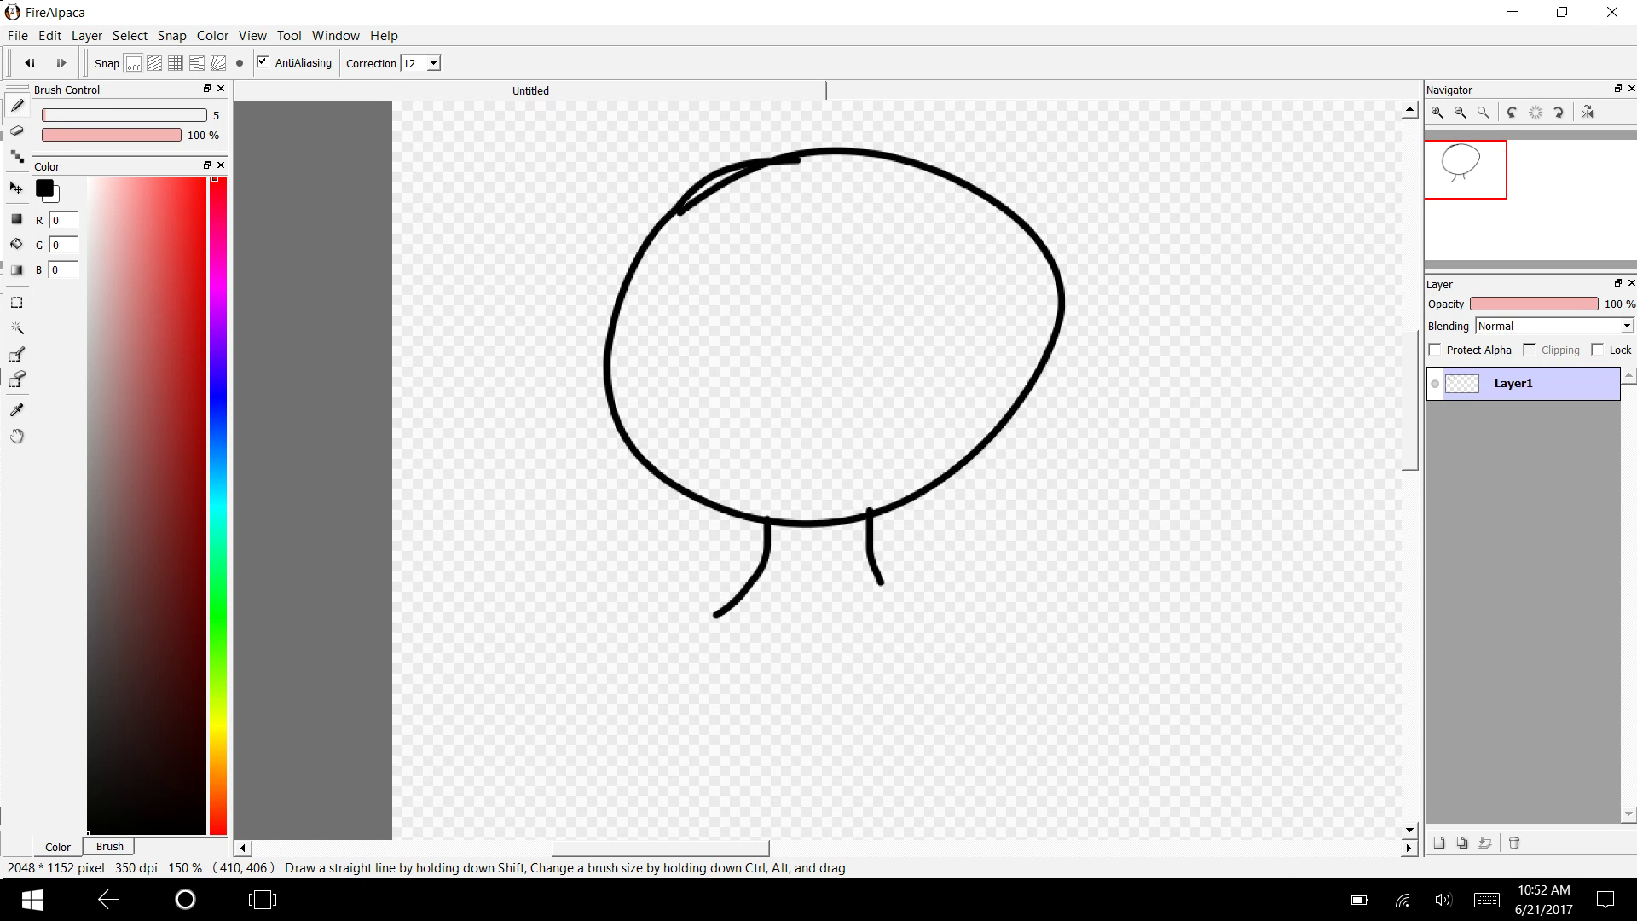
mouse_move(632, 313)
left_mouse_down()
mouse_move(851, 282)
mouse_move(950, 376)
mouse_move(921, 669)
left_mouse_up()
left_click_drag(635, 308, 616, 325)
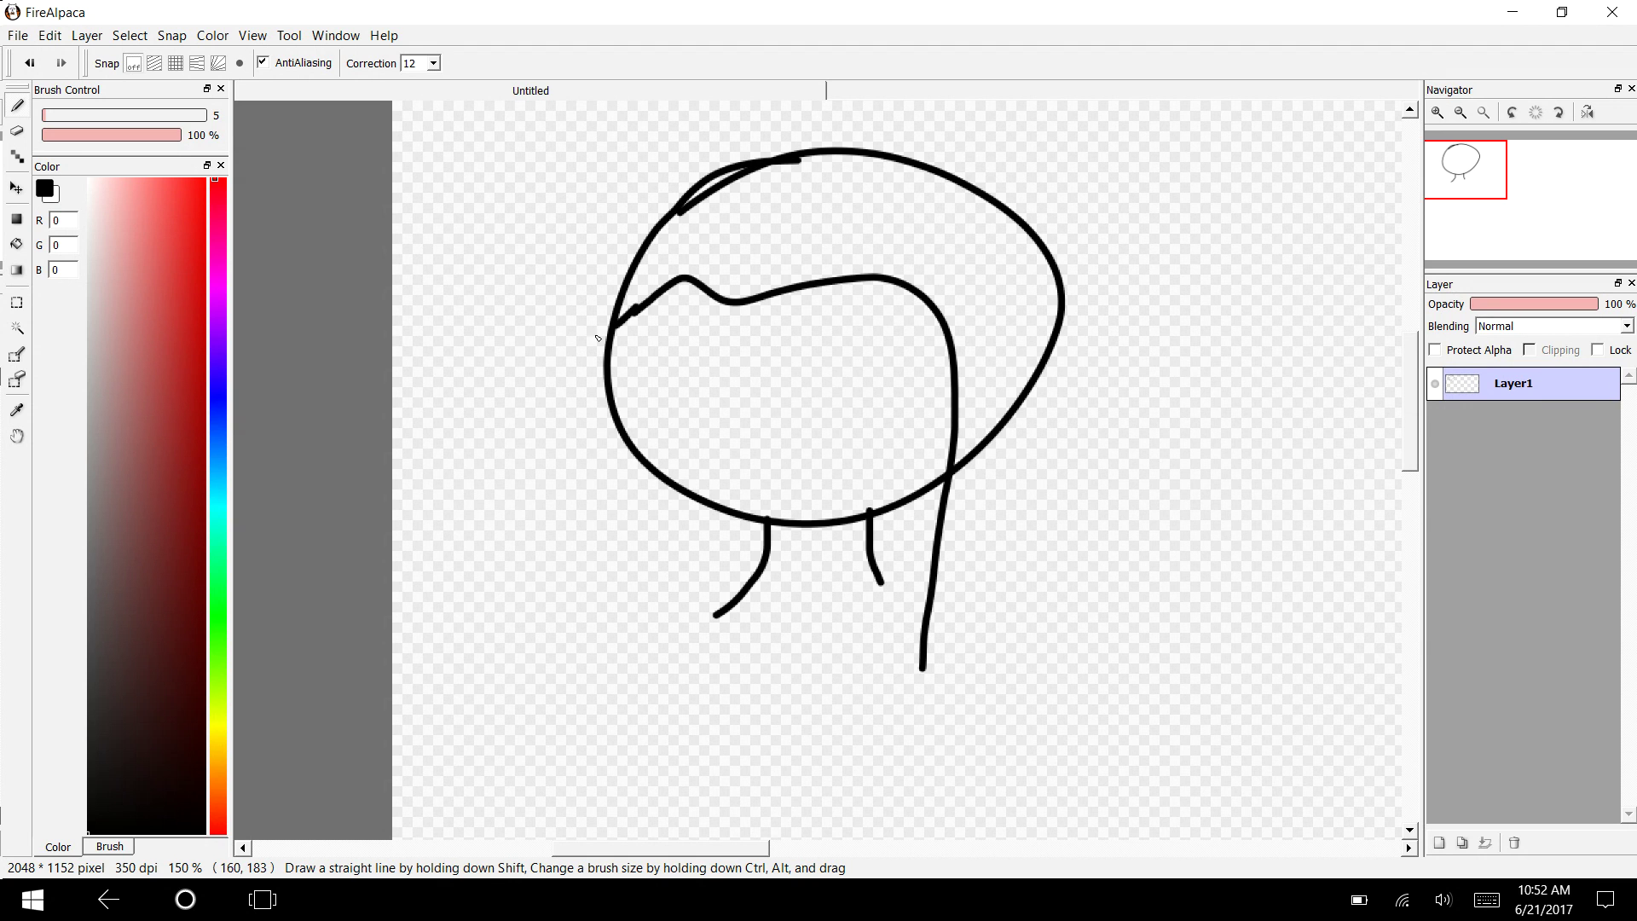
Step: Draw large glasses with a side arm, a short nose line and a small slanted smile on the face
mouse_move(873, 347)
left_mouse_down()
mouse_move(625, 354)
mouse_move(837, 451)
mouse_move(899, 399)
mouse_move(903, 347)
mouse_move(840, 349)
left_mouse_up()
mouse_move(761, 450)
left_mouse_down()
mouse_move(769, 482)
mouse_move(859, 474)
left_mouse_up()
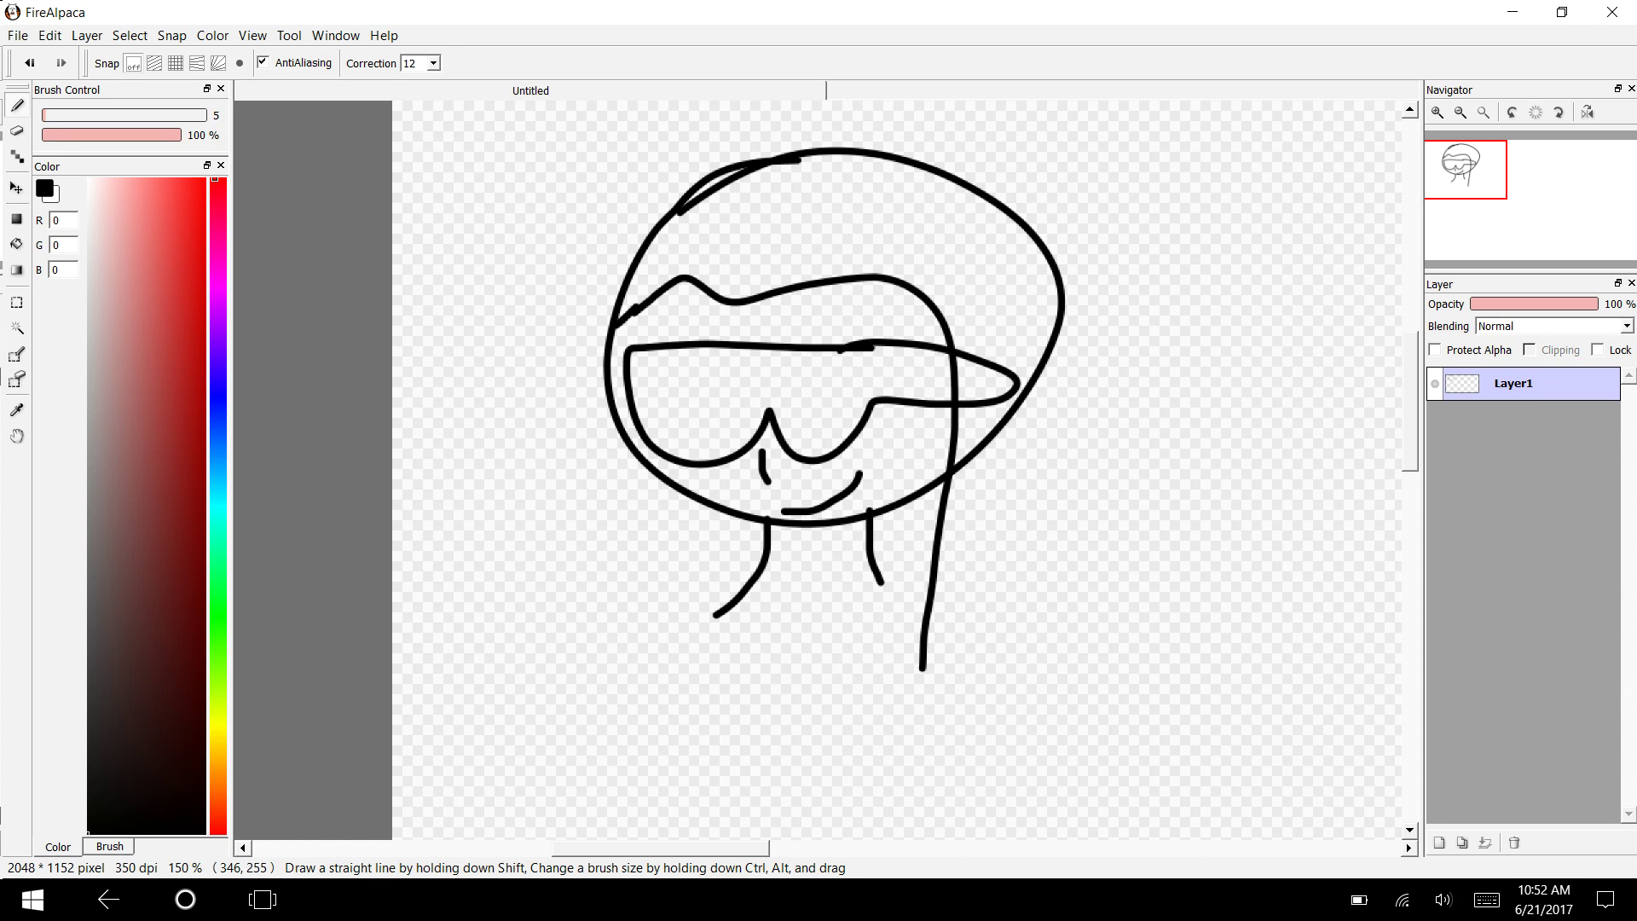
key("ctrl+z")
left_click_drag(782, 509, 845, 477)
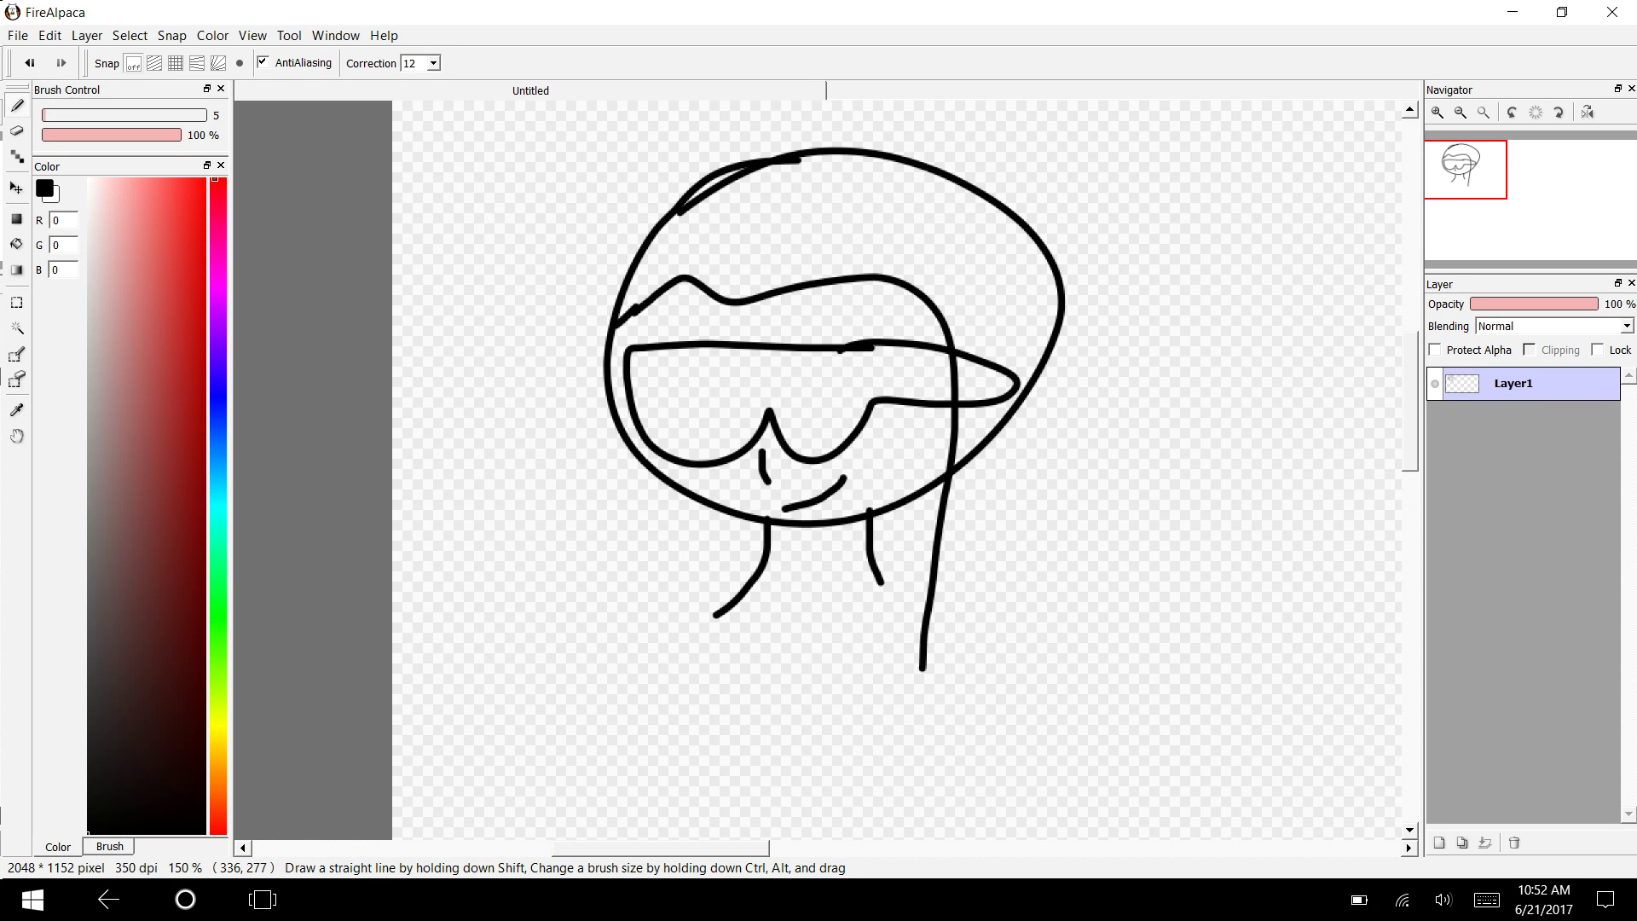
Step: Draw both shoulders curving out from the neck and continuing down as the outer arm lines
scroll(1386, 426, "down", 2)
scroll(1385, 426, "up", 3)
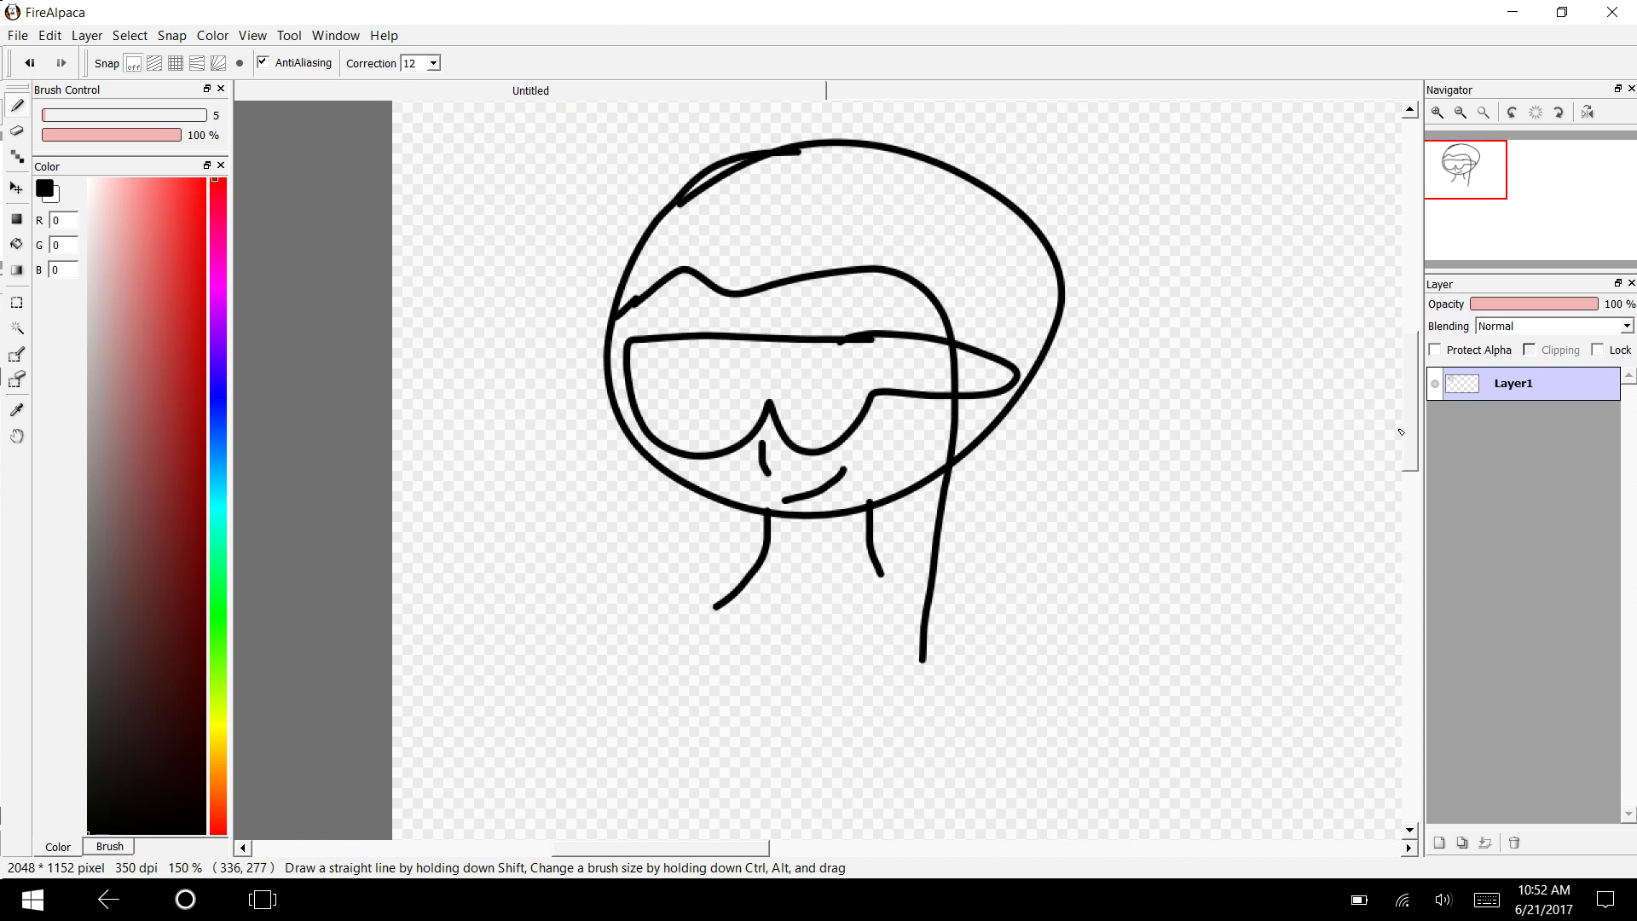
scroll(1385, 426, "up", 1)
scroll(1381, 430, "down", 5)
scroll(1376, 439, "up", 3)
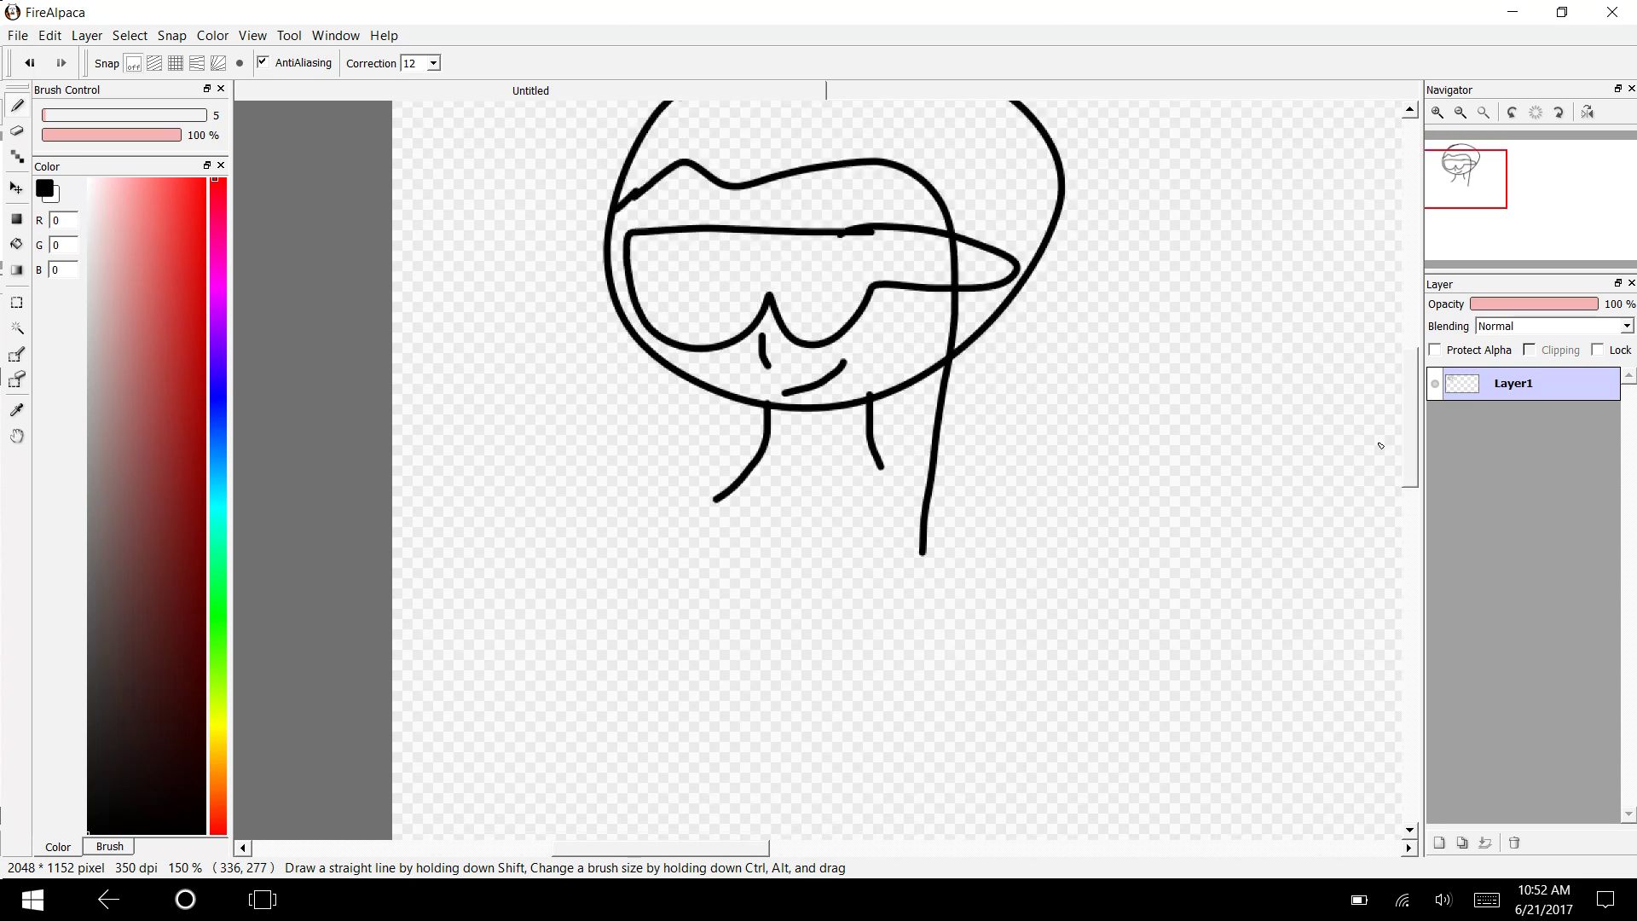
scroll(1375, 451, "down", 3)
mouse_move(871, 339)
left_mouse_down()
mouse_move(1027, 464)
mouse_move(991, 750)
left_mouse_up()
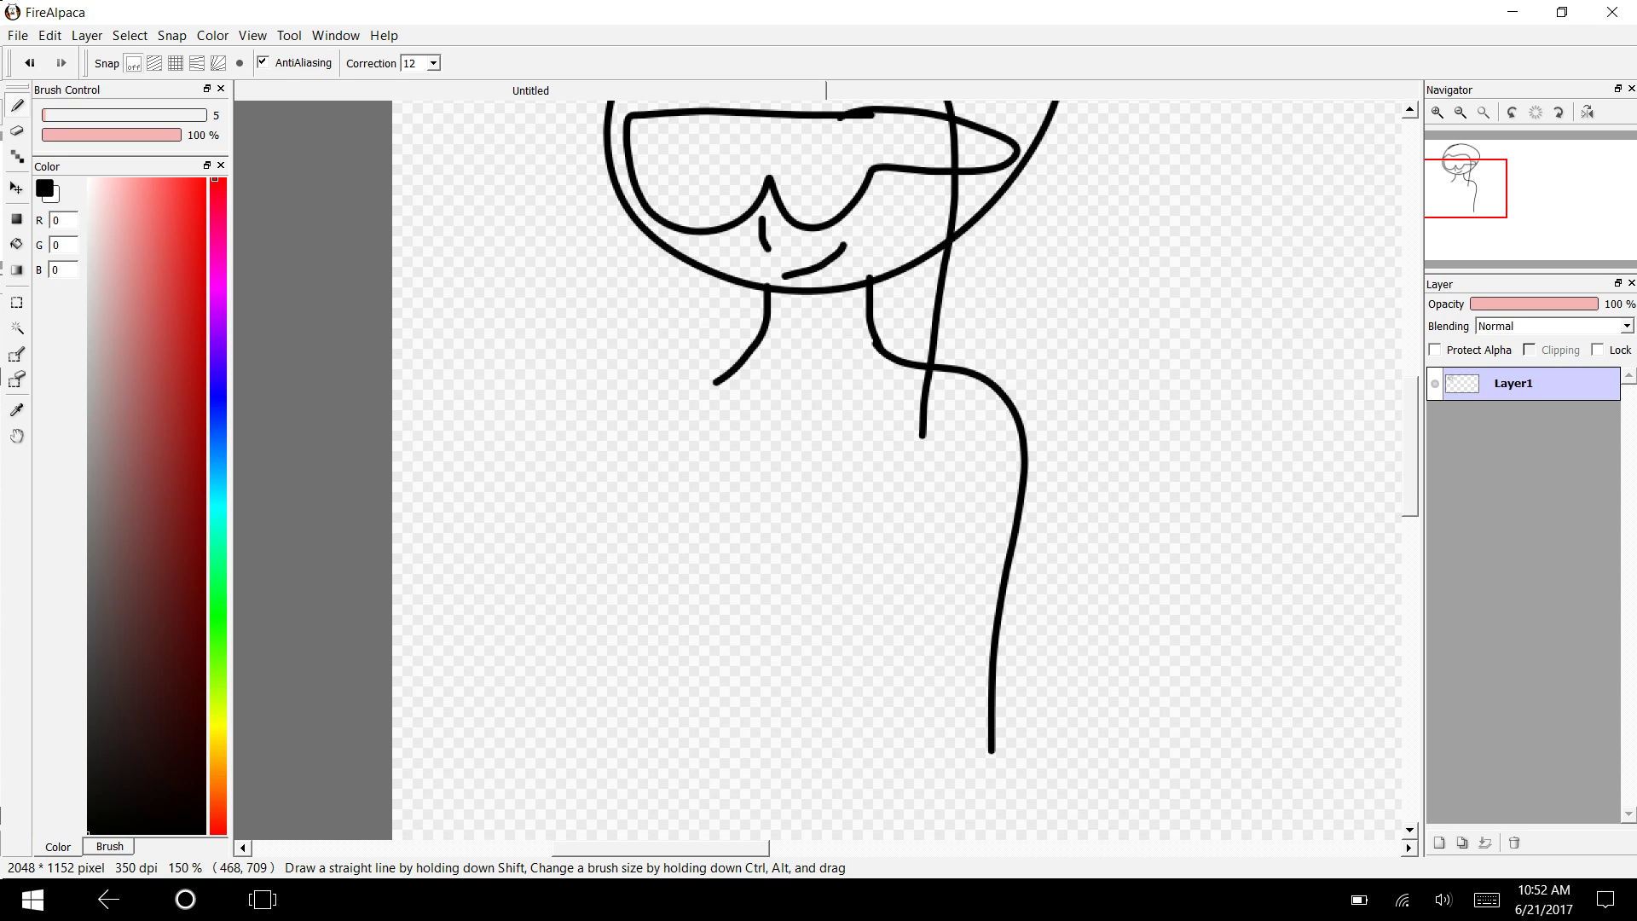
mouse_move(756, 337)
left_mouse_down()
mouse_move(631, 394)
mouse_move(621, 567)
mouse_move(638, 765)
left_mouse_up()
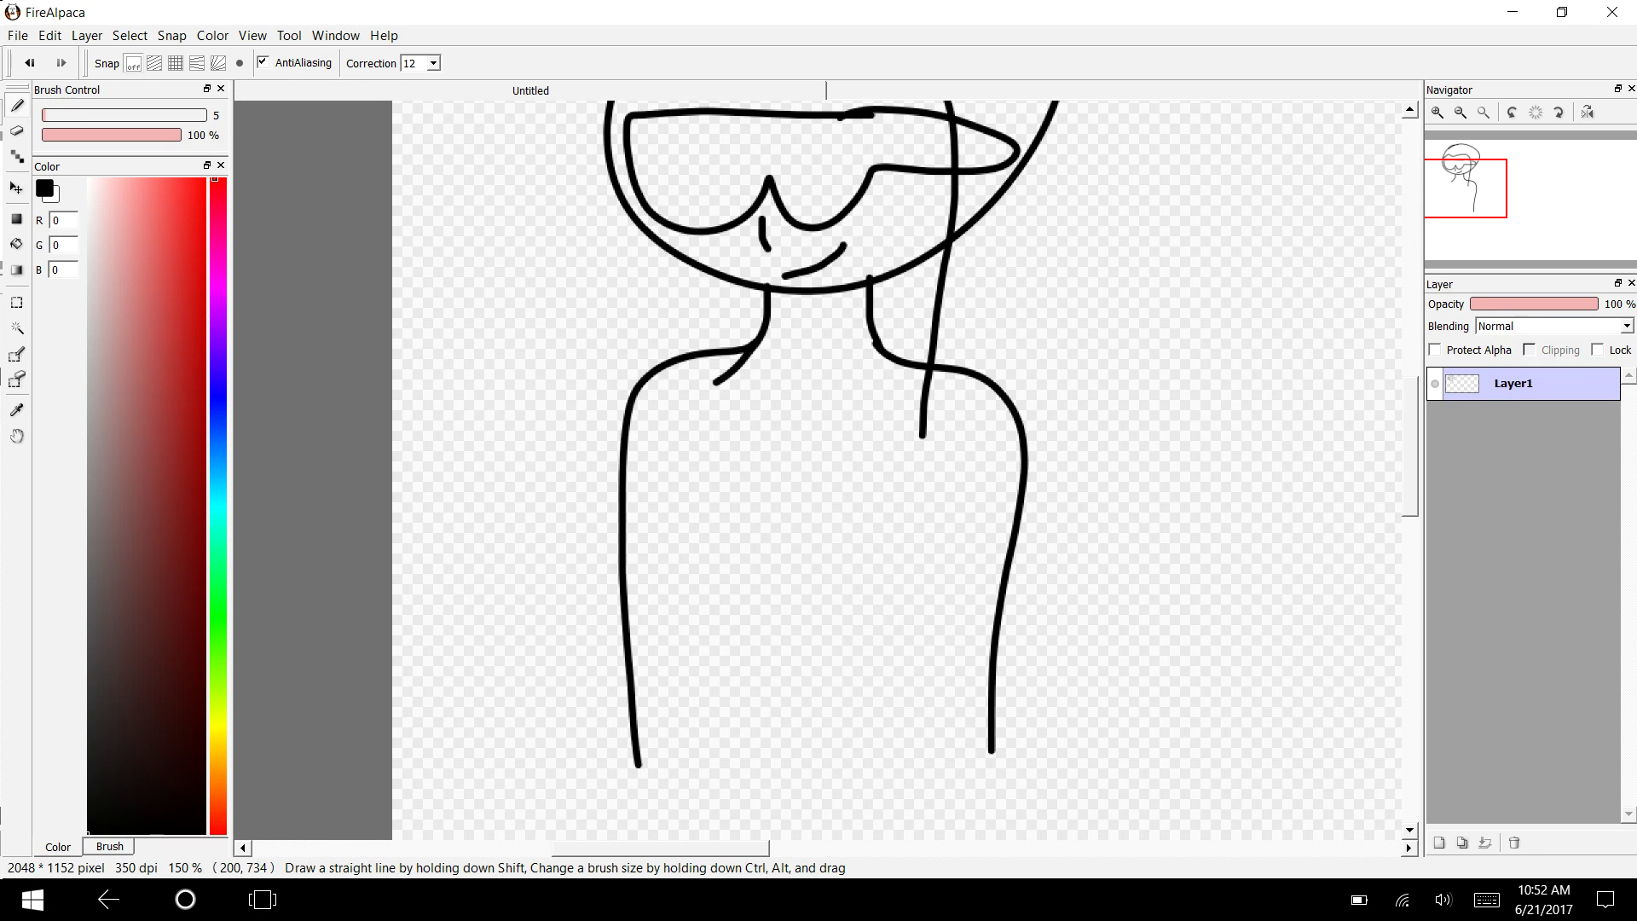
Step: Erase stray lines at the left neck end, where the hair crosses the glasses' arm, and along the head's doubled upper-left outline
left_click(16, 131)
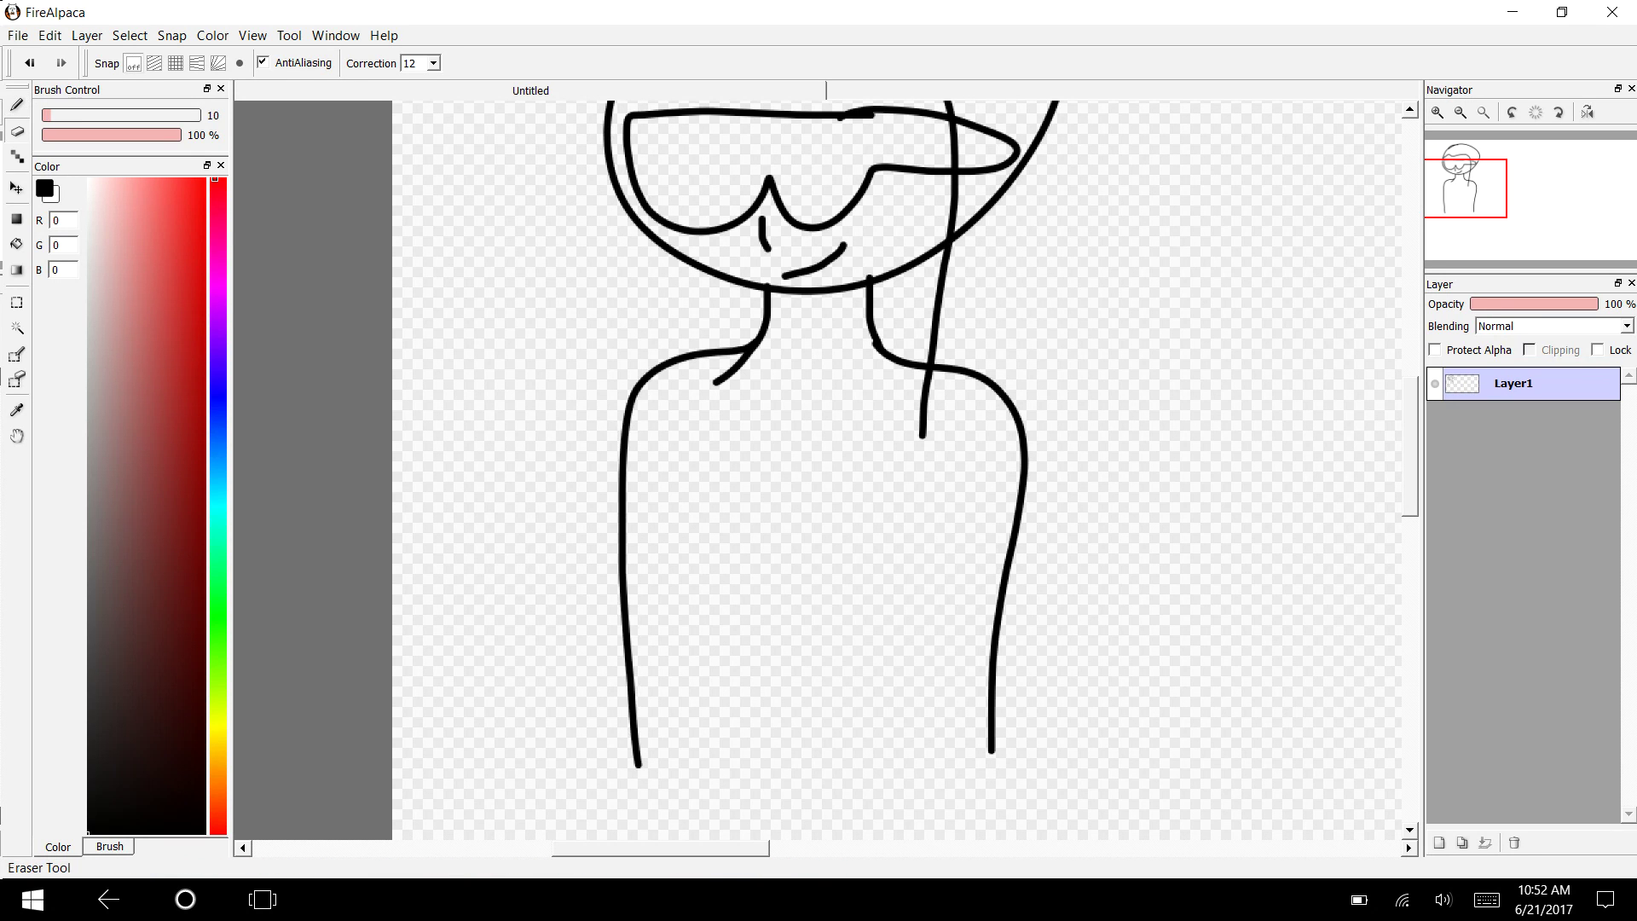
left_click_drag(716, 381, 743, 359)
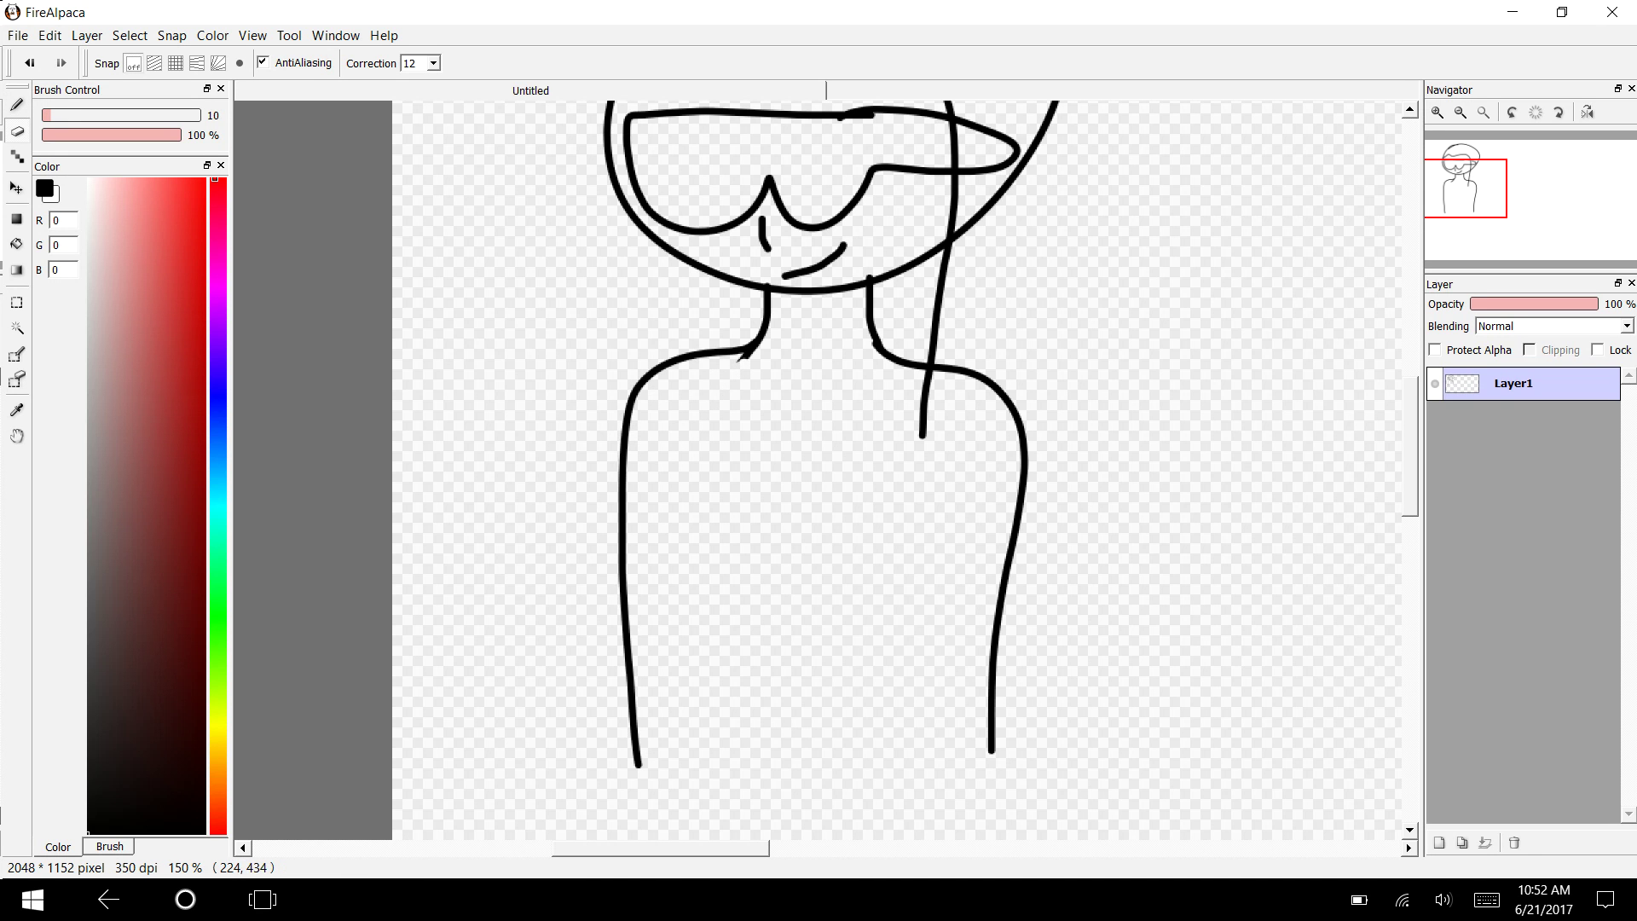
scroll(819, 469, "up", 5)
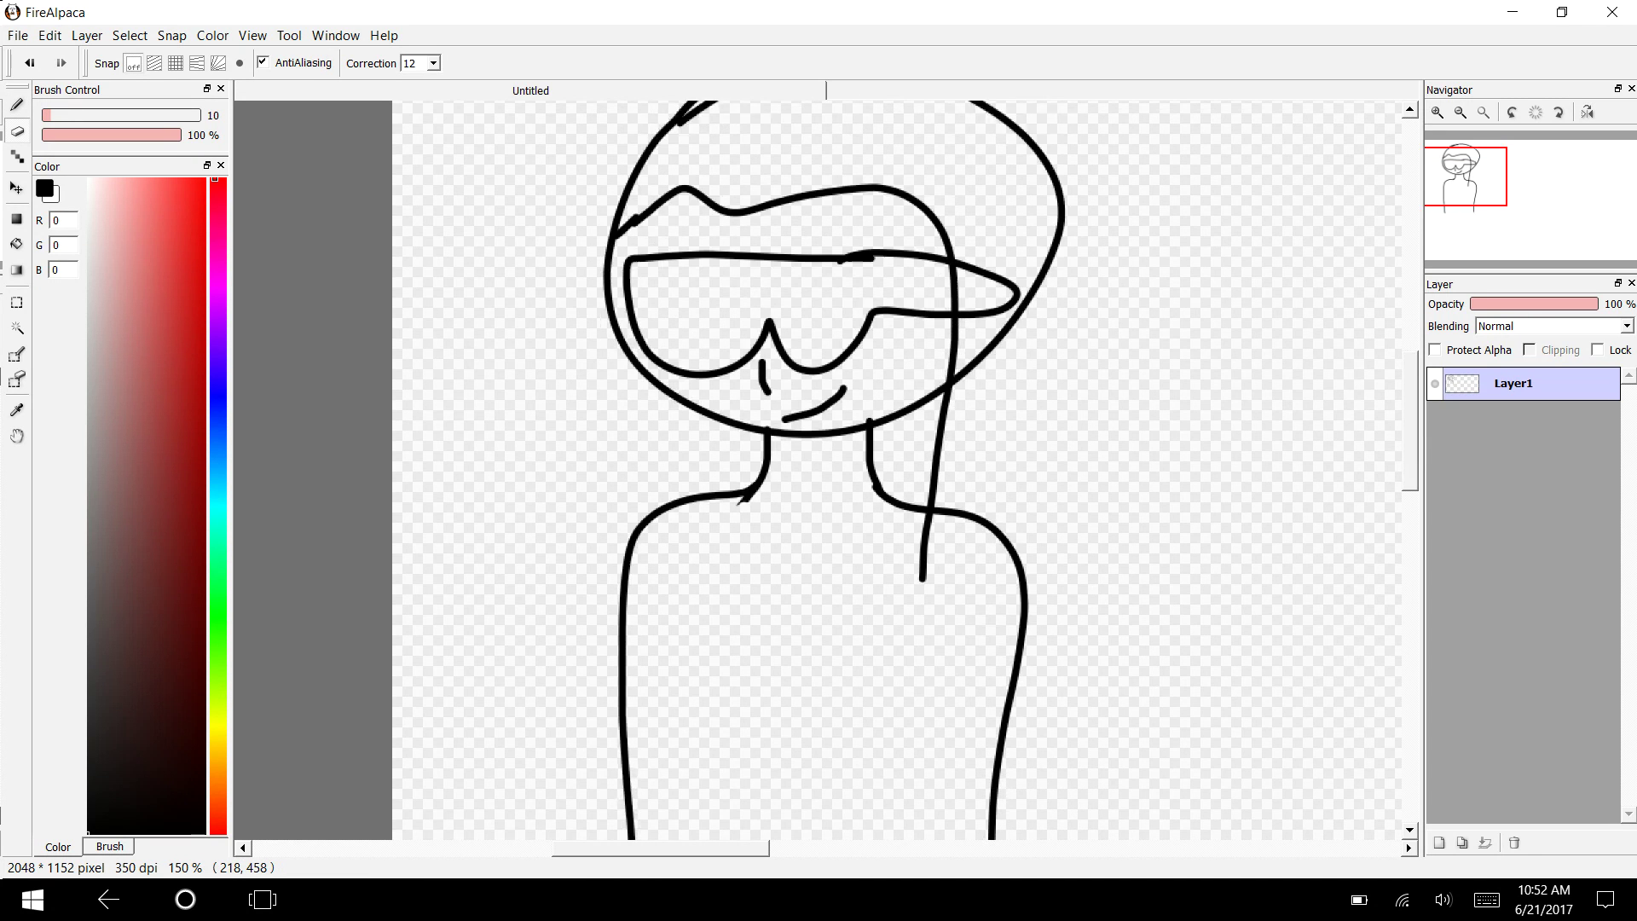
left_click(954, 369)
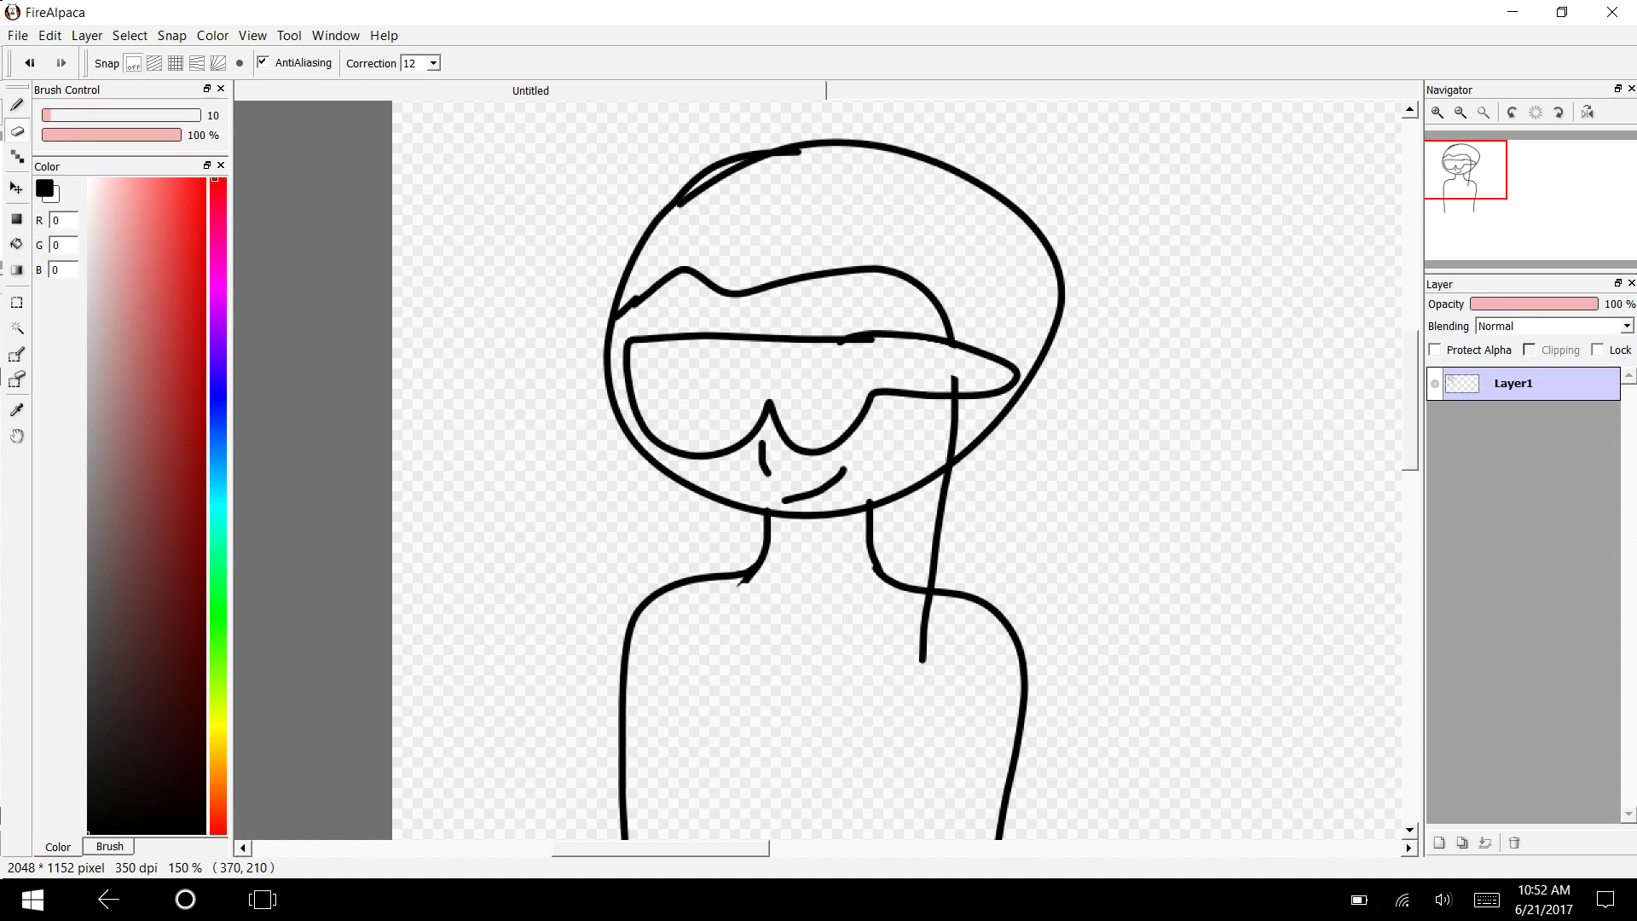
left_click(954, 383)
mouse_move(1408, 438)
left_mouse_down()
mouse_move(1402, 410)
mouse_move(1398, 433)
left_mouse_up()
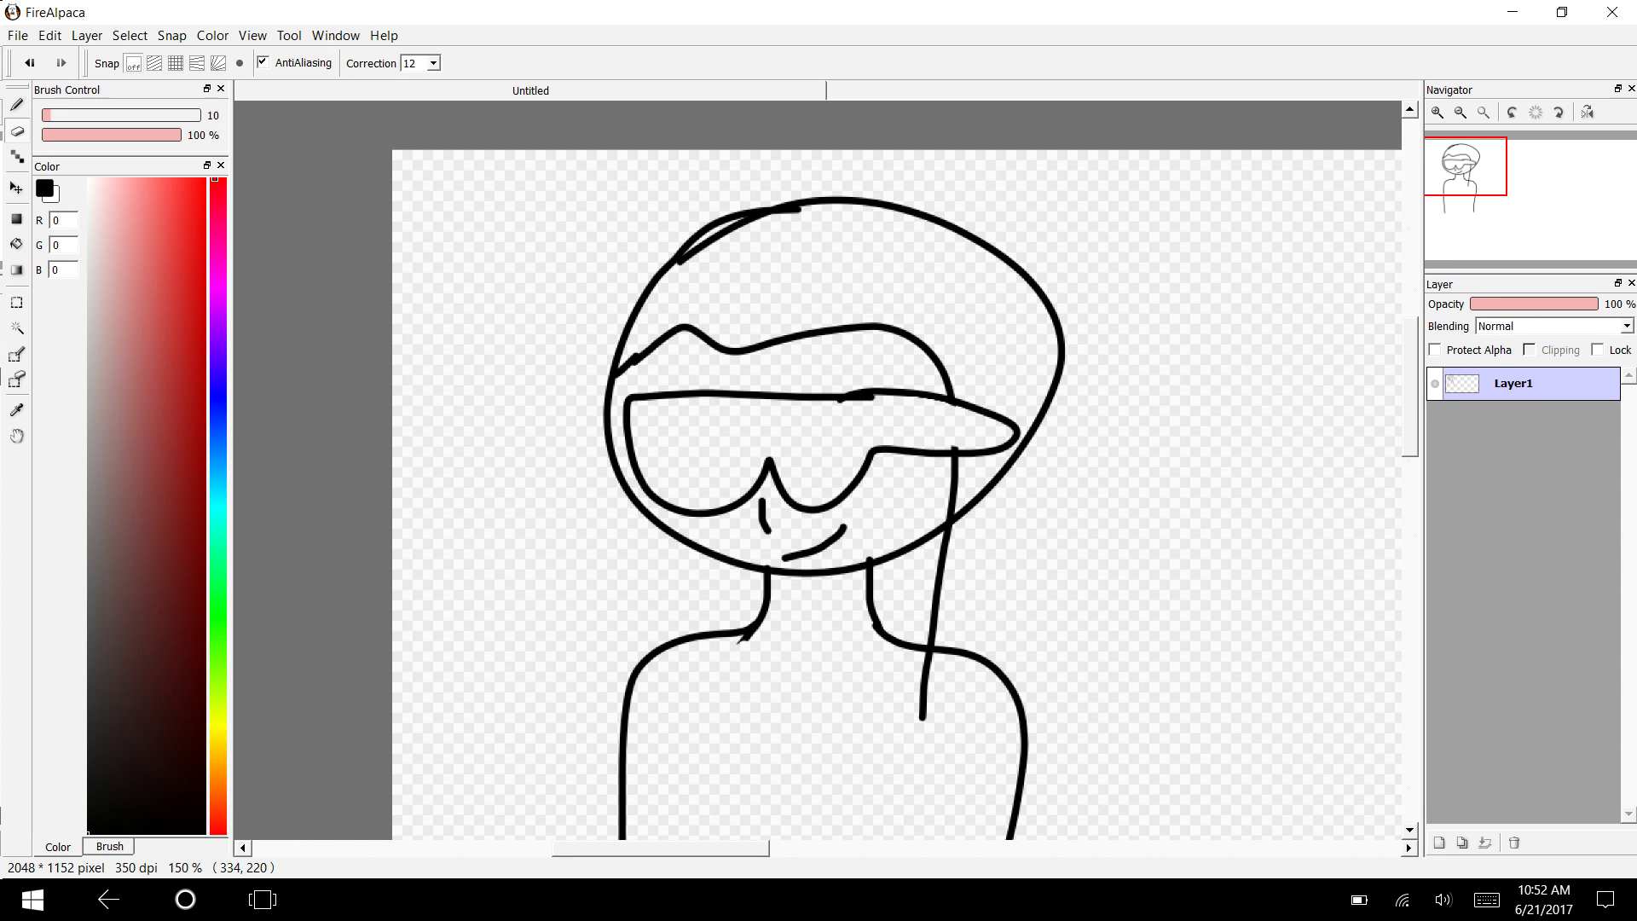
left_click_drag(743, 225, 670, 269)
Step: Draw the inner arm lines on both sides of the torso with the brush
mouse_move(1410, 449)
left_mouse_down()
mouse_move(1412, 560)
mouse_move(1410, 482)
left_mouse_up()
key("b")
left_click_drag(737, 268, 713, 578)
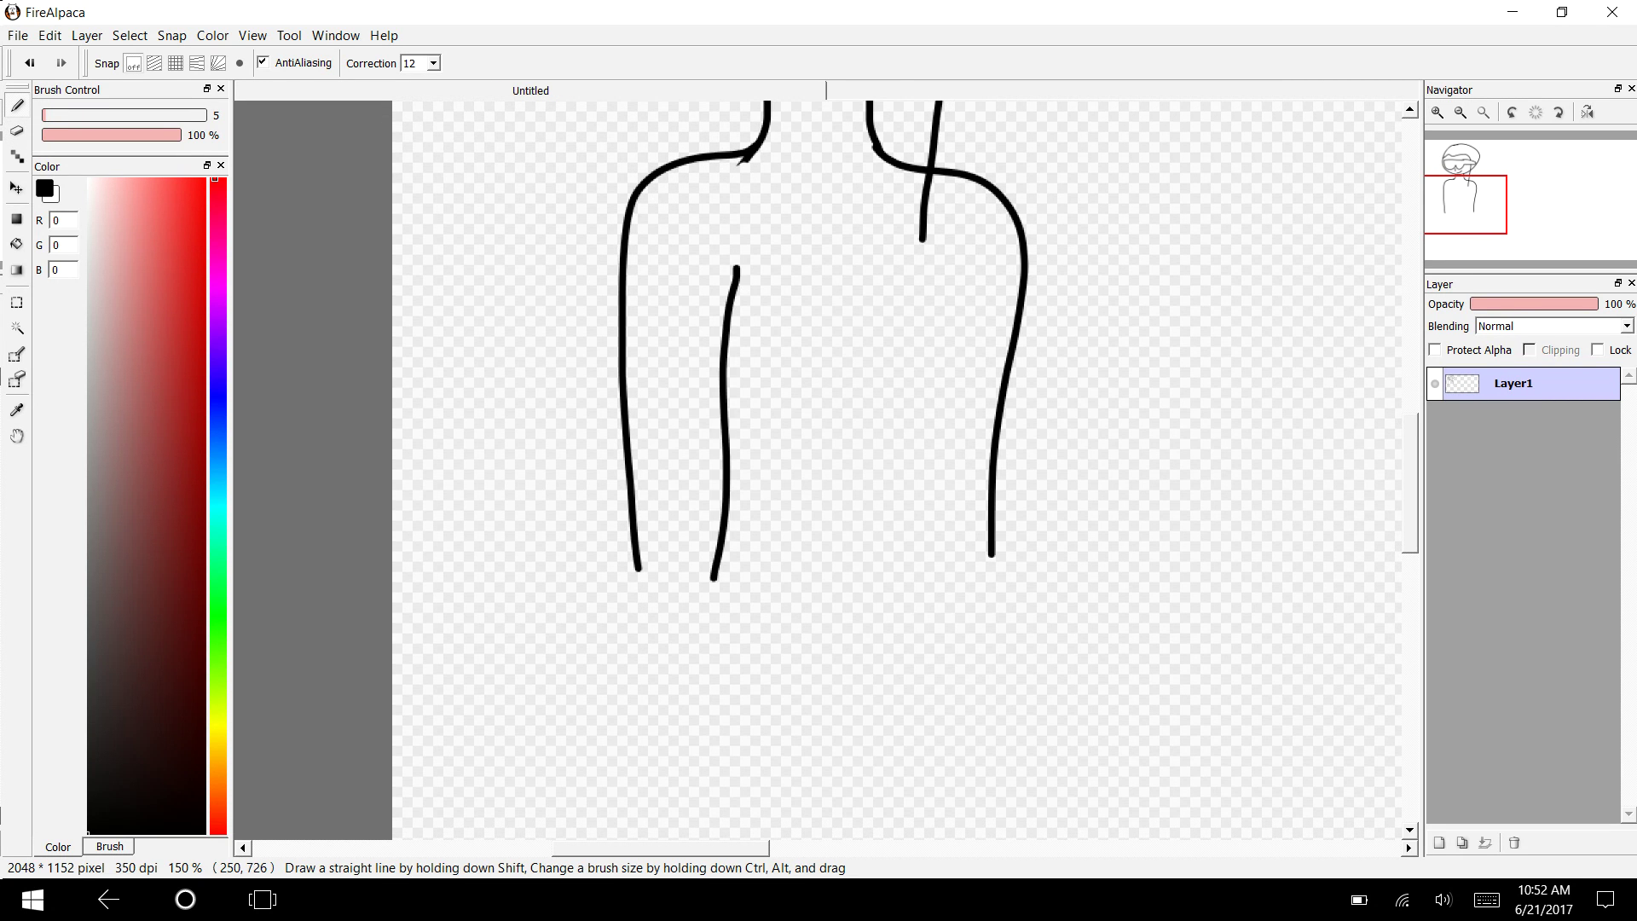
left_click_drag(898, 274, 875, 560)
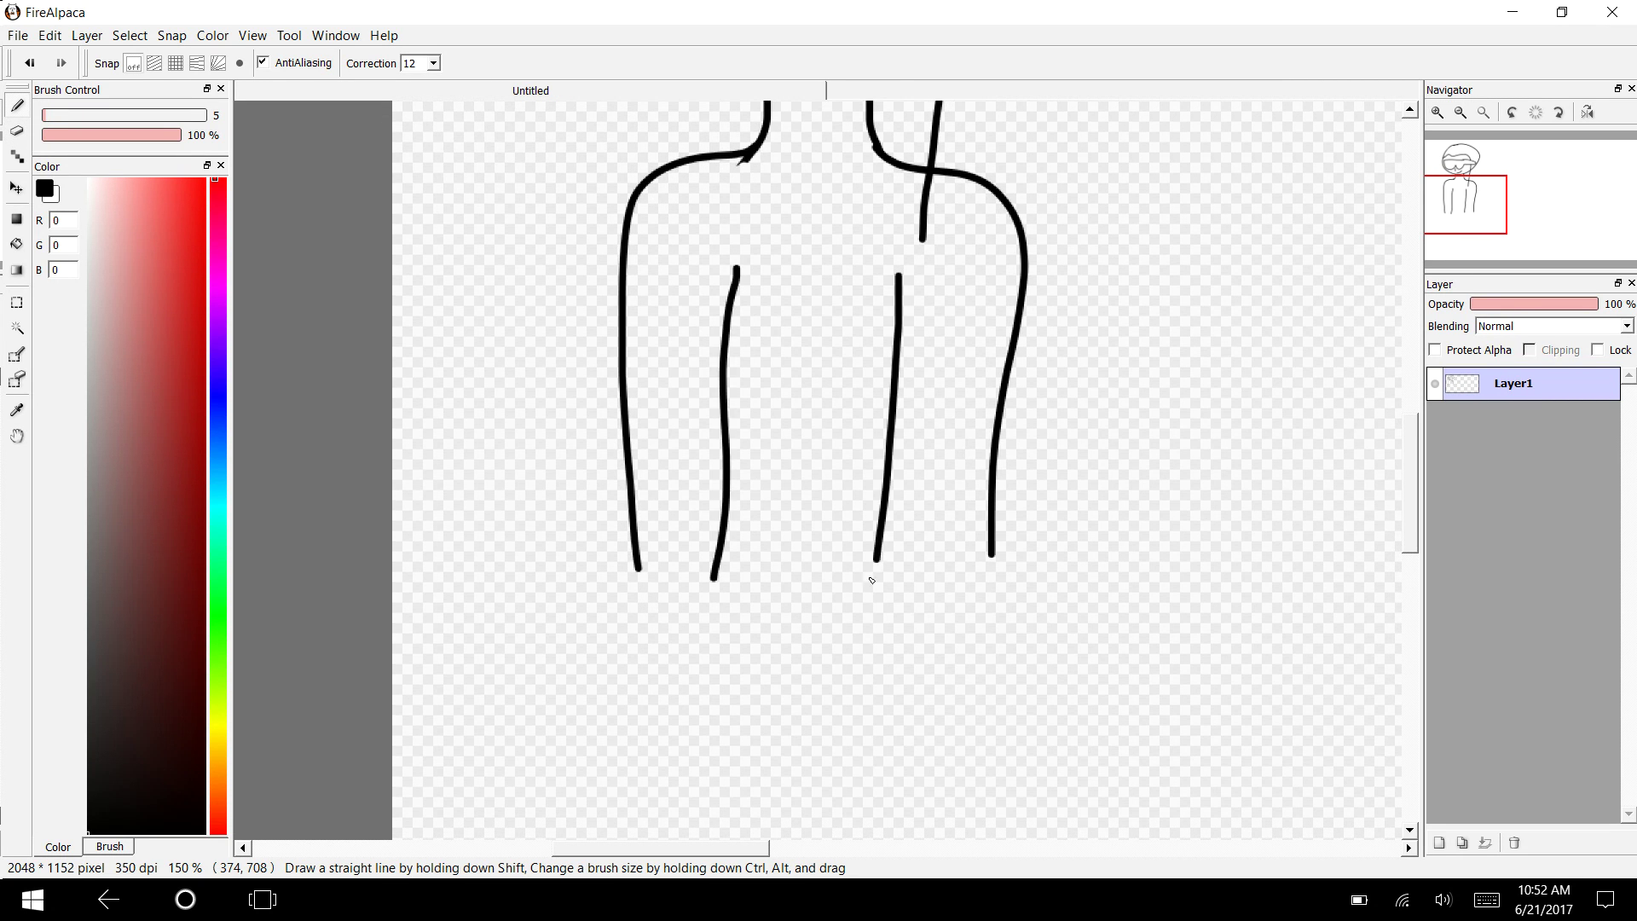
Step: Close both sleeve ends with cuff lines and draw a round hand below each one
left_click_drag(713, 577, 638, 566)
left_click_drag(974, 539, 876, 556)
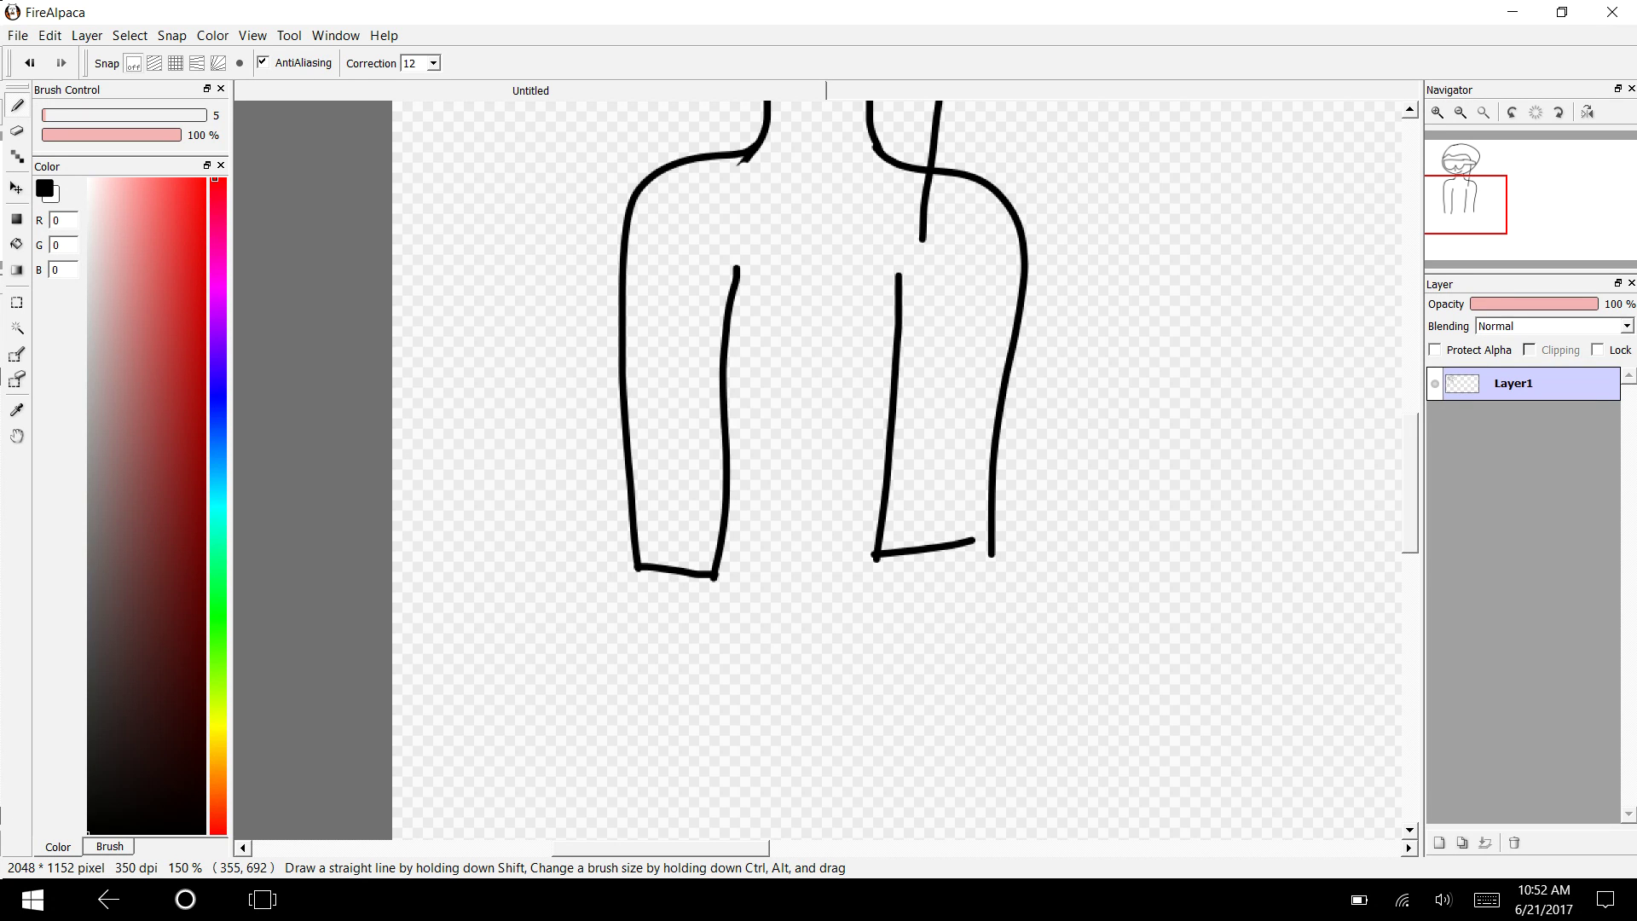
mouse_move(1004, 544)
left_mouse_down()
mouse_move(954, 543)
mouse_move(957, 635)
mouse_move(924, 546)
left_mouse_up()
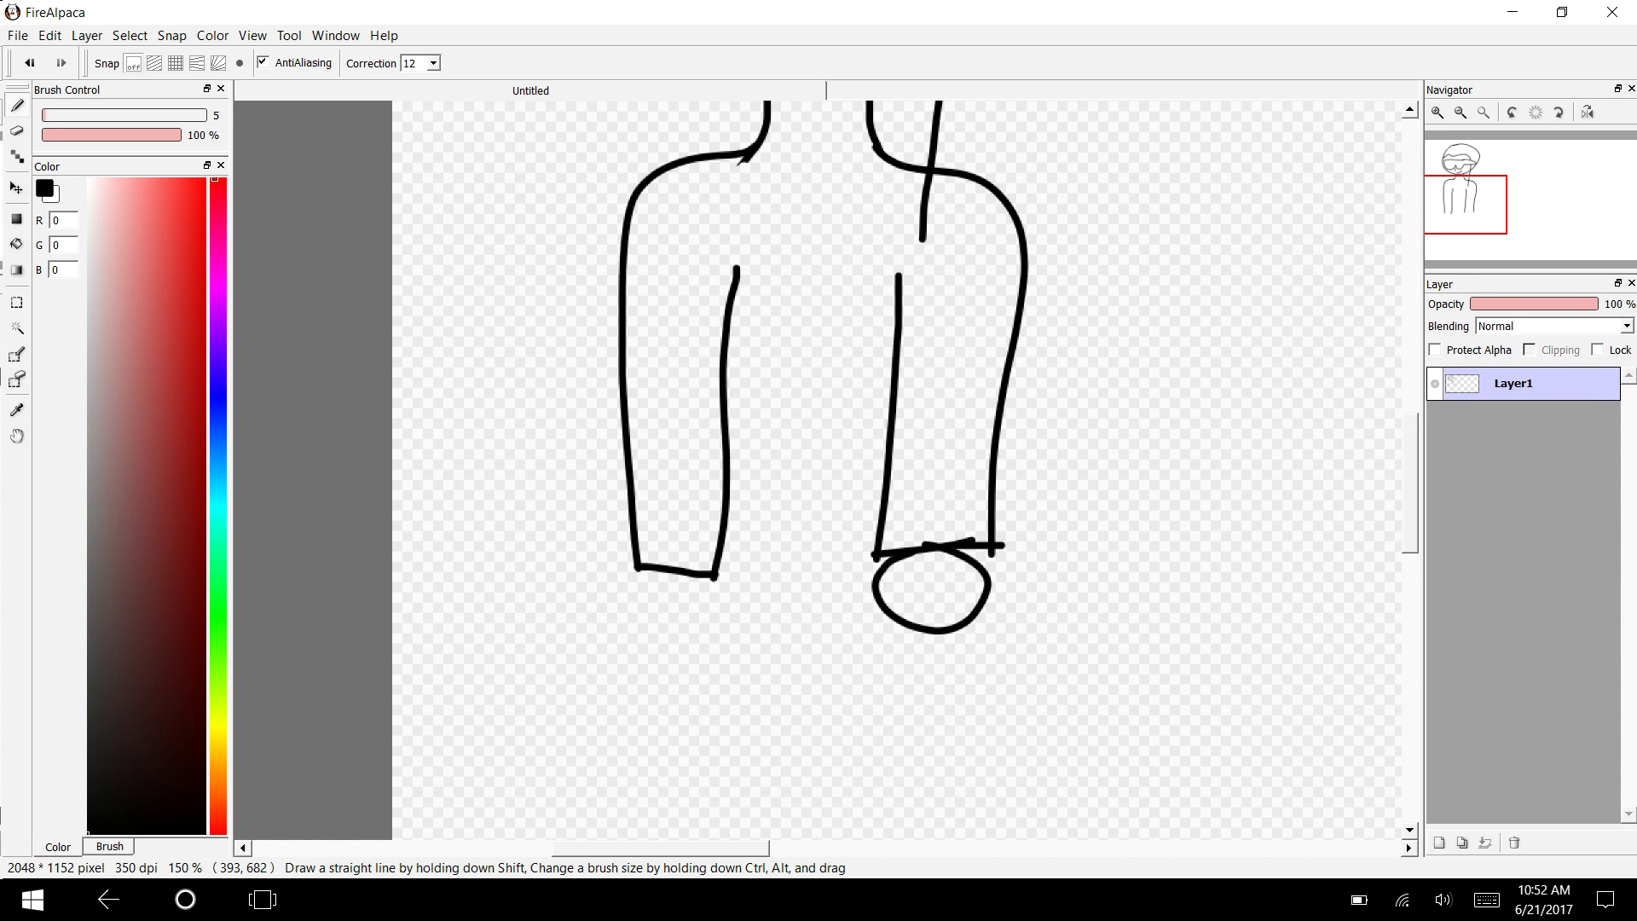
mouse_move(654, 568)
left_mouse_down()
mouse_move(694, 634)
mouse_move(697, 581)
left_mouse_up()
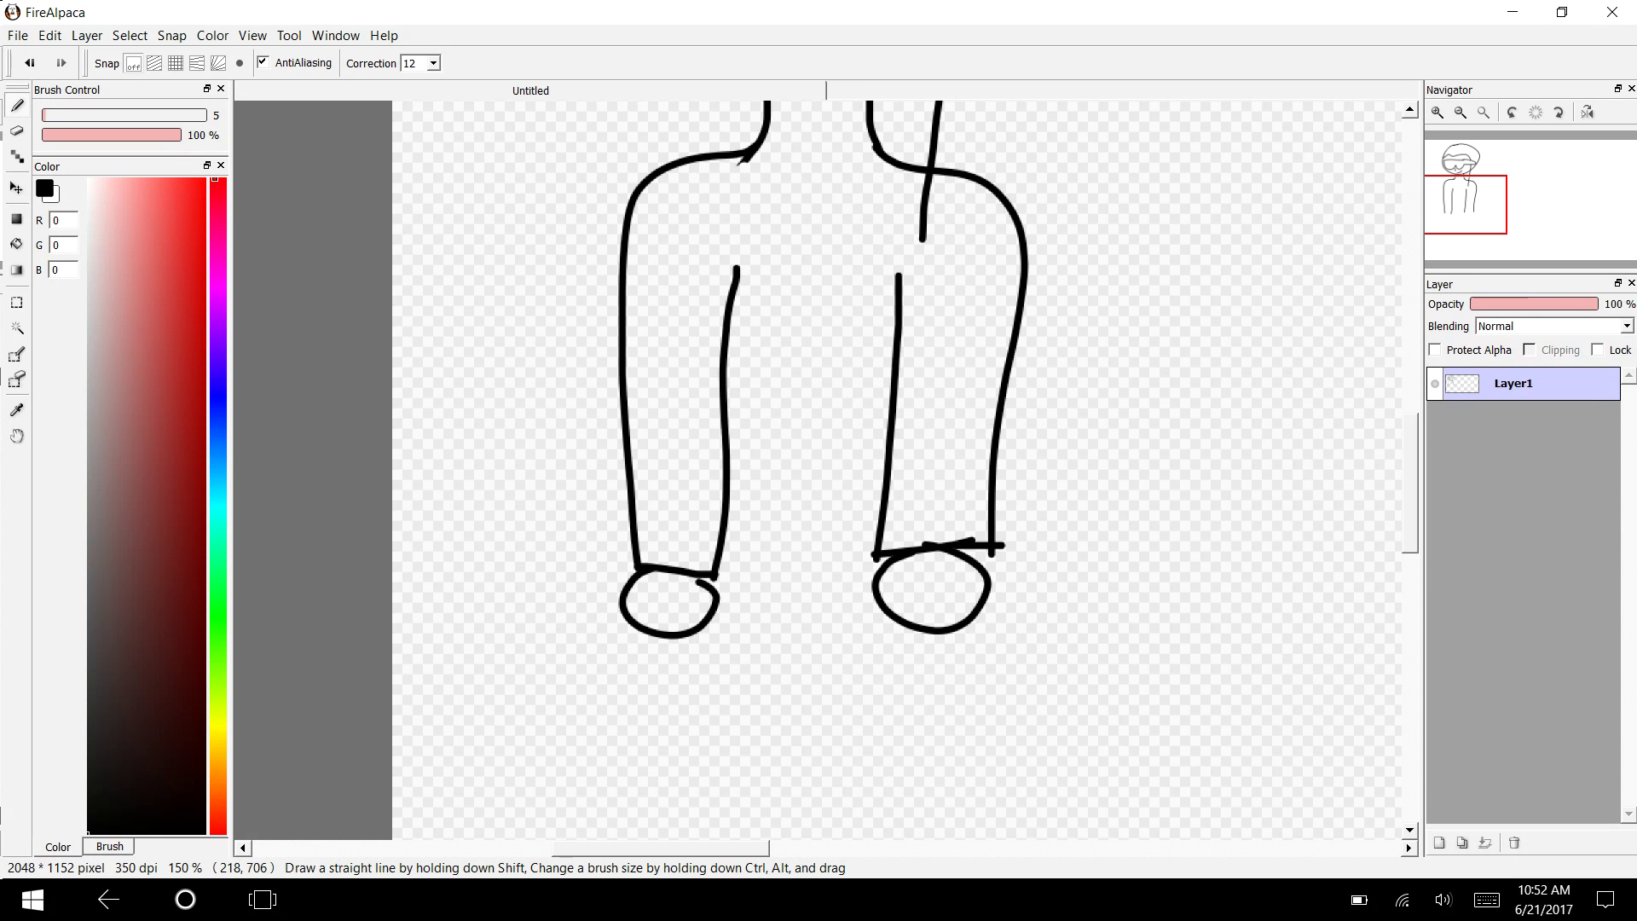
Step: Draw two legs with long pointed feet below the hands and clean up the left ankle where leg and foot meet
scroll(895, 469, "down", 5)
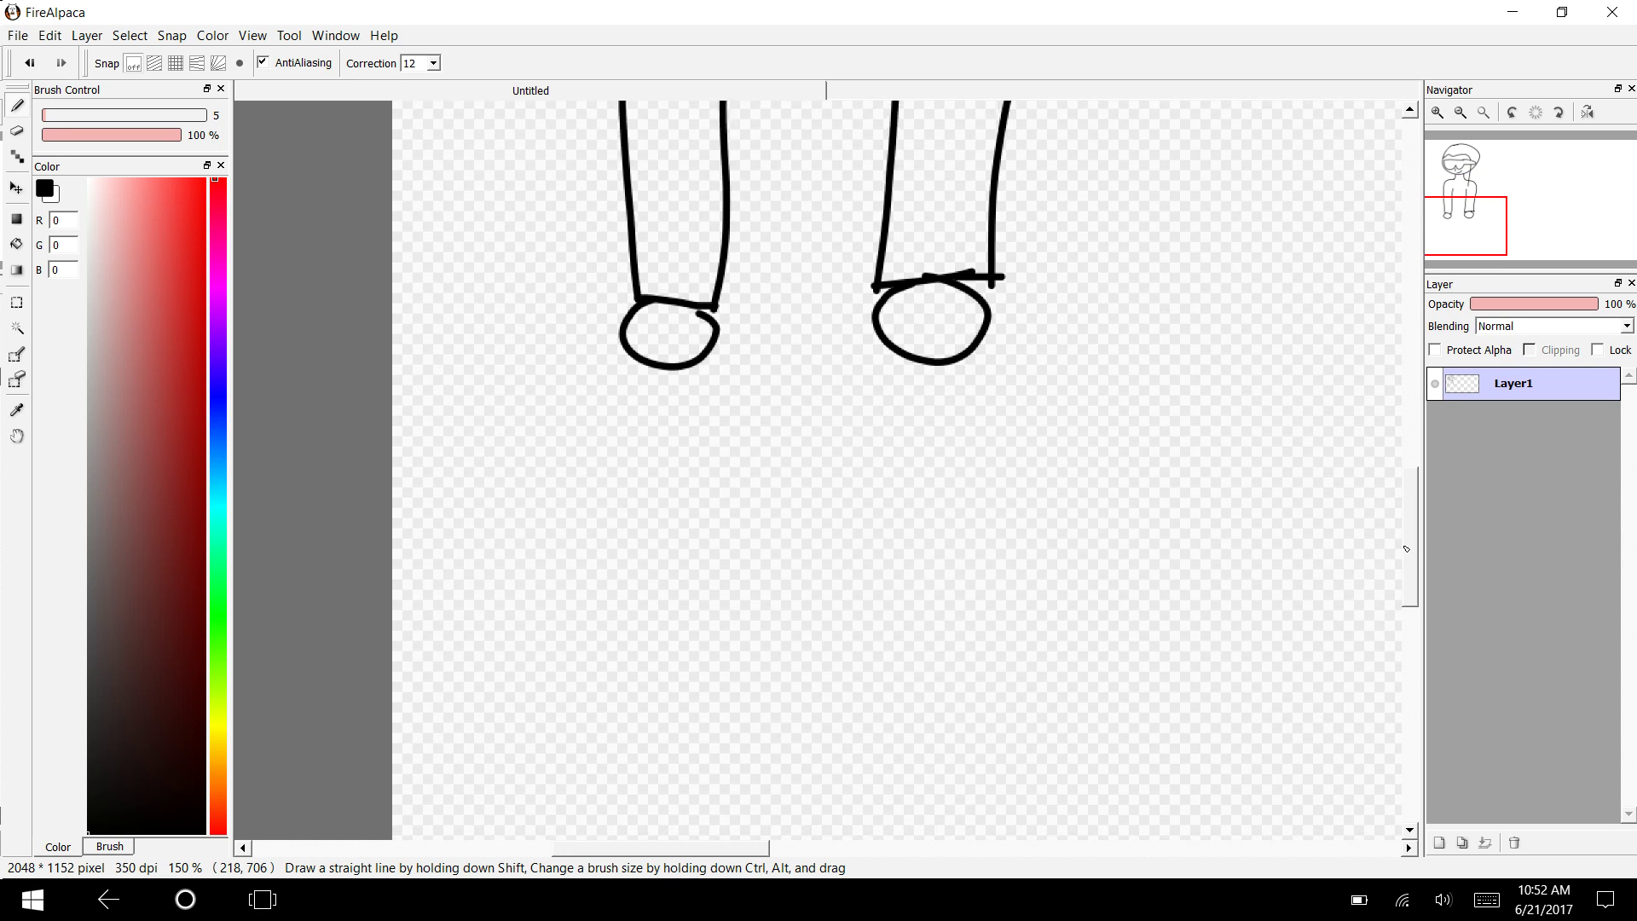
left_click_drag(694, 292, 668, 633)
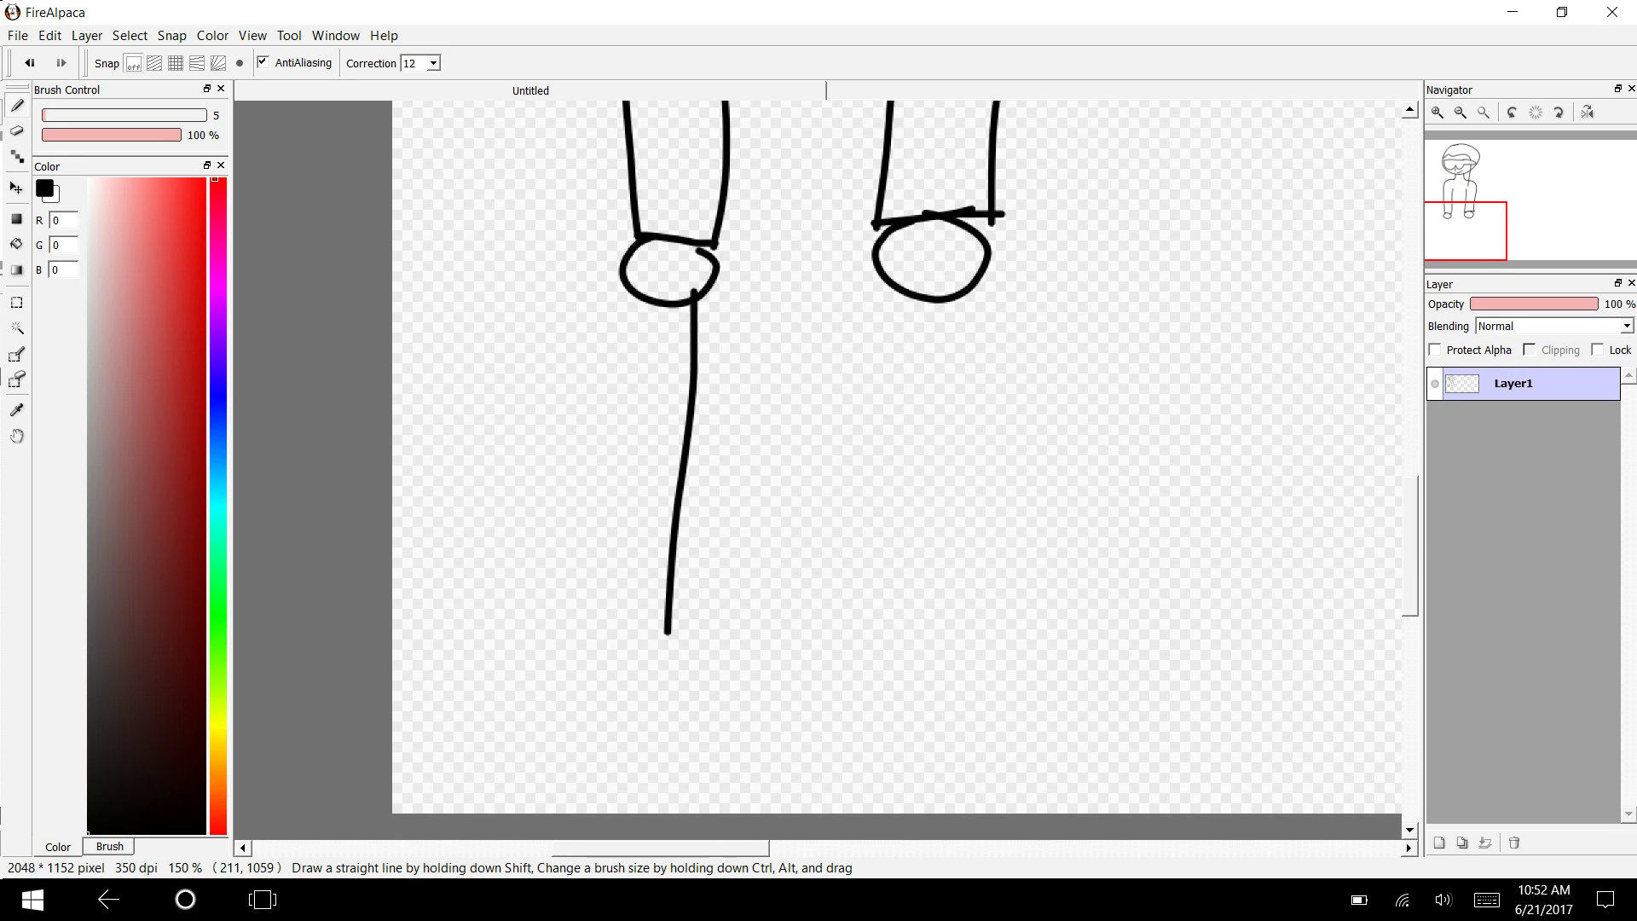
mouse_move(920, 300)
left_mouse_down()
mouse_move(878, 615)
mouse_move(978, 620)
mouse_move(809, 687)
mouse_move(833, 270)
left_mouse_up()
mouse_move(664, 583)
left_mouse_down()
mouse_move(622, 599)
mouse_move(634, 692)
mouse_move(771, 514)
mouse_move(814, 269)
mouse_move(840, 292)
left_mouse_up()
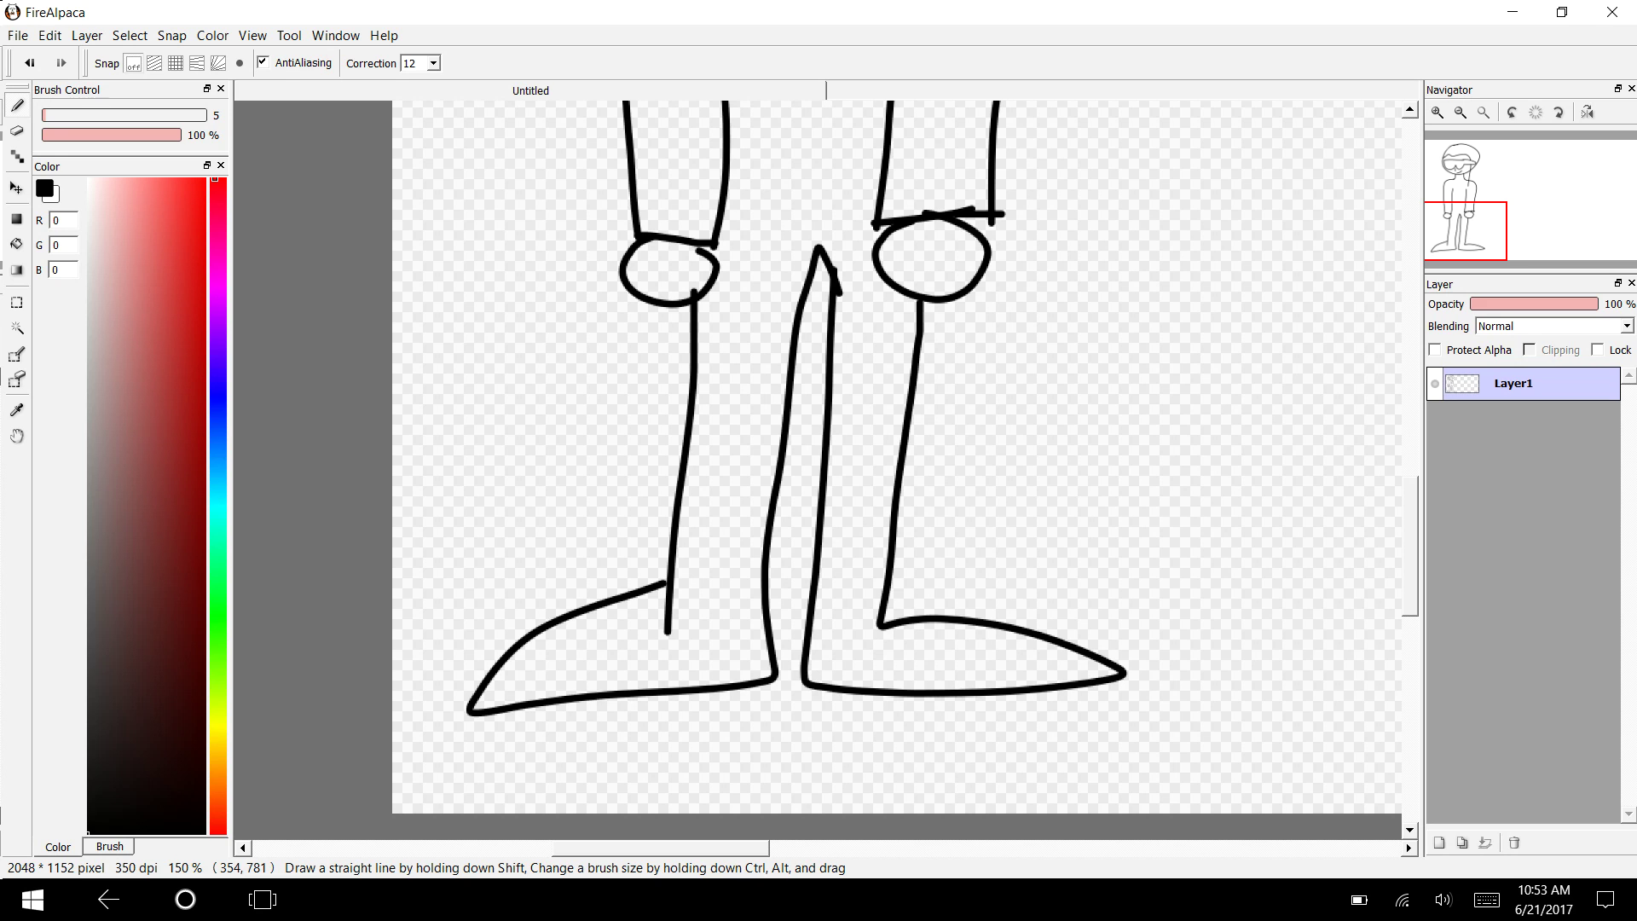
mouse_move(668, 583)
left_mouse_down()
mouse_move(632, 595)
mouse_move(611, 650)
mouse_move(668, 624)
mouse_move(596, 651)
mouse_move(705, 594)
mouse_move(557, 685)
mouse_move(697, 586)
mouse_move(663, 607)
left_mouse_up()
key("e")
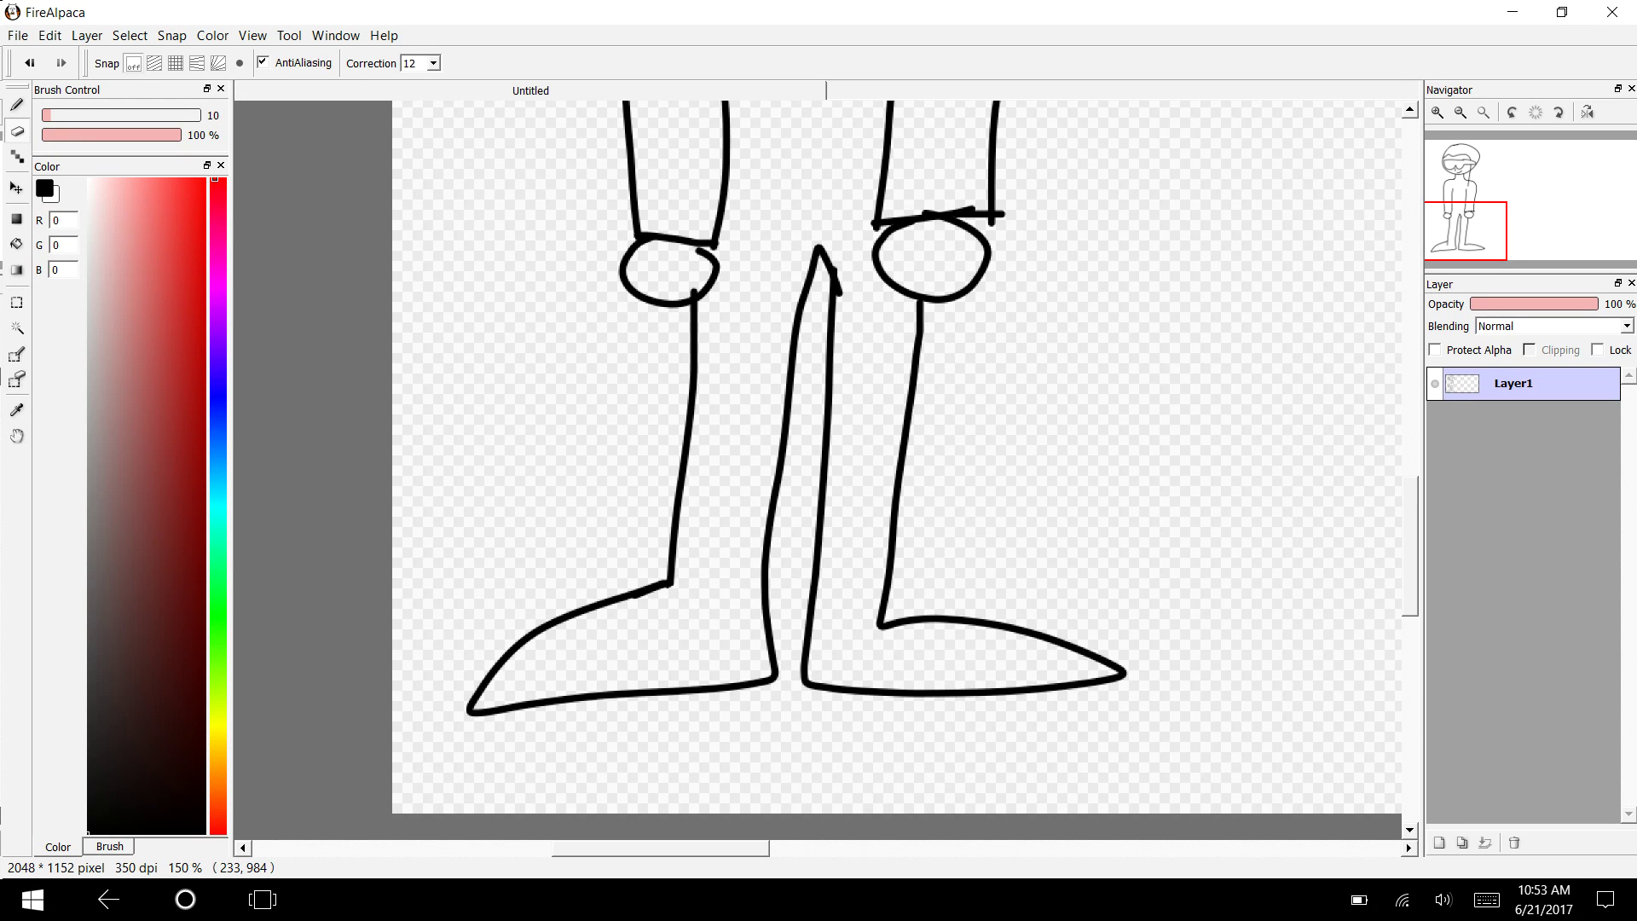
scroll(1381, 469, "up", 8)
scroll(1399, 504, "down", 4)
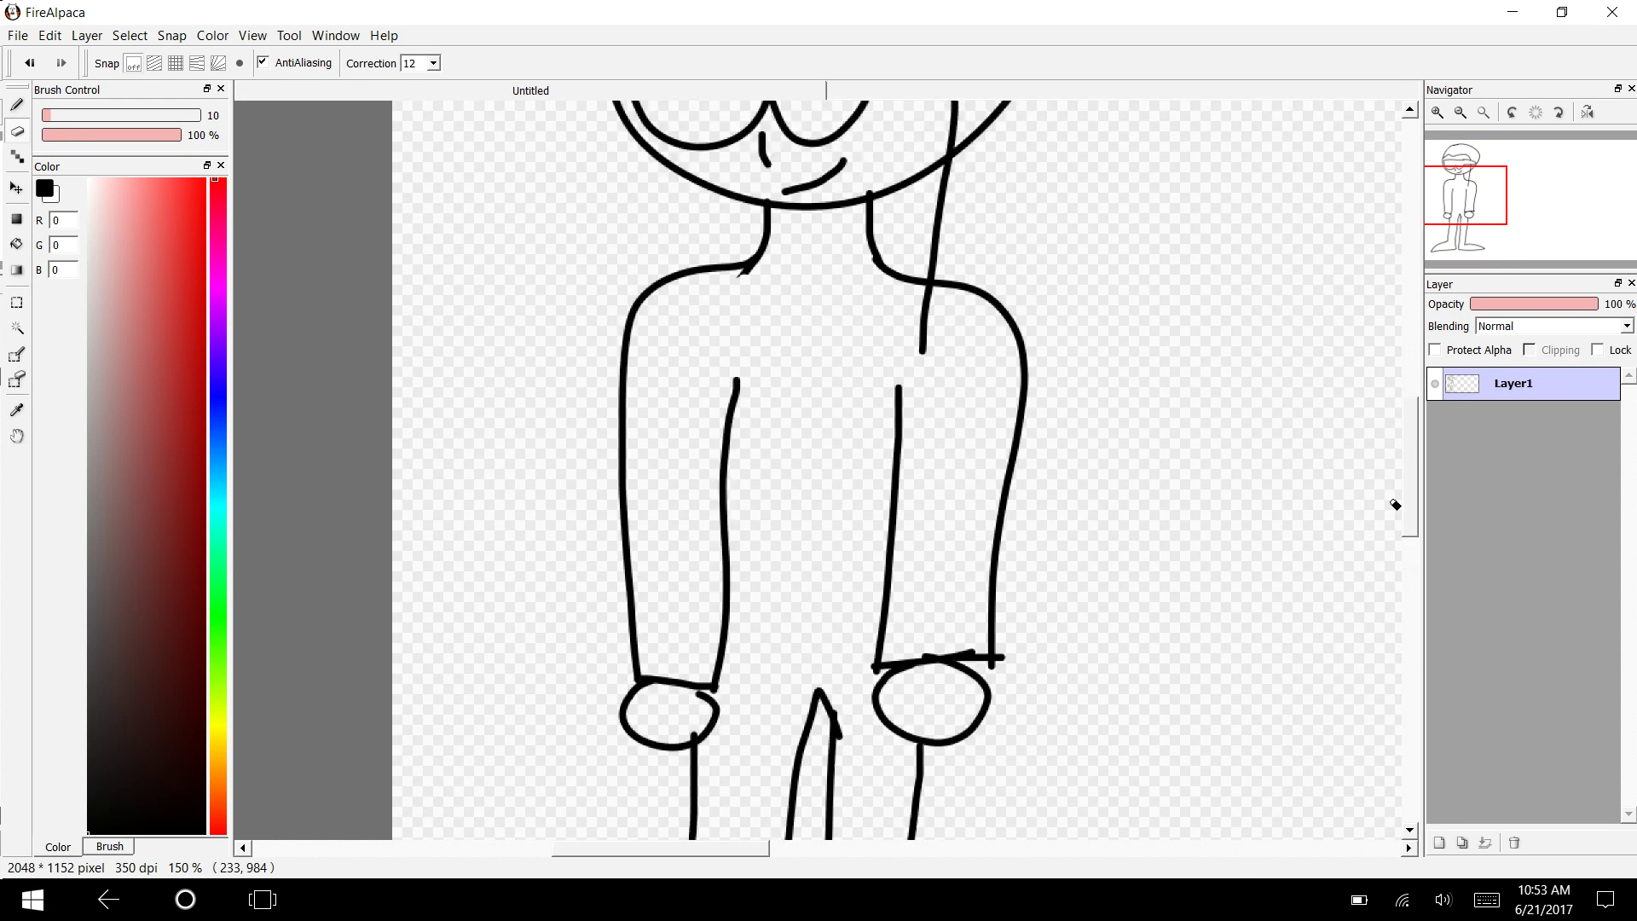
scroll(1399, 449, "up", 4)
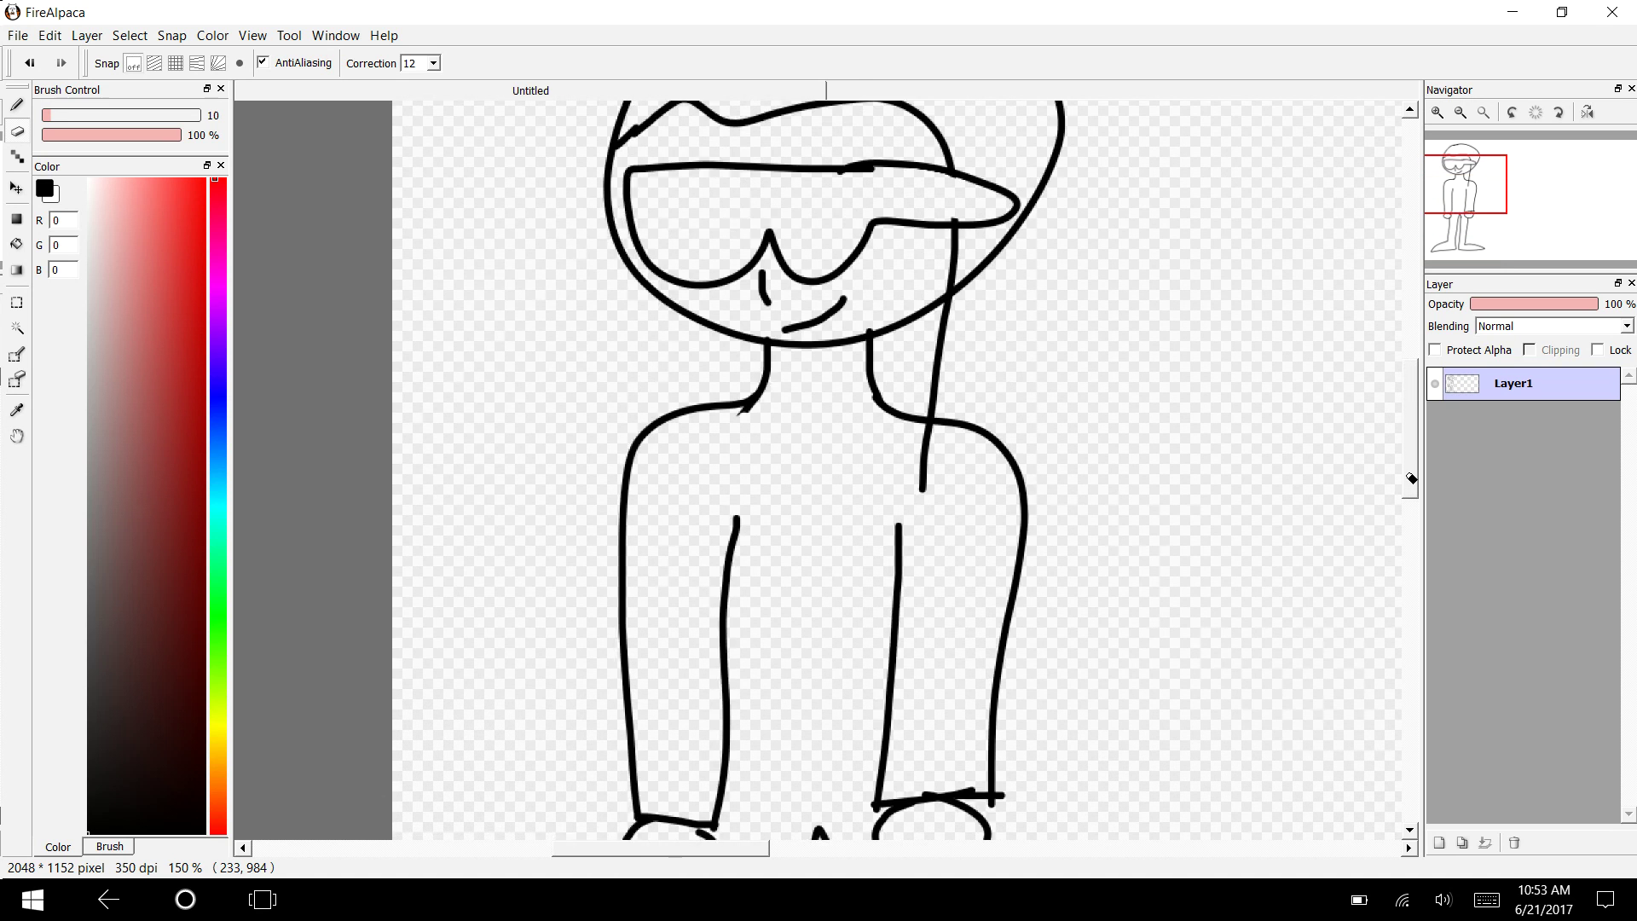
Step: Draw a long pointed hair lock with the brush from the head's right side down past the right arm, forking over the shoulder
scroll(1399, 486, "down", 4)
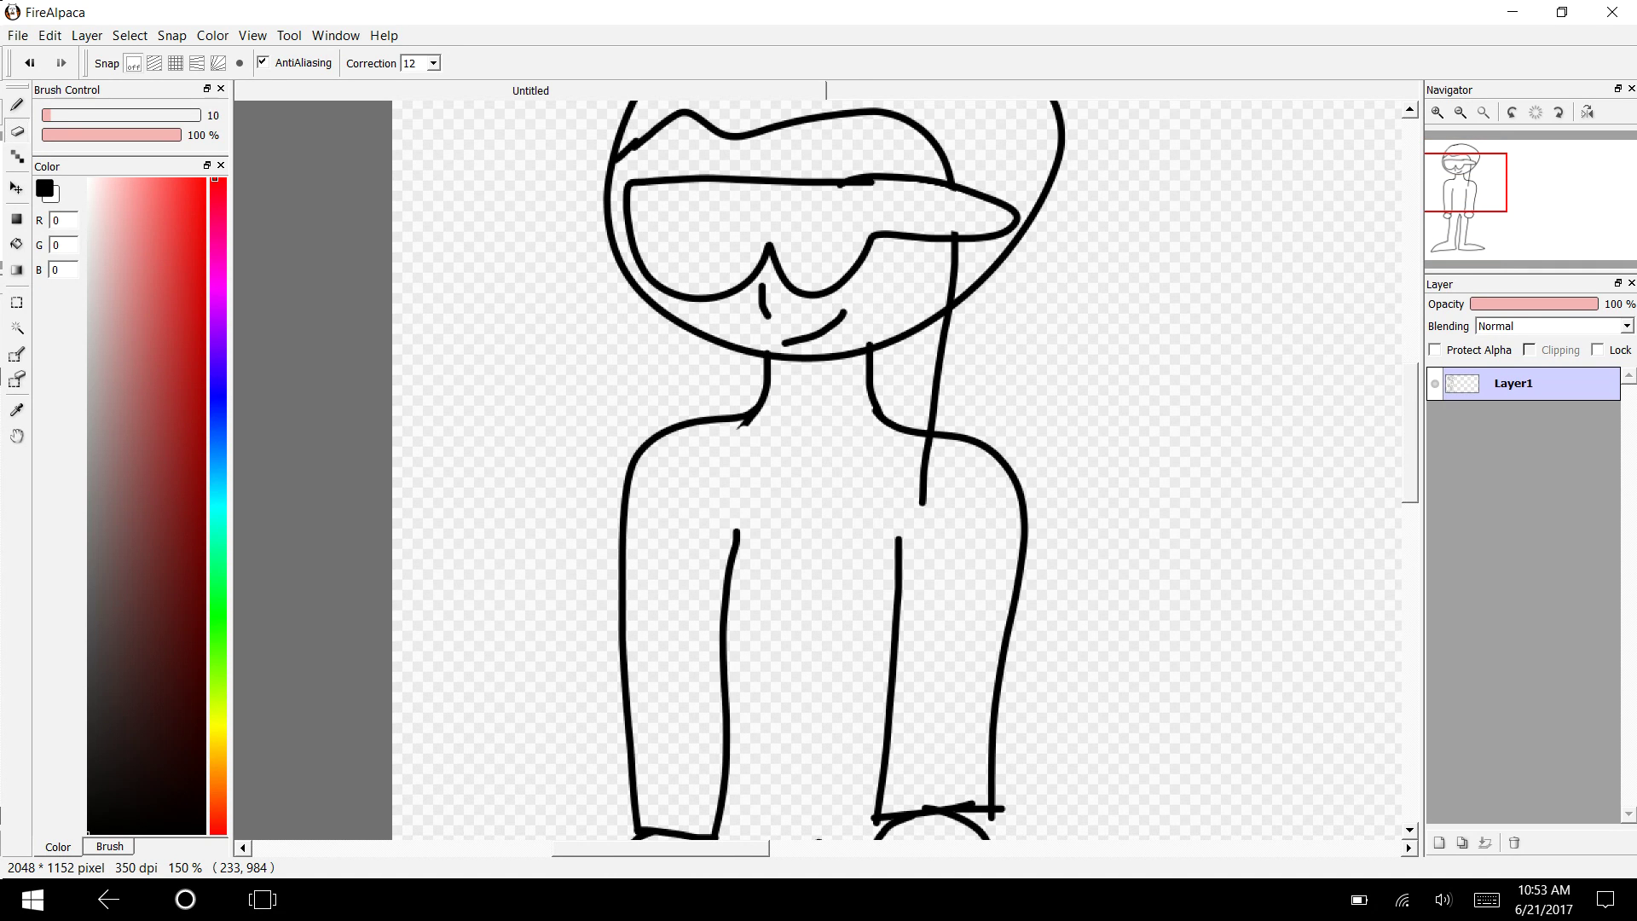
key("b")
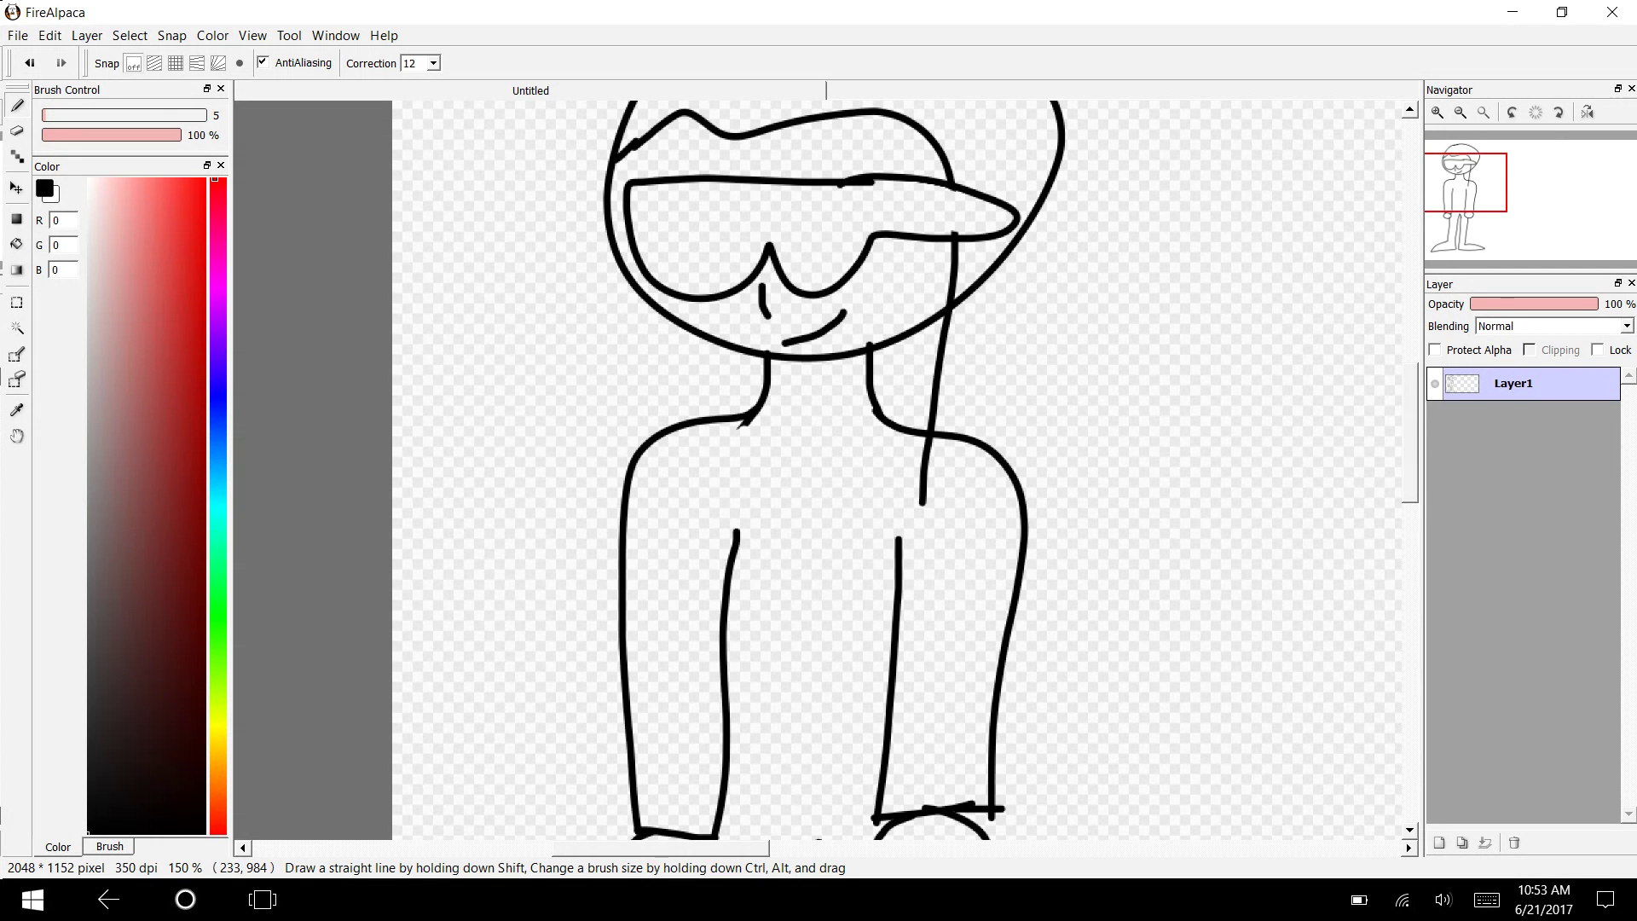
mouse_move(924, 490)
left_mouse_down()
mouse_move(892, 648)
mouse_move(1017, 475)
mouse_move(1050, 785)
mouse_move(1103, 581)
mouse_move(1111, 277)
mouse_move(1057, 106)
left_mouse_up()
scroll(818, 469, "up", 2)
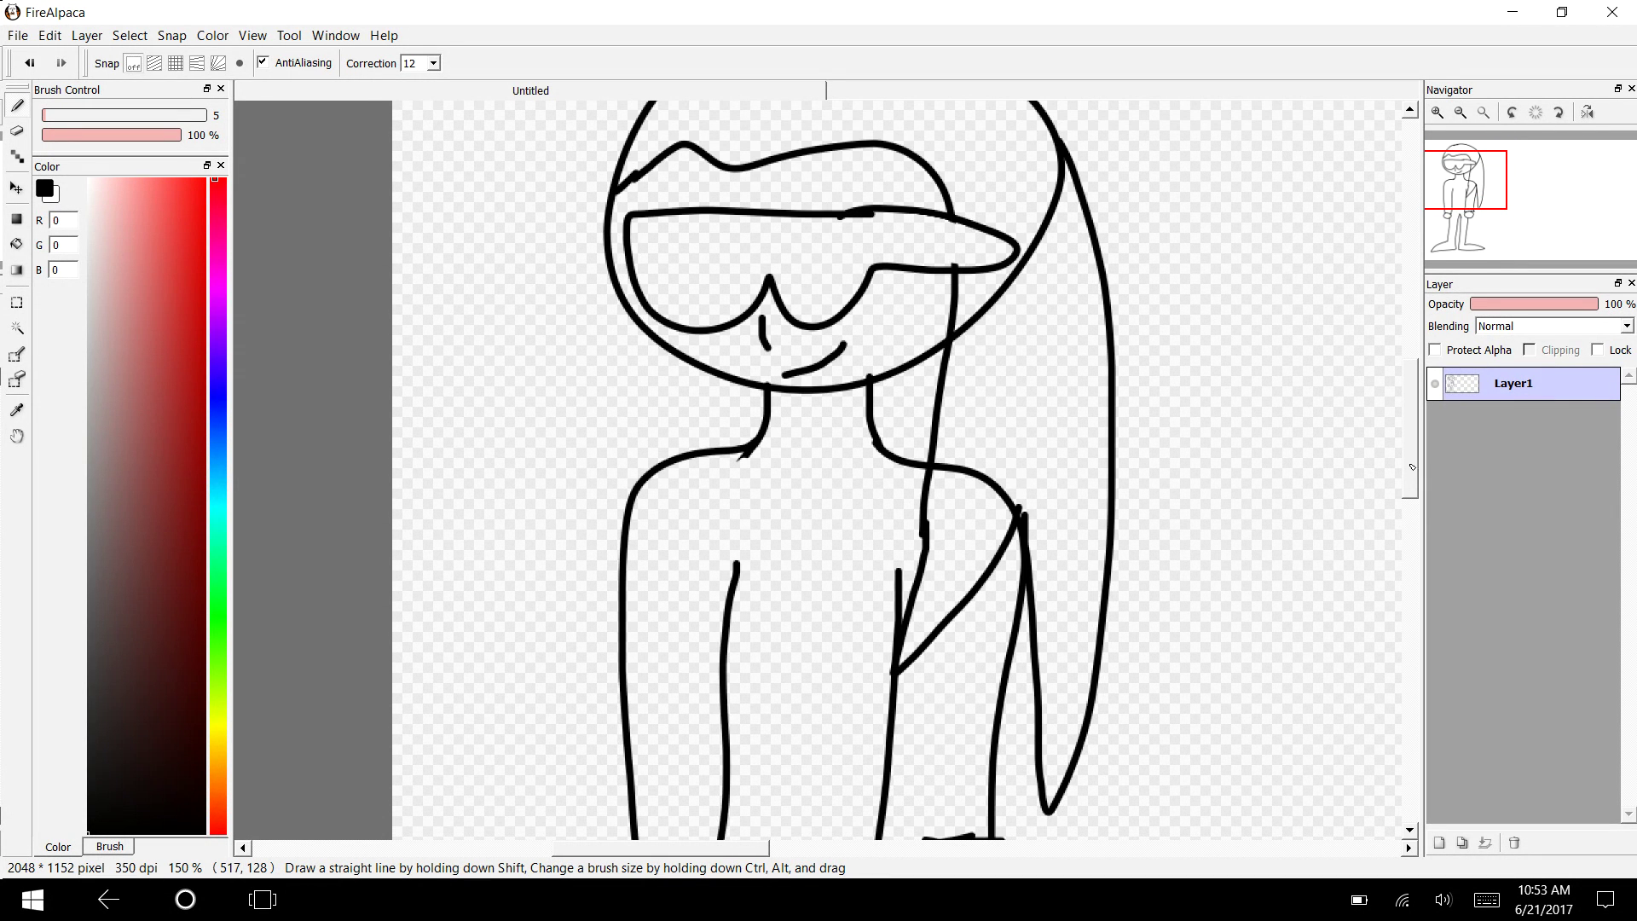
Step: Draw a narrow hair lock from the left edge of the fringe down over the left shoulder and upper arm
left_click_drag(628, 184, 640, 488)
mouse_move(607, 177)
left_mouse_down()
mouse_move(617, 469)
mouse_move(601, 666)
left_mouse_up()
key("ctrl+z")
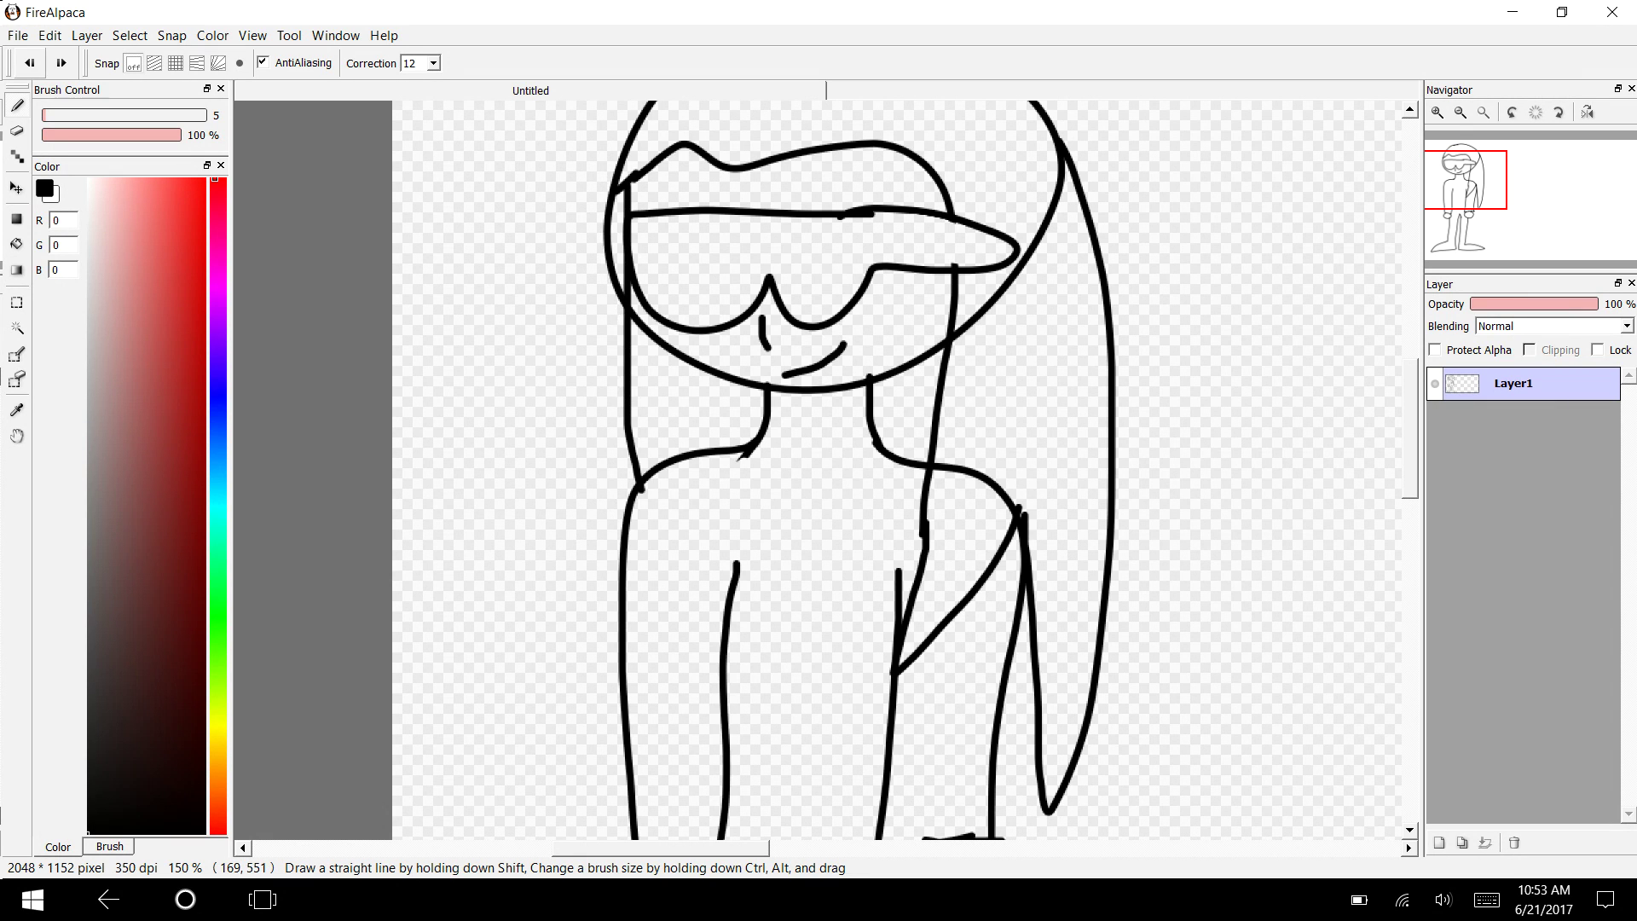
mouse_move(608, 182)
left_mouse_down()
mouse_move(597, 568)
mouse_move(616, 706)
mouse_move(636, 479)
left_mouse_up()
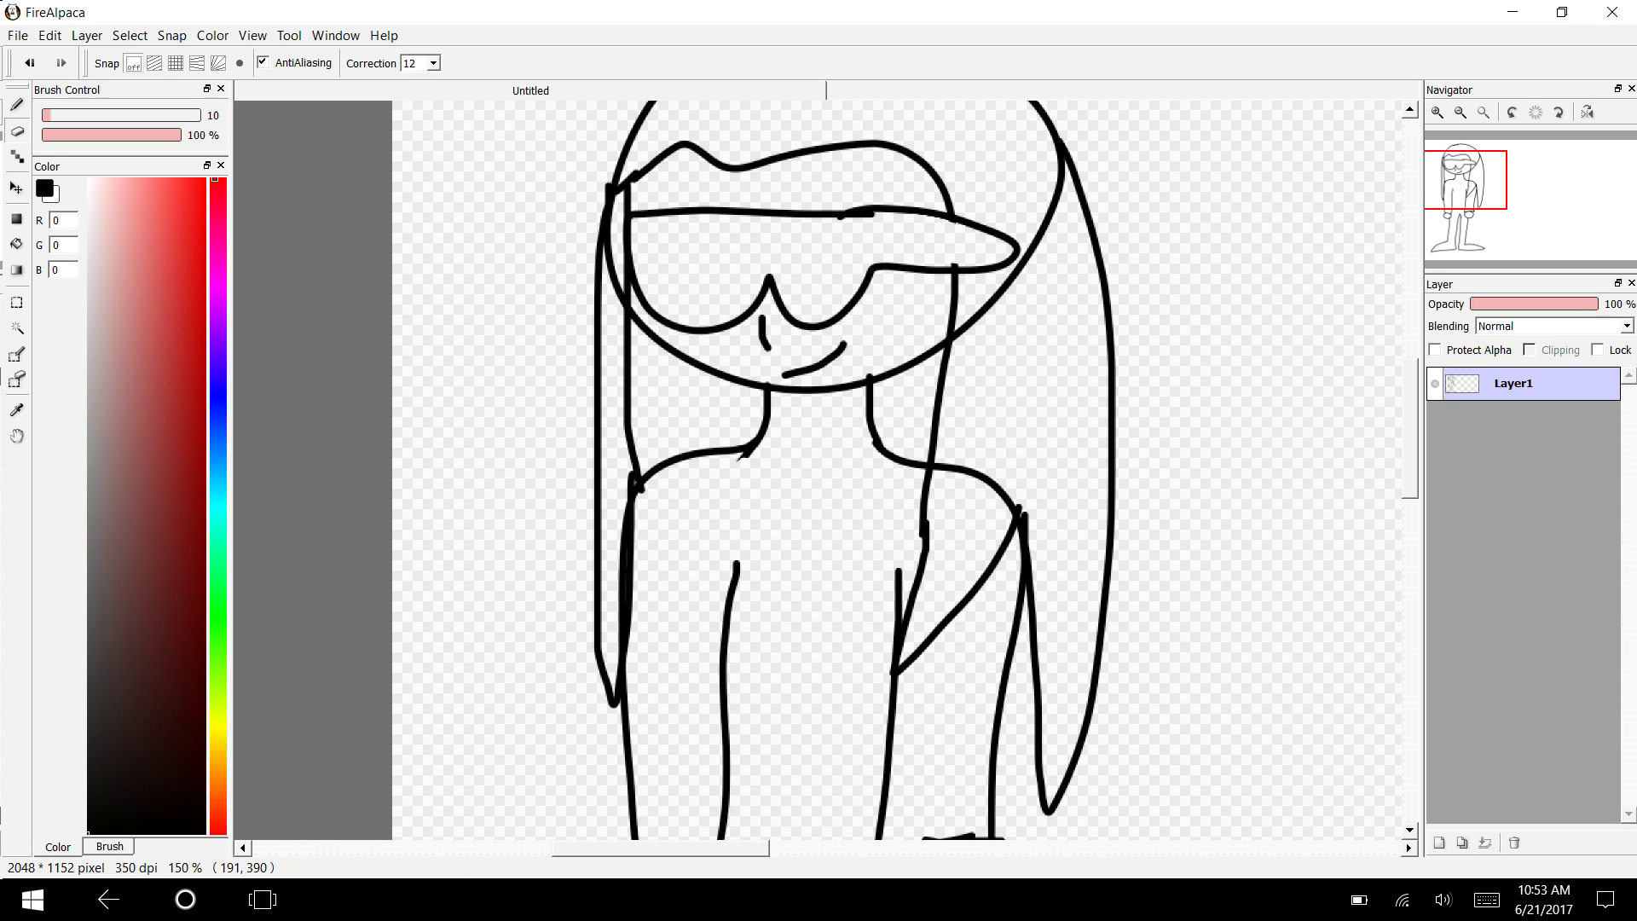
Step: Erase the head outline beside both hair locks and the right shoulder line where it runs through the hair
left_click_drag(634, 173, 615, 300)
left_click_drag(640, 173, 615, 300)
left_click_drag(621, 164, 627, 338)
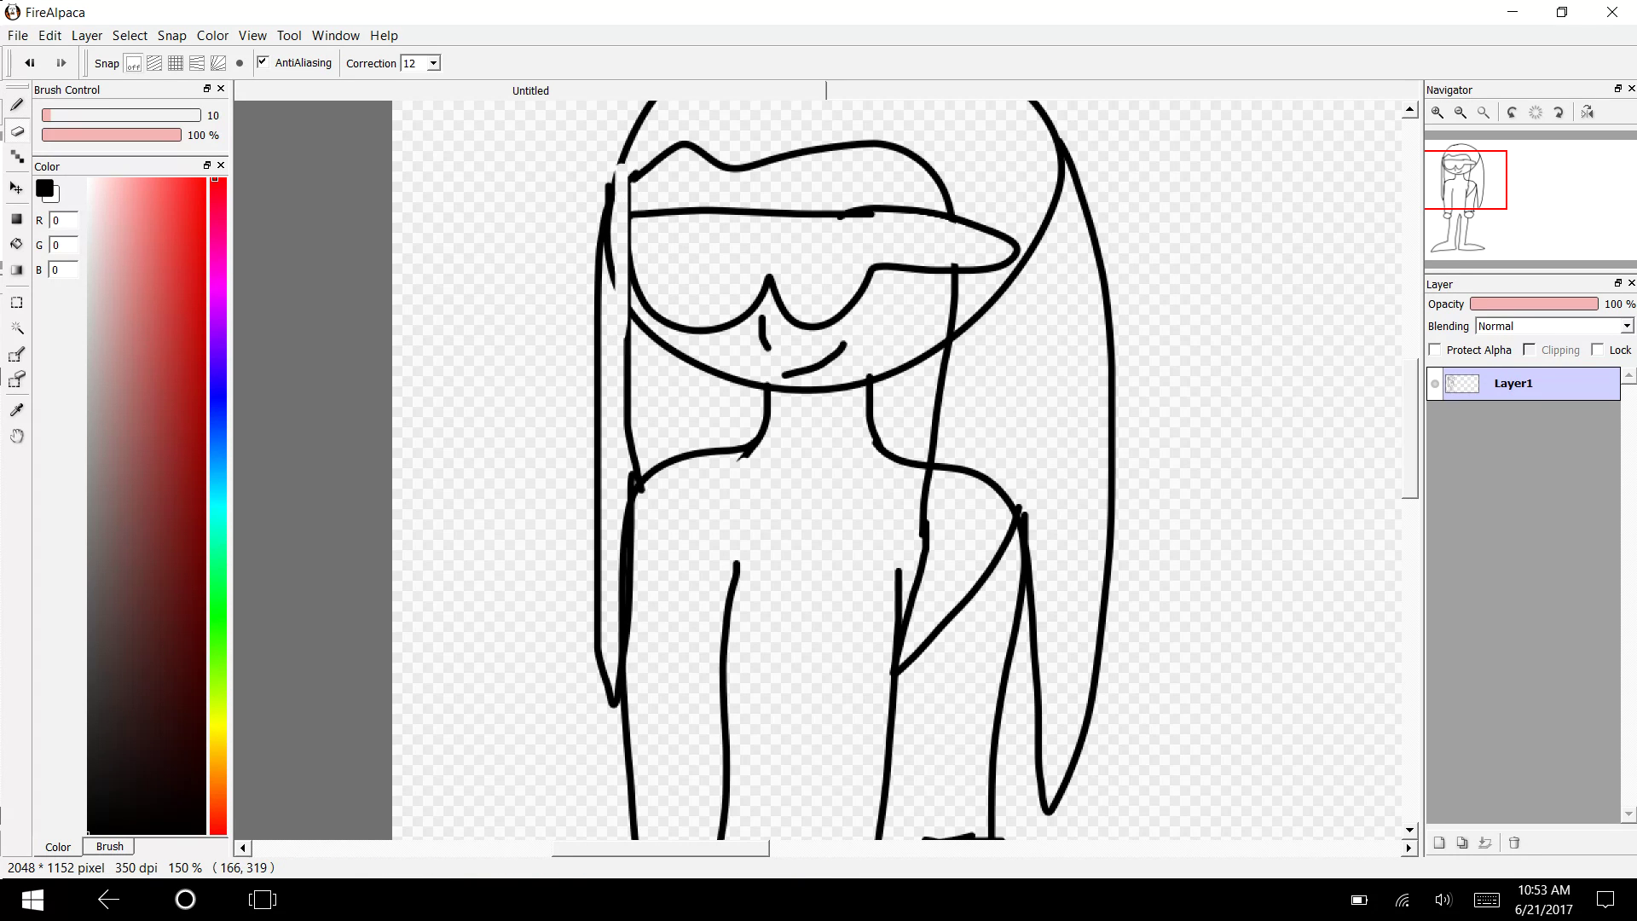
left_click(30, 62)
left_click_drag(611, 254, 616, 297)
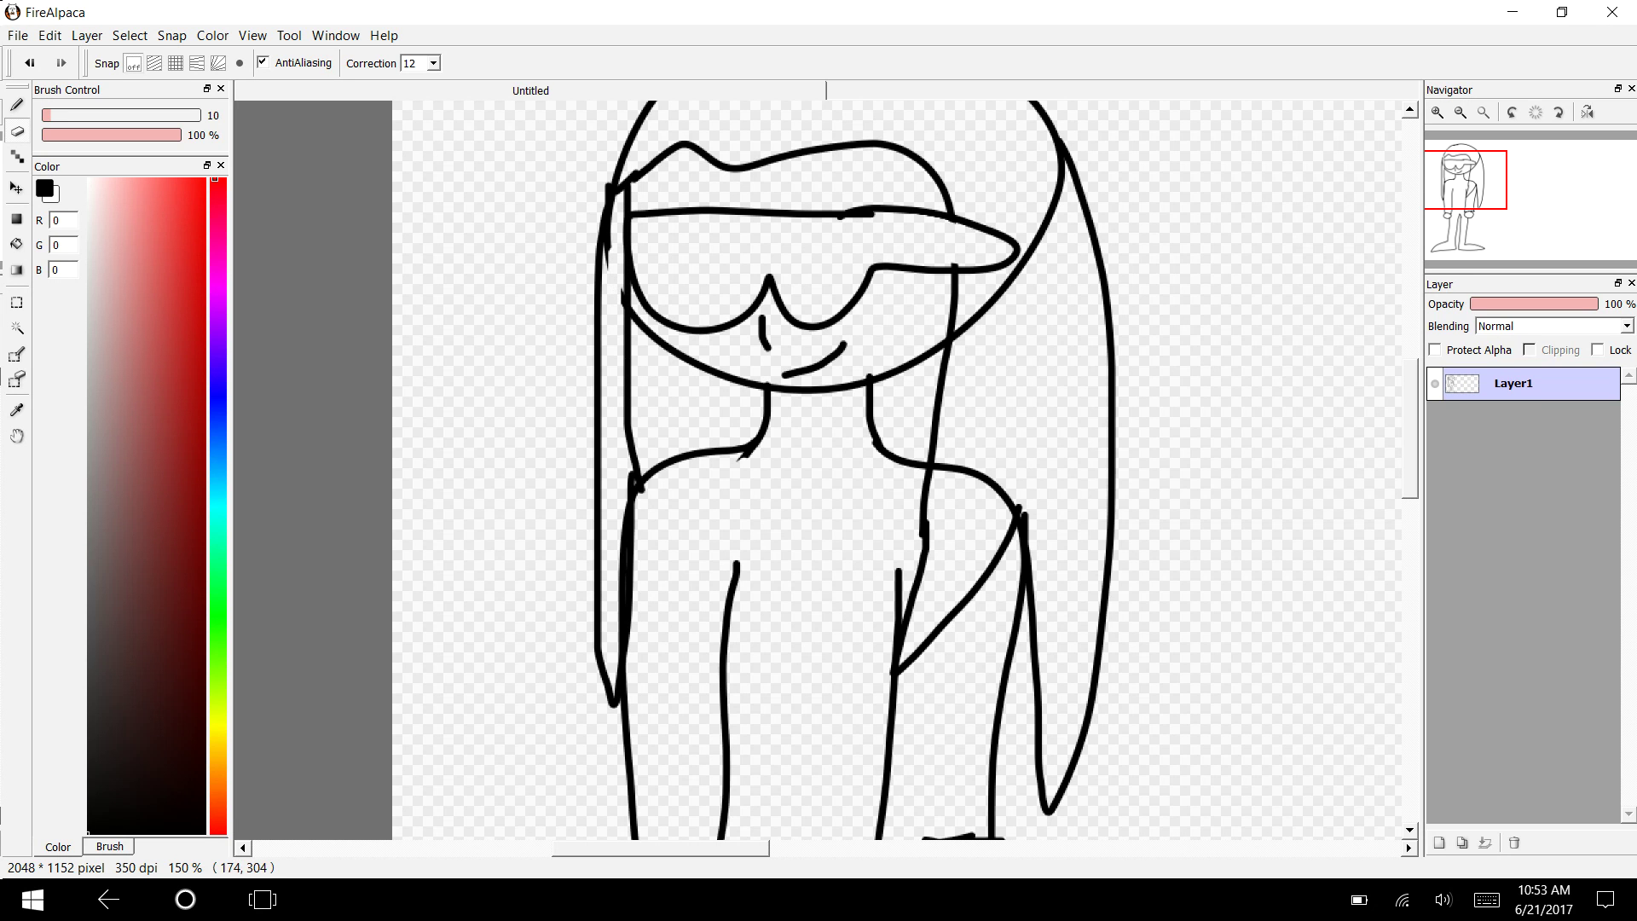
left_click_drag(636, 173, 608, 249)
mouse_move(989, 314)
left_mouse_down()
mouse_move(965, 380)
mouse_move(965, 308)
mouse_move(964, 388)
mouse_move(1001, 313)
mouse_move(973, 326)
mouse_move(1015, 274)
mouse_move(1020, 318)
mouse_move(1039, 244)
mouse_move(1007, 323)
mouse_move(1035, 267)
mouse_move(989, 317)
mouse_move(1040, 256)
mouse_move(1009, 314)
mouse_move(1033, 270)
mouse_move(1041, 168)
left_mouse_up()
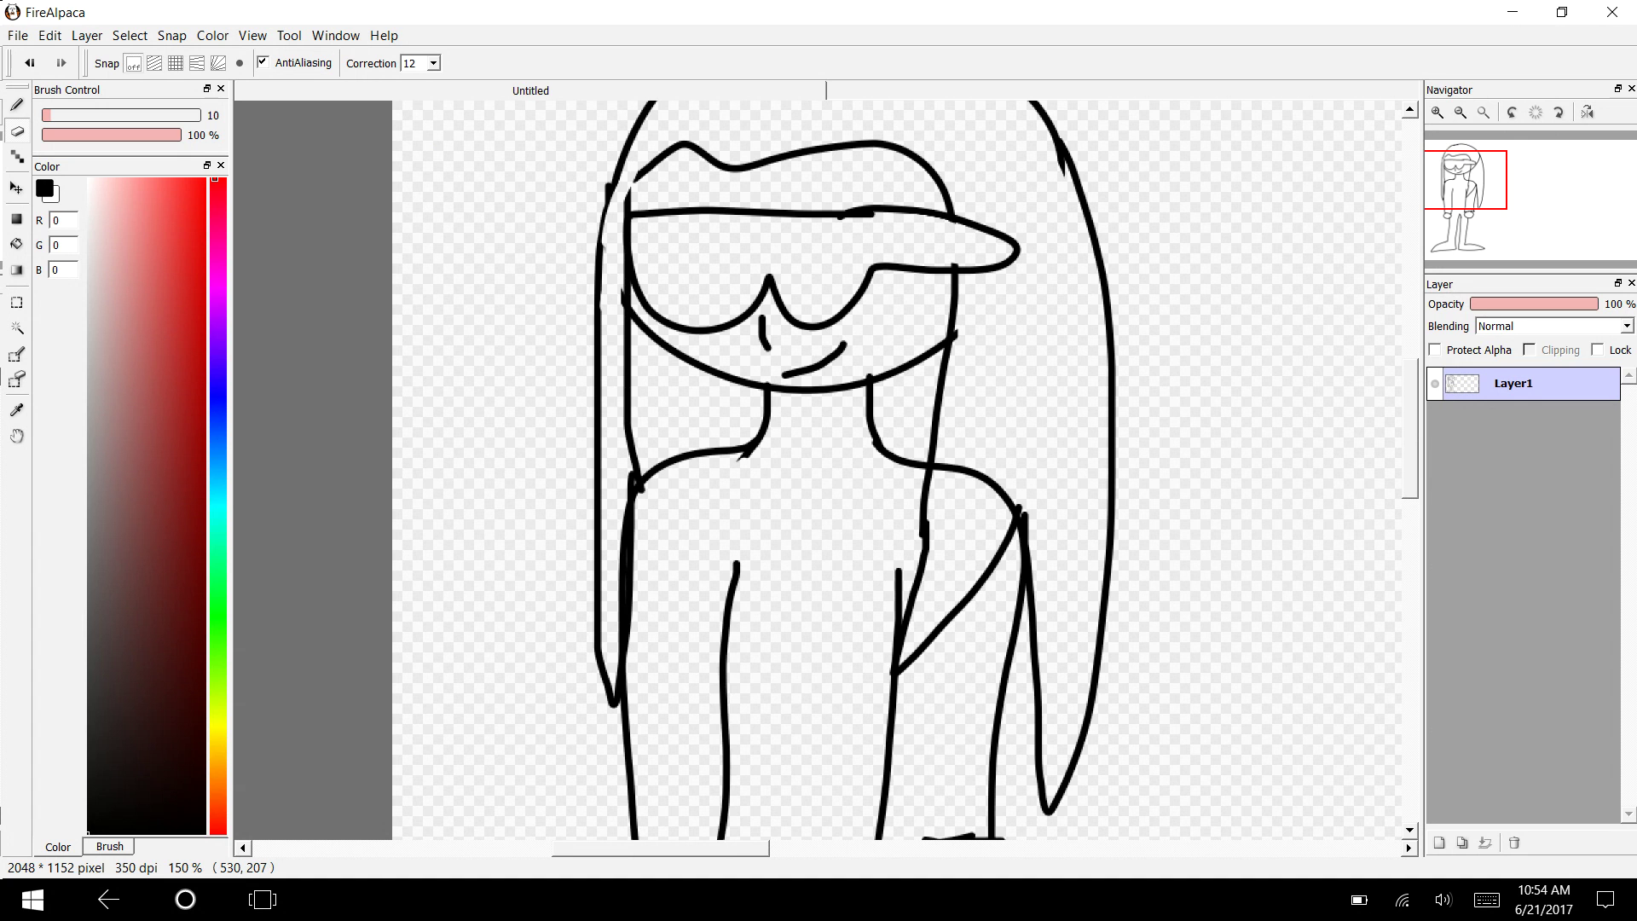
mouse_move(961, 465)
left_mouse_down()
mouse_move(934, 530)
mouse_move(947, 438)
mouse_move(954, 504)
mouse_move(991, 475)
mouse_move(970, 430)
mouse_move(965, 449)
mouse_move(1006, 502)
mouse_move(957, 443)
mouse_move(980, 511)
left_mouse_up()
Step: Reconnect the fringe's left end to the corner of the glasses with the brush, and fill the glasses with black
scroll(895, 469, "up", 5)
key("b")
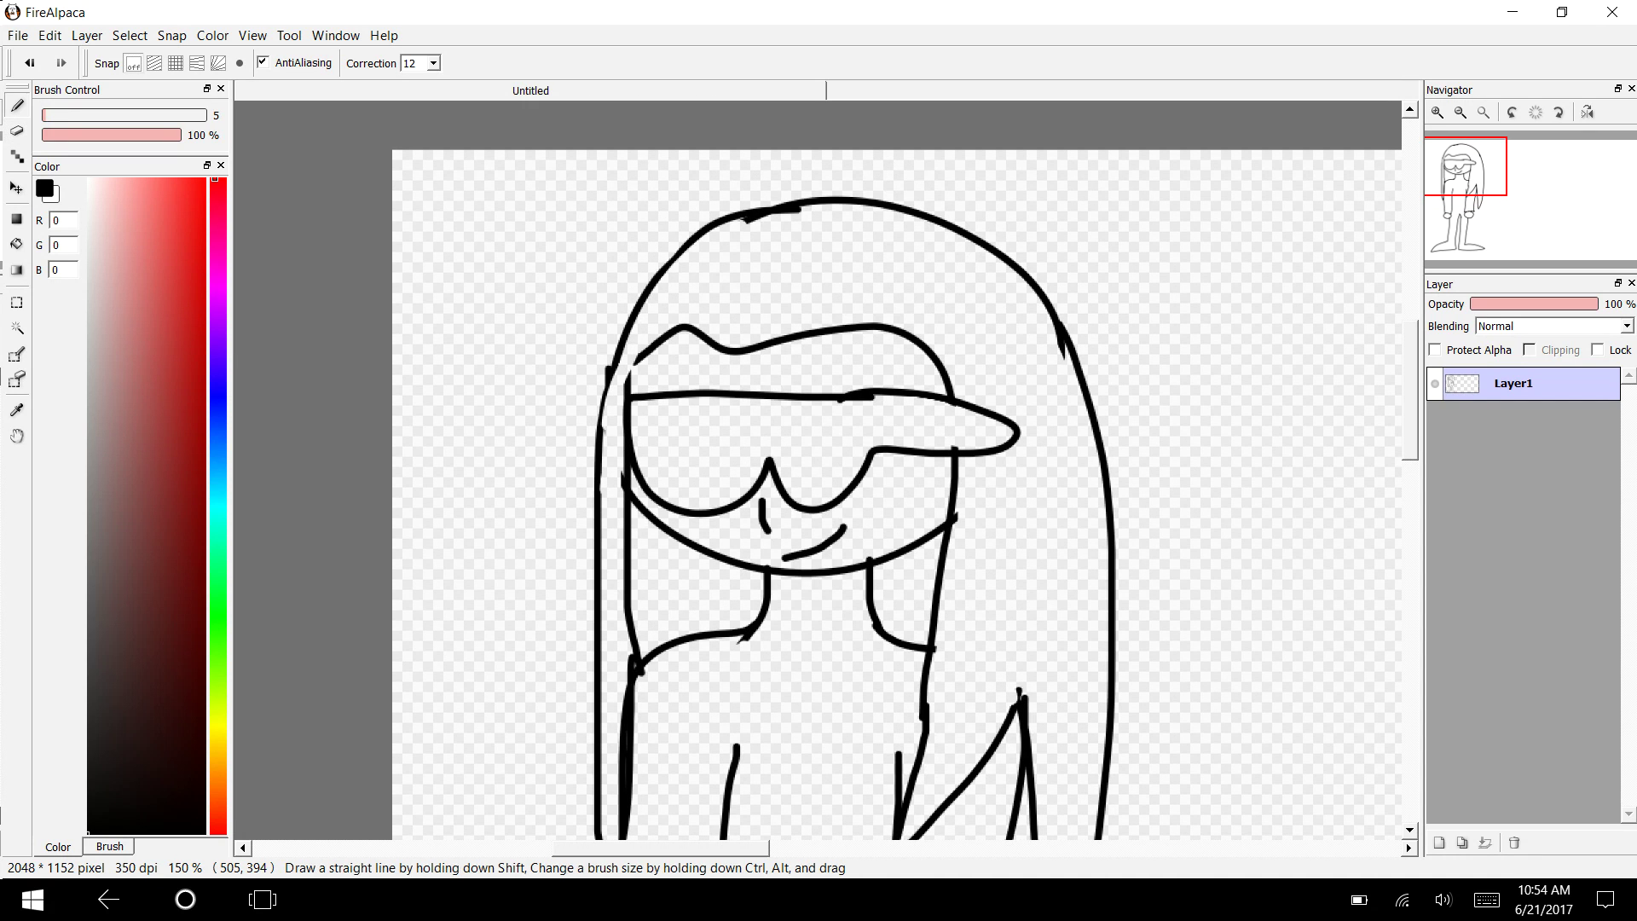
left_click_drag(644, 349, 628, 392)
key("g")
left_click(707, 439)
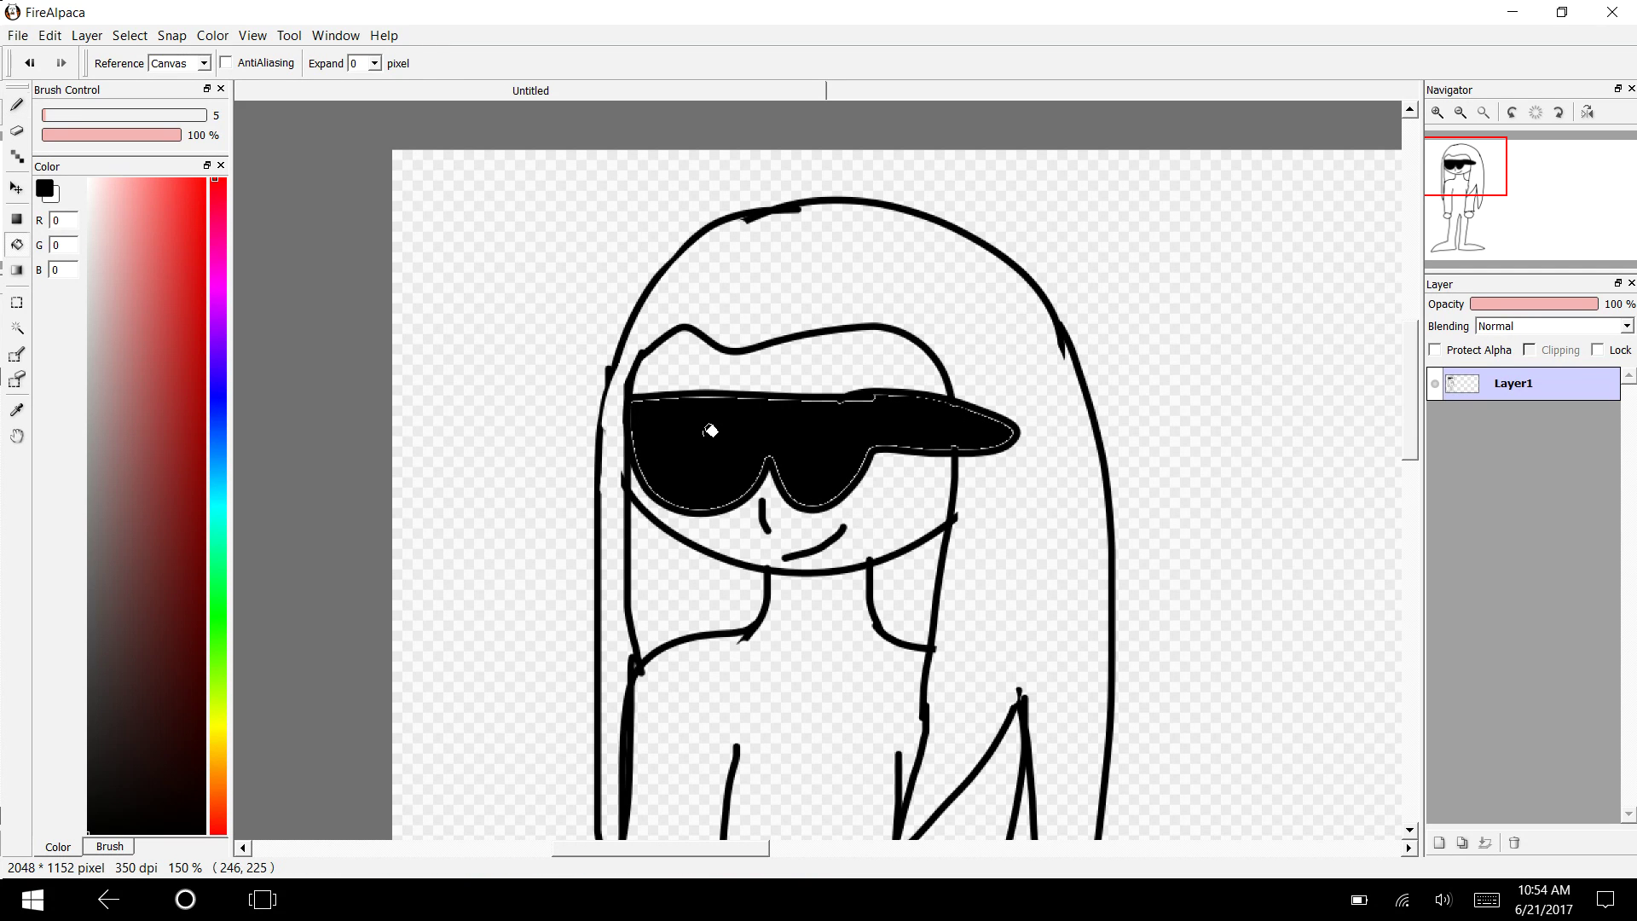
Step: Draw two slanted white reflection lines across each lens of the glasses
key("b")
key("x")
left_click_drag(691, 399, 645, 476)
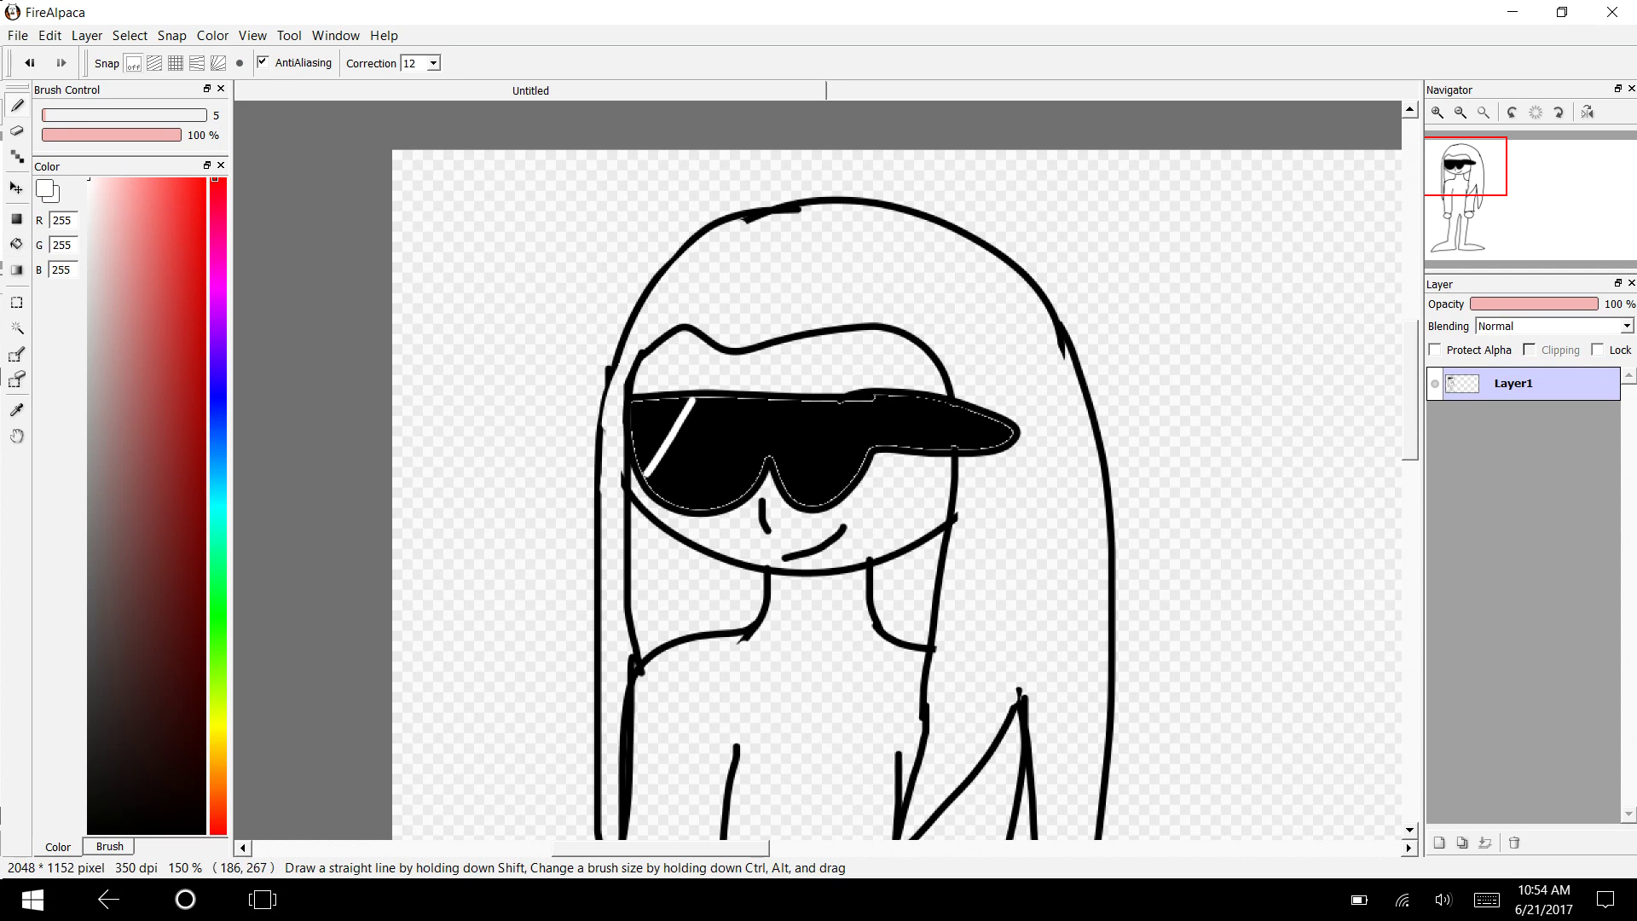
left_click_drag(733, 399, 661, 497)
left_click_drag(844, 397, 777, 477)
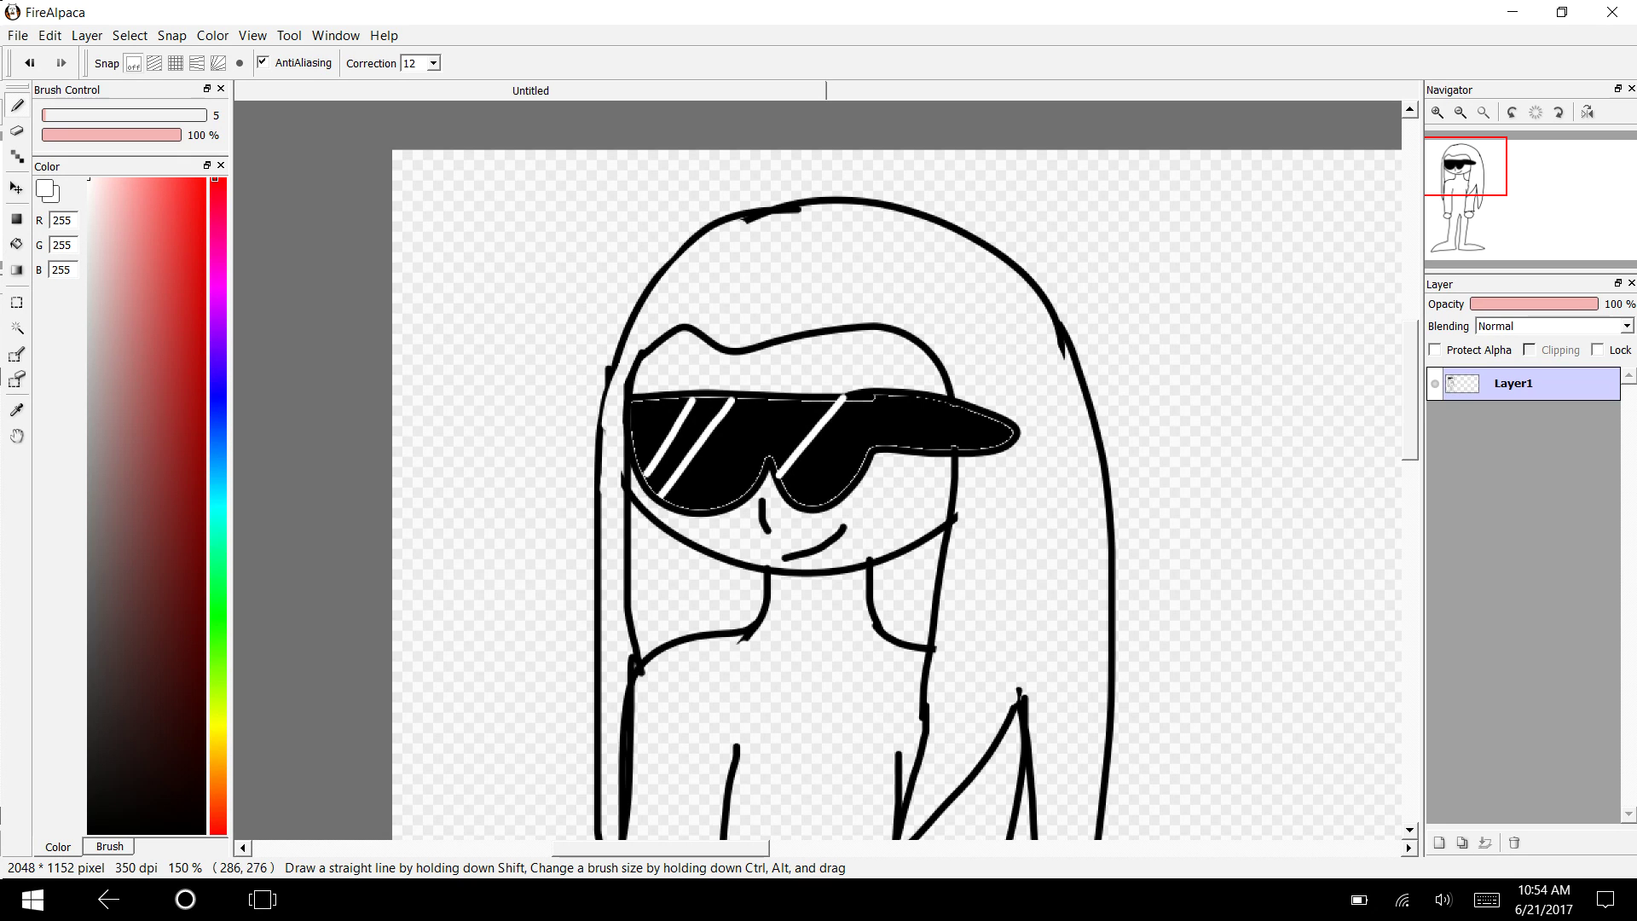
left_click_drag(893, 396, 786, 507)
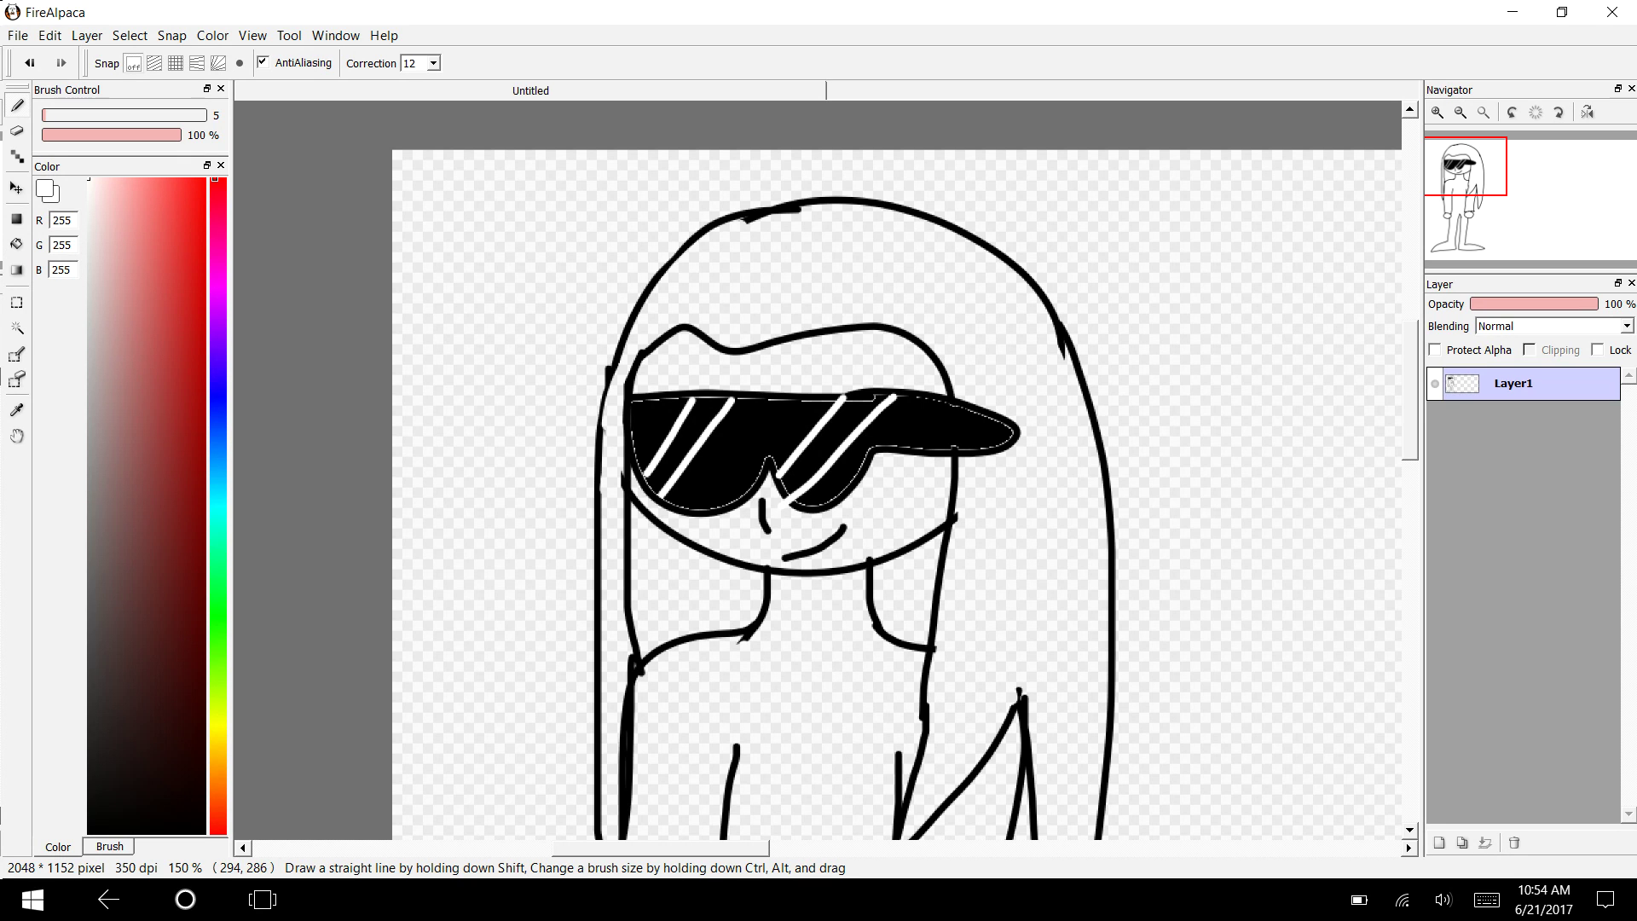
key("ctrl+z")
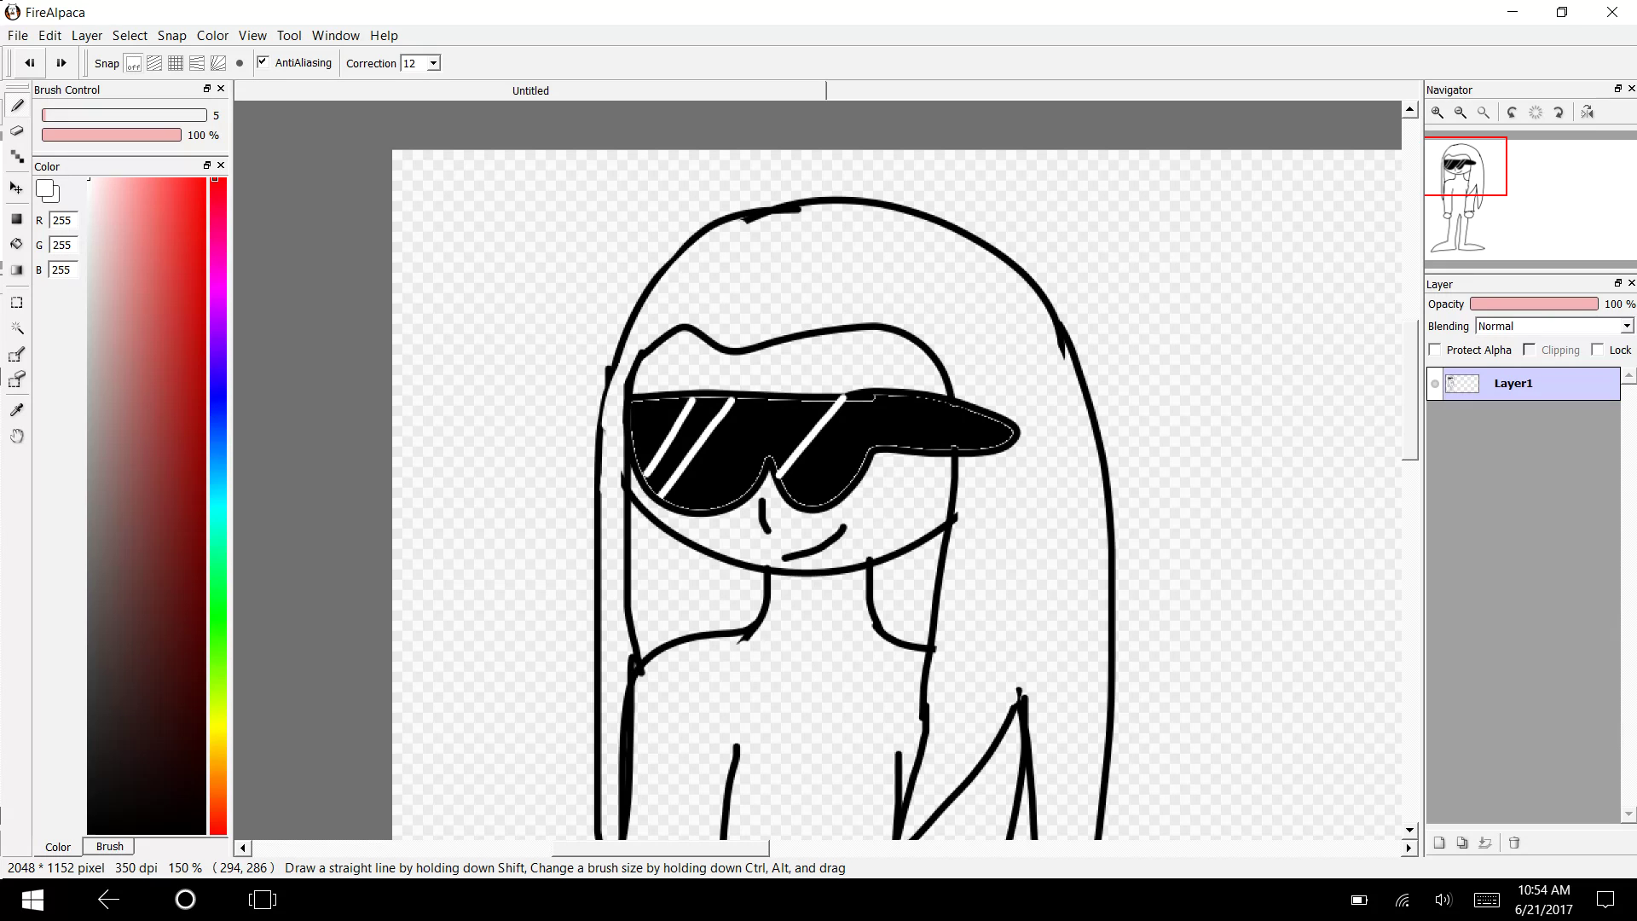
left_click_drag(891, 394, 786, 497)
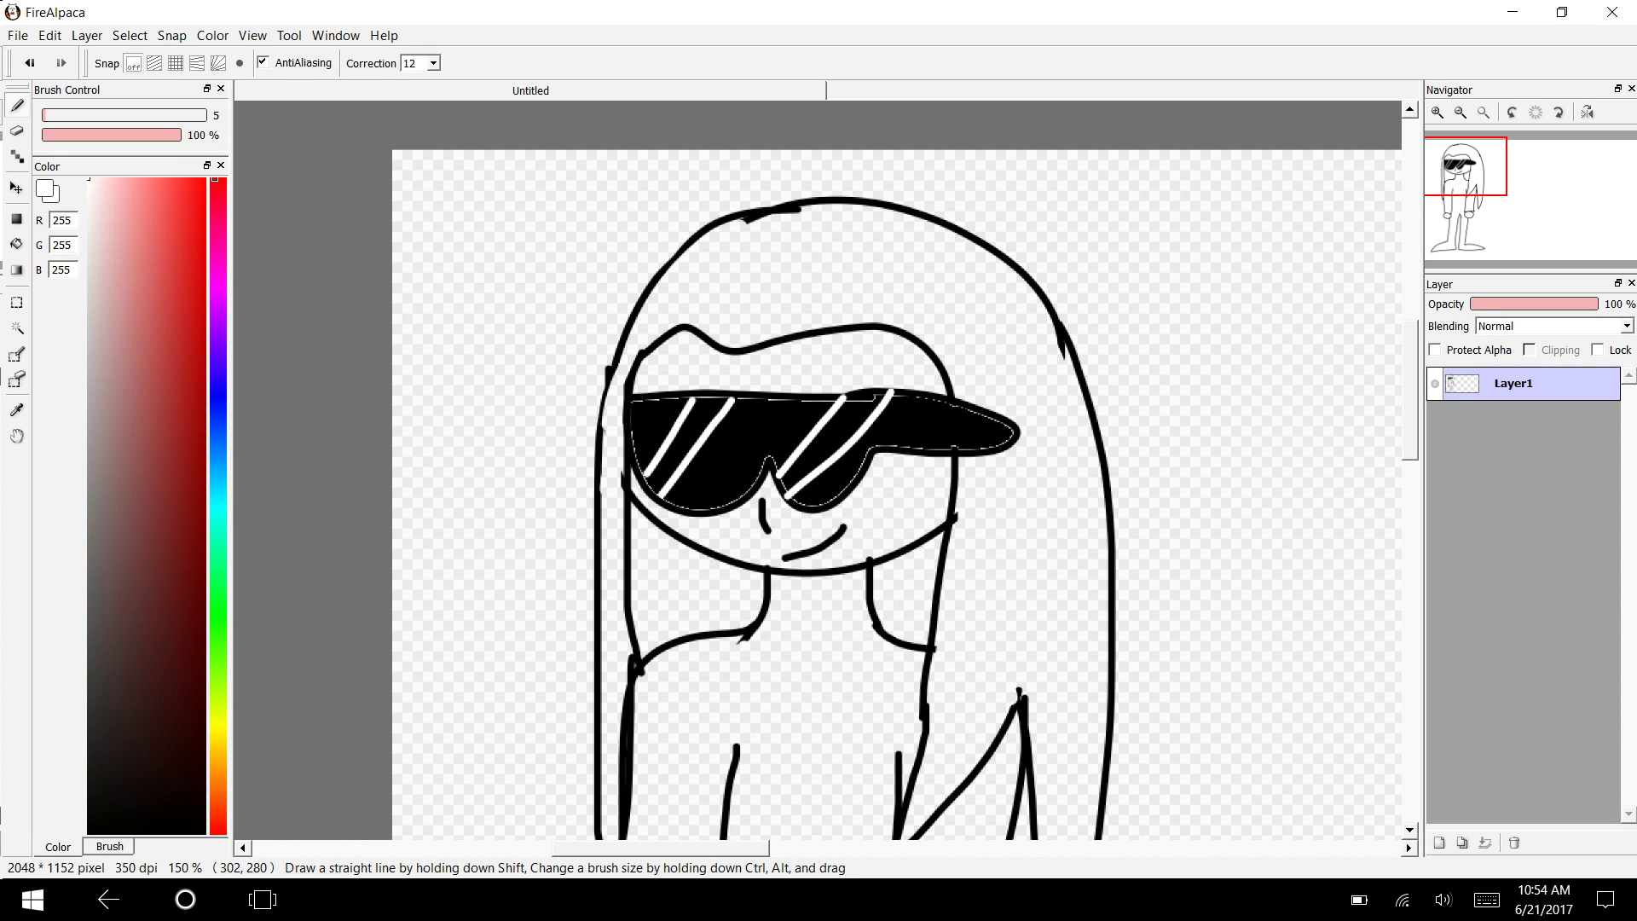
Step: Fill the bands between the reflection lines on both lenses with white
key("g")
left_click(675, 460)
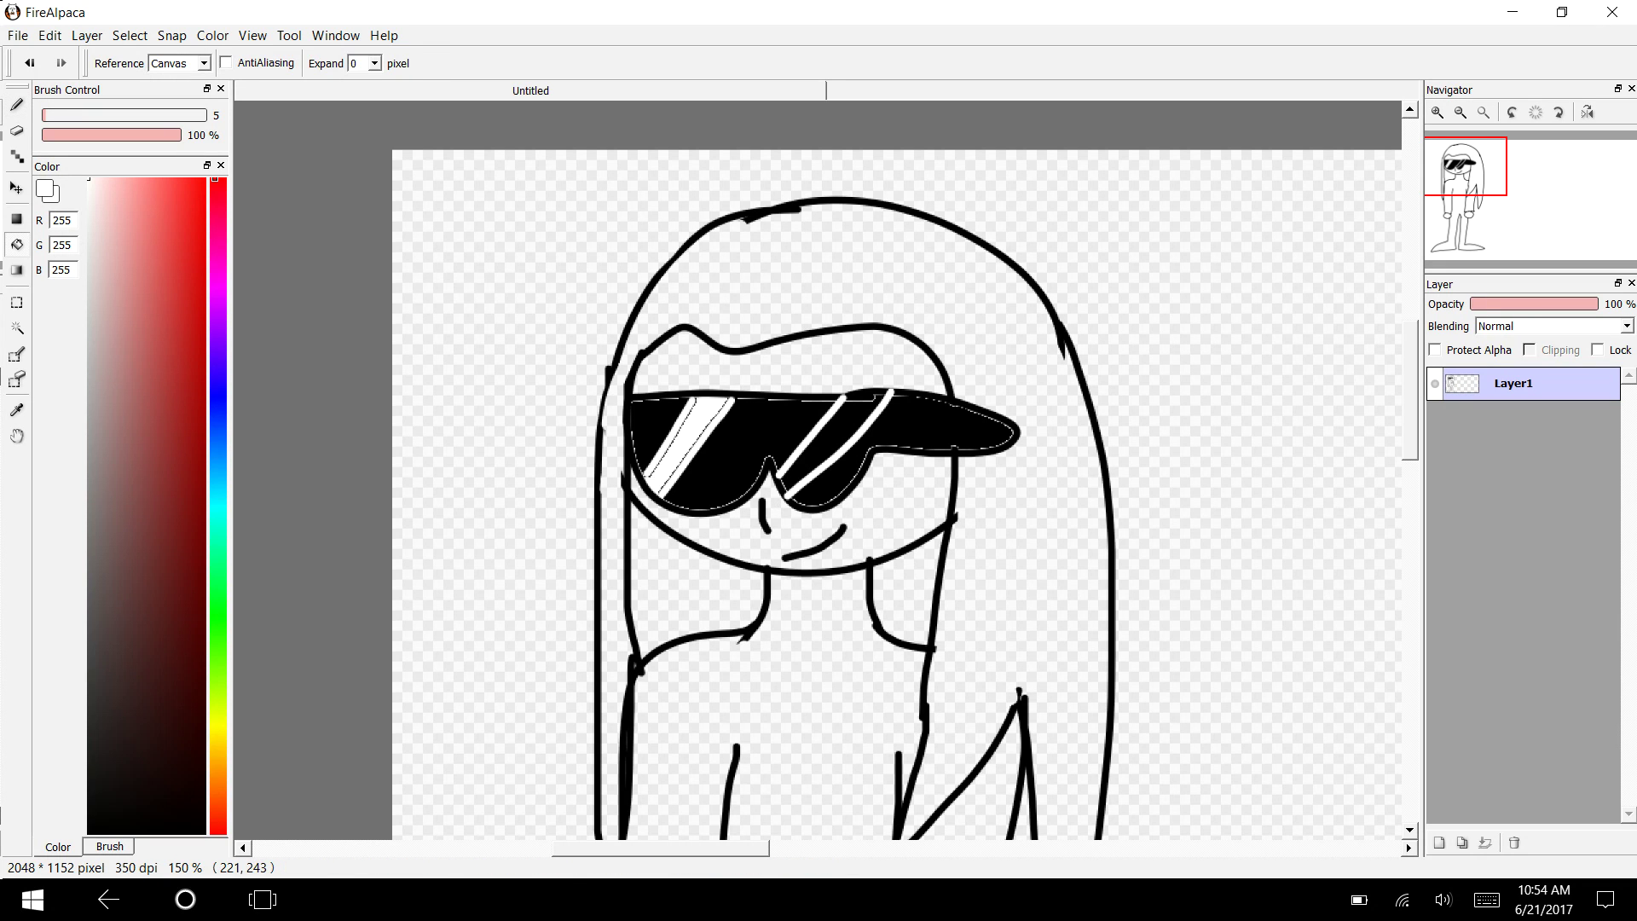
left_click(812, 447)
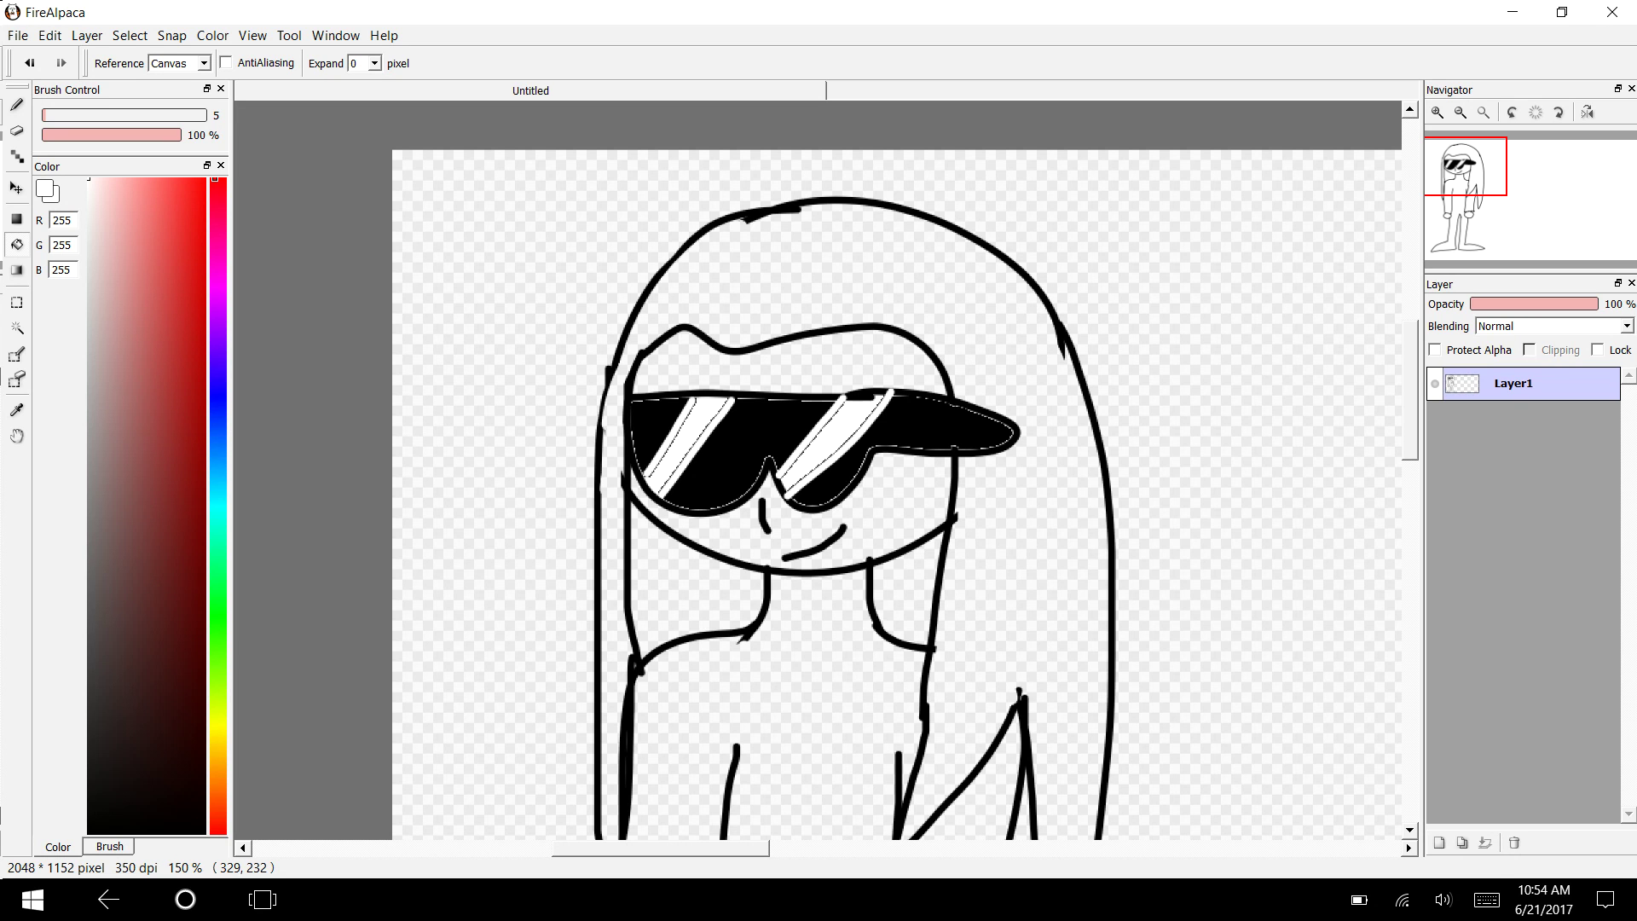
Step: Draw the clothing edges in black: a neckline below the neck, a shirt hem between the sleeves and a line across each ankle
scroll(1414, 461, "down", 3)
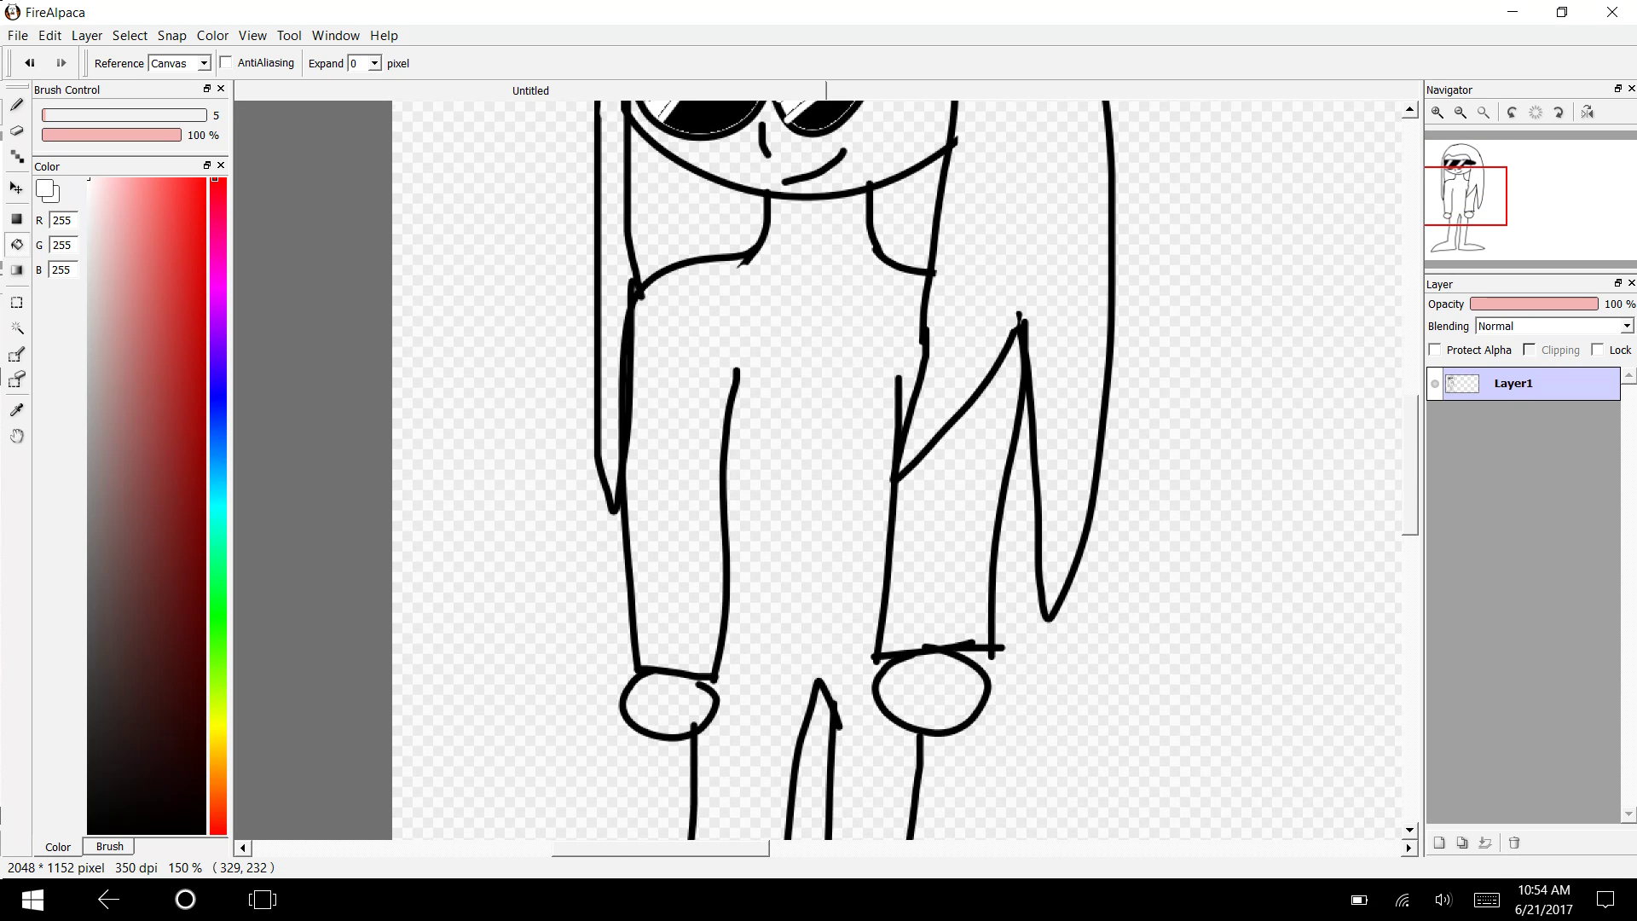
key("b")
key("x")
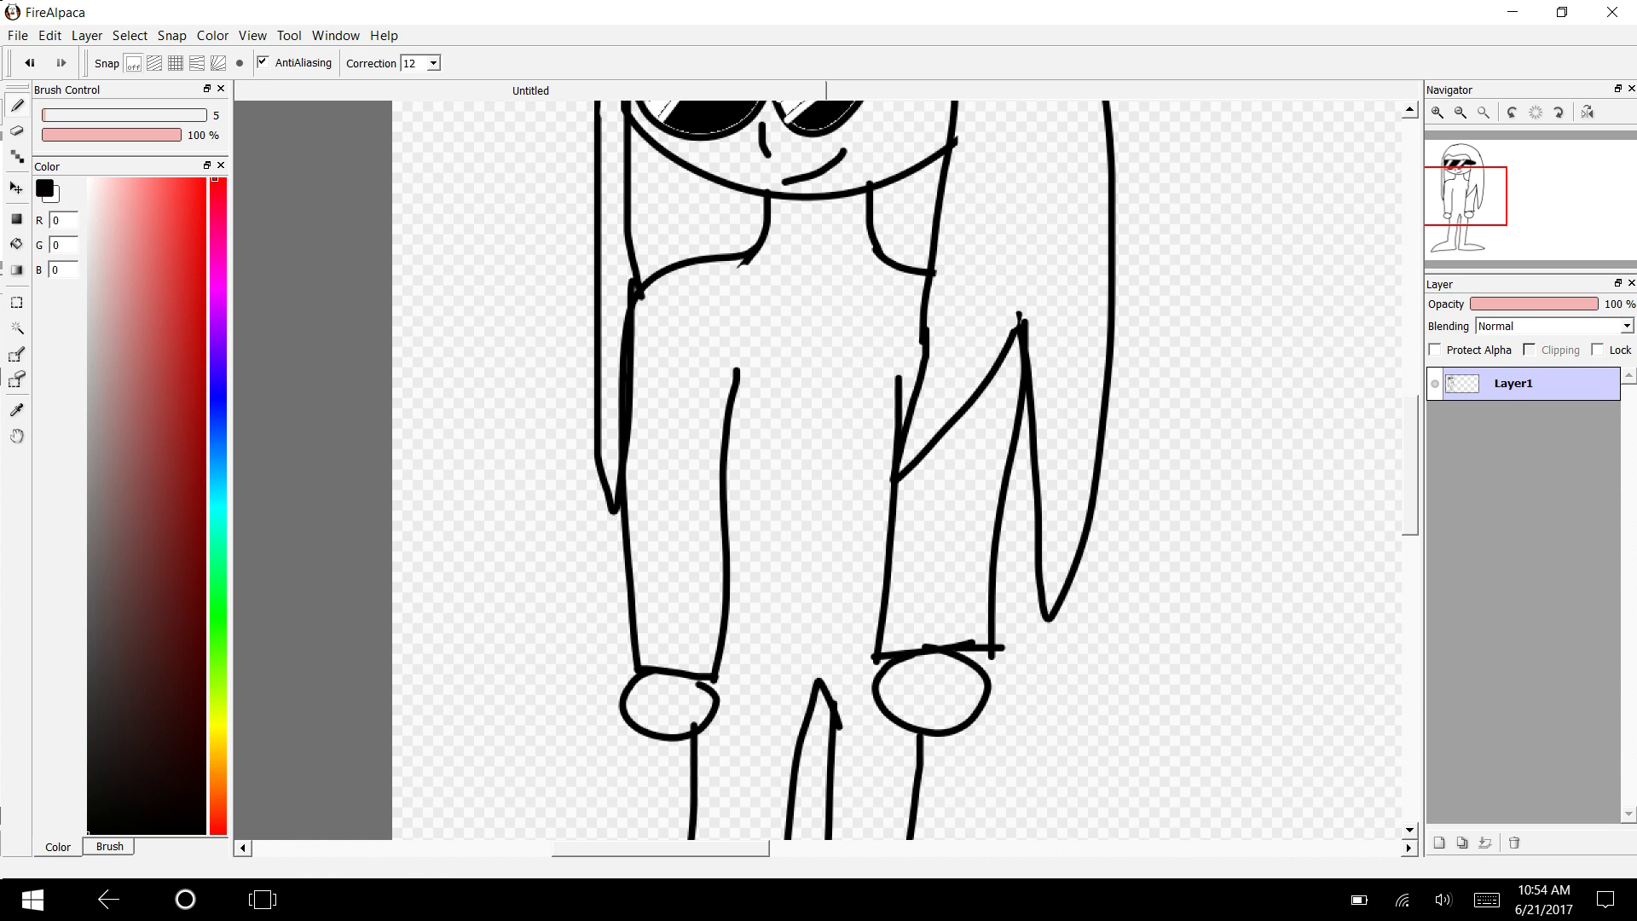
left_click_drag(751, 260, 877, 253)
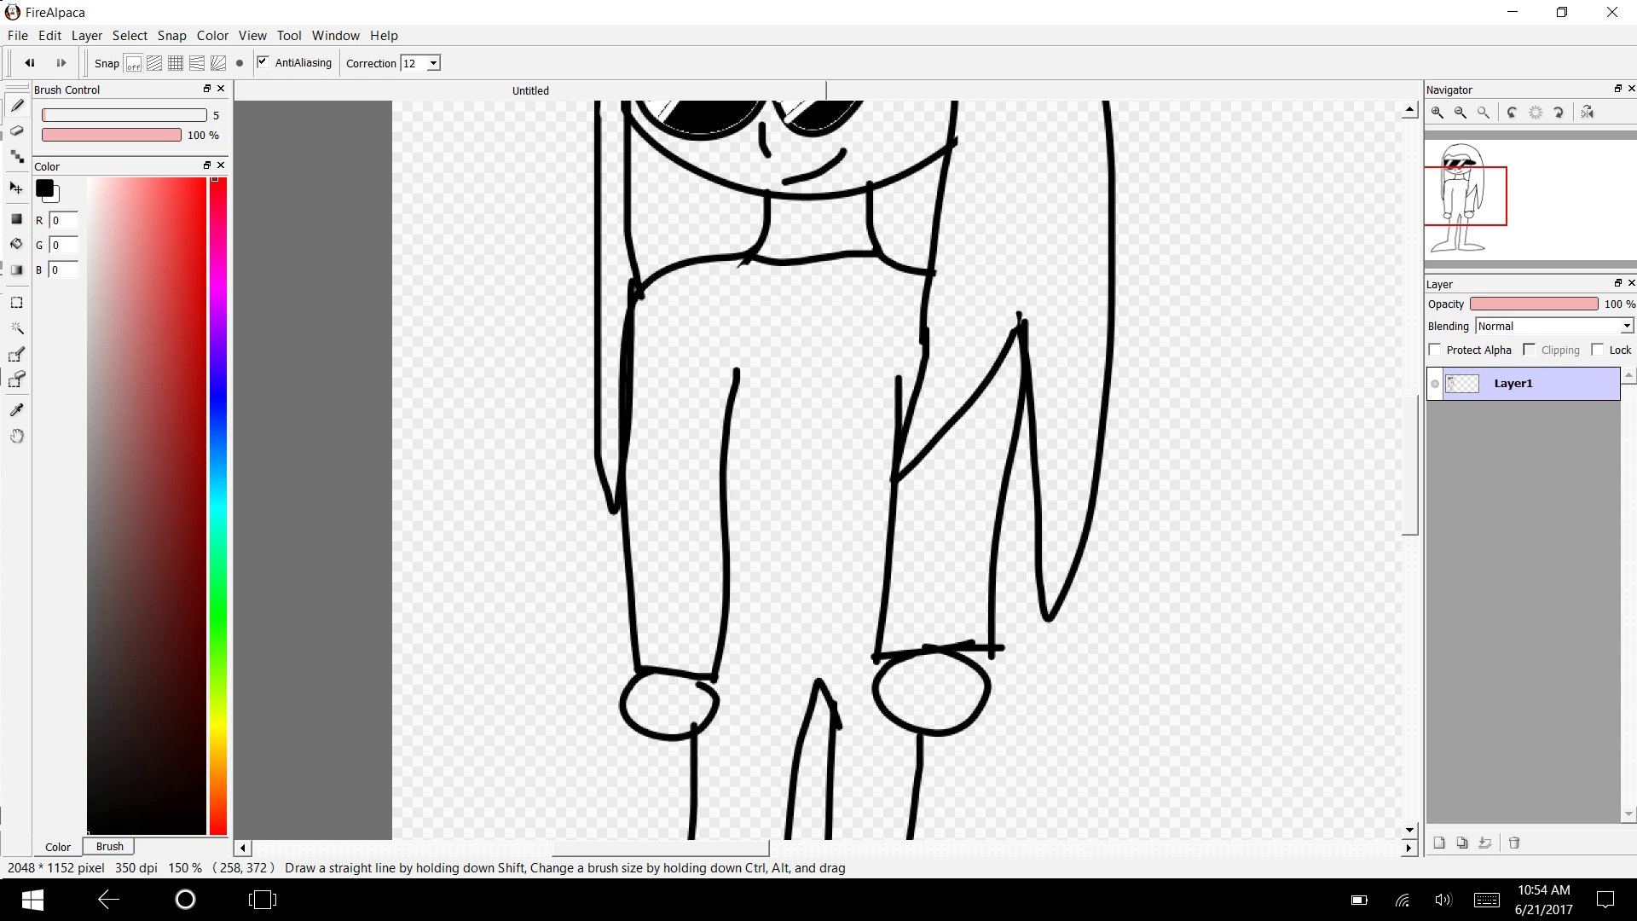
mouse_move(882, 615)
left_mouse_down()
mouse_move(724, 627)
mouse_move(749, 605)
mouse_move(668, 601)
mouse_move(812, 632)
left_mouse_up()
scroll(685, 627, "down", 8)
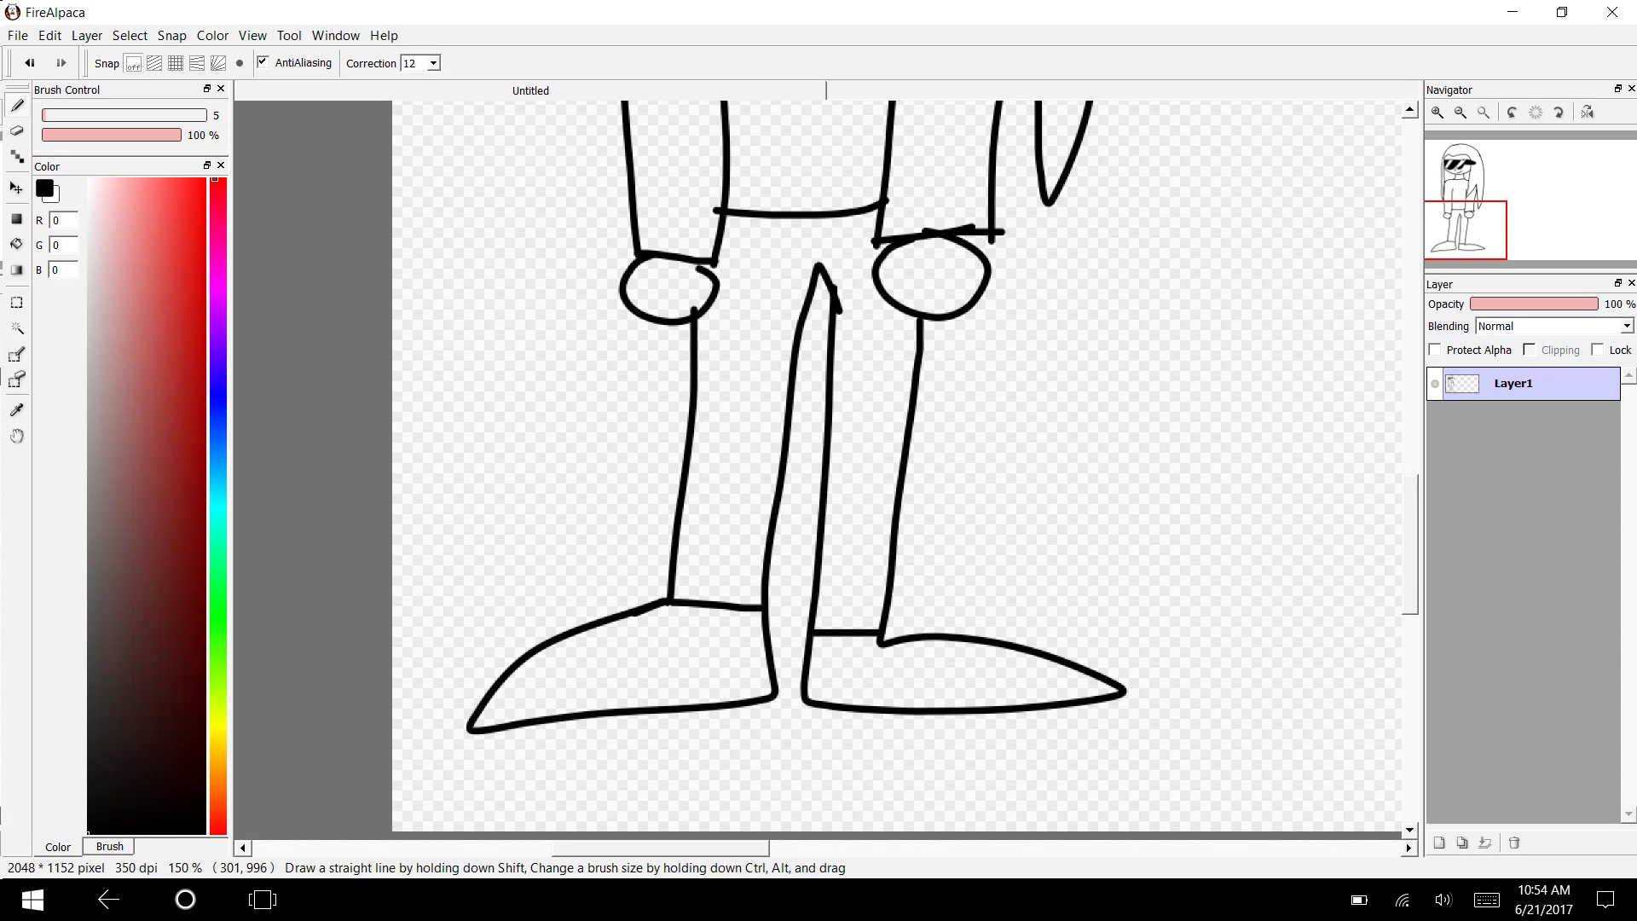
Step: Draw a round outline for a second head in the empty area to the right of the character
scroll(1397, 458, "up", 14)
scroll(1396, 457, "down", 3)
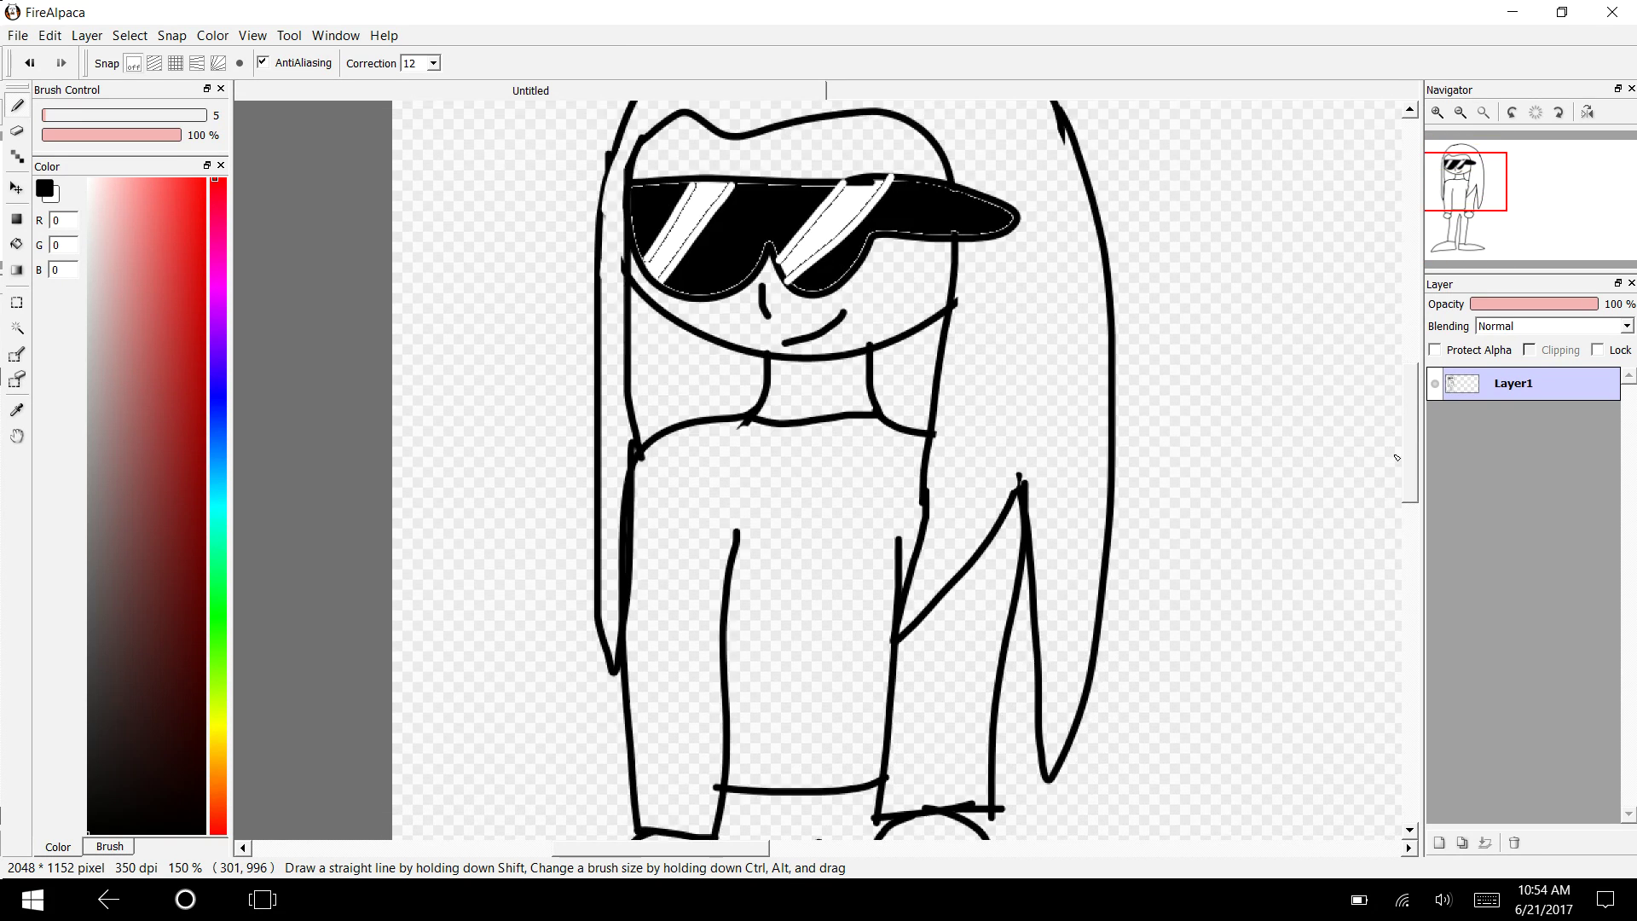
scroll(1396, 458, "down", 1)
scroll(819, 469, "right", 5)
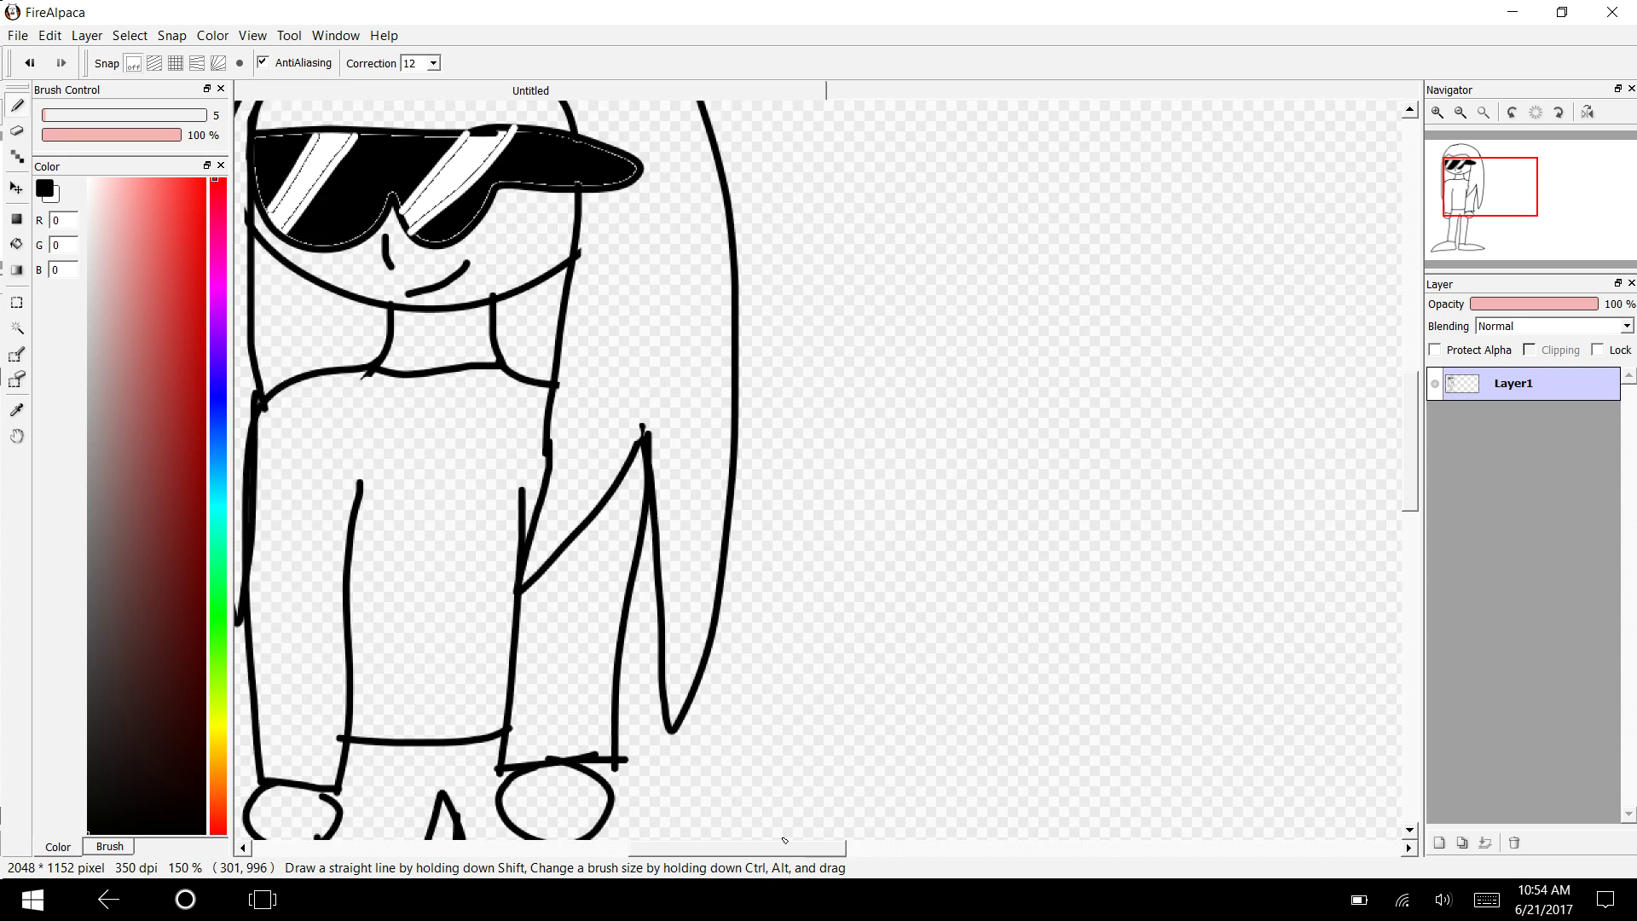
mouse_move(887, 334)
left_mouse_down()
mouse_move(848, 331)
mouse_move(980, 537)
left_mouse_up()
mouse_move(1023, 477)
left_mouse_down()
mouse_move(969, 341)
mouse_move(835, 335)
left_mouse_up()
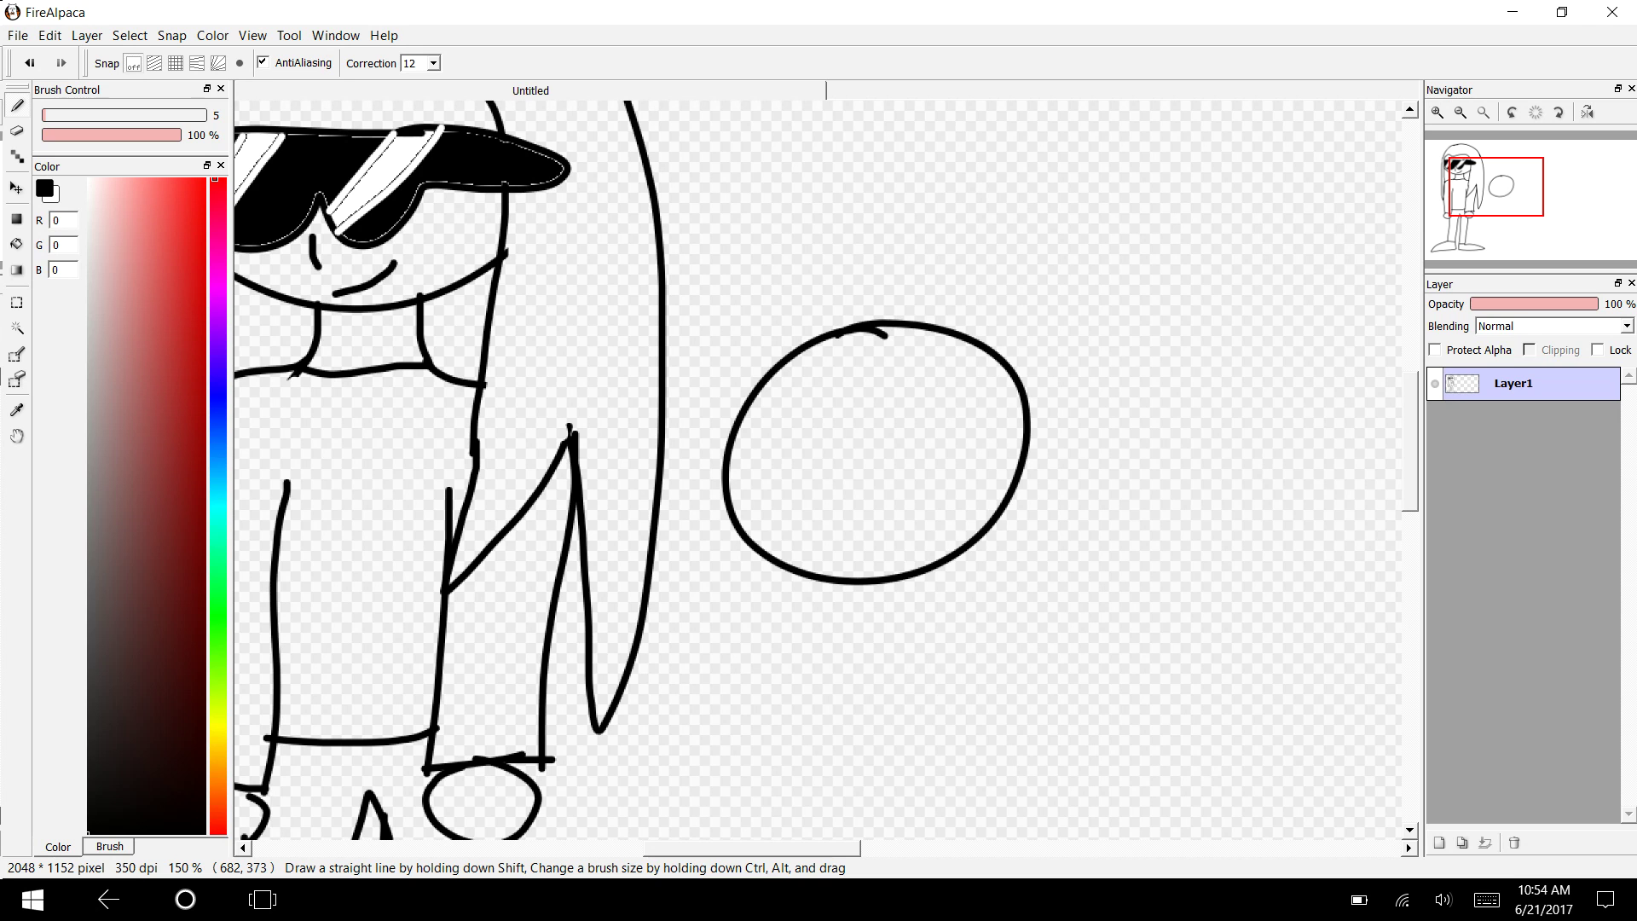
key("ctrl+z")
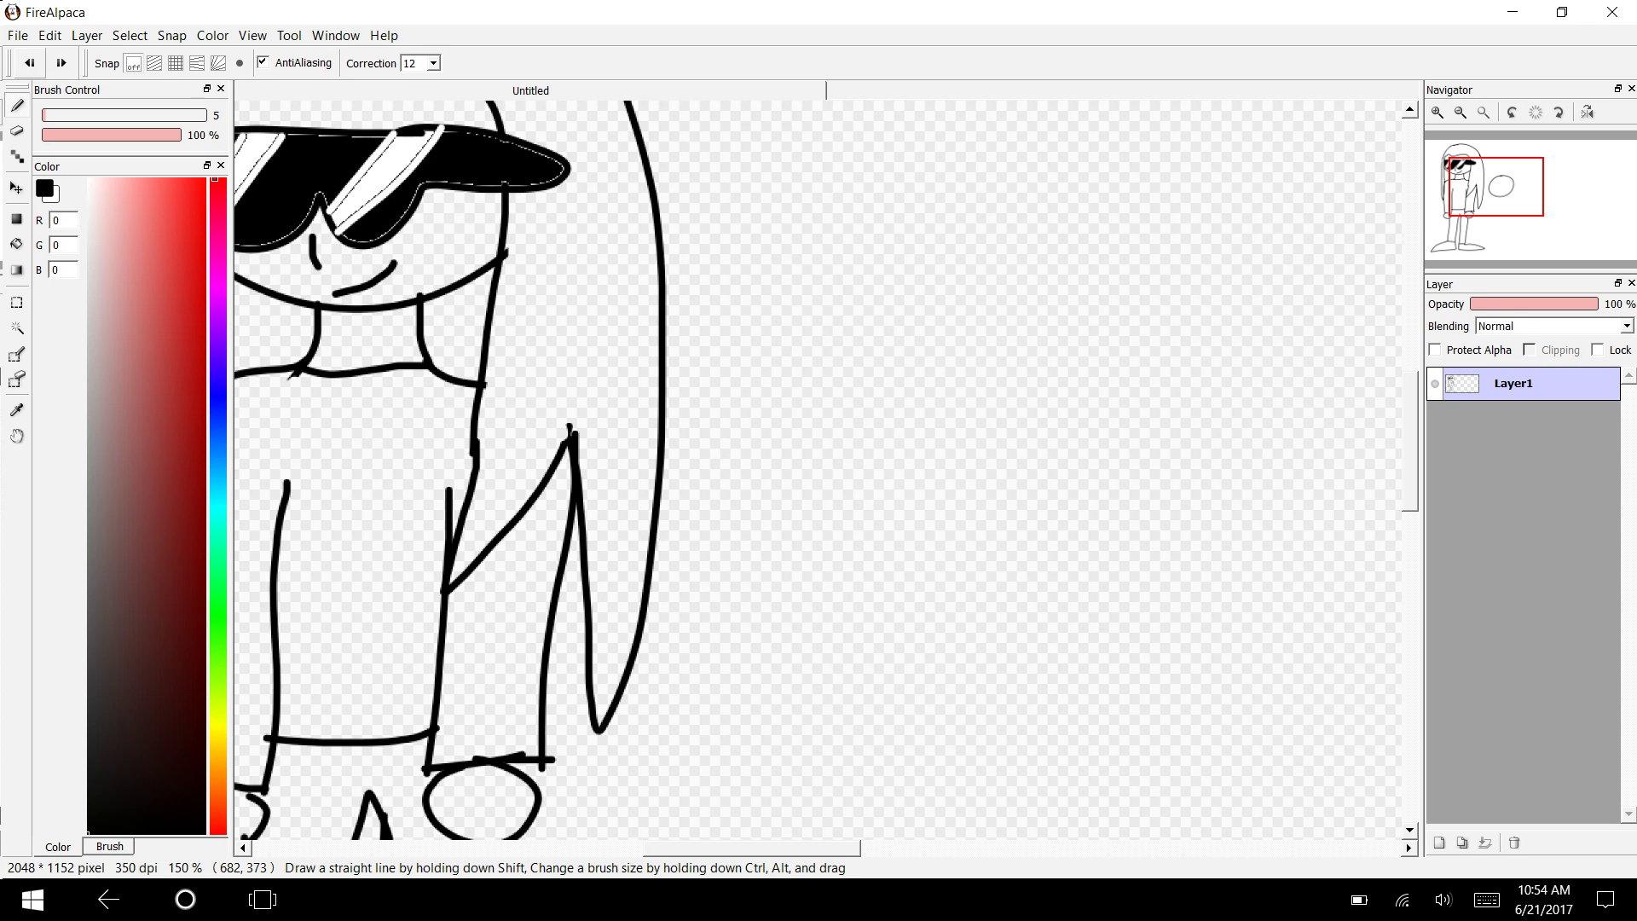
mouse_move(883, 253)
left_mouse_down()
mouse_move(848, 518)
mouse_move(948, 266)
mouse_move(874, 253)
left_mouse_up()
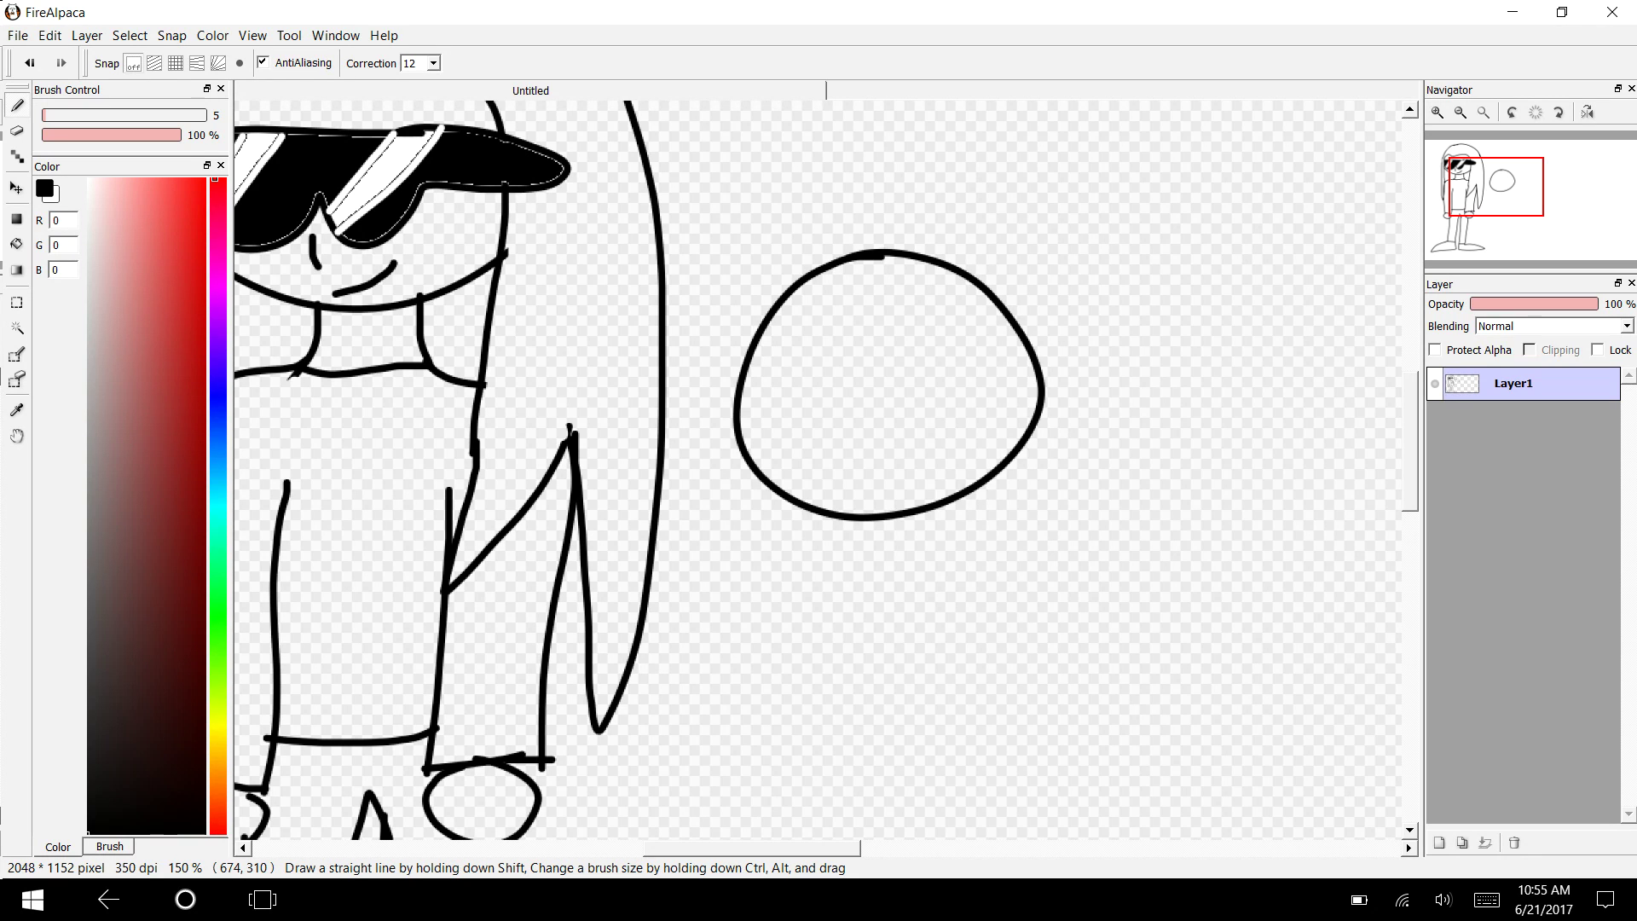
Step: Add a jagged fringe with a long ragged side lock to the second head and outline its glasses
mouse_move(737, 392)
left_mouse_down()
mouse_move(969, 360)
mouse_move(949, 603)
mouse_move(1010, 724)
mouse_move(1059, 537)
mouse_move(1035, 346)
left_mouse_up()
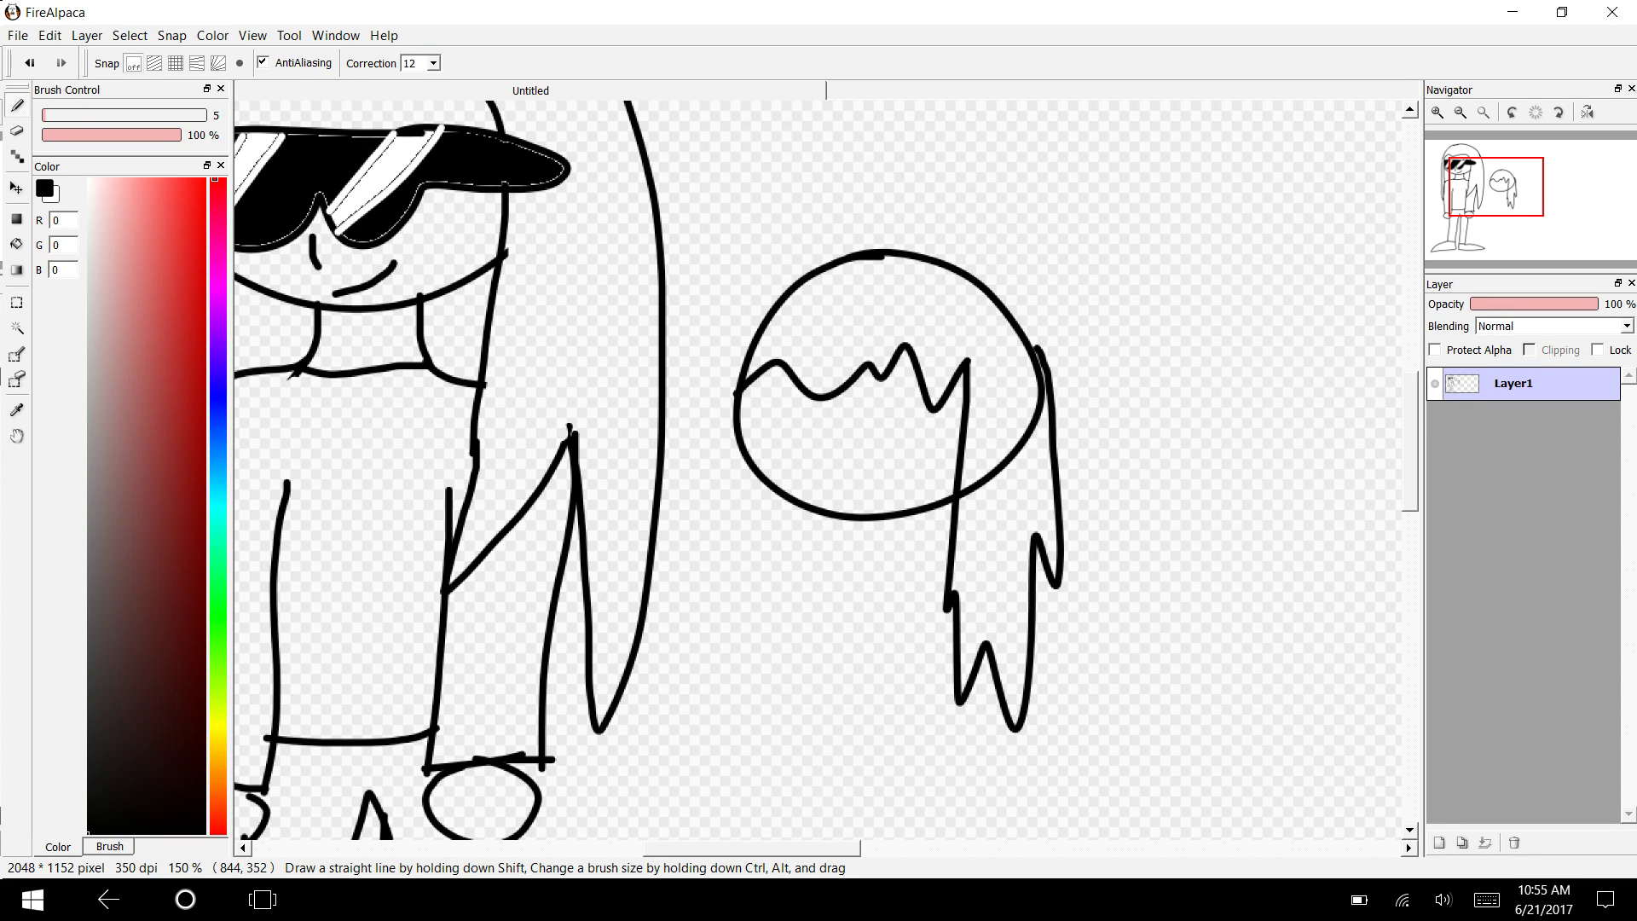
mouse_move(903, 401)
left_mouse_down()
mouse_move(748, 415)
mouse_move(918, 471)
mouse_move(950, 397)
mouse_move(882, 401)
left_mouse_up()
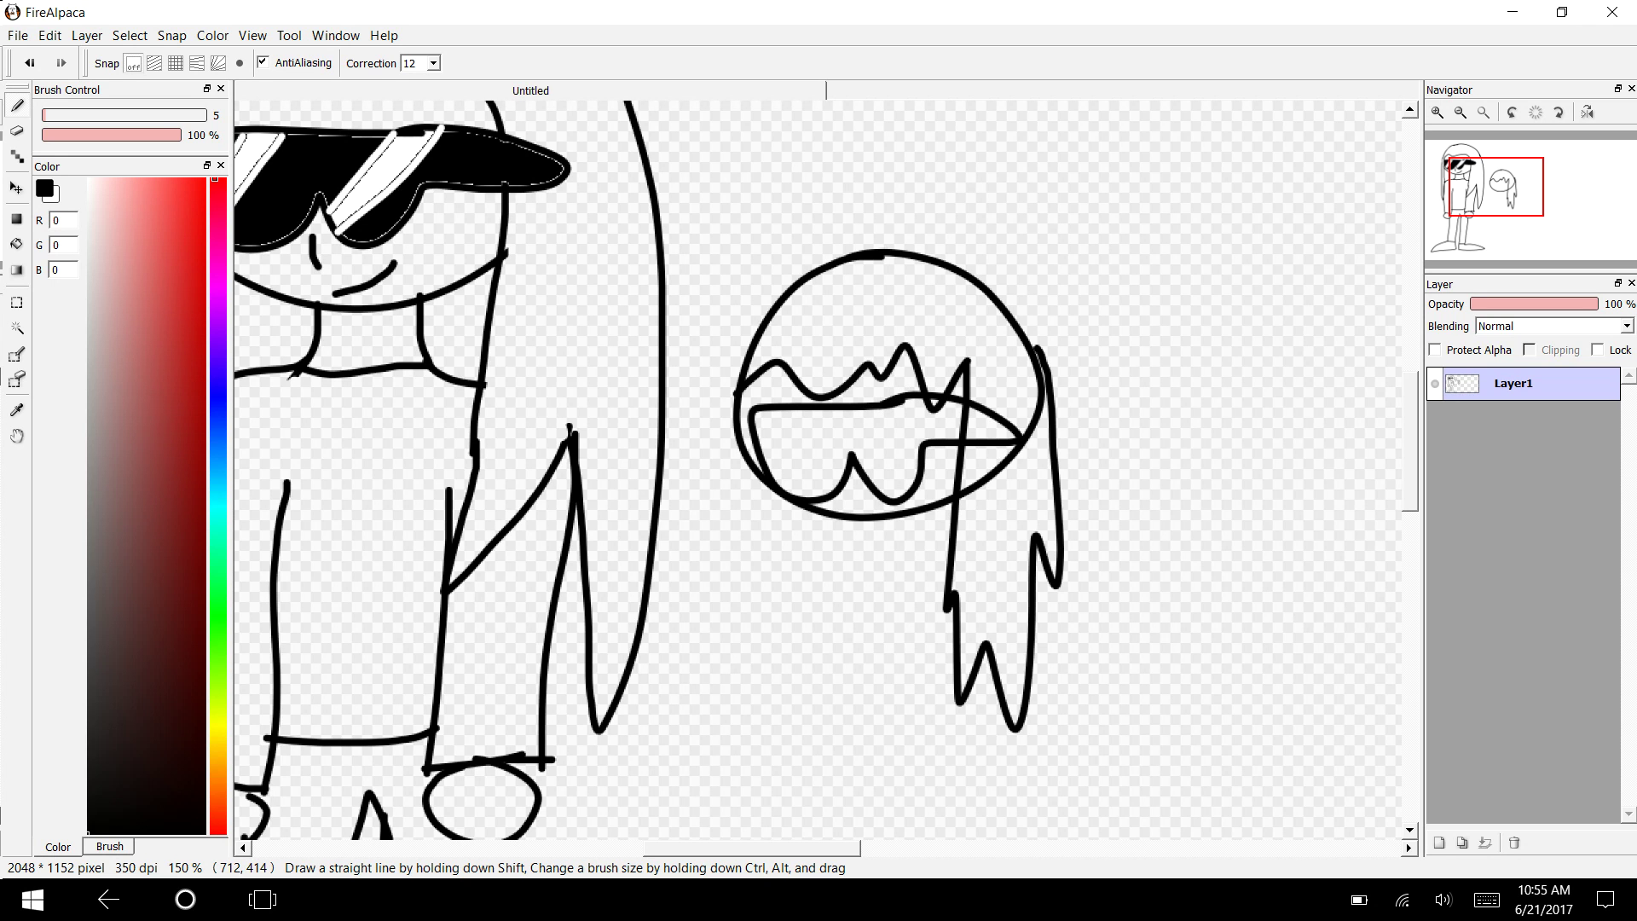
Step: Erase the hair lines crossing the second head's glasses and the head outline inside its side lock
scroll(826, 470, "right", 1)
left_click(1437, 112)
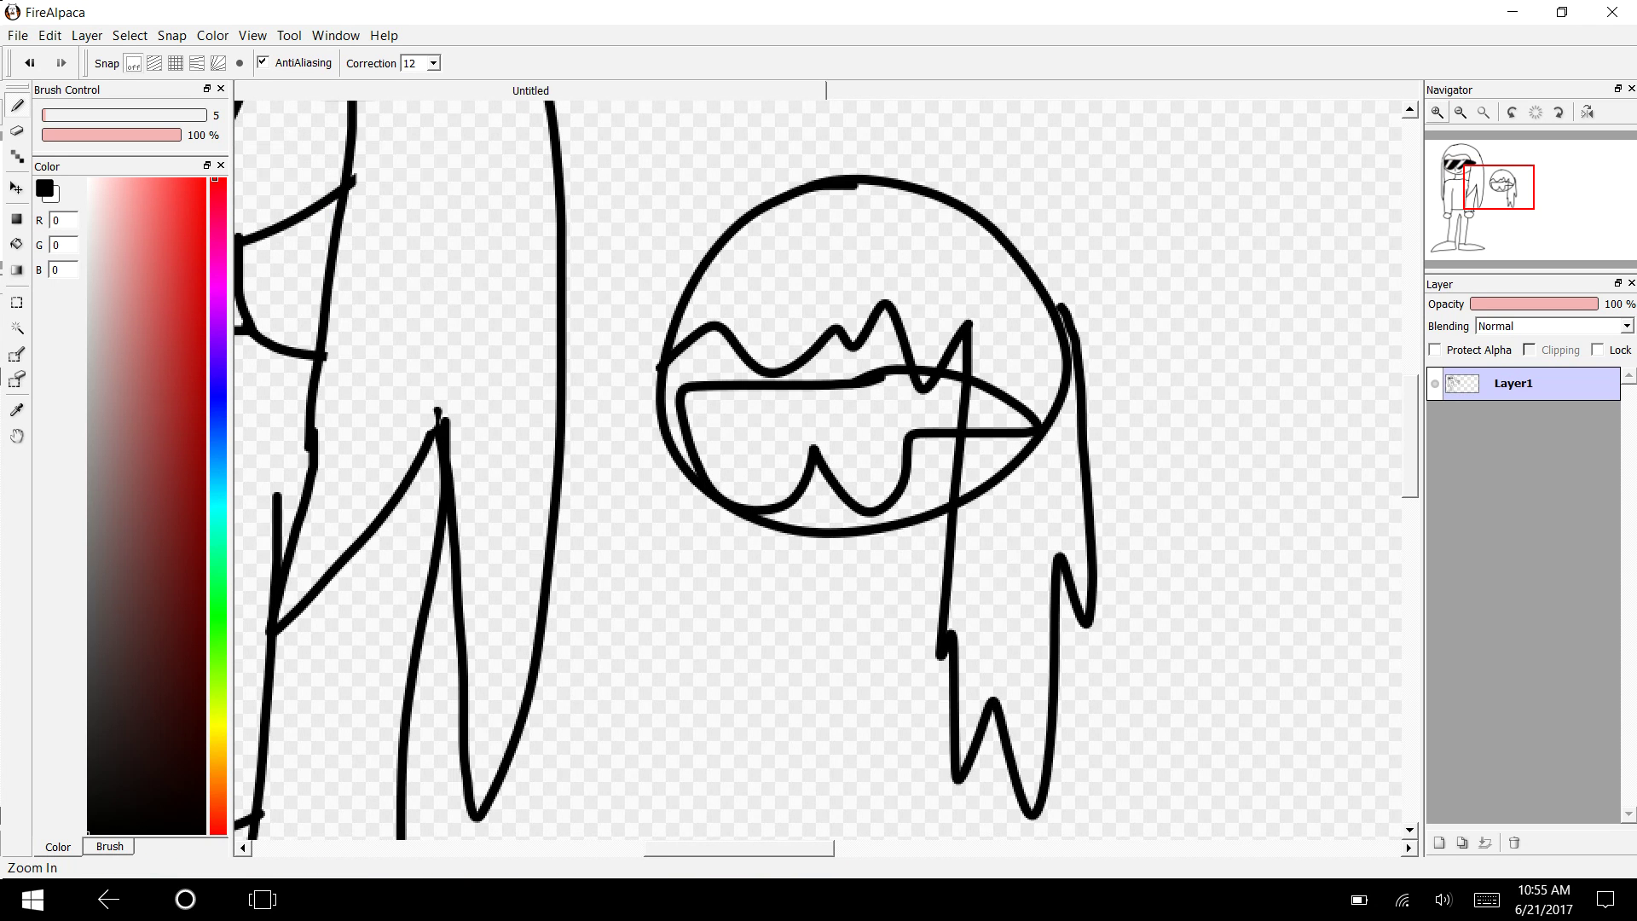
left_click(16, 131)
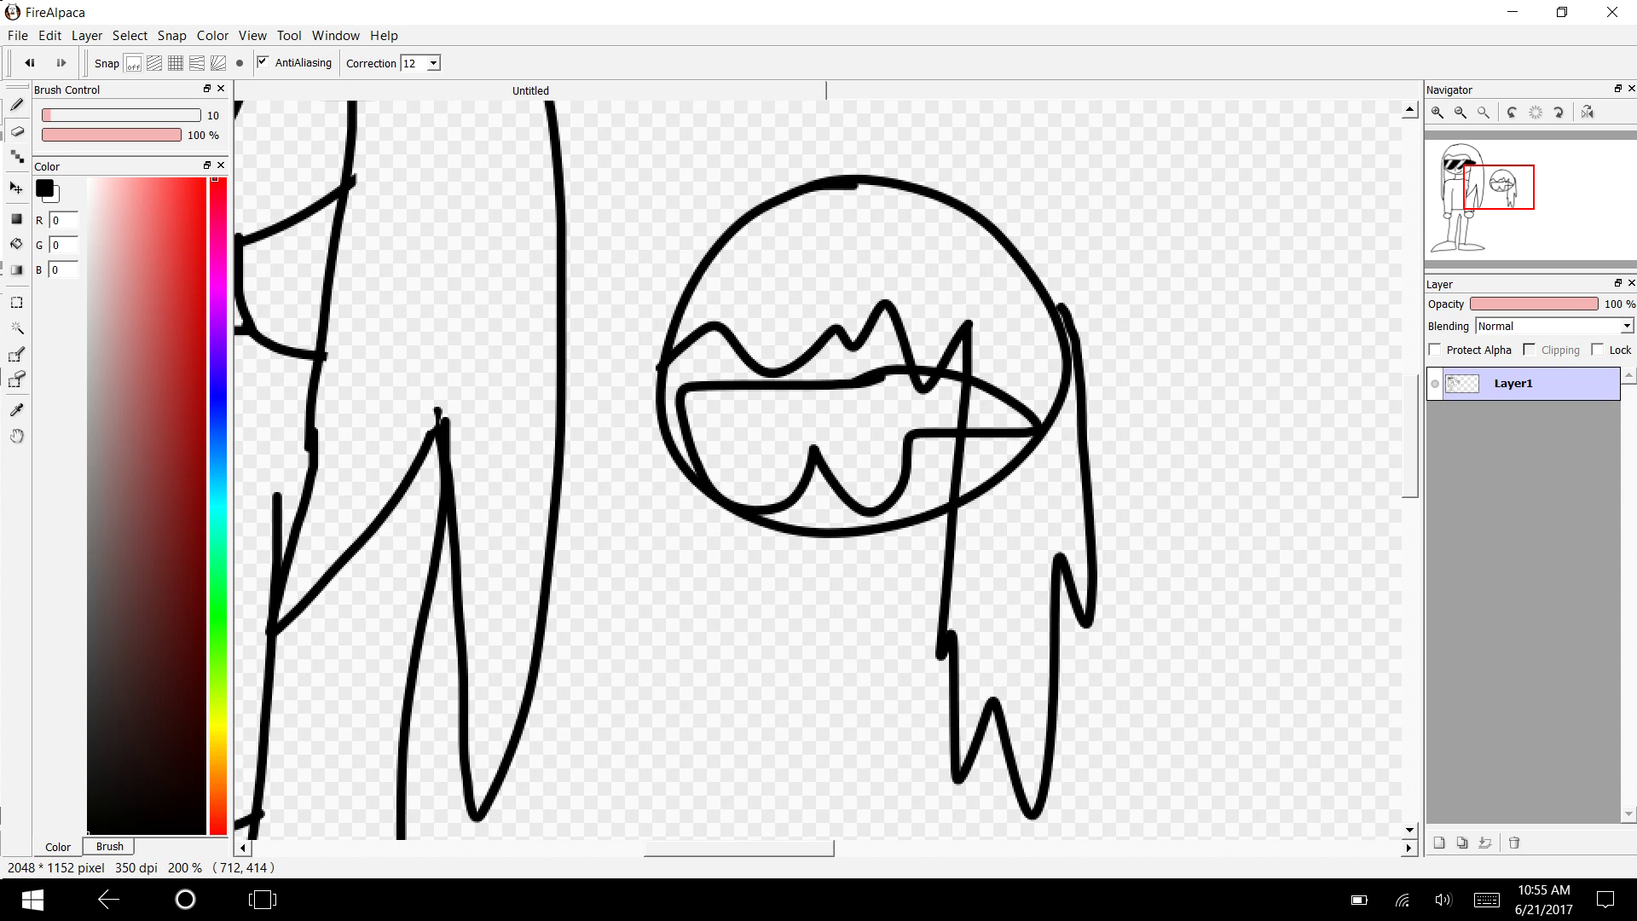
left_click_drag(980, 403, 830, 420)
mouse_move(932, 409)
left_mouse_down()
mouse_move(871, 401)
mouse_move(967, 404)
mouse_move(889, 400)
mouse_move(955, 393)
mouse_move(902, 408)
mouse_move(980, 414)
mouse_move(913, 415)
left_mouse_up()
mouse_move(977, 497)
left_mouse_down()
mouse_move(1014, 458)
mouse_move(990, 509)
mouse_move(1037, 463)
mouse_move(1030, 531)
mouse_move(1056, 419)
mouse_move(1045, 373)
mouse_move(1053, 428)
mouse_move(1060, 399)
mouse_move(1042, 485)
mouse_move(1035, 456)
mouse_move(996, 496)
mouse_move(1067, 445)
mouse_move(1048, 365)
left_mouse_up()
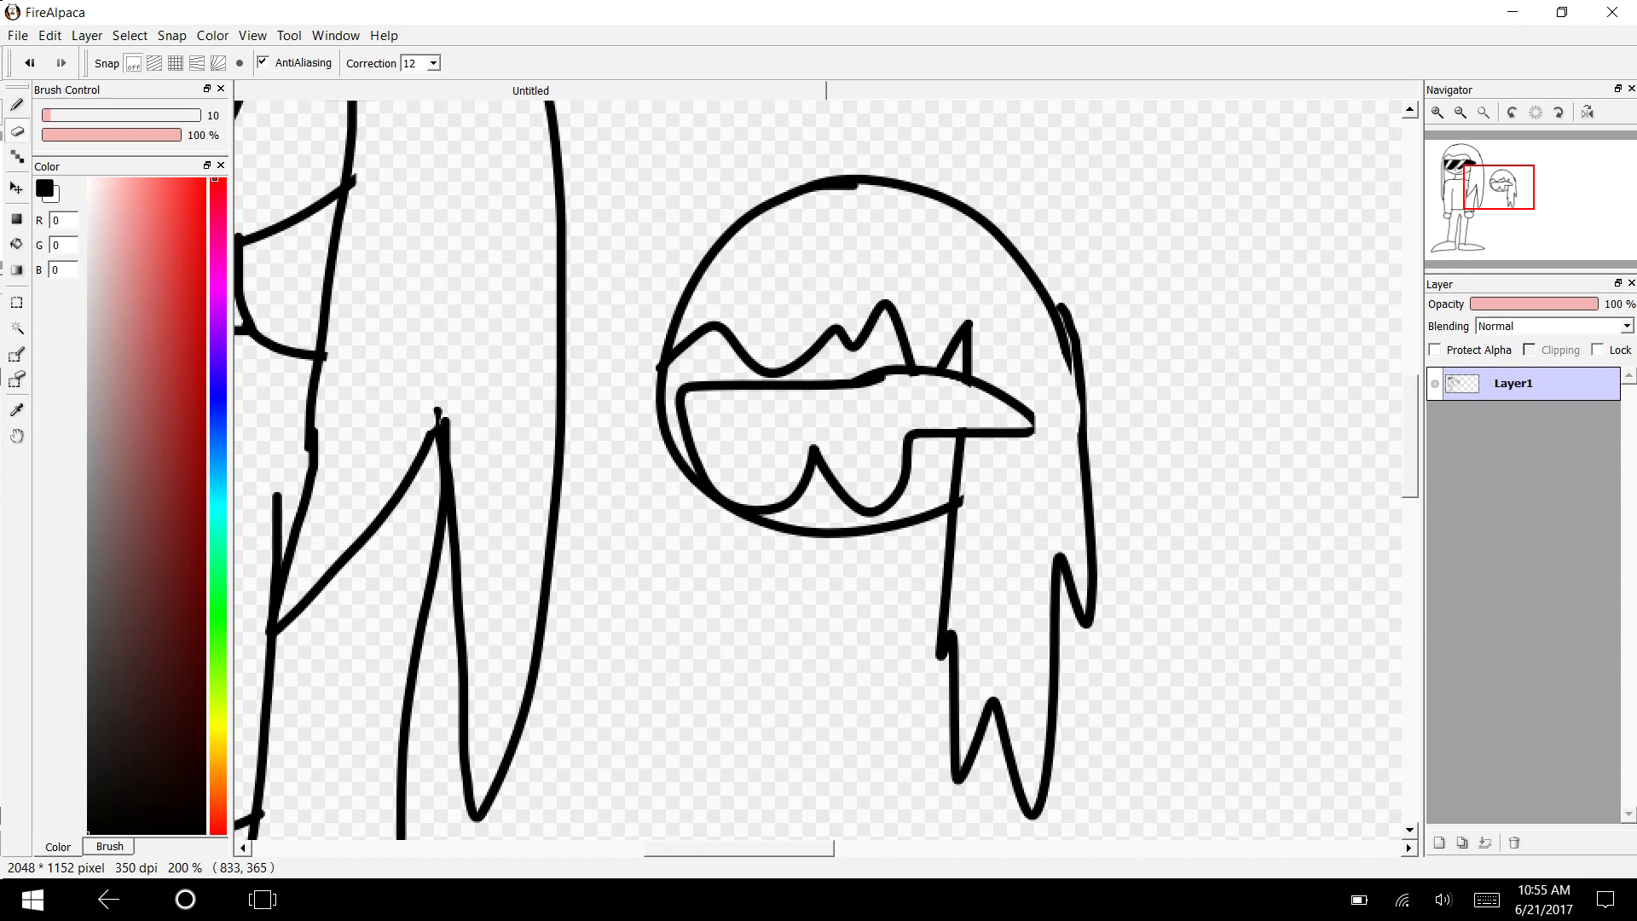
Step: Draw a short nose line below the bridge of the second head's glasses and fill the glasses with black
key("b")
left_click_drag(816, 483, 816, 511)
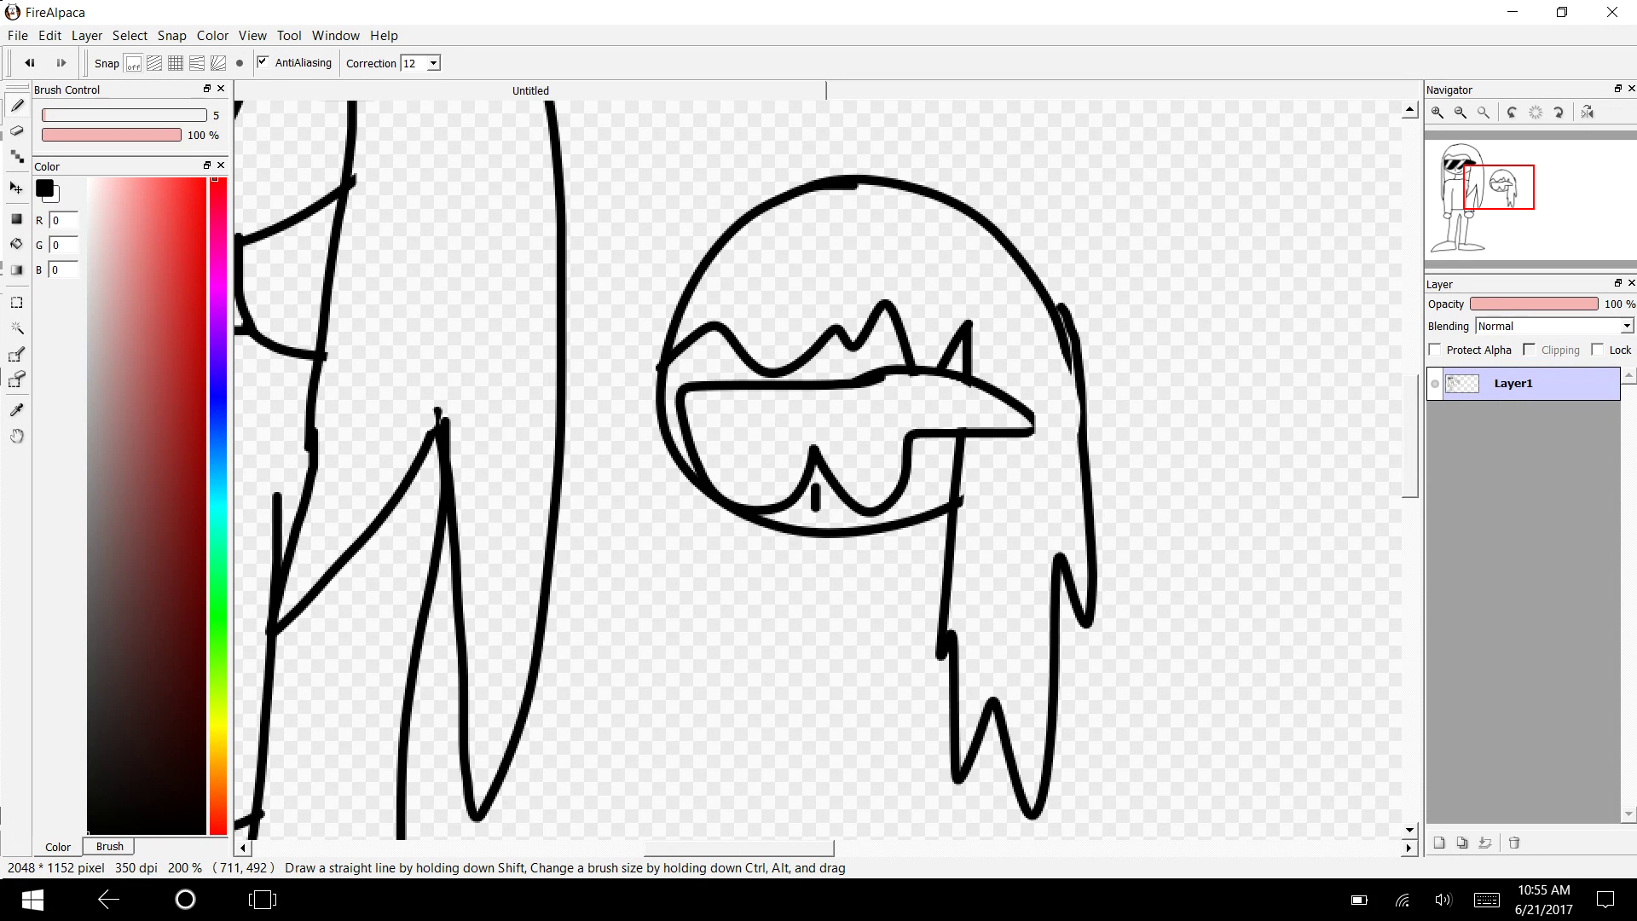
key("g")
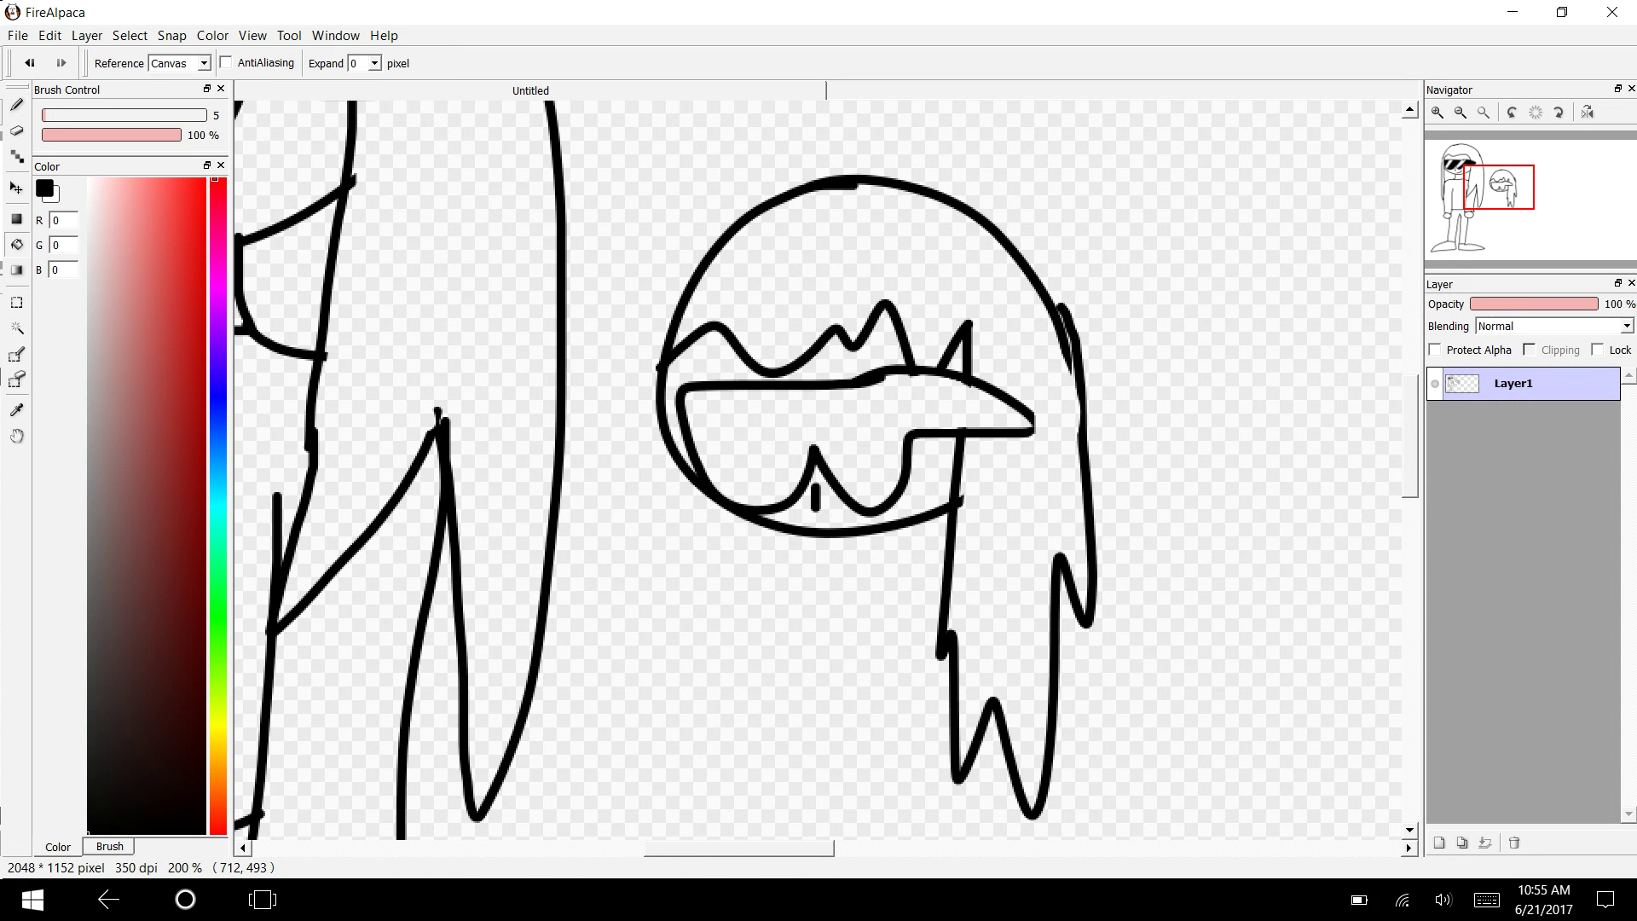
left_click(749, 437)
Step: Draw two slanted white reflection lines across each lens of the second head's glasses
key("b")
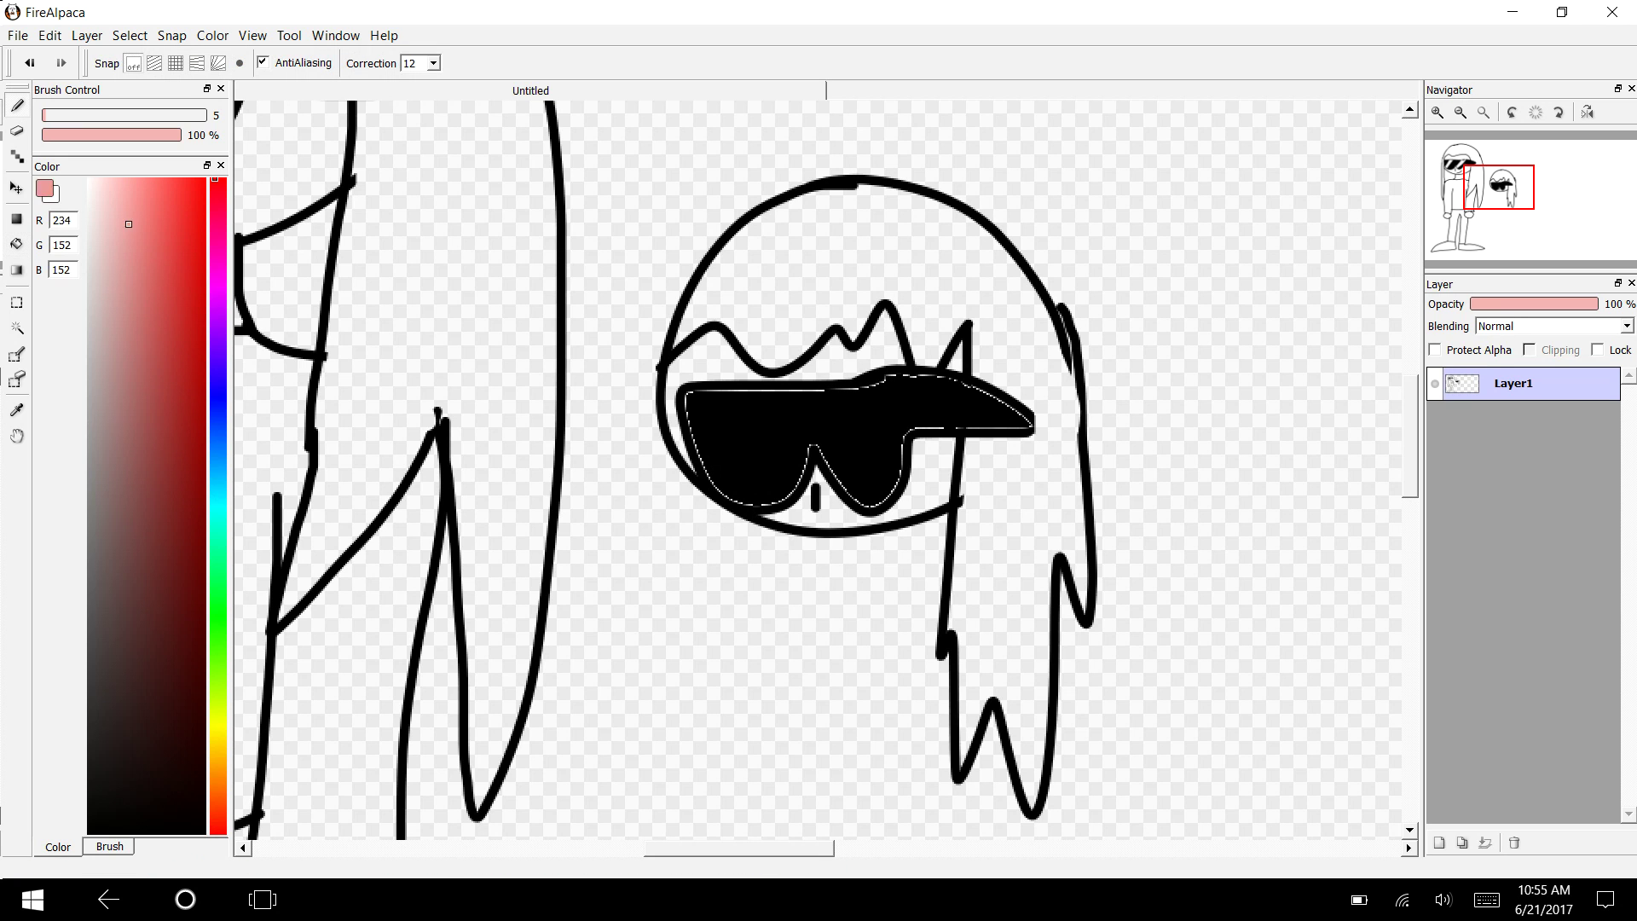
key("x")
left_click_drag(759, 389, 701, 474)
left_click_drag(822, 394, 722, 503)
left_click_drag(906, 366, 831, 473)
left_click_drag(953, 377, 846, 501)
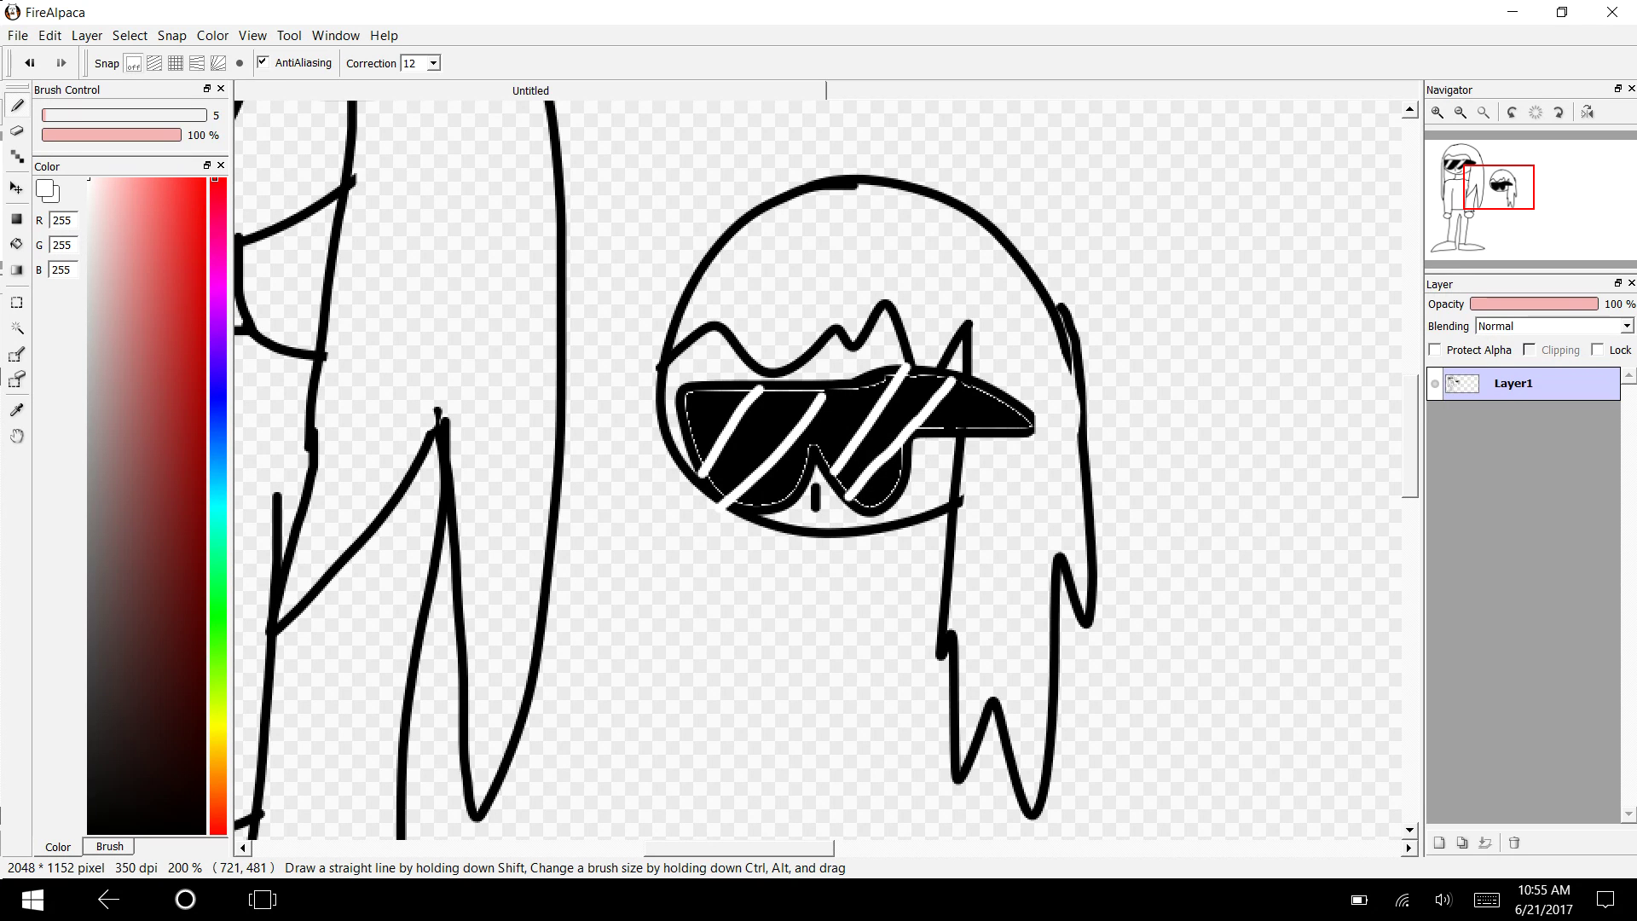
Step: Fill the bands between the reflection lines on both lenses of the second head's glasses with white
key("e")
key("g")
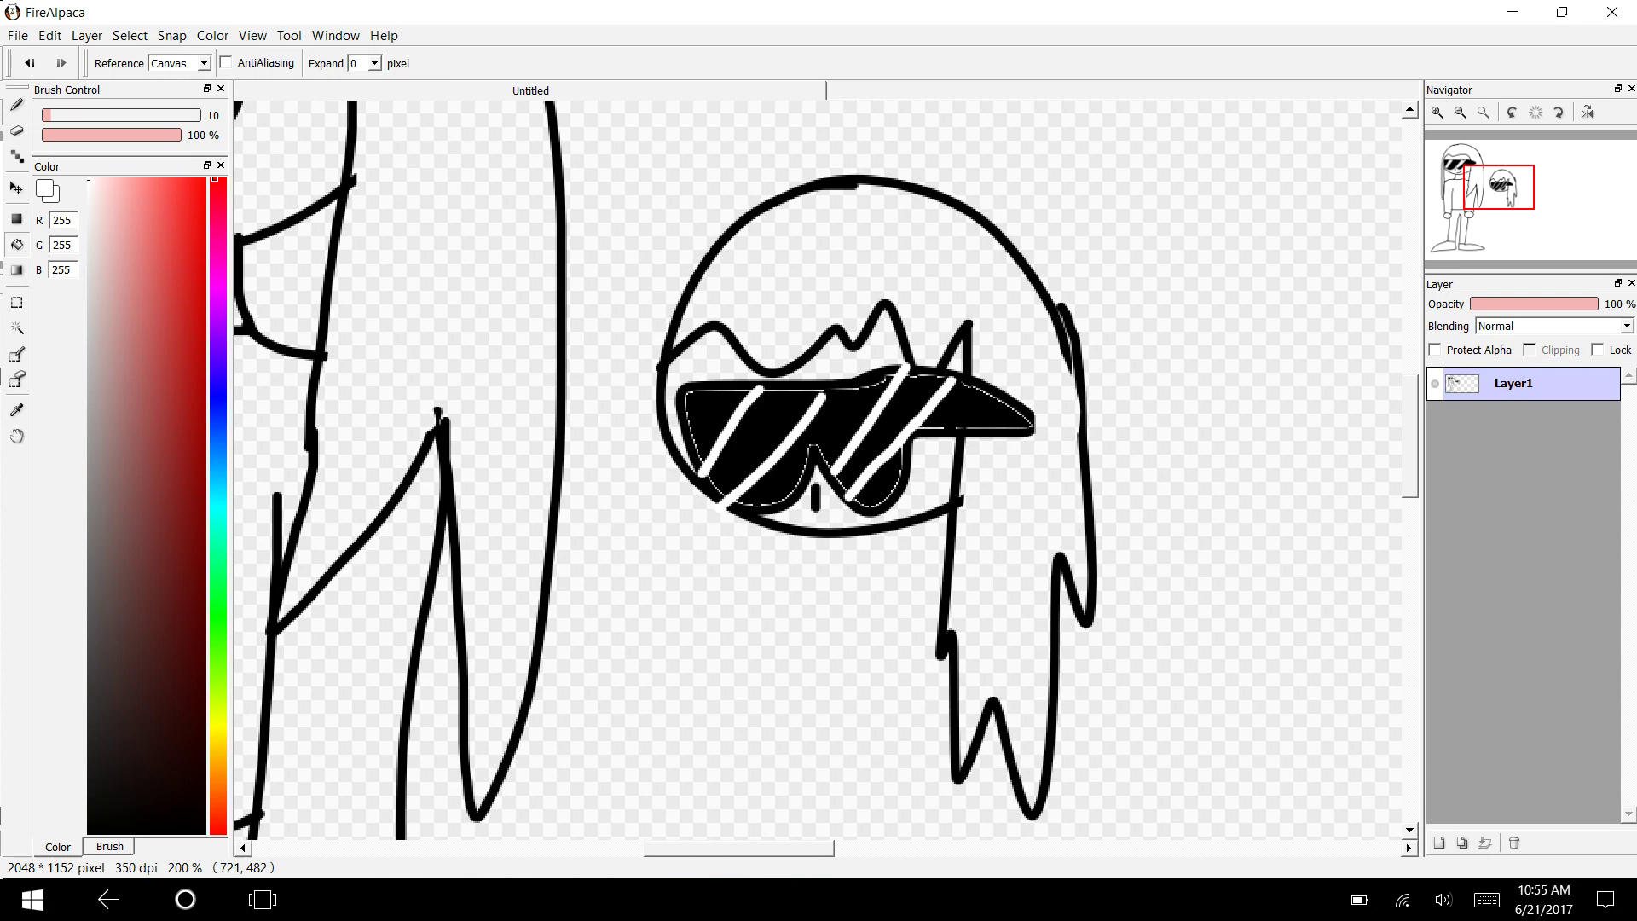
left_click(757, 443)
left_click(895, 426)
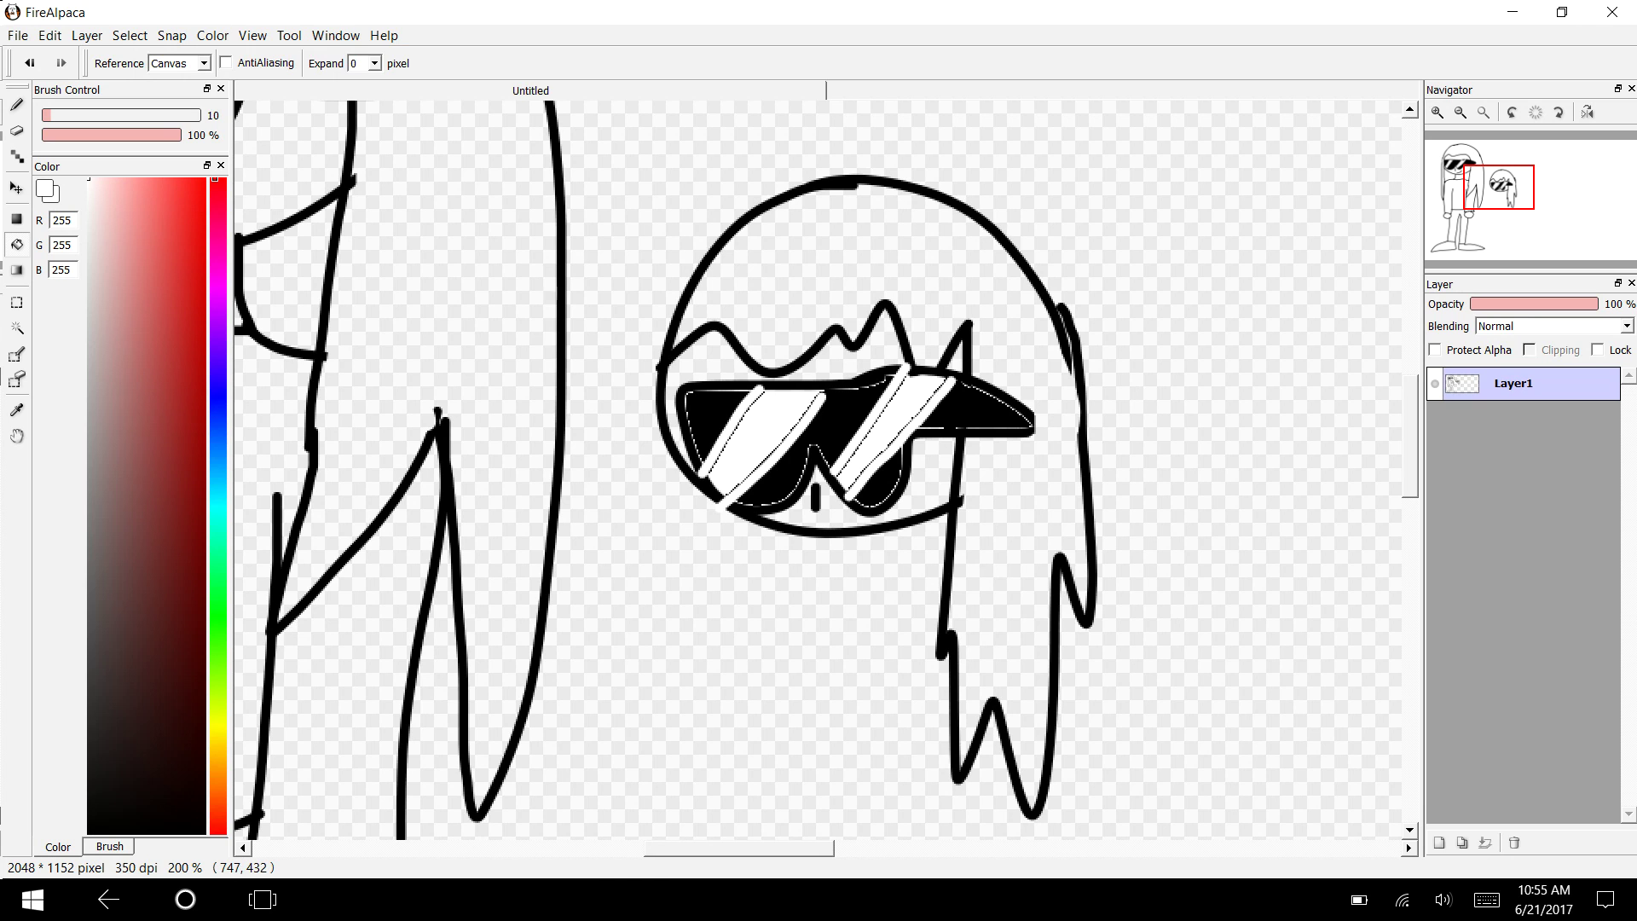
Step: Set the brush colour to black and draw two outward-curving neck lines below the second head
key("b")
left_click_drag(107, 770, 88, 832)
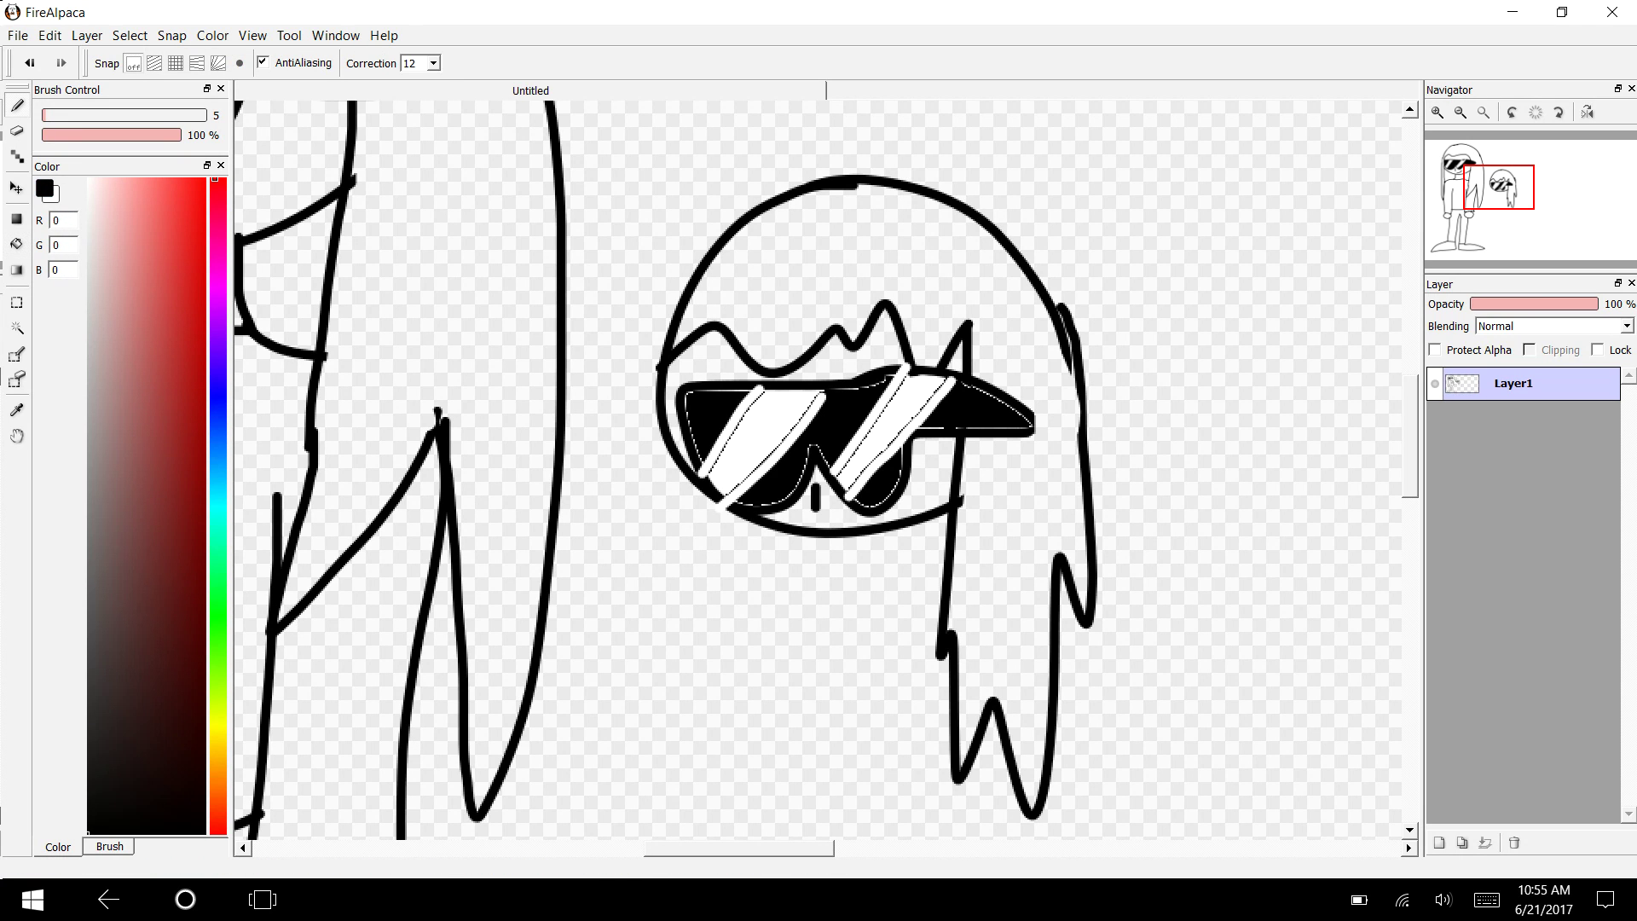
scroll(819, 469, "down", 3)
left_click_drag(804, 335, 746, 366)
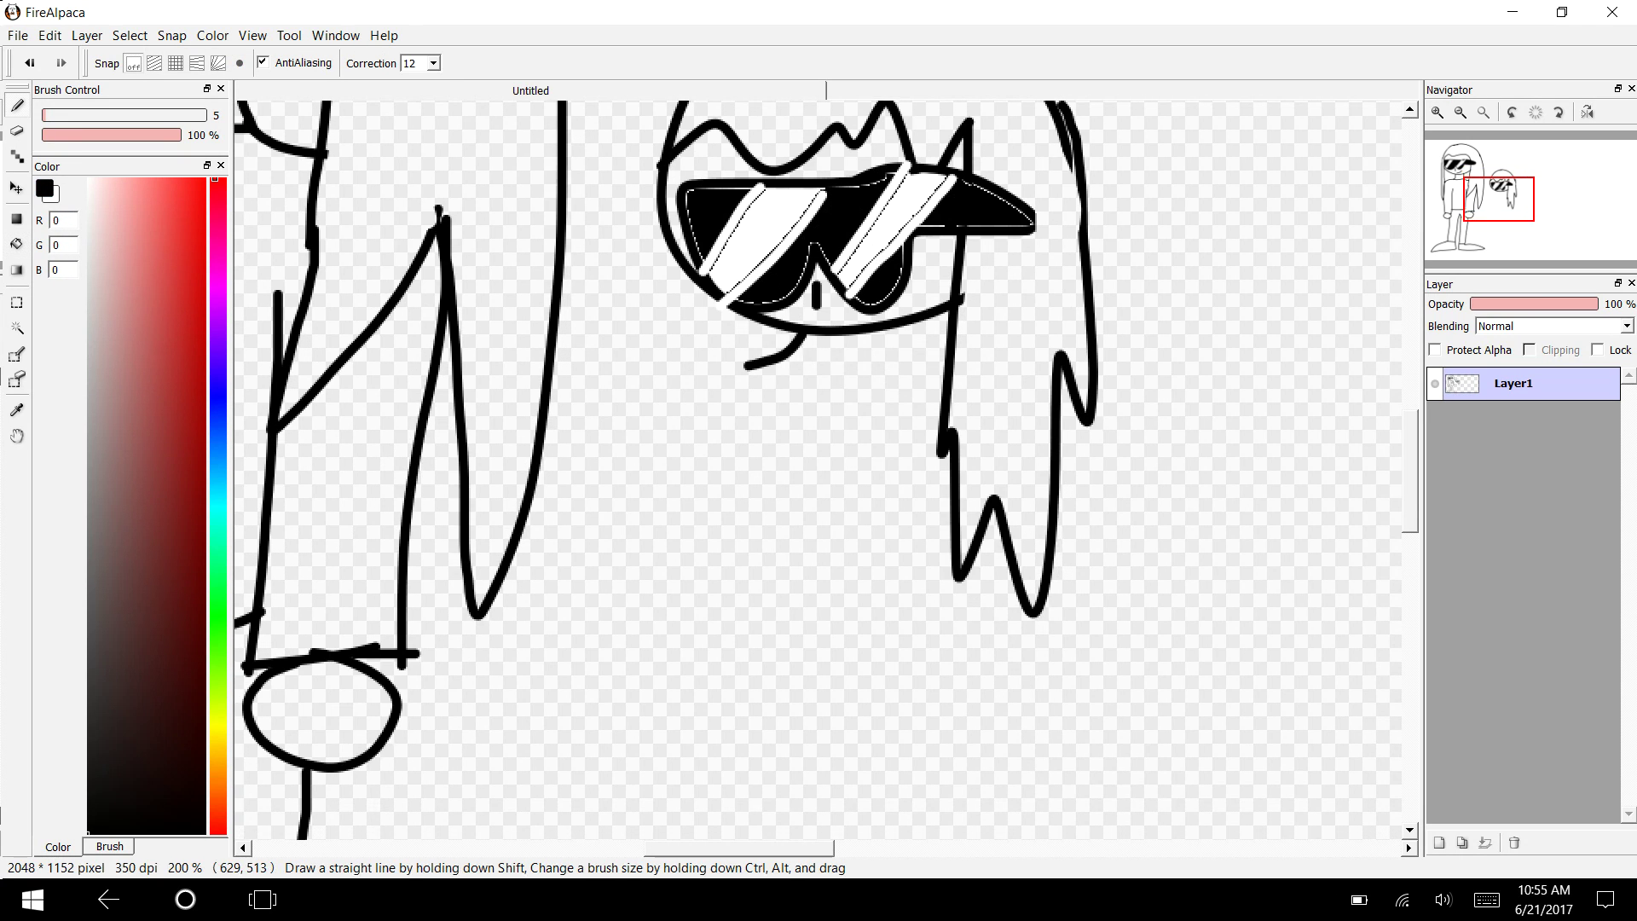
left_click_drag(871, 337, 921, 384)
key("ctrl+z")
left_click_drag(866, 322, 933, 368)
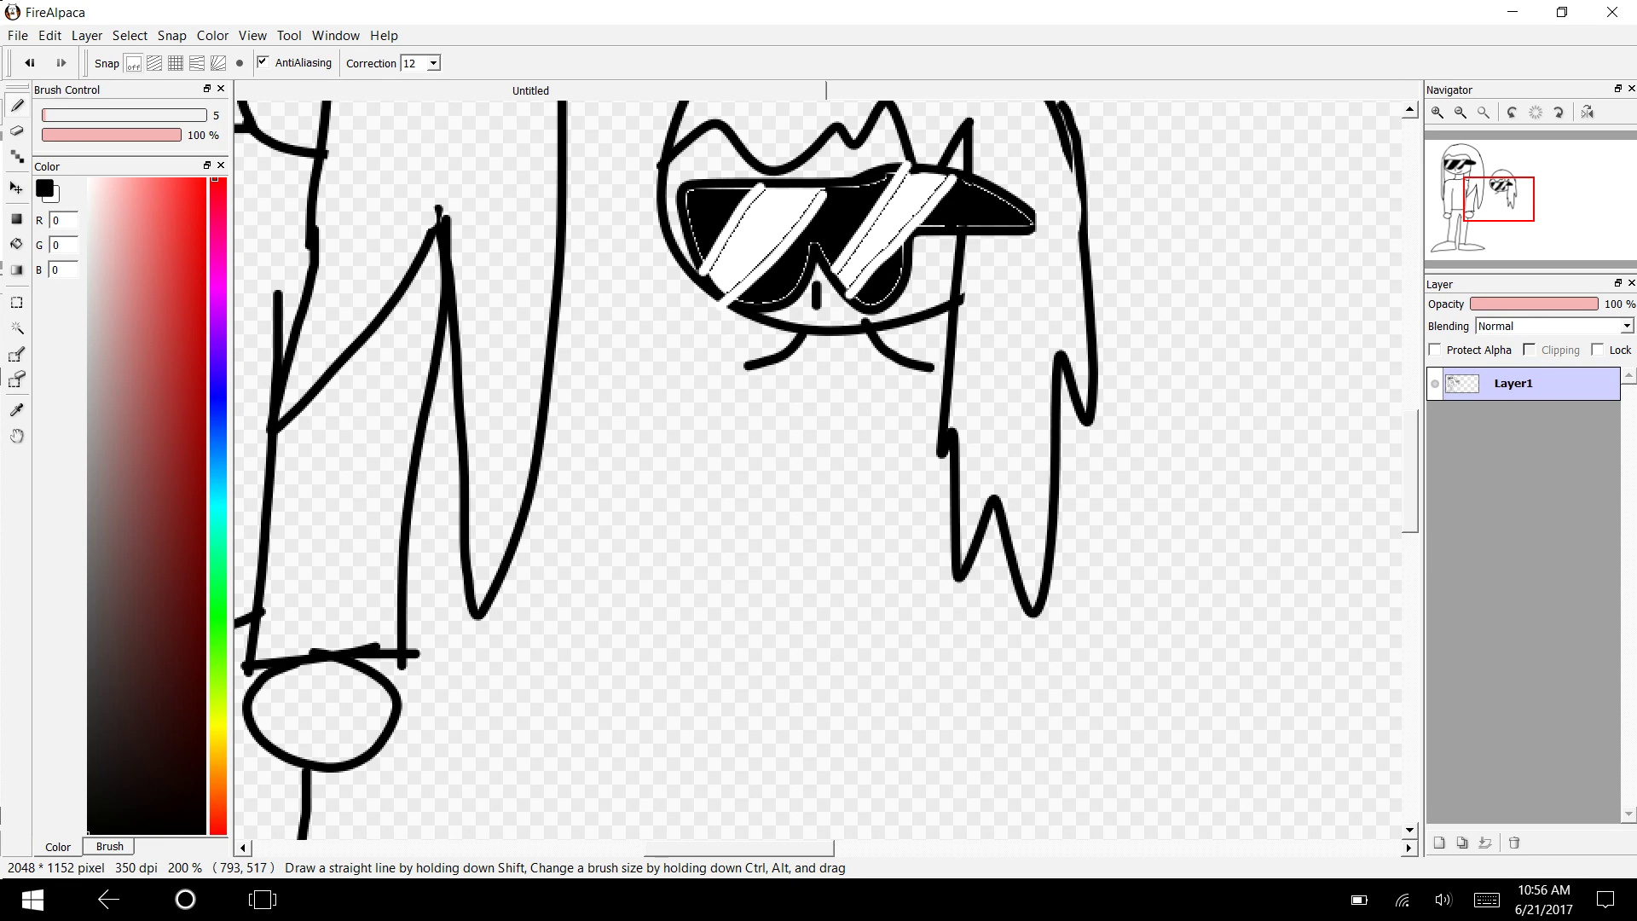
Step: Draw the second character's shoulders and arms, partly behind the side lock, ending in round hands
mouse_move(750, 364)
left_mouse_down()
mouse_move(680, 619)
mouse_move(688, 677)
left_mouse_up()
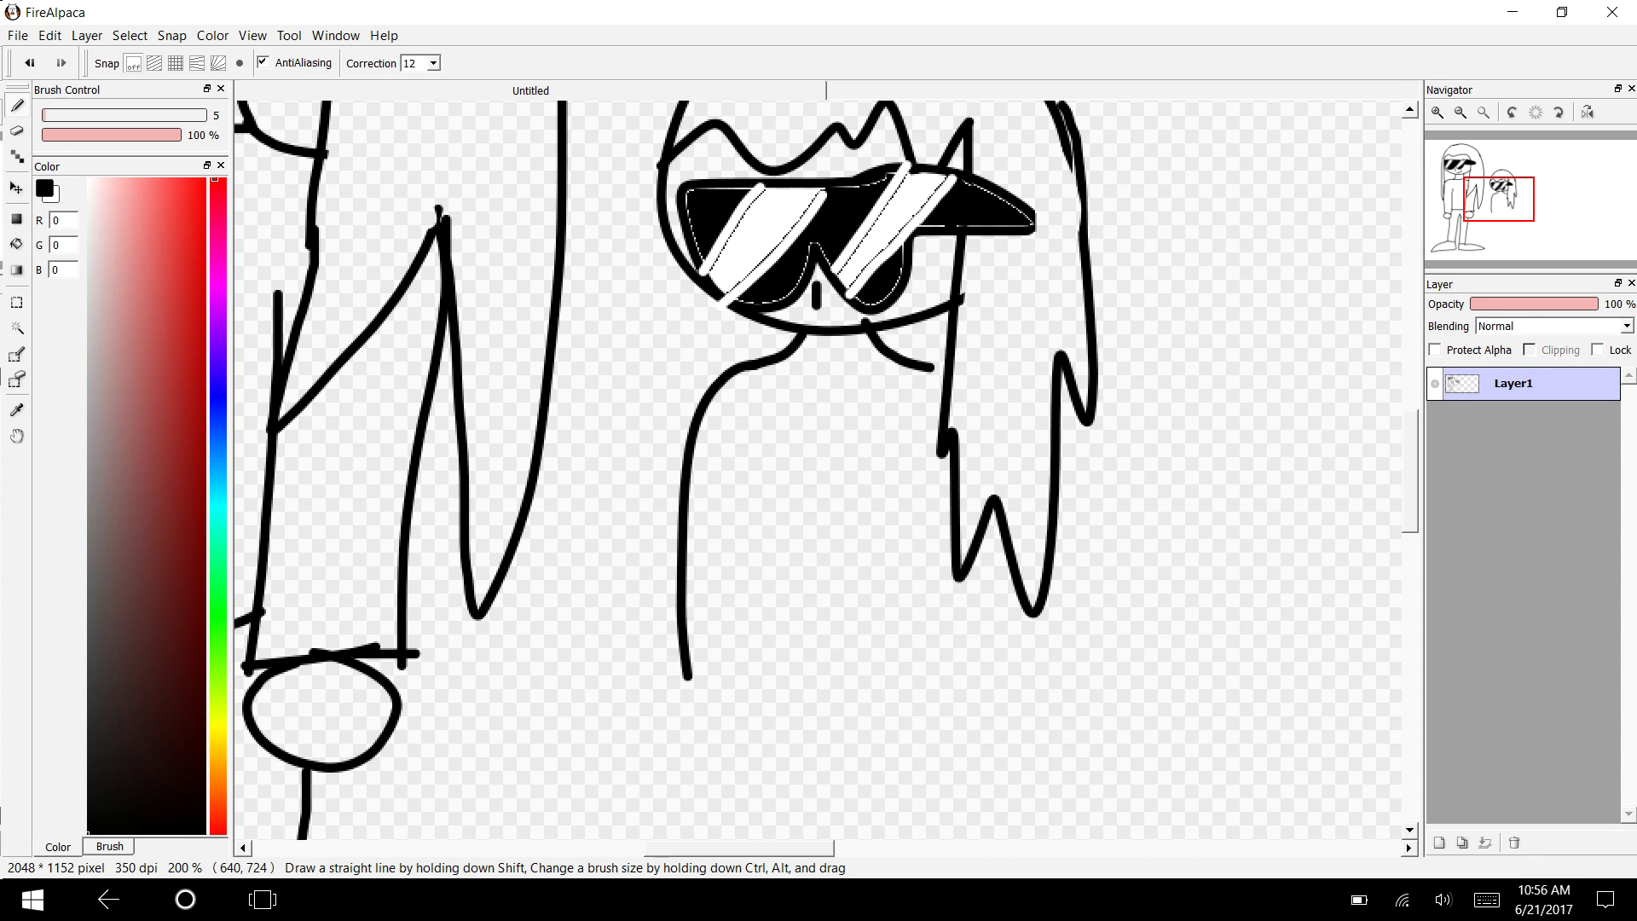
scroll(818, 469, "down", 3)
left_click_drag(931, 225, 946, 228)
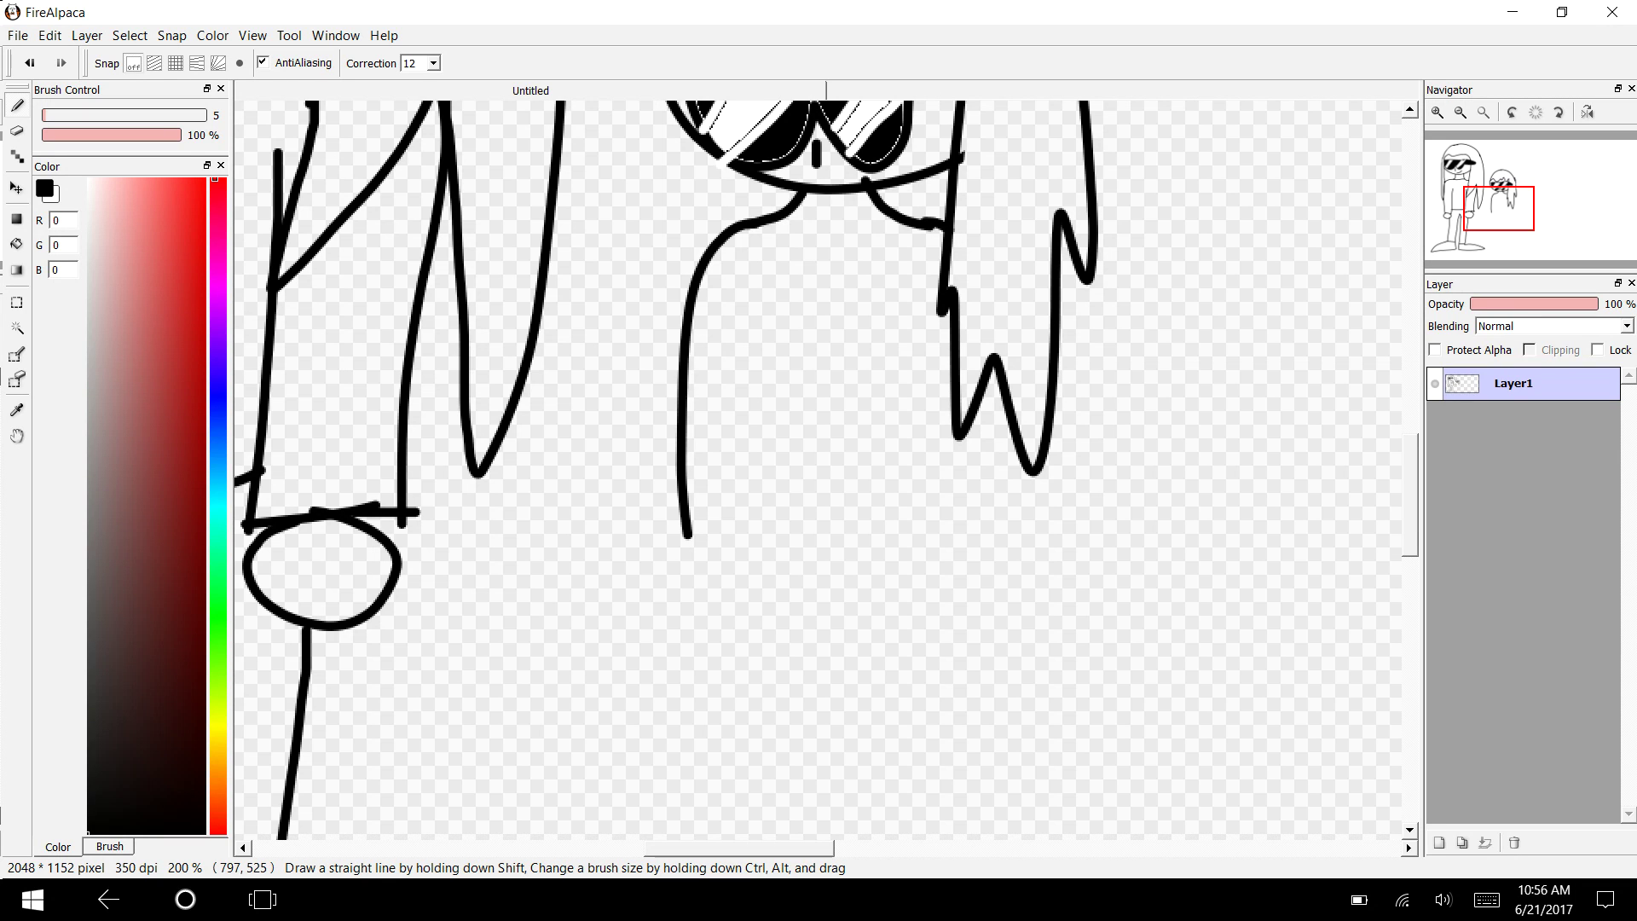
mouse_move(993, 362)
left_mouse_down()
mouse_move(974, 529)
mouse_move(1001, 521)
left_mouse_up()
mouse_move(971, 522)
left_mouse_down()
mouse_move(937, 601)
mouse_move(972, 509)
mouse_move(910, 452)
mouse_move(915, 385)
left_mouse_up()
mouse_move(699, 523)
left_mouse_down()
mouse_move(673, 554)
mouse_move(708, 521)
mouse_move(773, 380)
mouse_move(741, 750)
left_mouse_up()
Step: Undo the second character's long leg line and draw two legs with pointed shoes, closed across the ankles
scroll(817, 469, "down", 5)
scroll(816, 469, "down", 6)
scroll(817, 469, "down", 1)
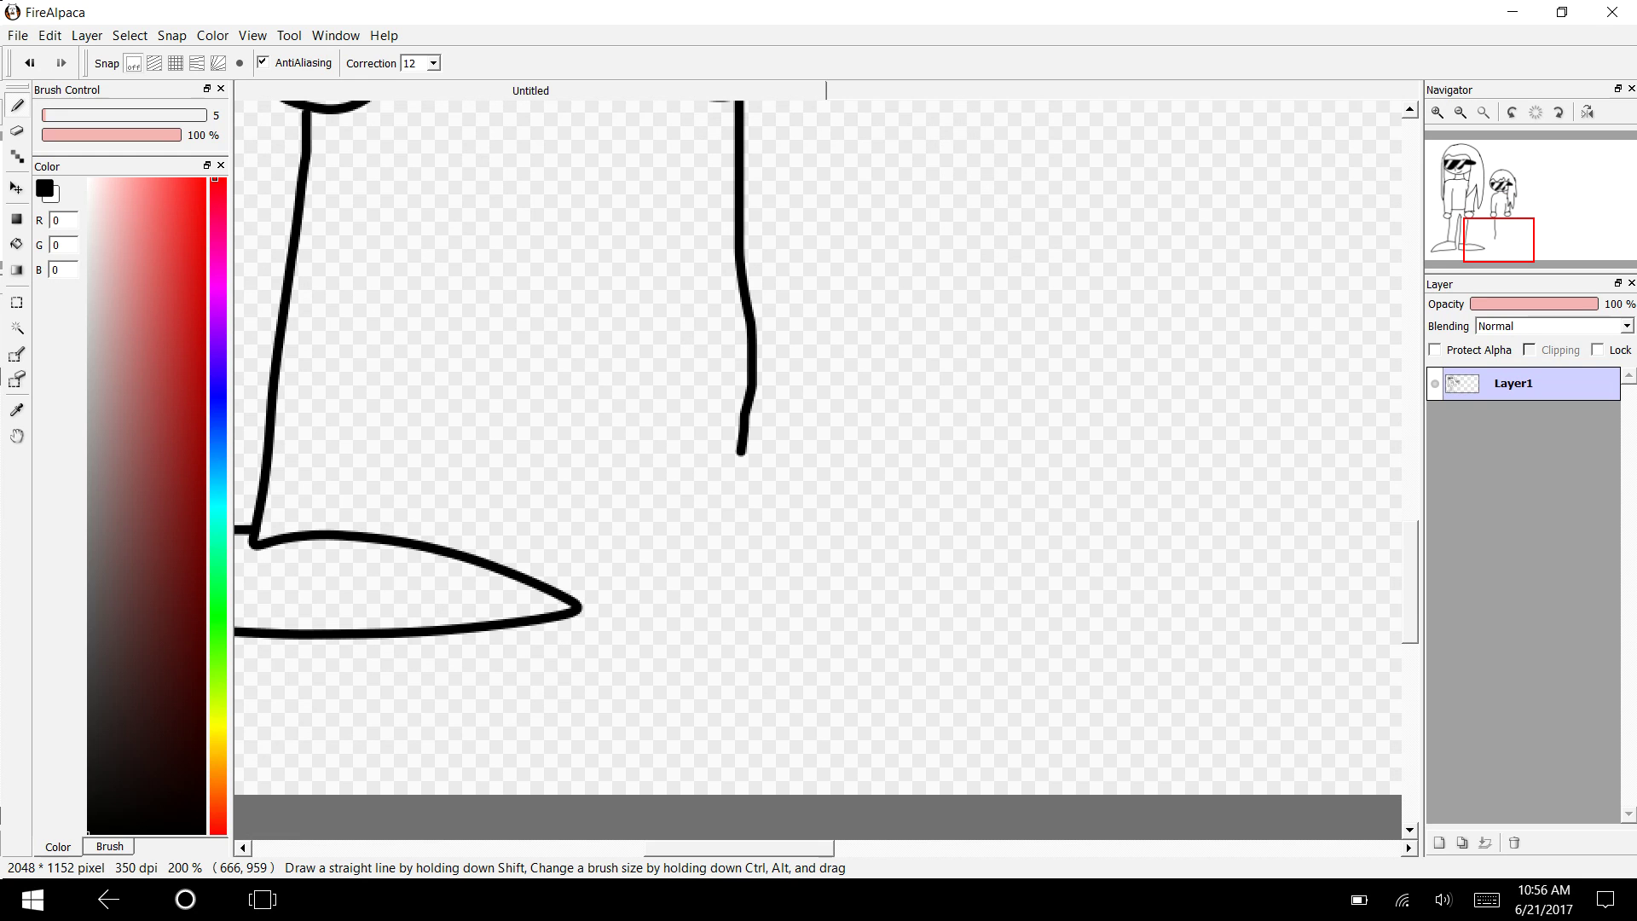
key("ctrl+z")
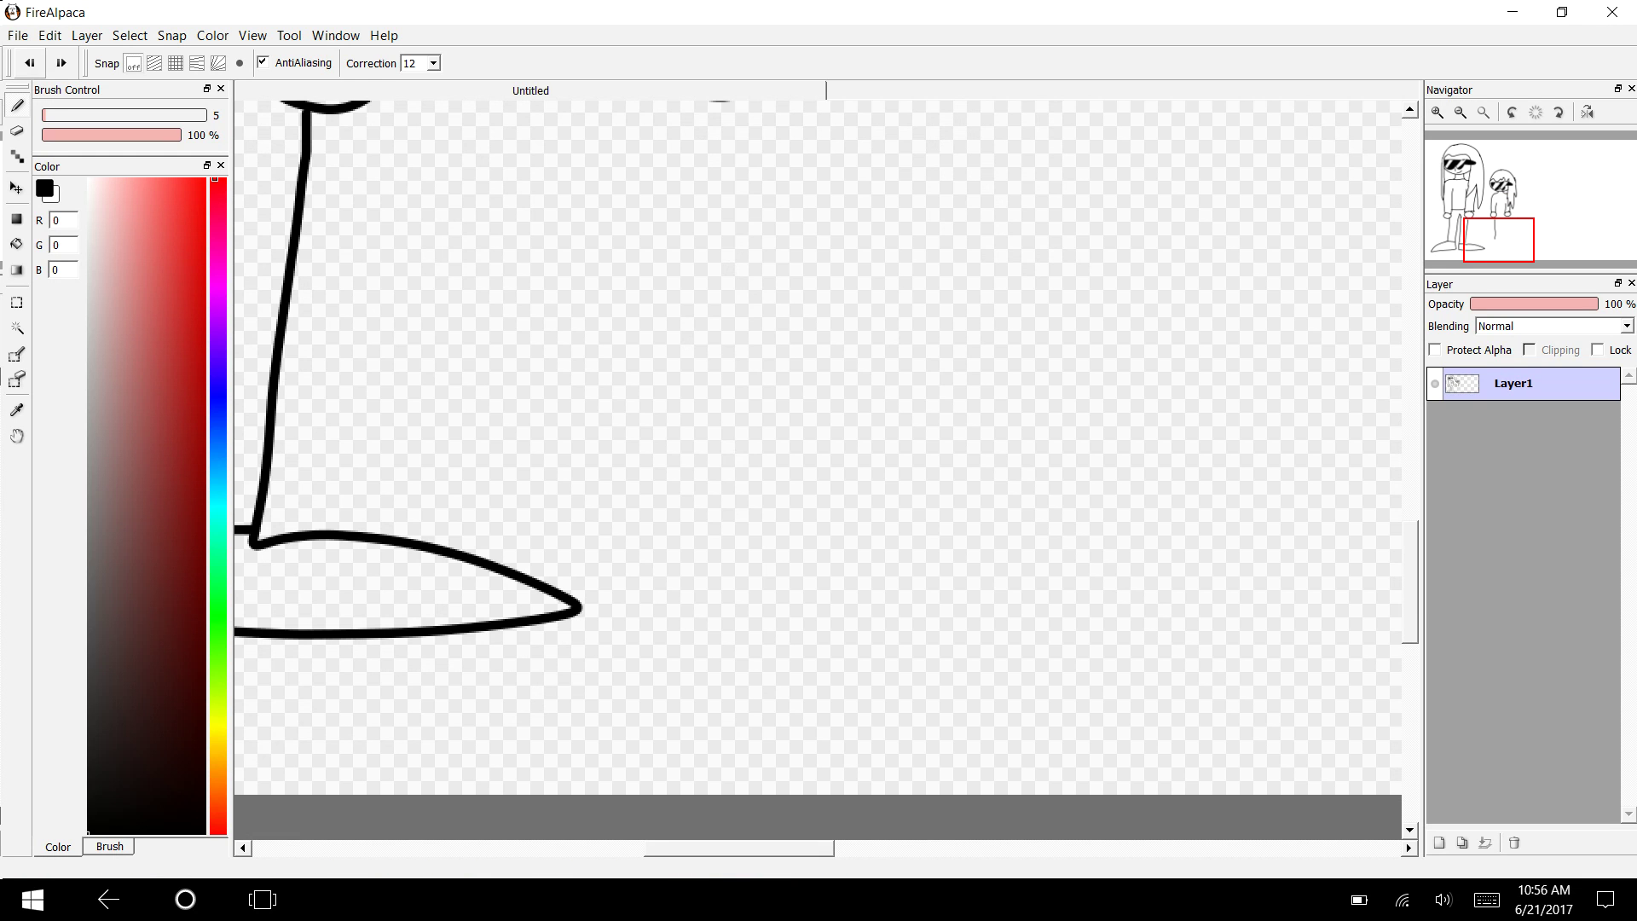
scroll(817, 468, "up", 7)
scroll(816, 469, "down", 4)
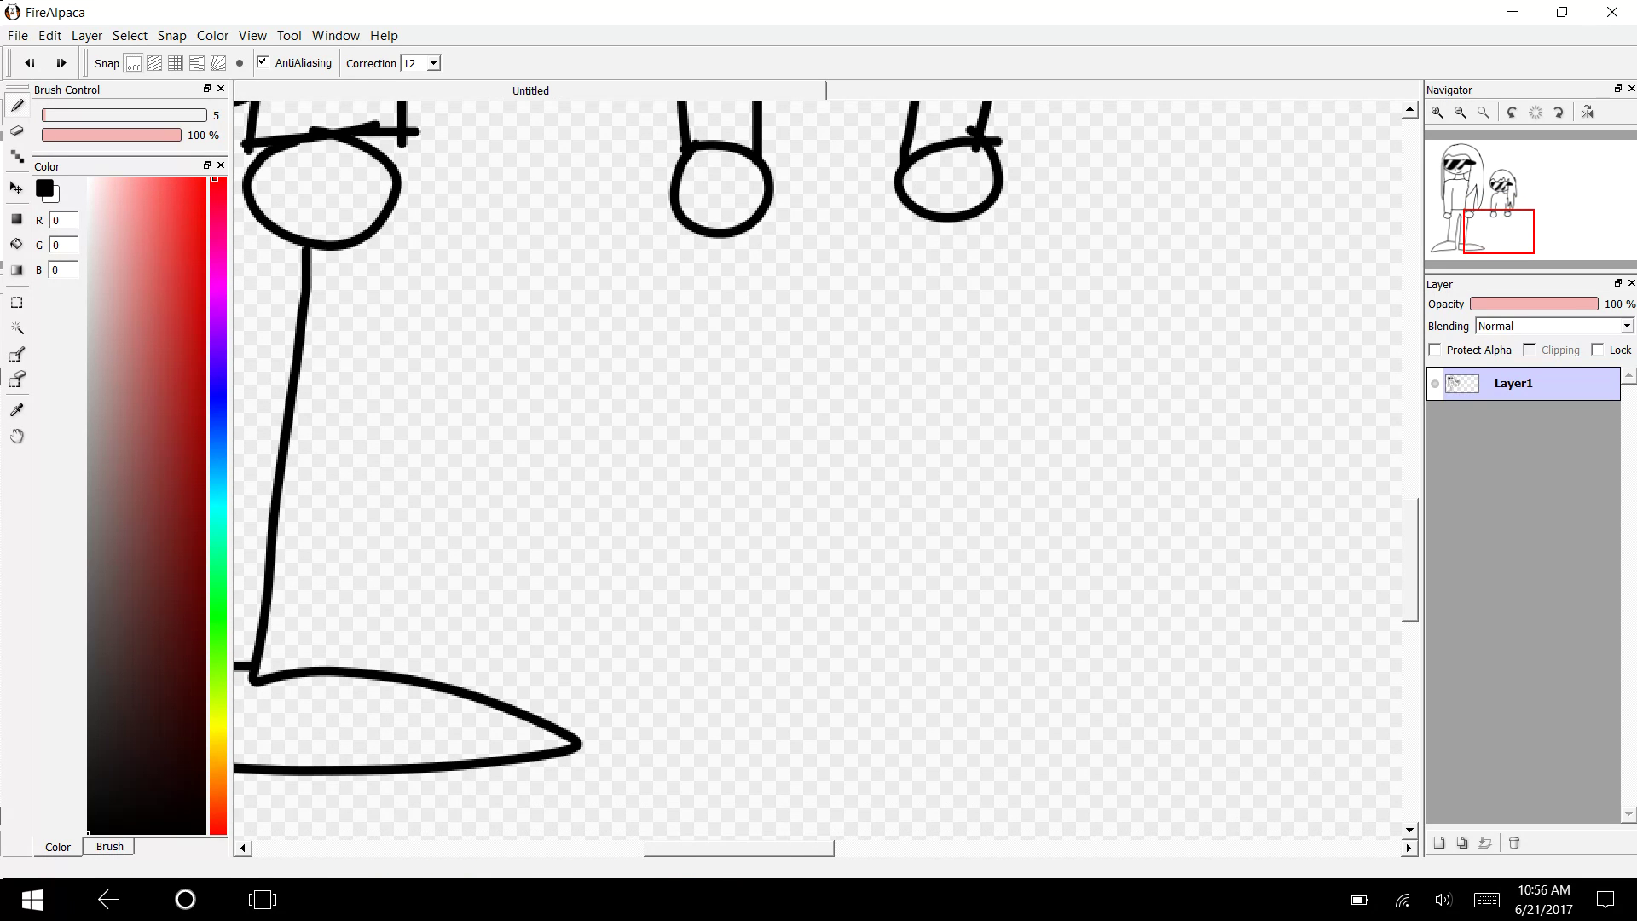
mouse_move(740, 219)
left_mouse_down()
mouse_move(739, 652)
mouse_move(588, 734)
mouse_move(822, 682)
mouse_move(831, 388)
left_mouse_up()
mouse_move(933, 224)
left_mouse_down()
mouse_move(890, 662)
mouse_move(929, 758)
mouse_move(799, 750)
left_mouse_up()
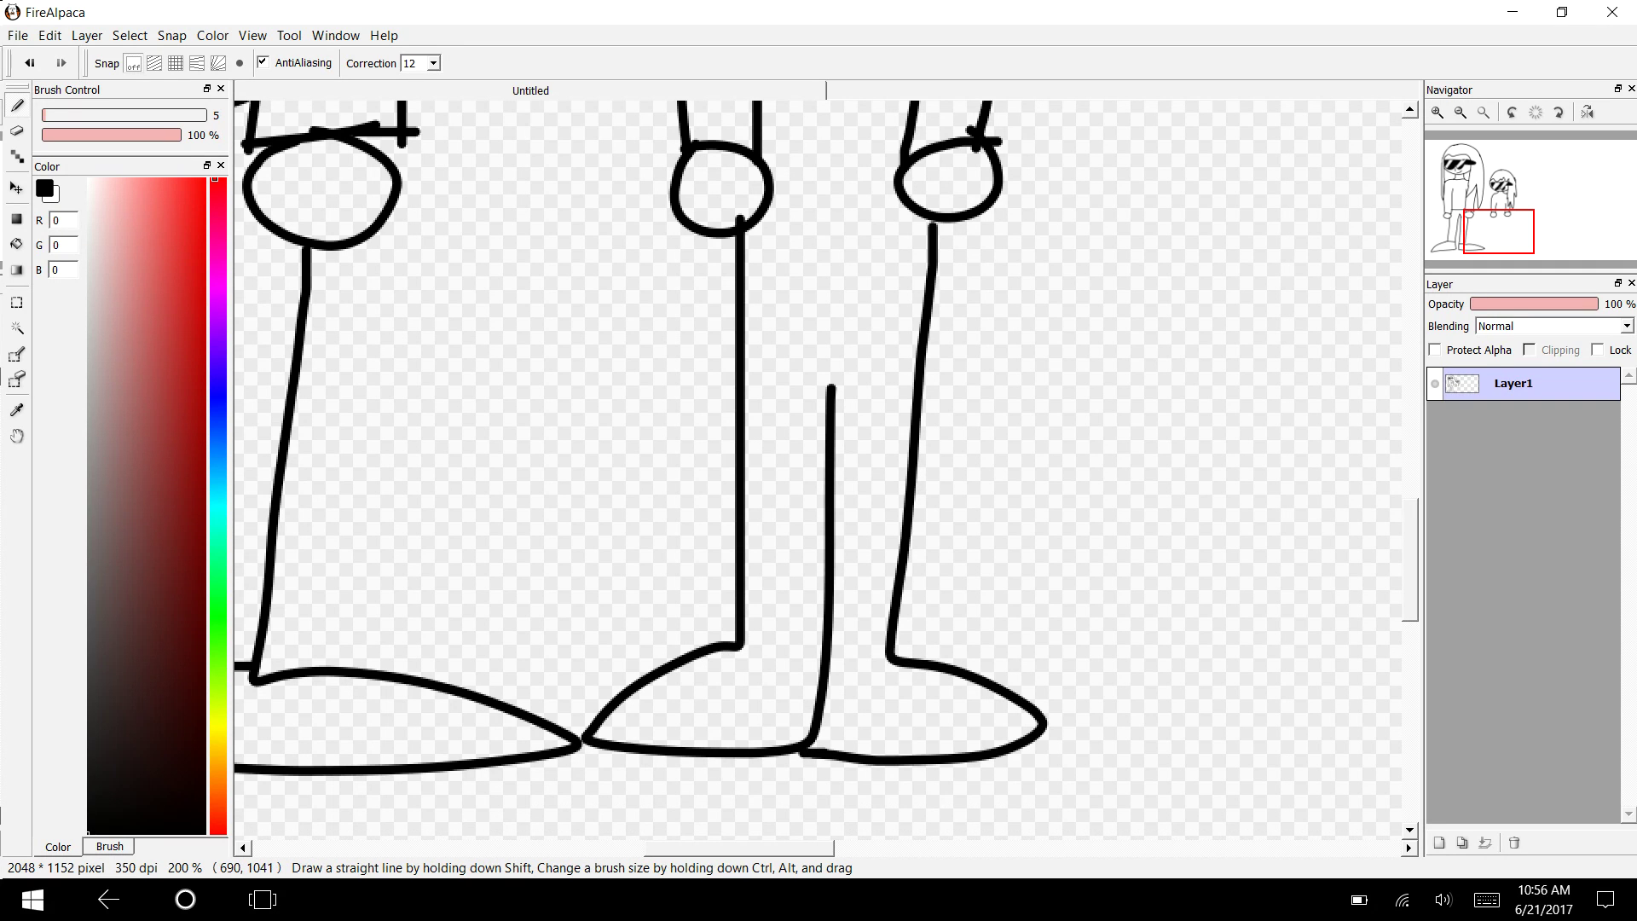
left_click_drag(731, 646, 831, 652)
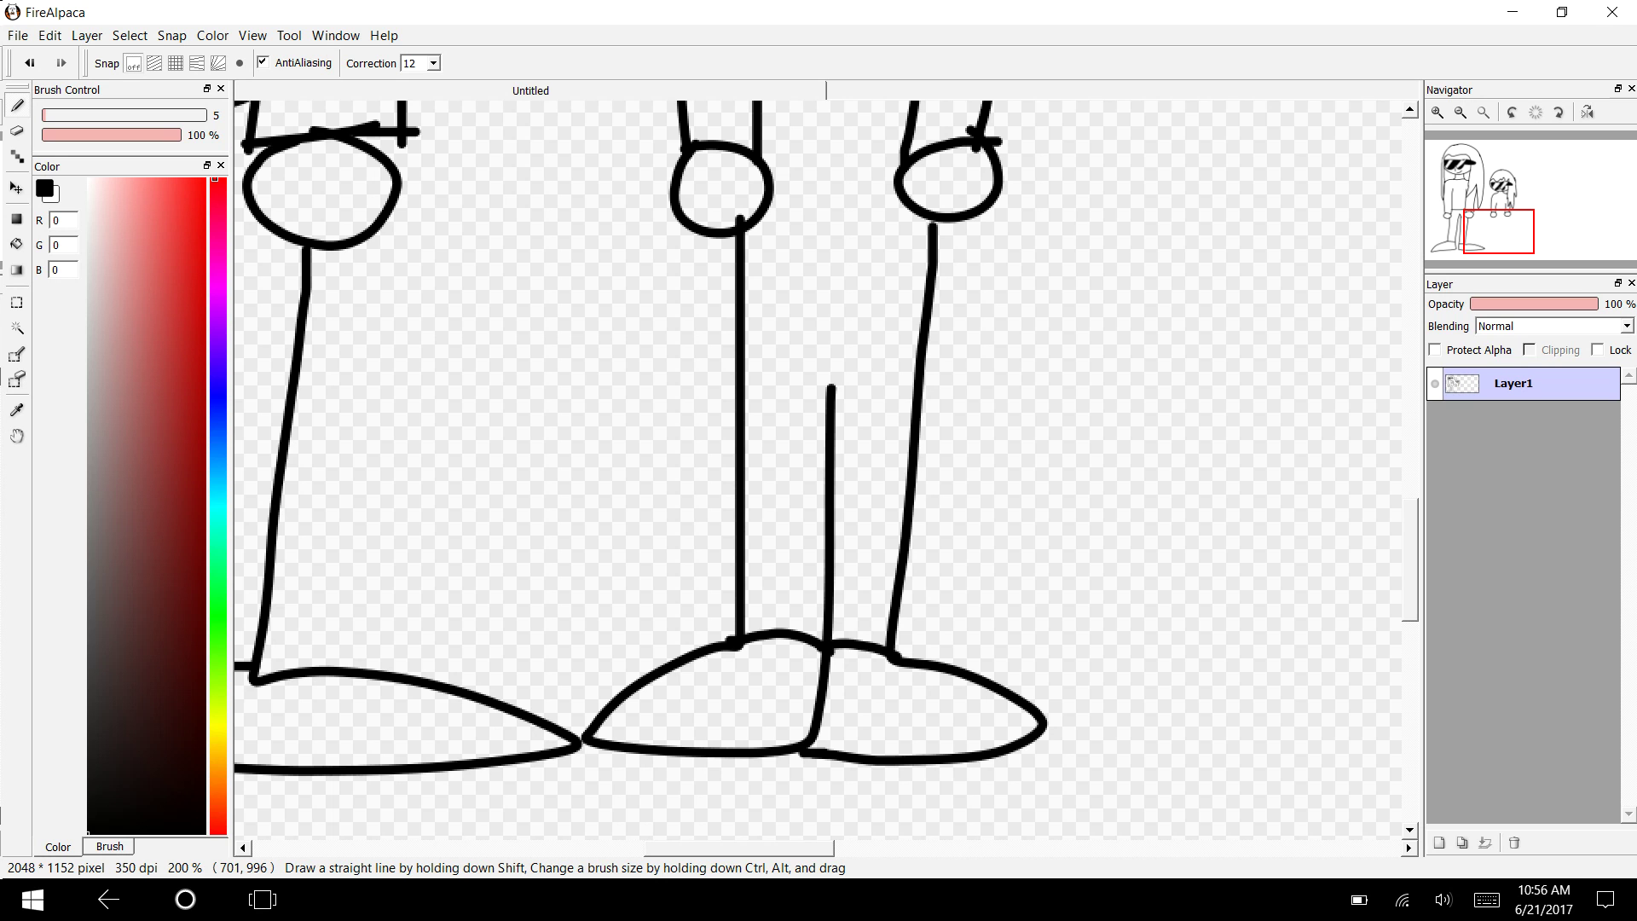
Step: Draw a hem line across the second character's waist and a curved collar line across the neck
scroll(1398, 535, "up", 6)
scroll(1398, 535, "down", 1)
left_click_drag(931, 586, 742, 588)
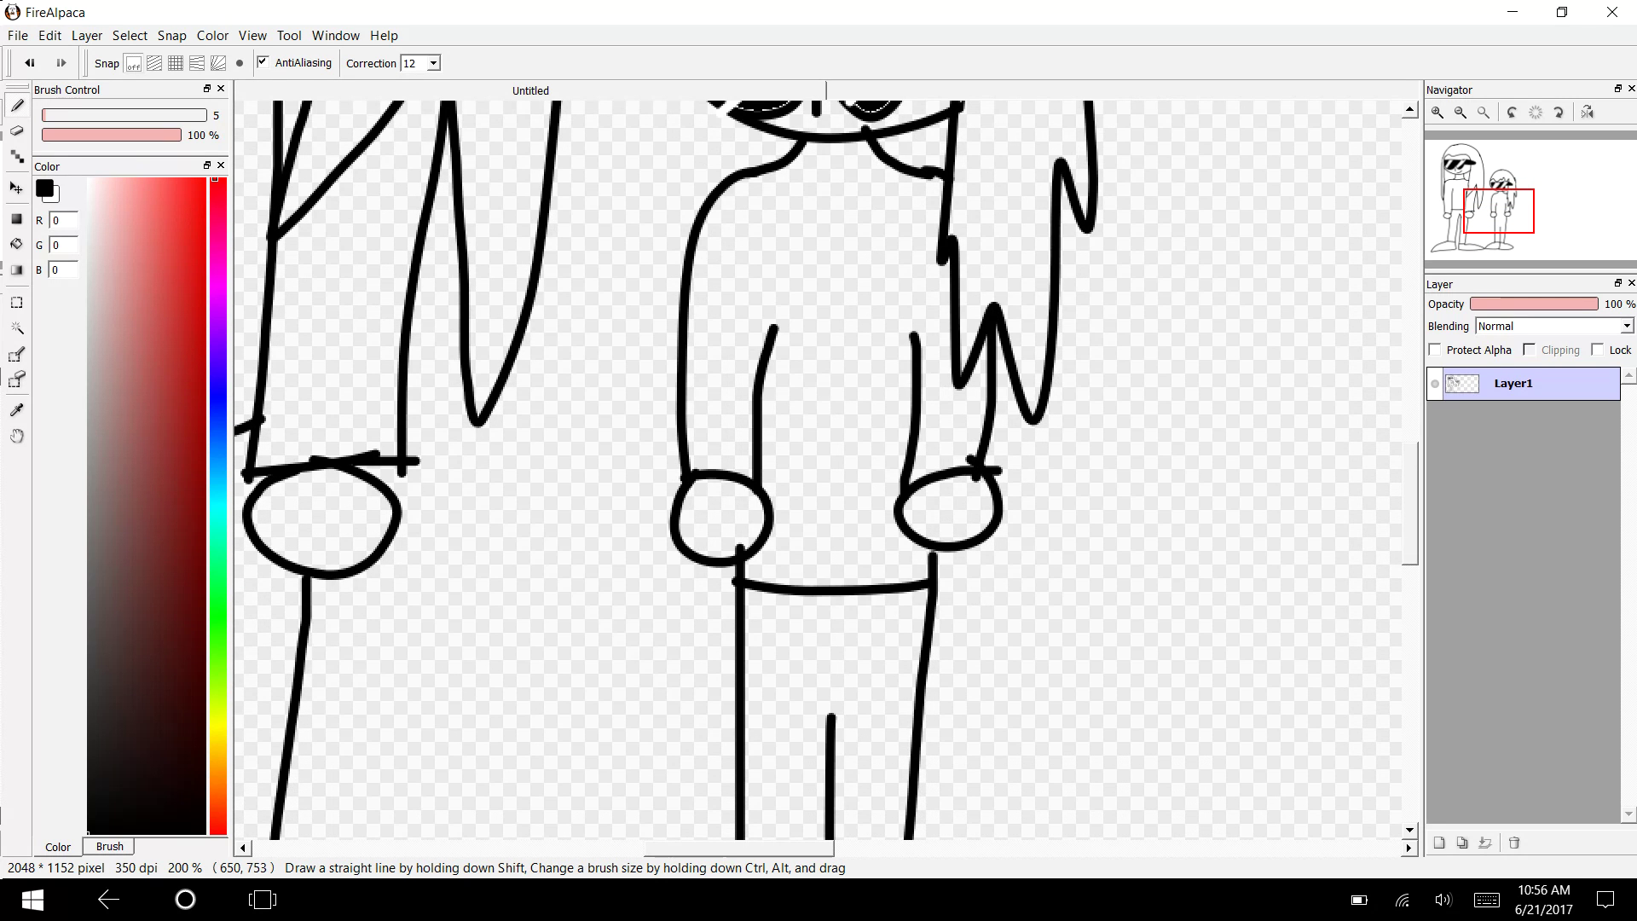
scroll(1410, 510, "up", 3)
left_click_drag(1410, 510, 1410, 498)
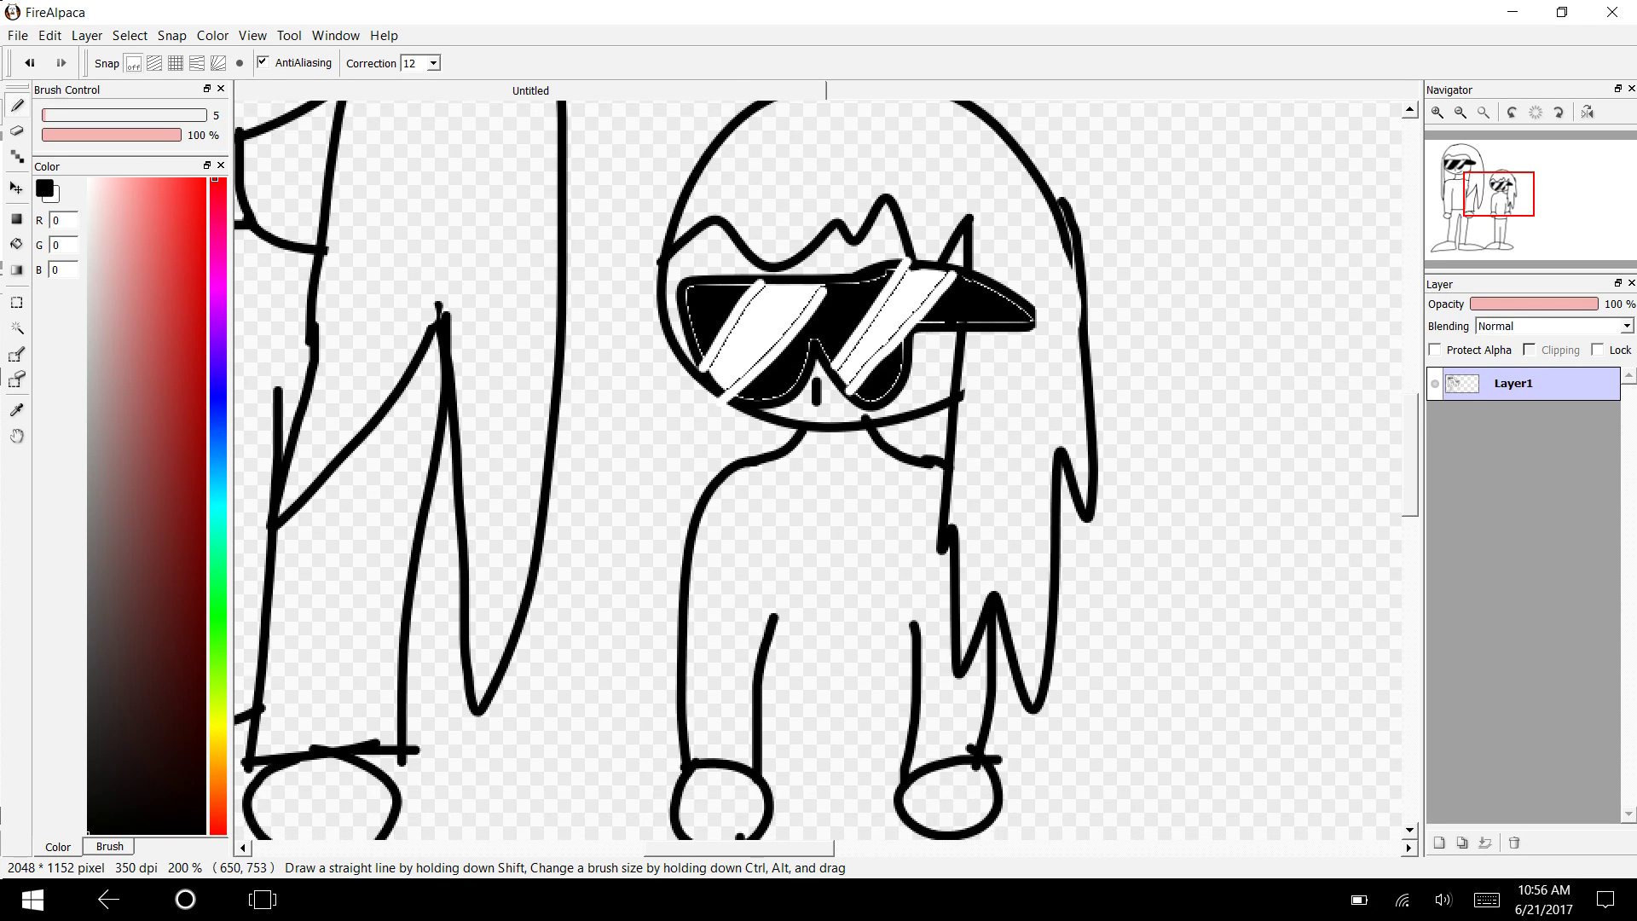
left_click_drag(889, 451, 782, 453)
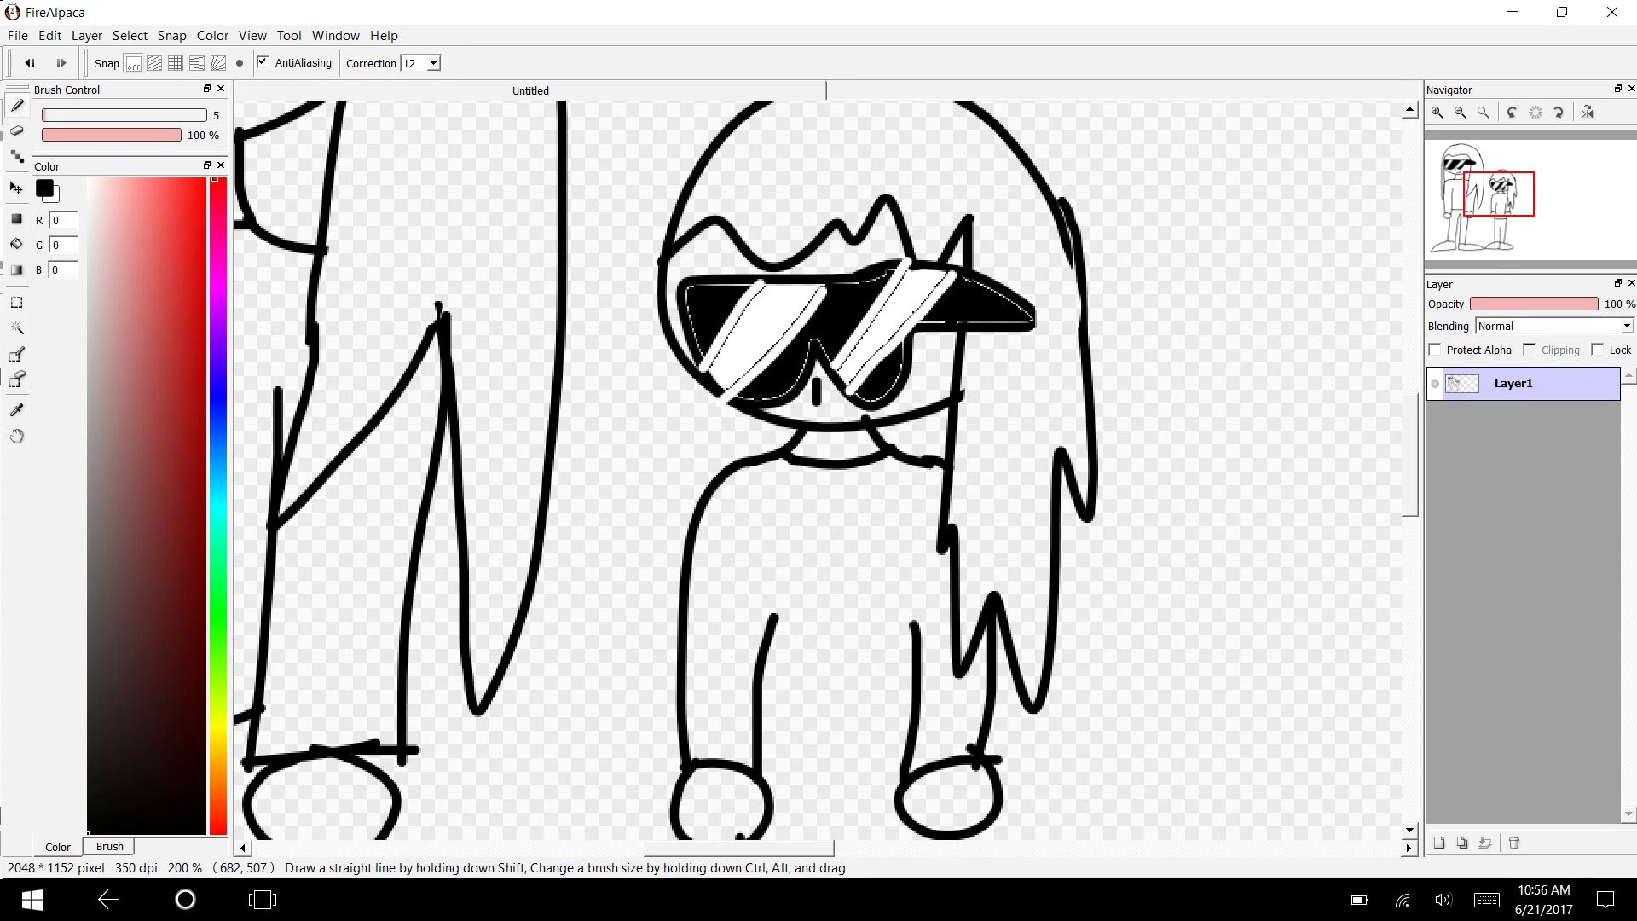
Step: Draw a third round head beside the second character with a jagged fringe, a ragged side lock and two short neck lines
scroll(818, 469, "right", 5)
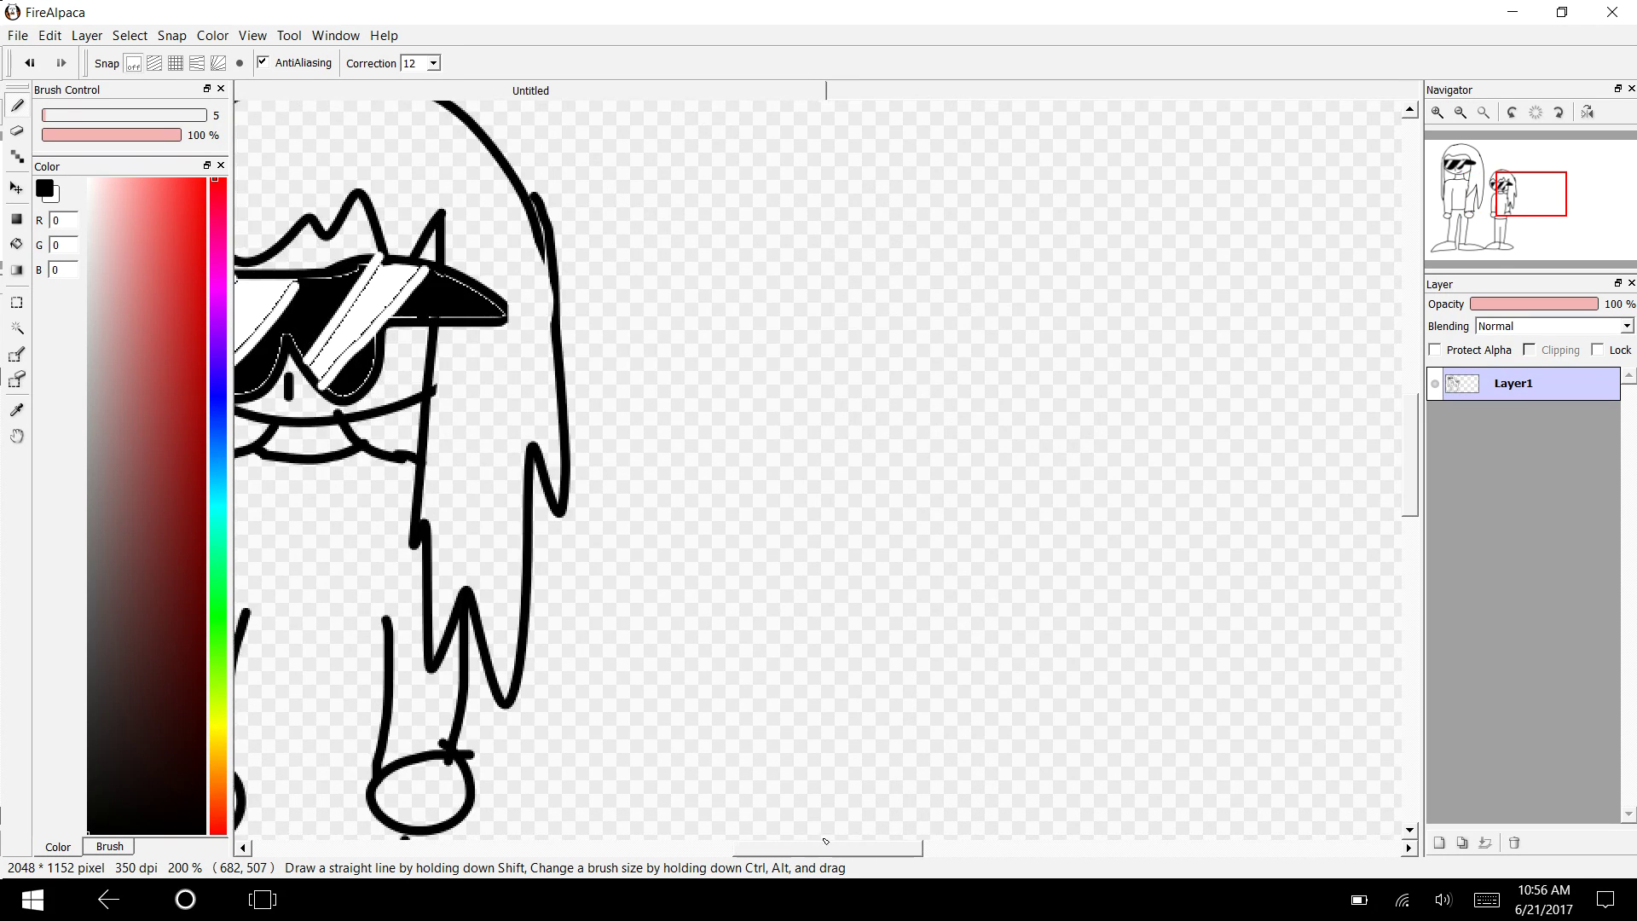
mouse_move(897, 339)
left_mouse_down()
mouse_move(860, 334)
mouse_move(919, 610)
mouse_move(800, 366)
left_mouse_up()
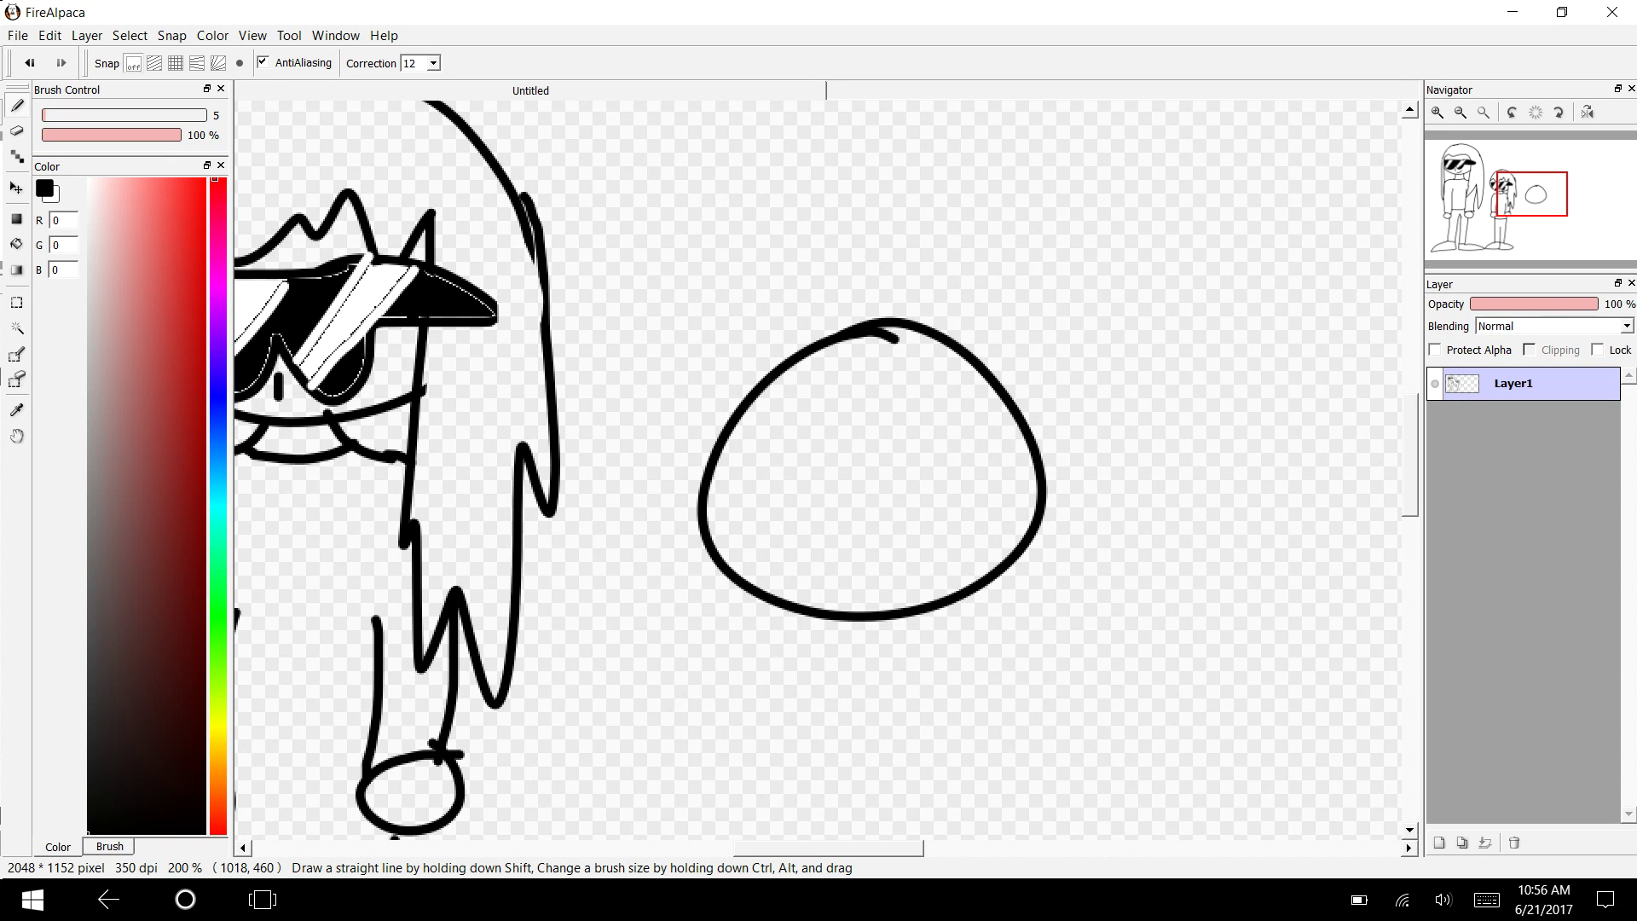
scroll(800, 366, "up", 2)
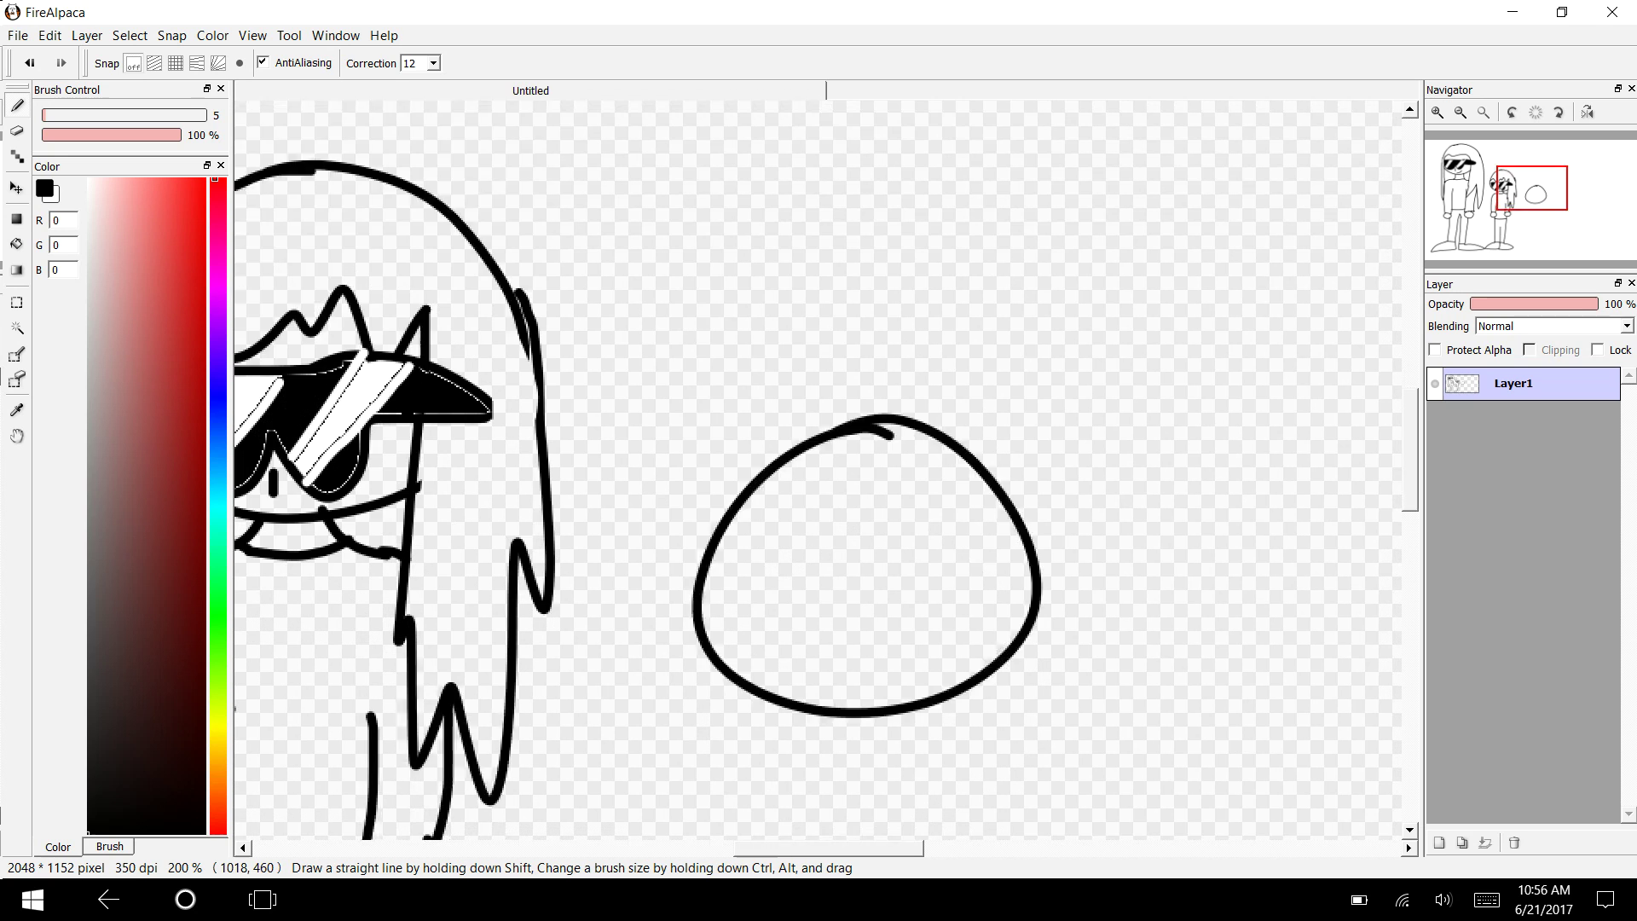
scroll(800, 366, "down", 4)
mouse_move(714, 311)
left_mouse_down()
mouse_move(767, 266)
mouse_move(905, 292)
mouse_move(1040, 357)
mouse_move(1044, 467)
mouse_move(997, 668)
mouse_move(961, 697)
left_mouse_up()
left_click_drag(801, 464, 787, 514)
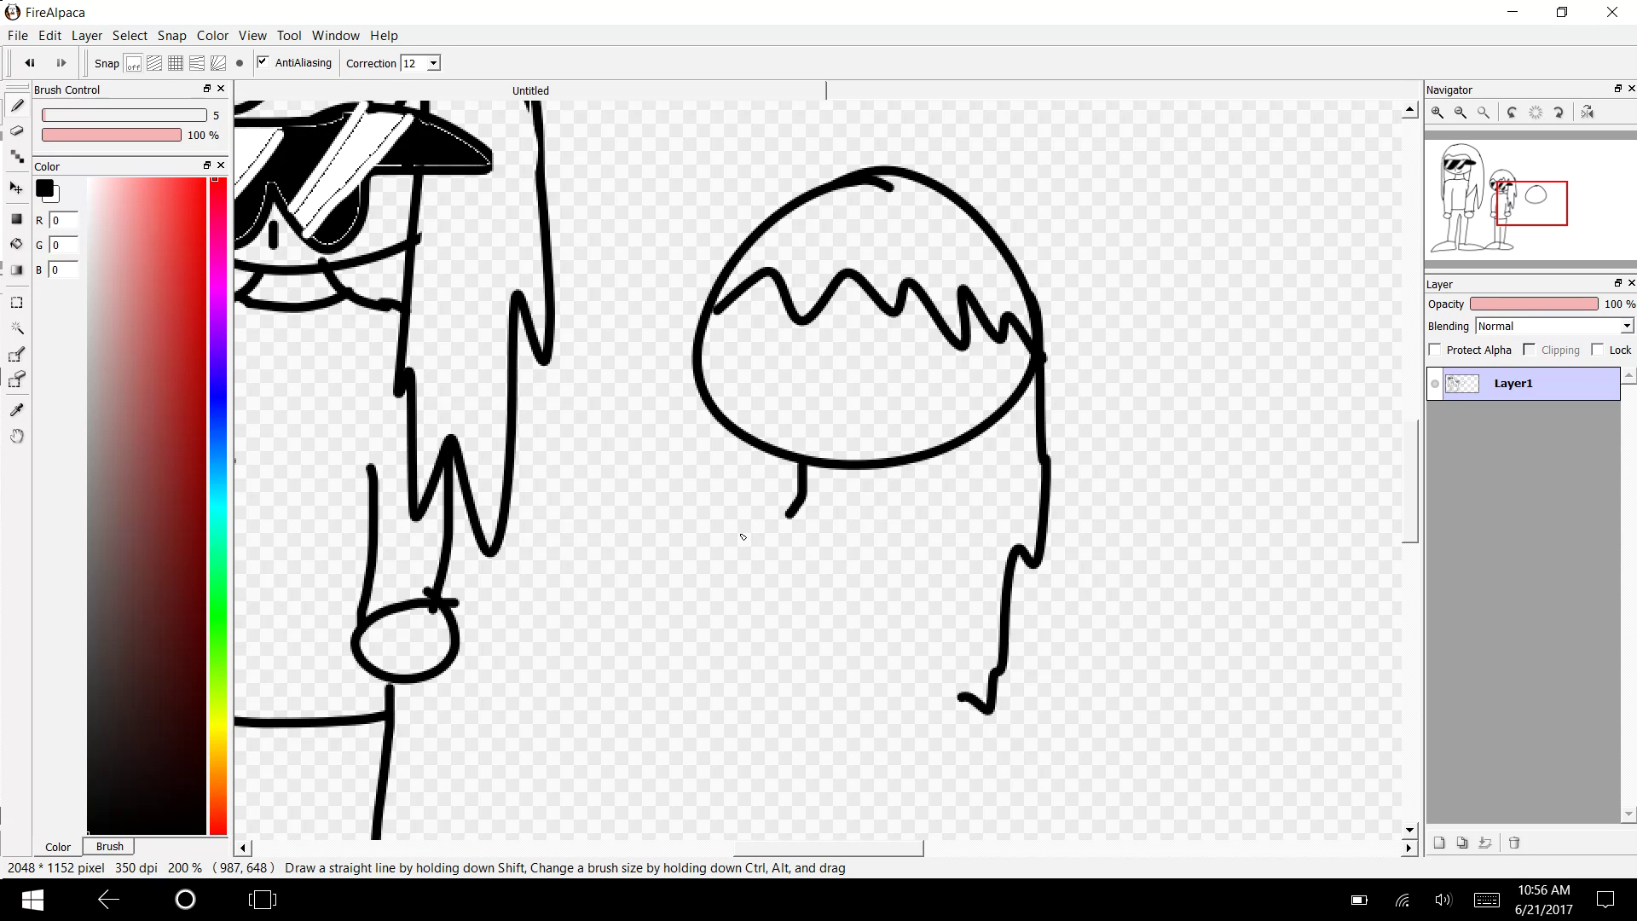
left_click_drag(891, 466, 884, 507)
Step: Switch to the YouTube window in Chrome, skip the playing ad and return to FireAlpaca
key("super+Tab")
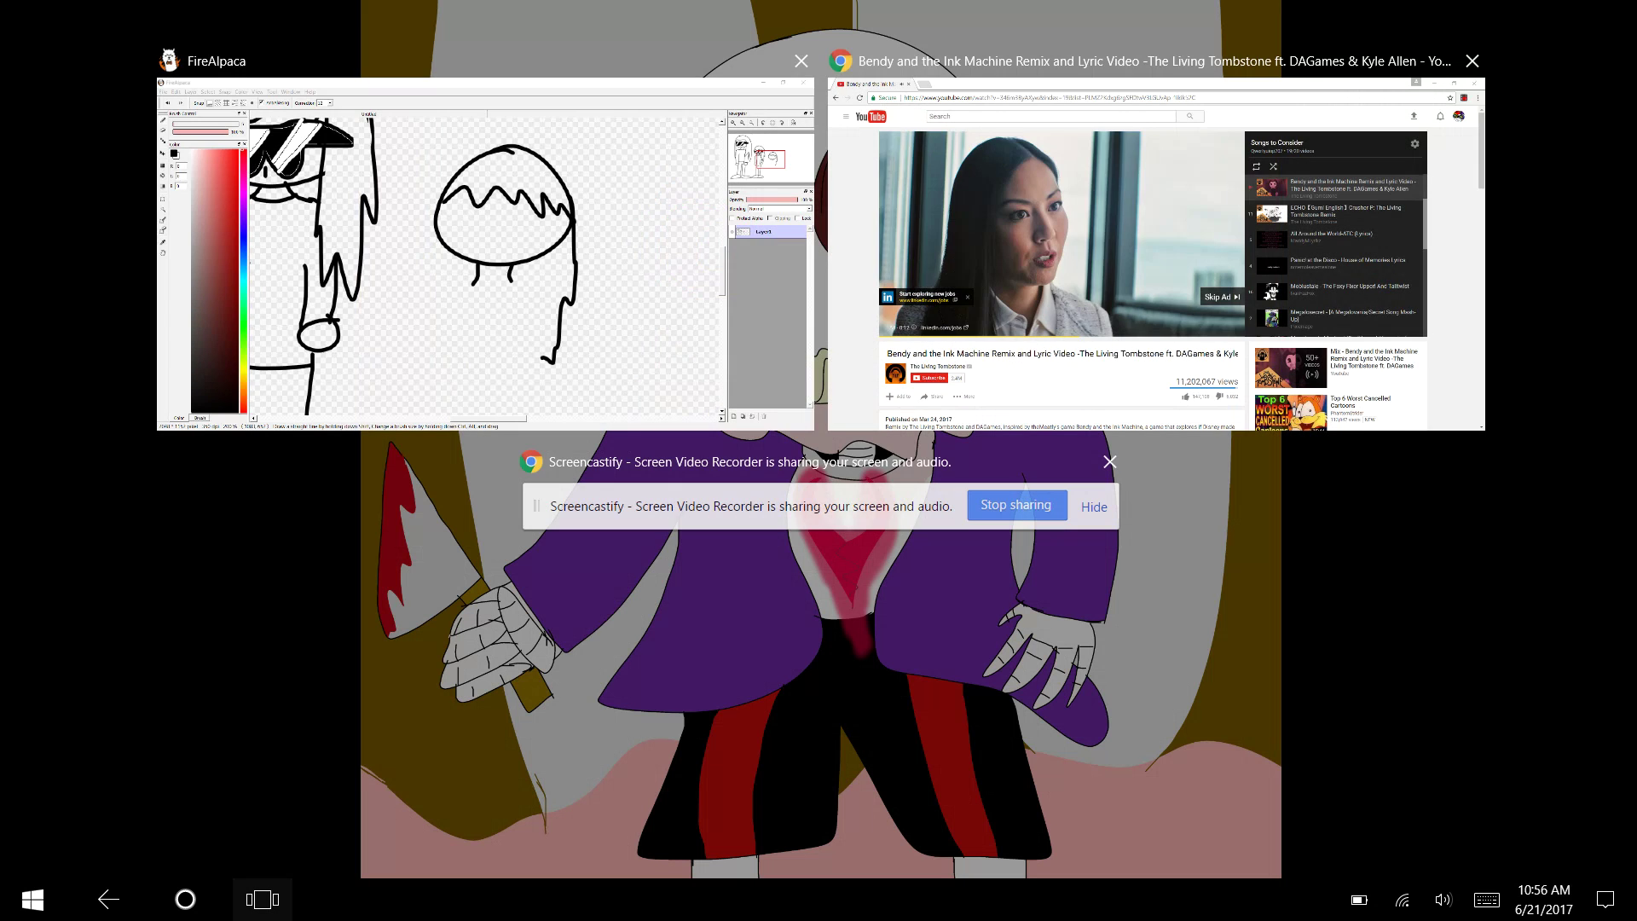
left_click(1262, 340)
left_click(983, 545)
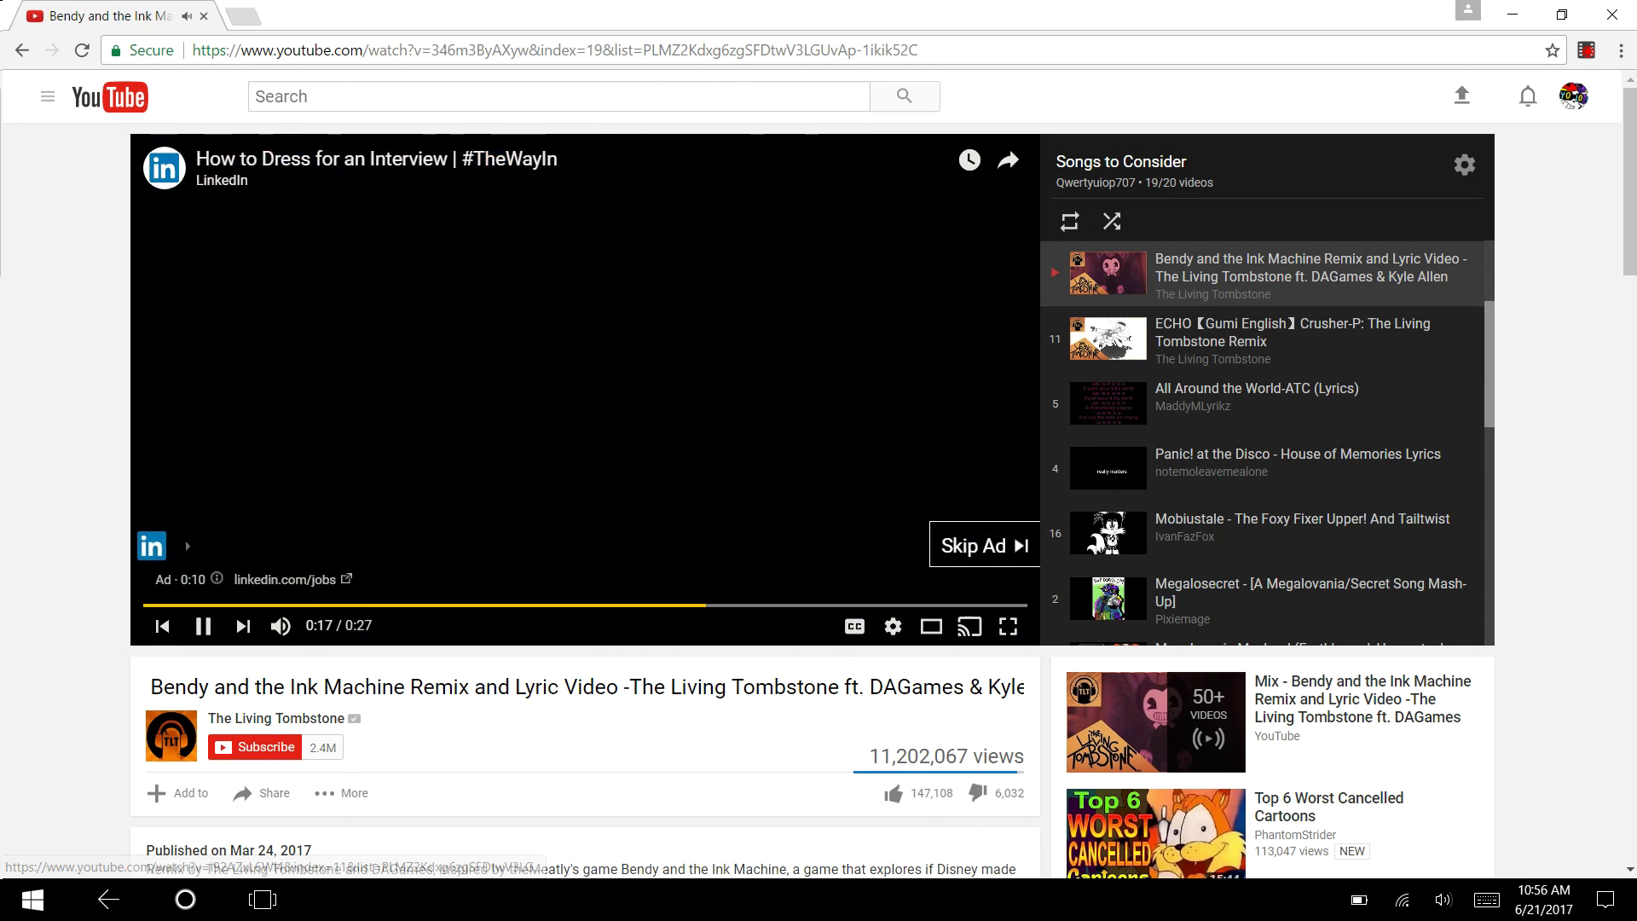
key("super+Tab")
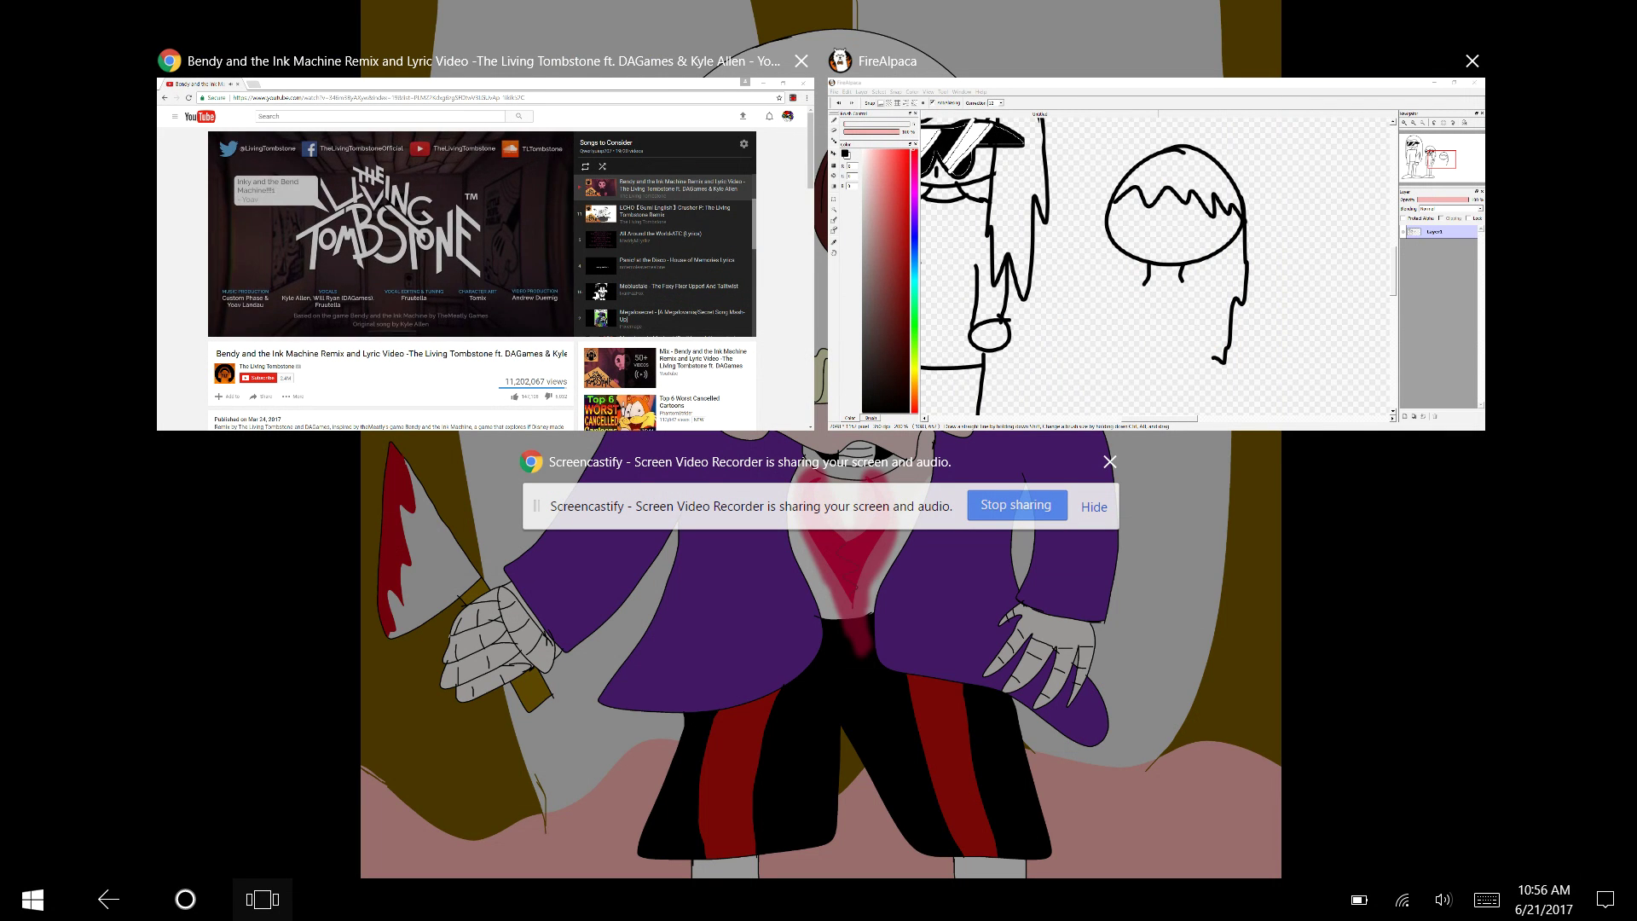
left_click(1332, 344)
Step: Draw the third character's rounded shoulders and straight arms with a round hand at the end of each
mouse_move(876, 510)
left_mouse_down()
mouse_move(895, 511)
mouse_move(961, 763)
mouse_move(957, 814)
left_mouse_up()
mouse_move(798, 511)
left_mouse_down()
mouse_move(707, 610)
mouse_move(701, 818)
left_mouse_up()
scroll(702, 834, "down", 3)
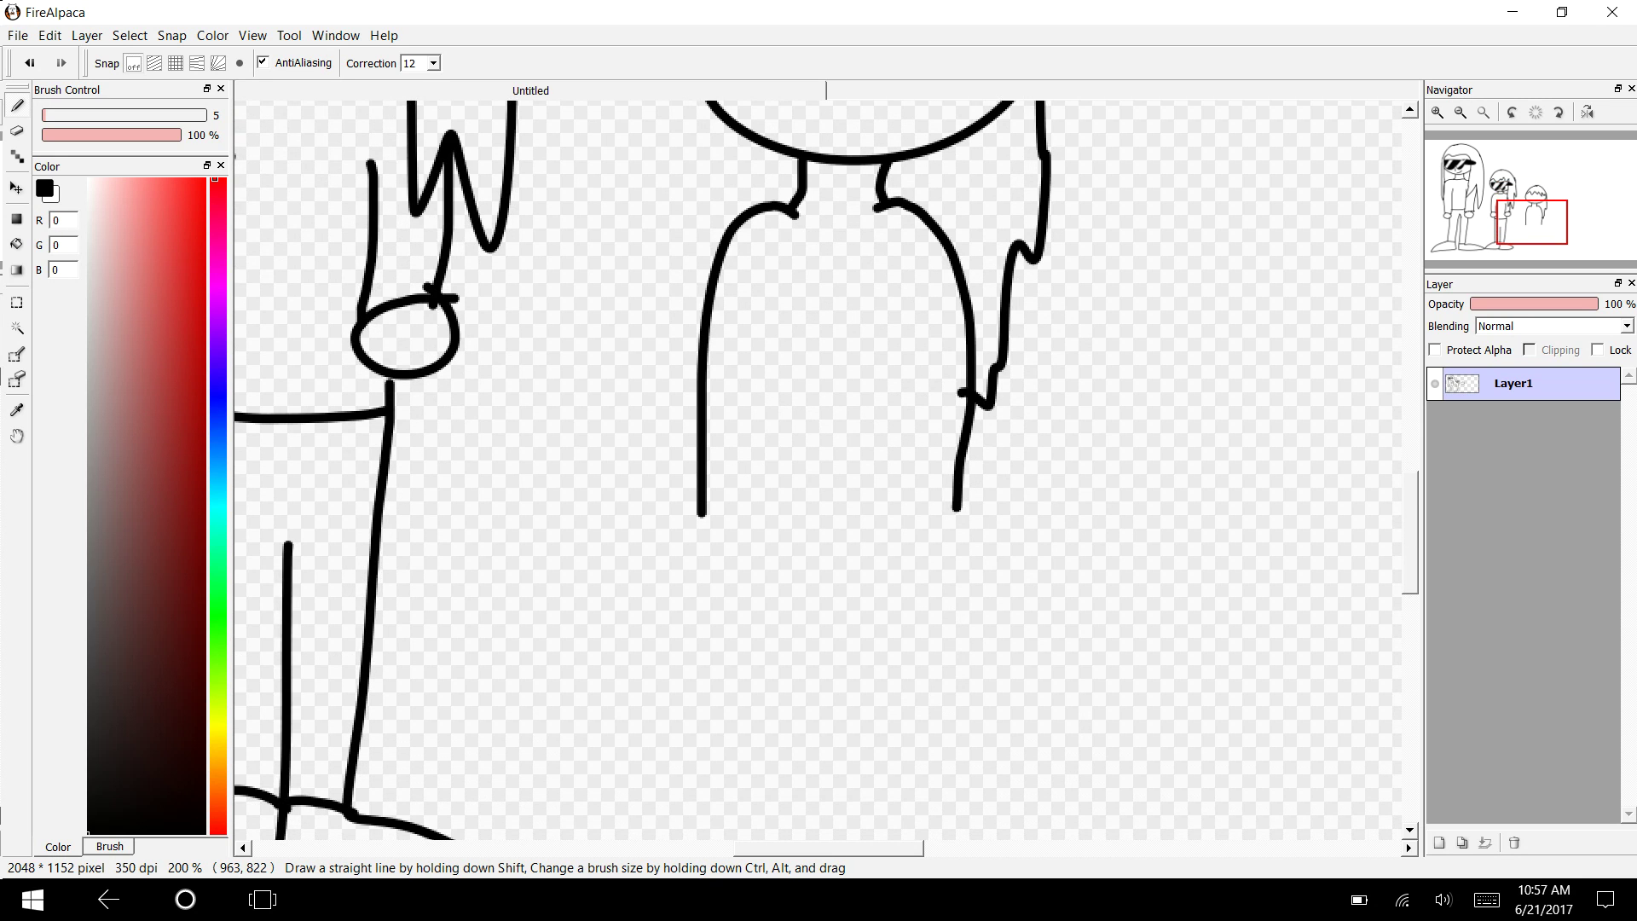
left_click_drag(764, 305, 752, 567)
mouse_move(918, 305)
left_mouse_down()
mouse_move(918, 547)
mouse_move(958, 570)
mouse_move(915, 552)
mouse_move(950, 539)
left_mouse_up()
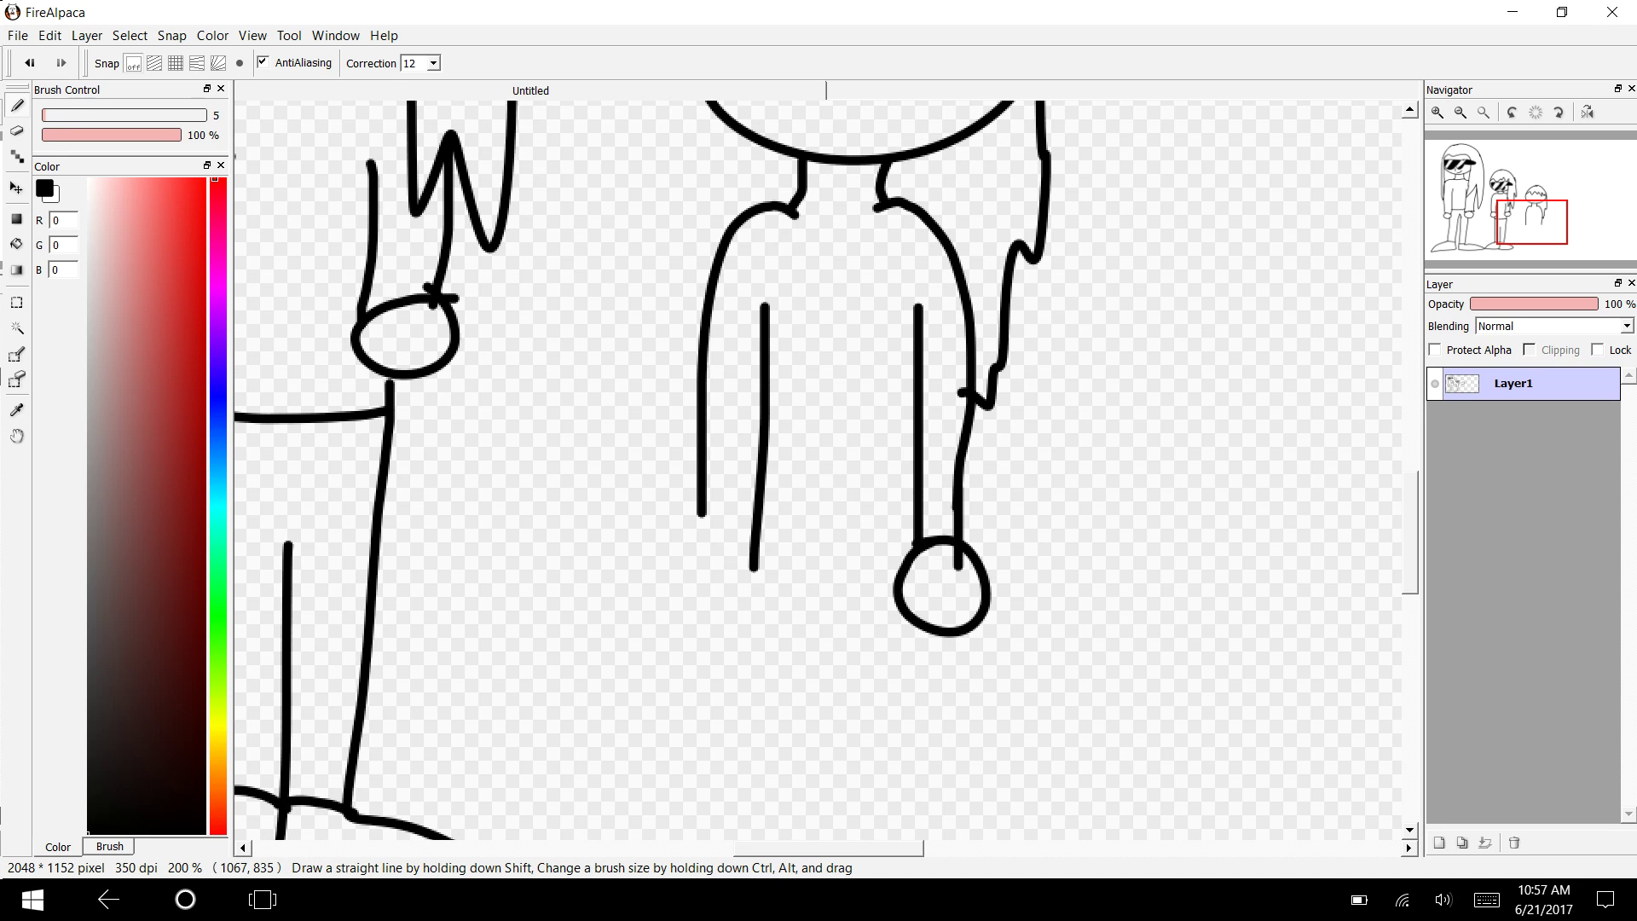
mouse_move(708, 511)
left_mouse_down()
mouse_move(679, 533)
mouse_move(748, 527)
mouse_move(686, 511)
left_mouse_up()
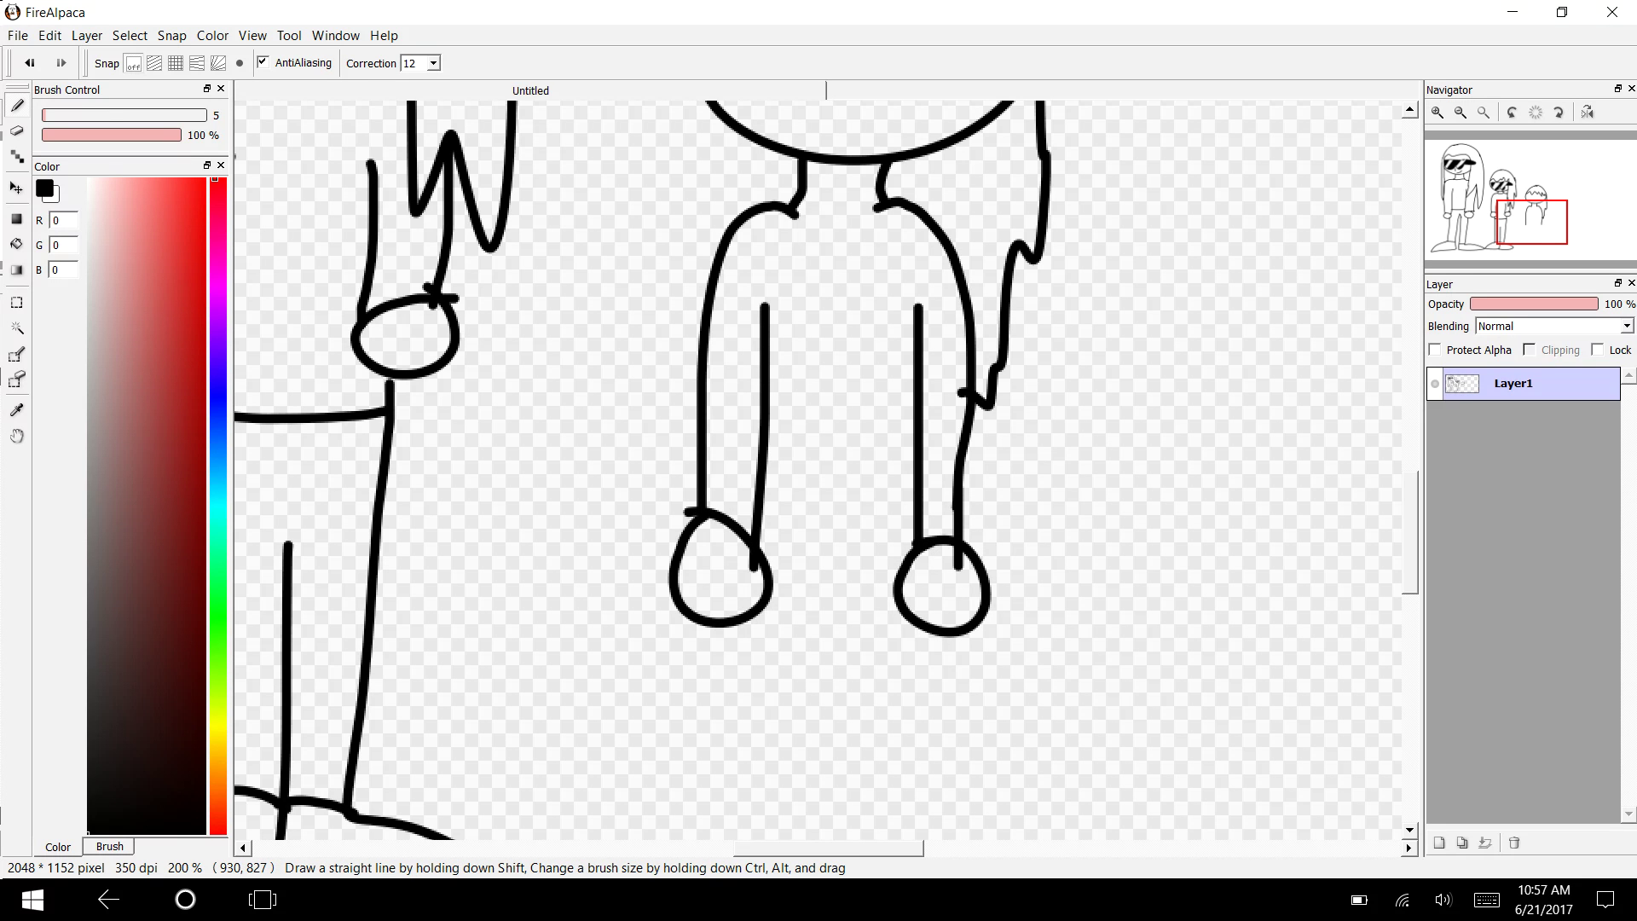
Step: Draw the third character's legs with a centre dividing line and a long pointed shoe on each side
scroll(669, 540, "down", 3)
mouse_move(731, 378)
left_mouse_down()
mouse_move(705, 614)
mouse_move(554, 646)
mouse_move(682, 669)
mouse_move(839, 629)
mouse_move(833, 349)
left_mouse_up()
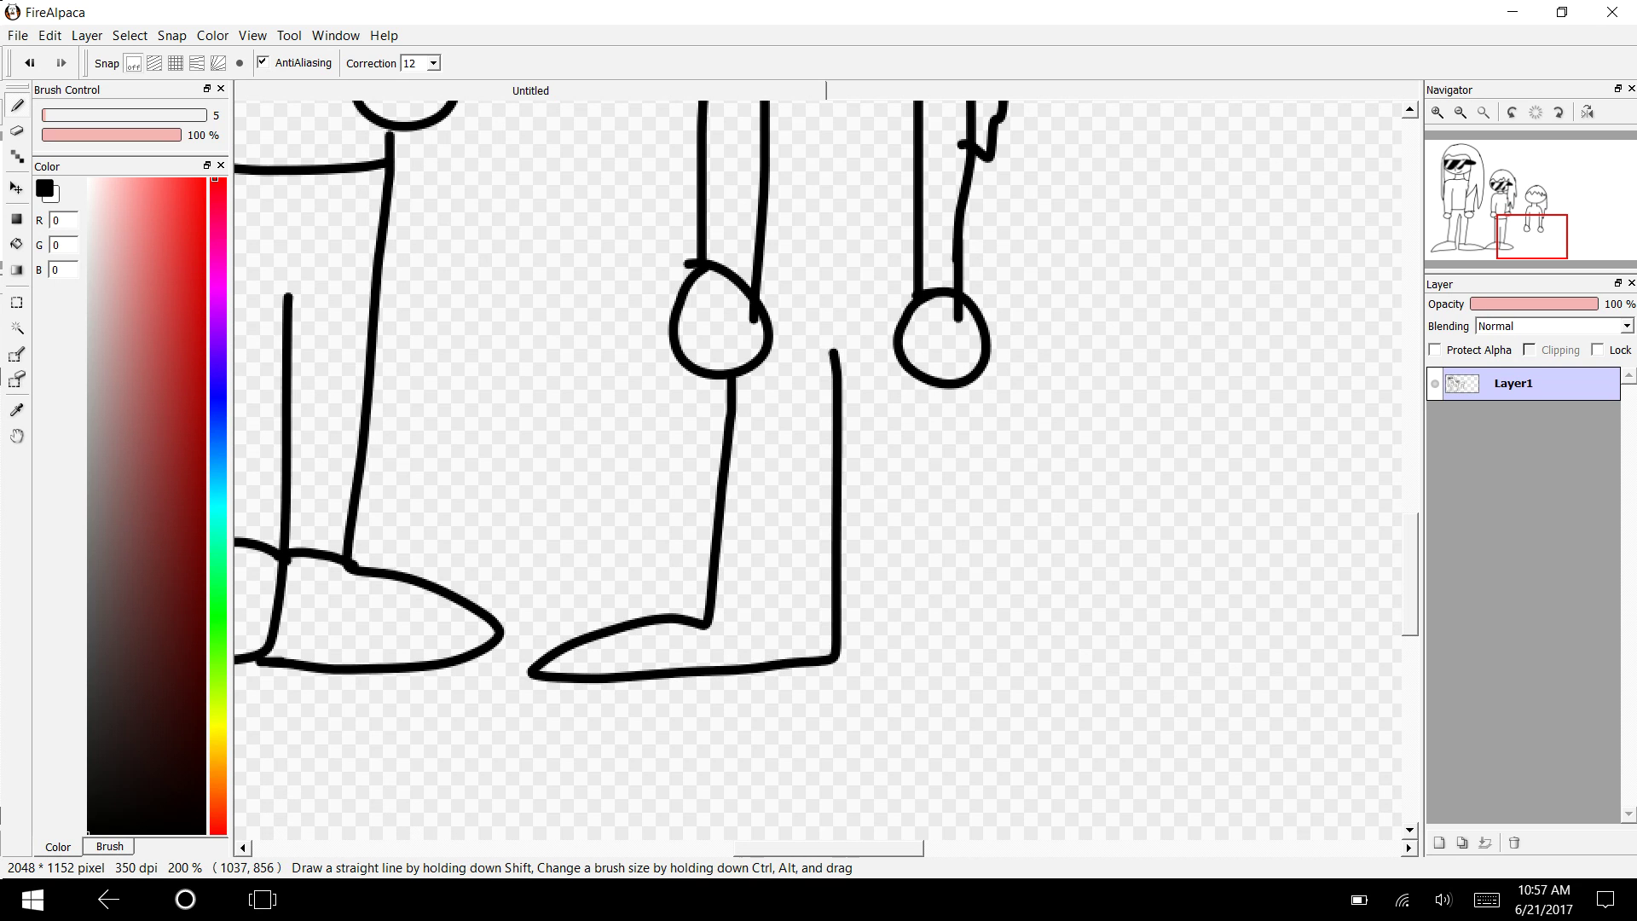
mouse_move(944, 386)
left_mouse_down()
mouse_move(946, 579)
mouse_move(1108, 652)
mouse_move(828, 670)
left_mouse_up()
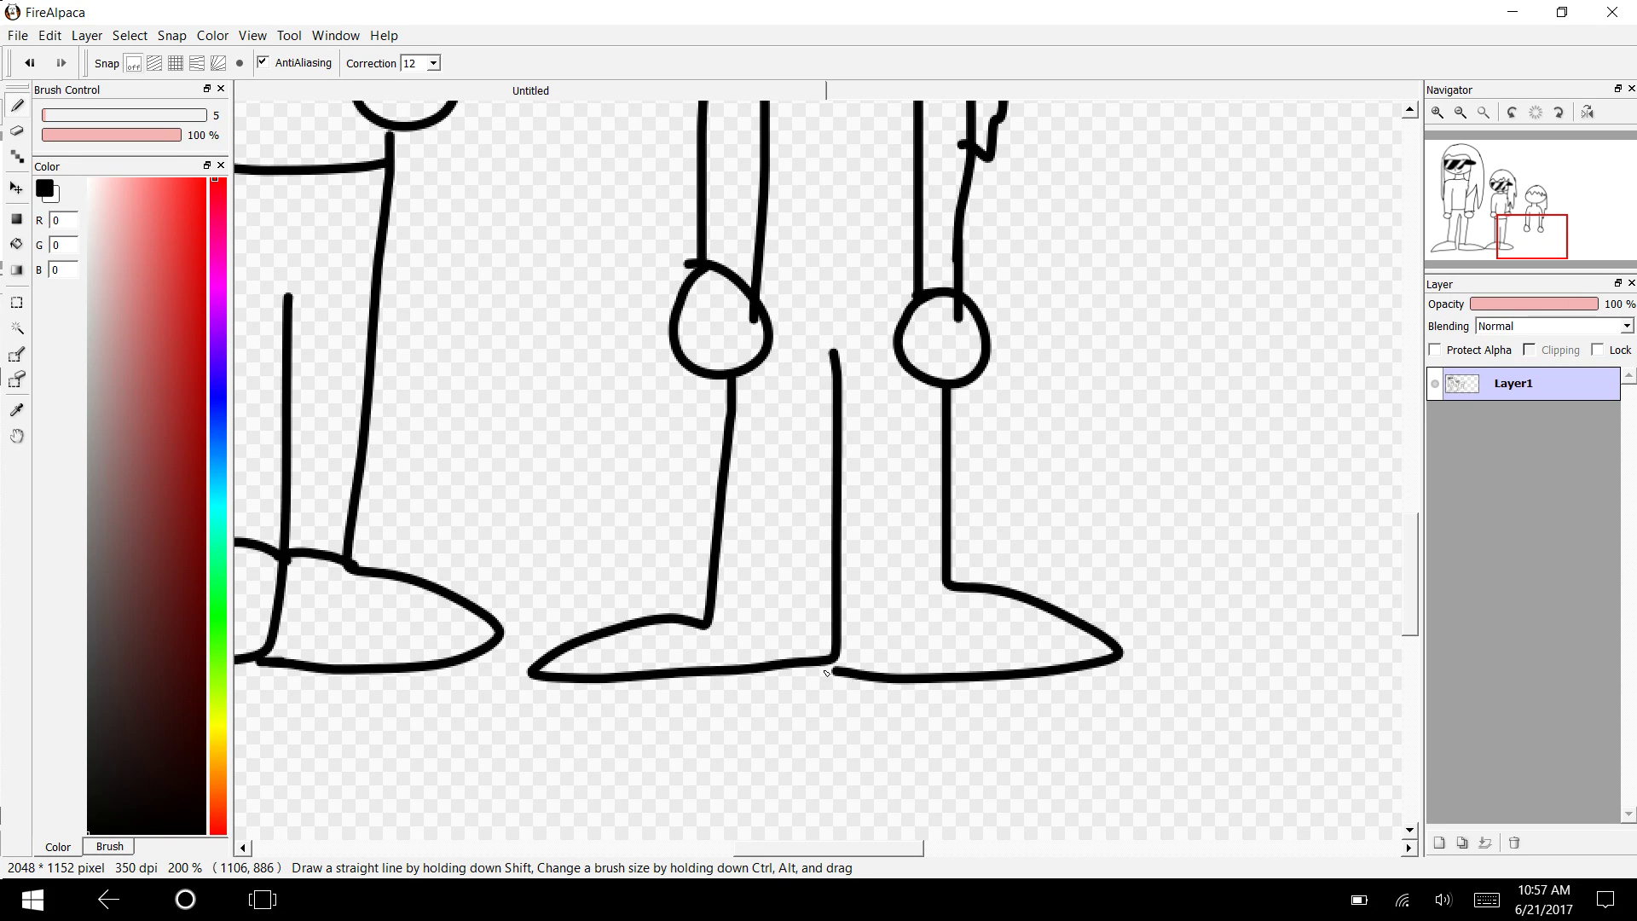
Step: Draw a straight hem line between the third character's hands and erase the top end of the centre leg line
scroll(1395, 572, "up", 5)
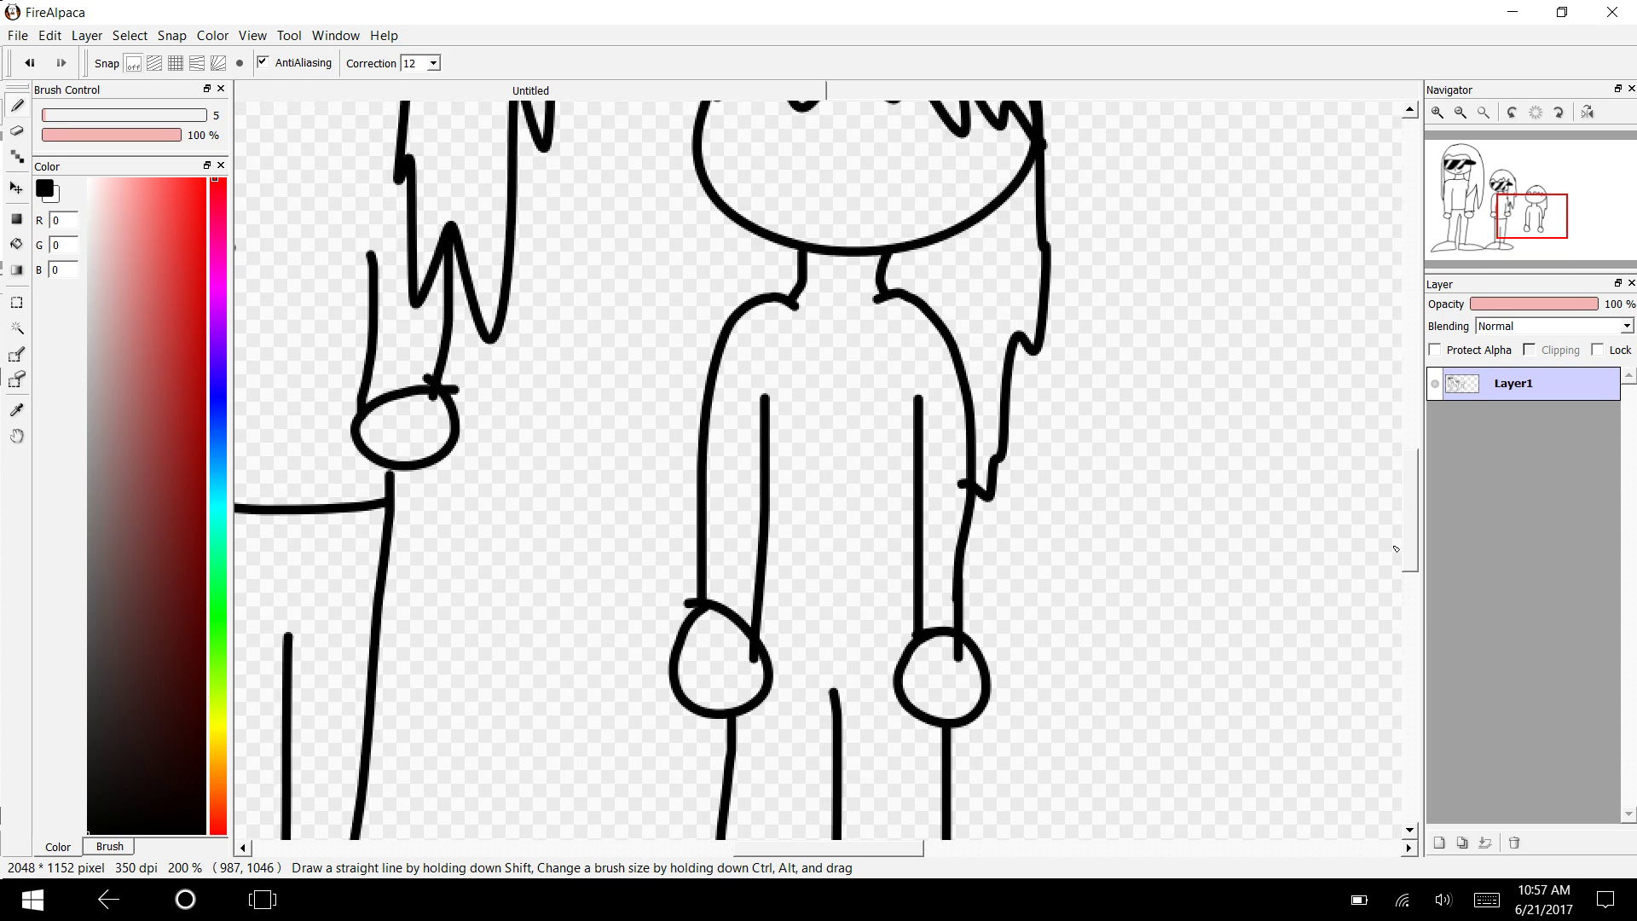
left_click_drag(901, 566, 754, 567)
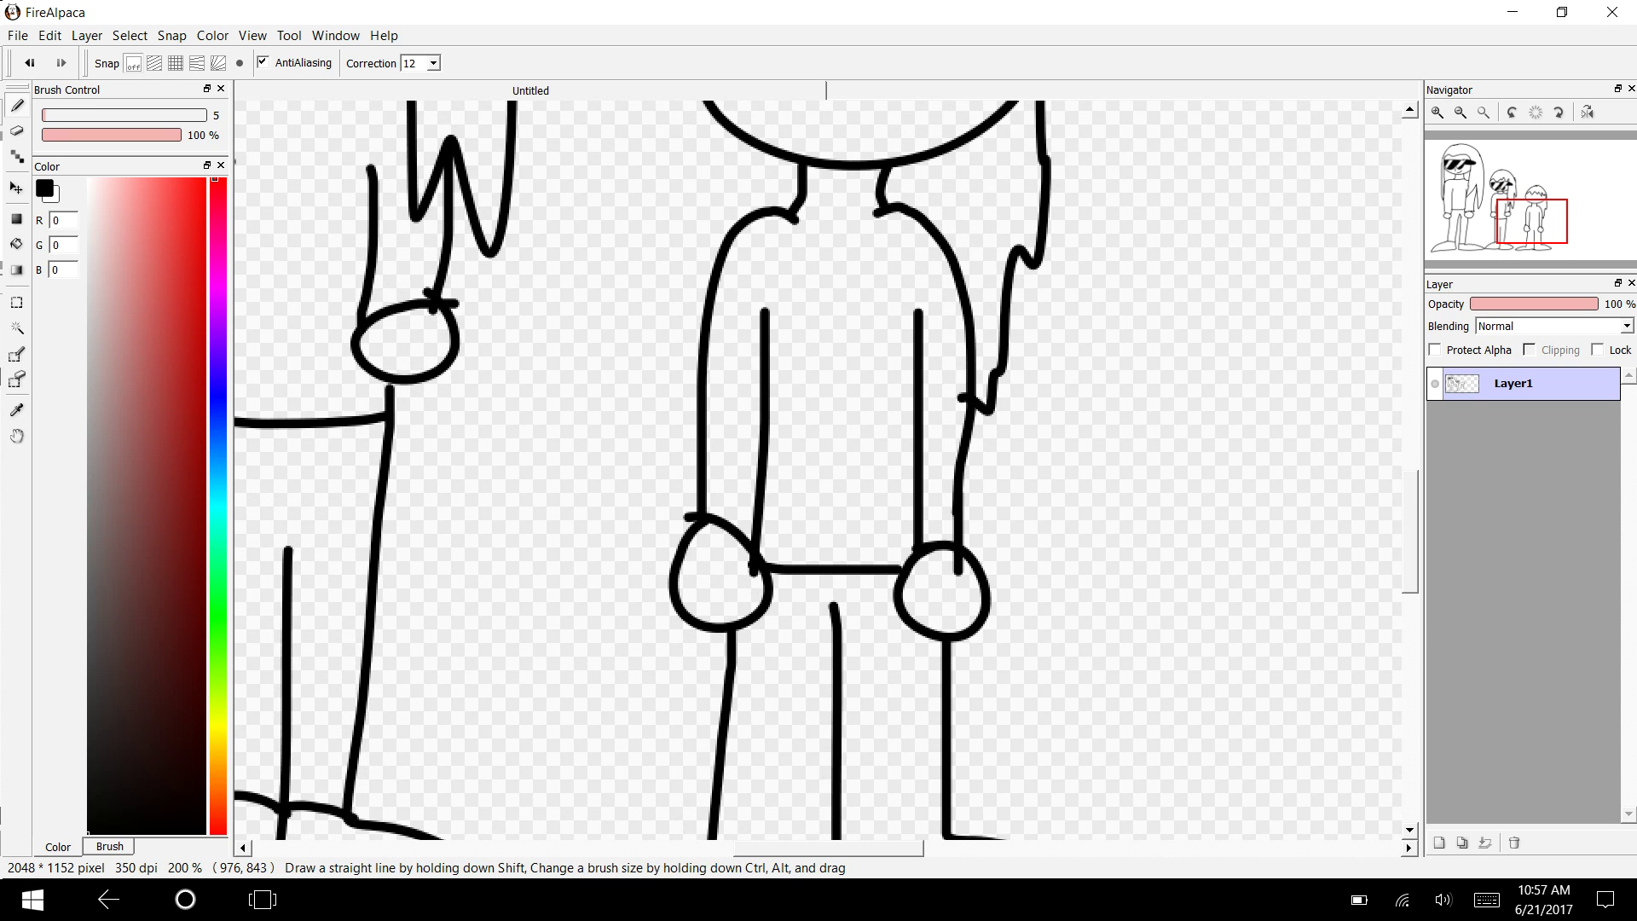
key("e")
left_click_drag(832, 602, 837, 682)
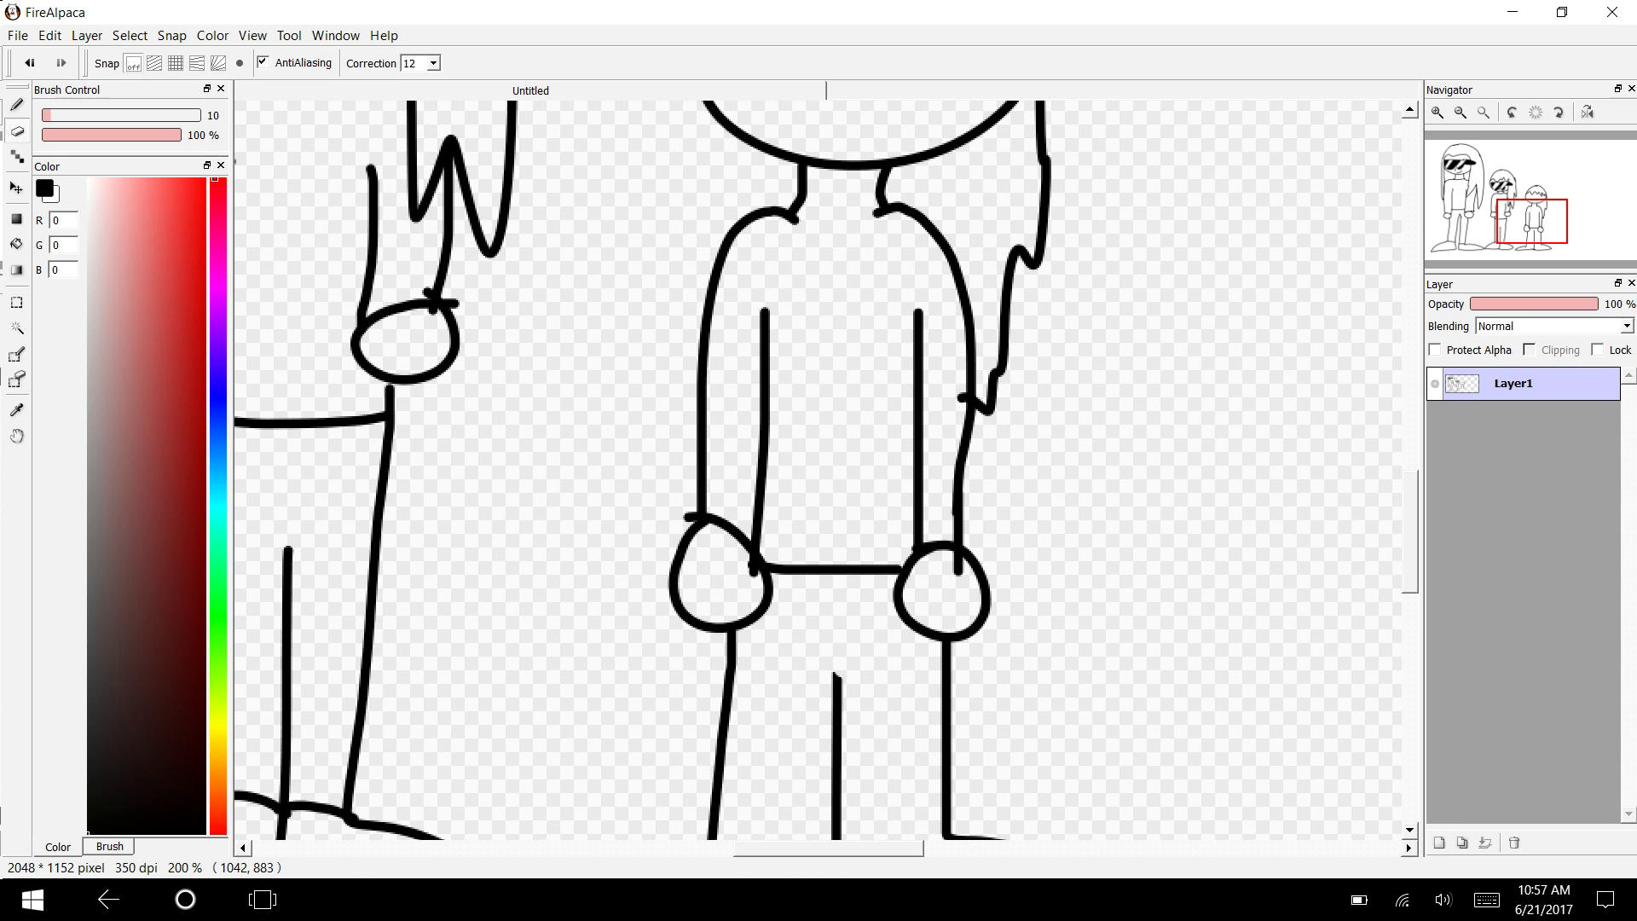
Step: Join the third character's shoe soles and draw the ankle lines across both legs with the black brush
key("b")
scroll(821, 595, "down", 5)
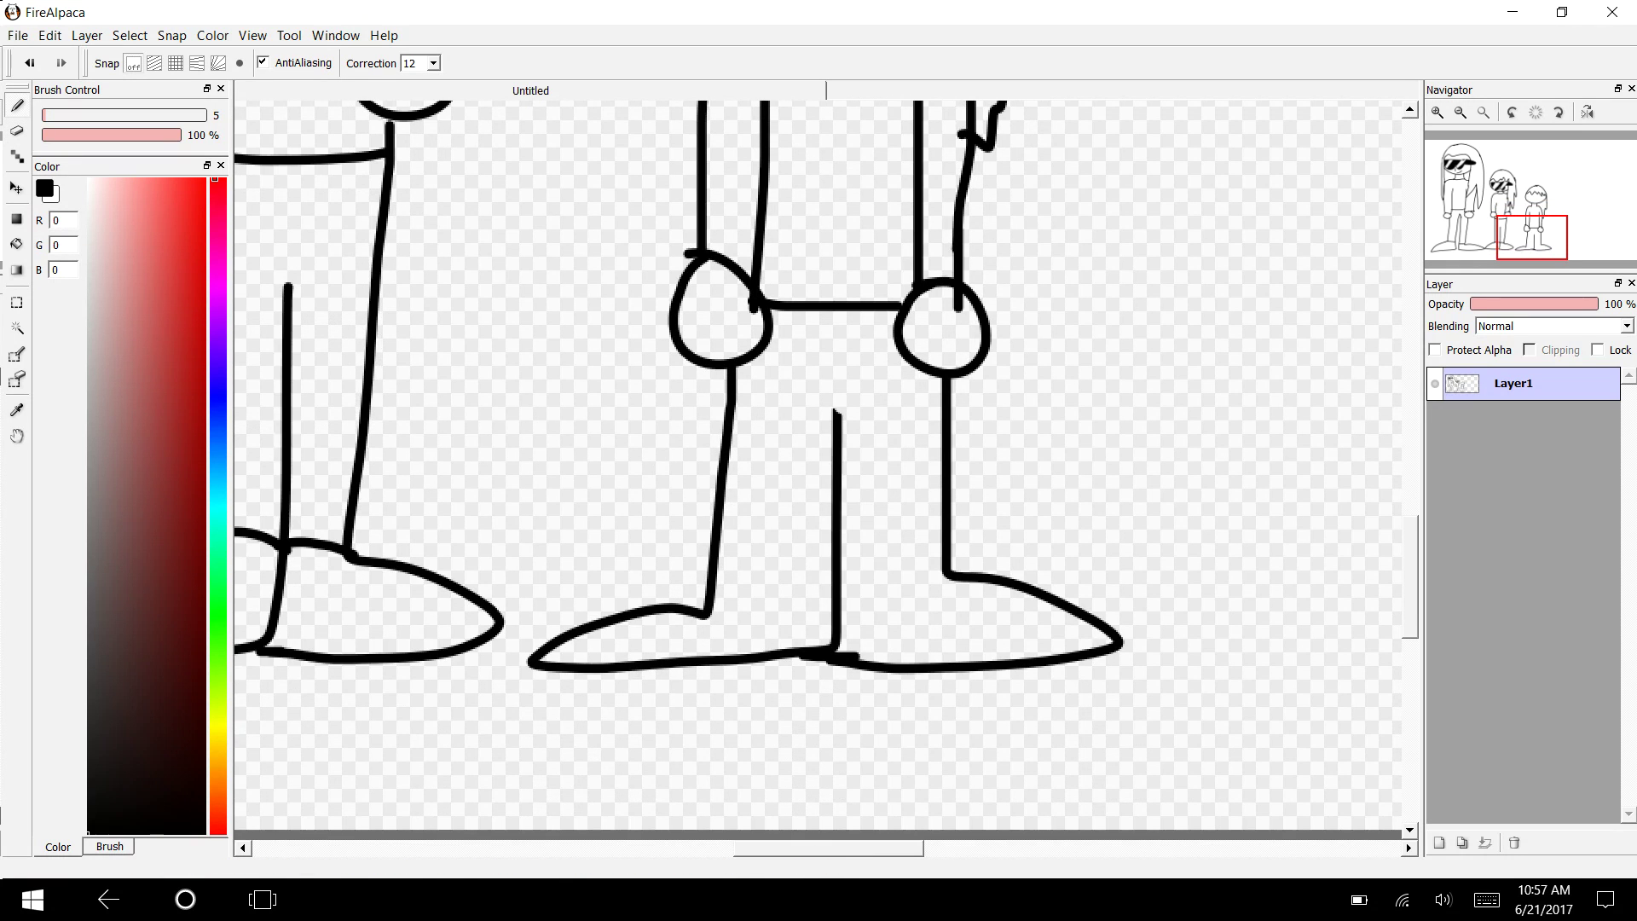
left_click_drag(834, 575, 712, 570)
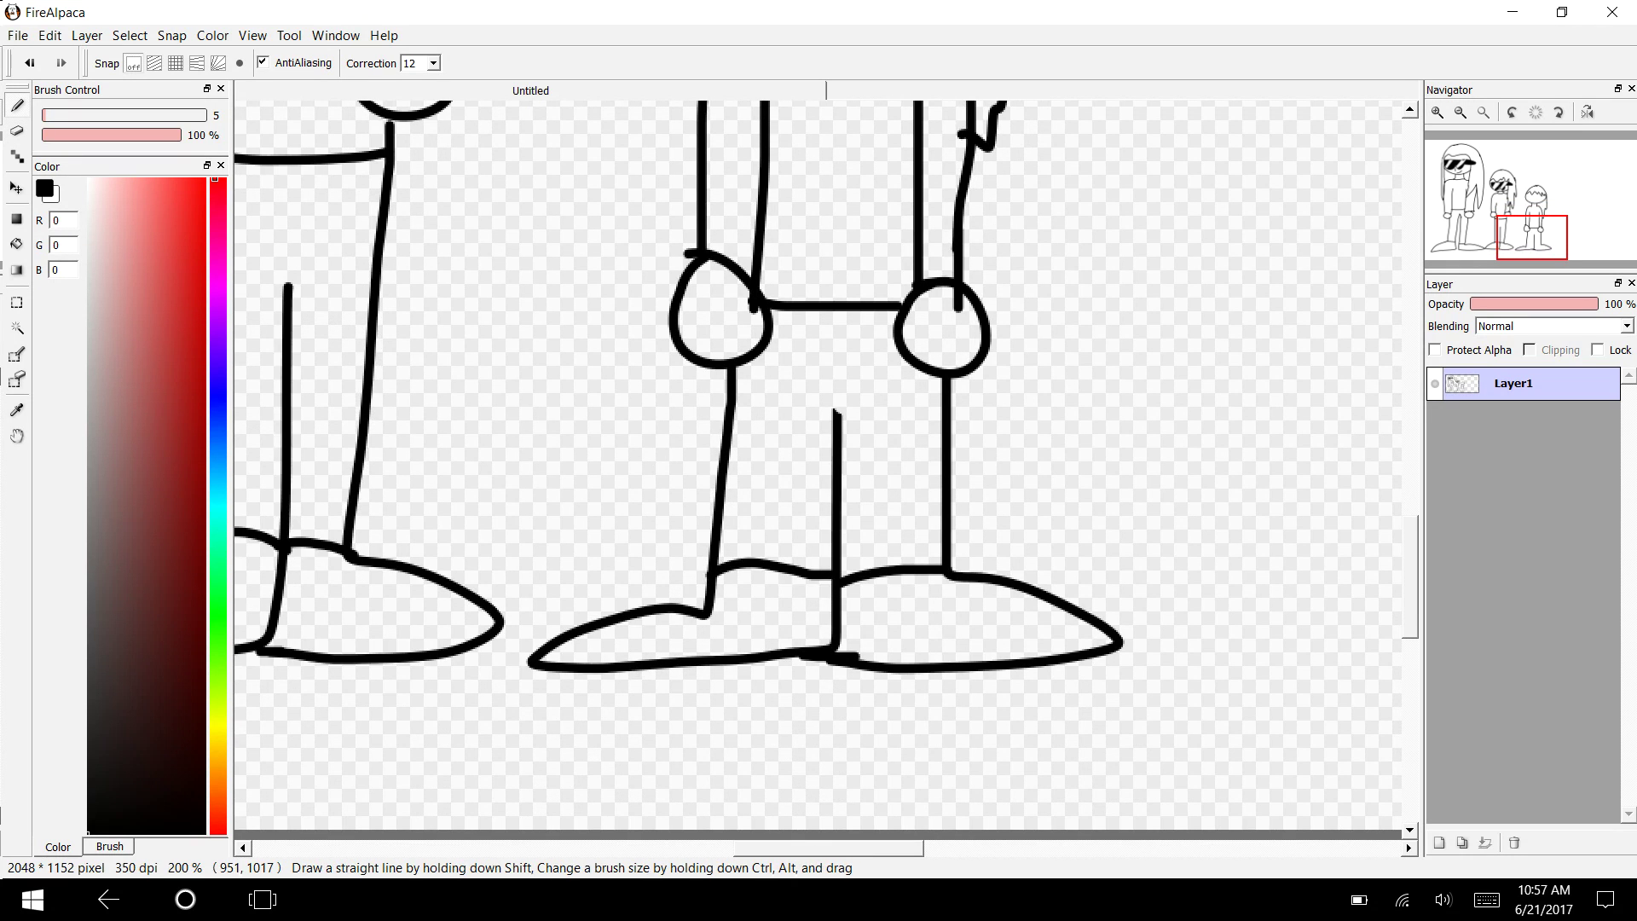
Step: Draw the third character's neckline and outline wide glasses with a side arm reaching the head's edge
scroll(818, 469, "up", 10)
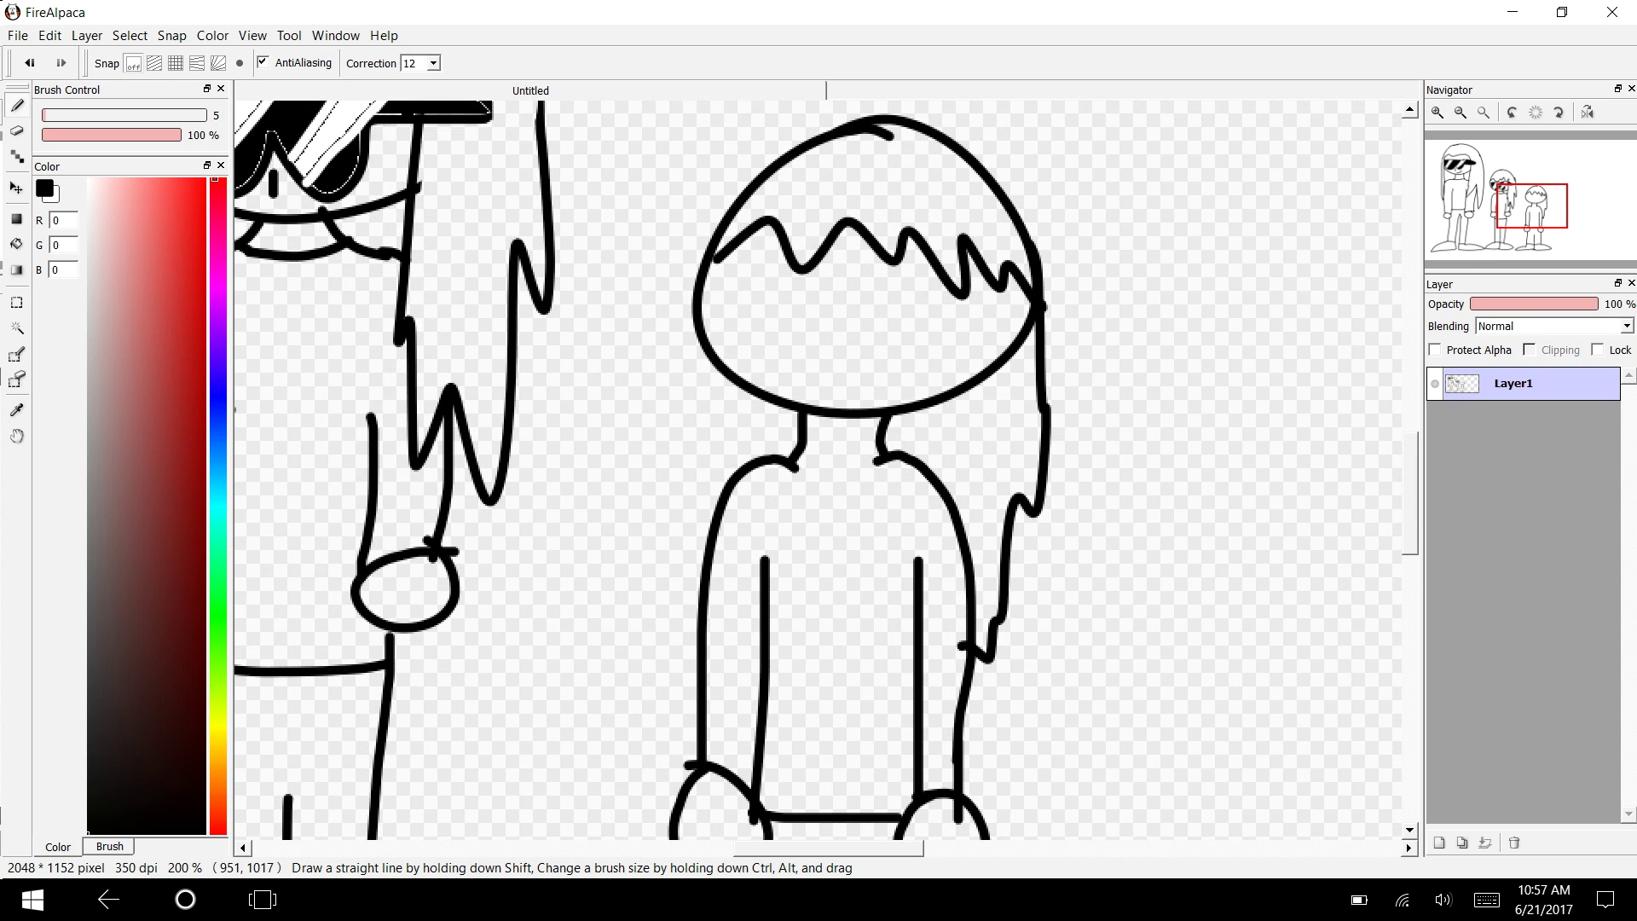
left_click_drag(793, 466, 878, 461)
mouse_move(938, 297)
left_mouse_down()
mouse_move(888, 290)
mouse_move(763, 375)
mouse_move(989, 339)
mouse_move(904, 296)
left_mouse_up()
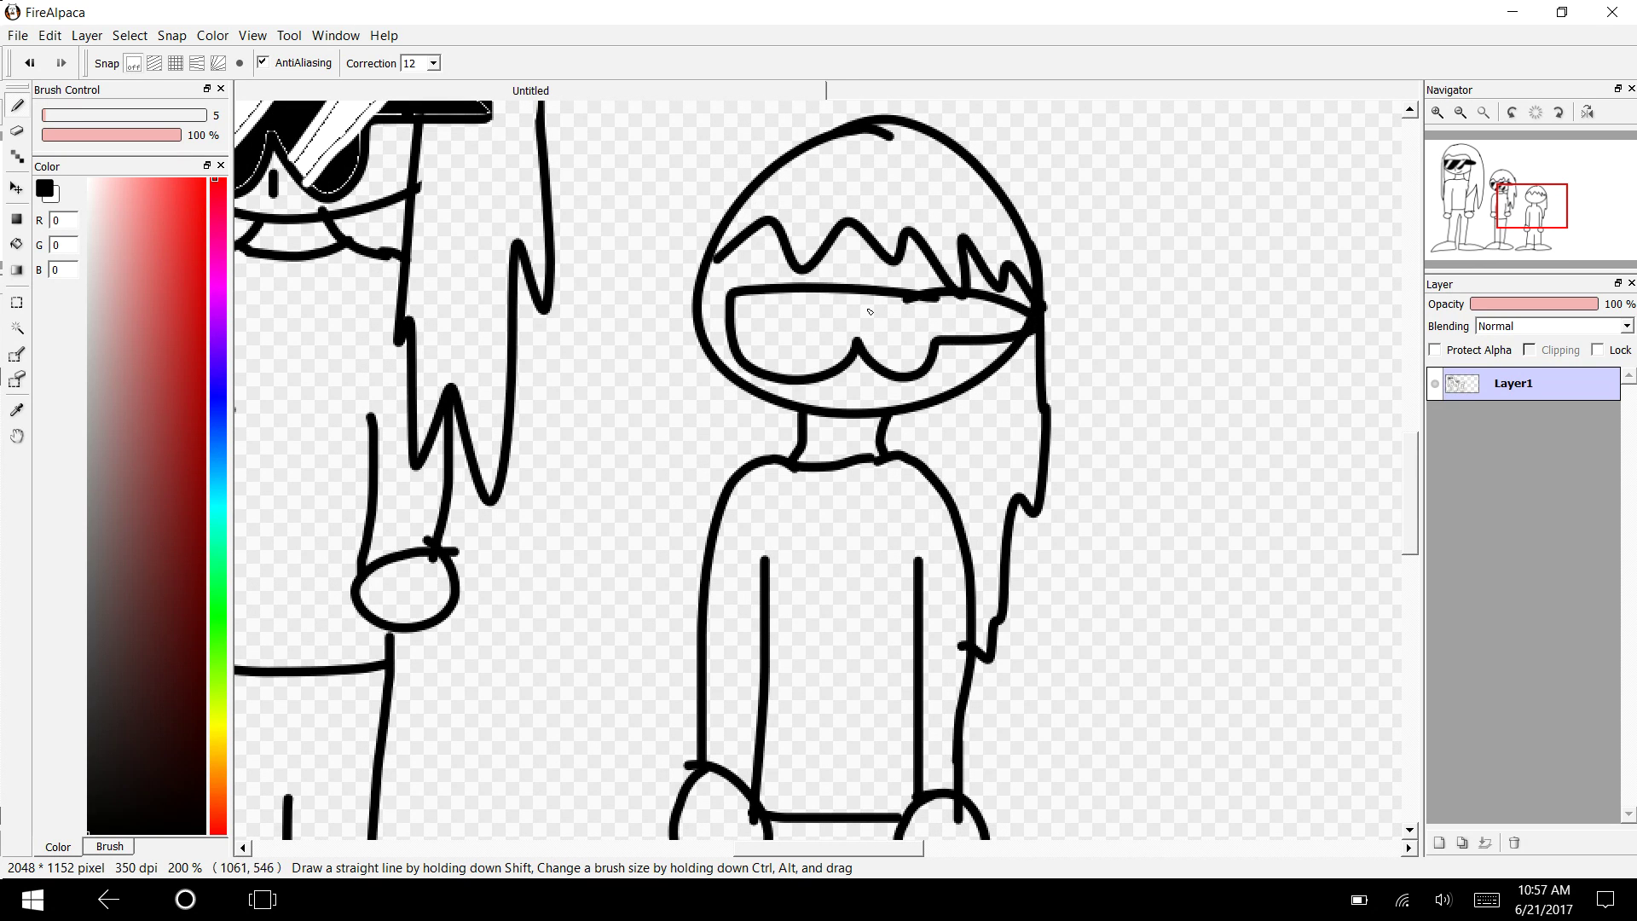
Step: Draw a short vertical nose line below the bridge of the third head's glasses and fill the glasses with black
left_click_drag(857, 372, 857, 400)
left_click(16, 243)
left_click(788, 305)
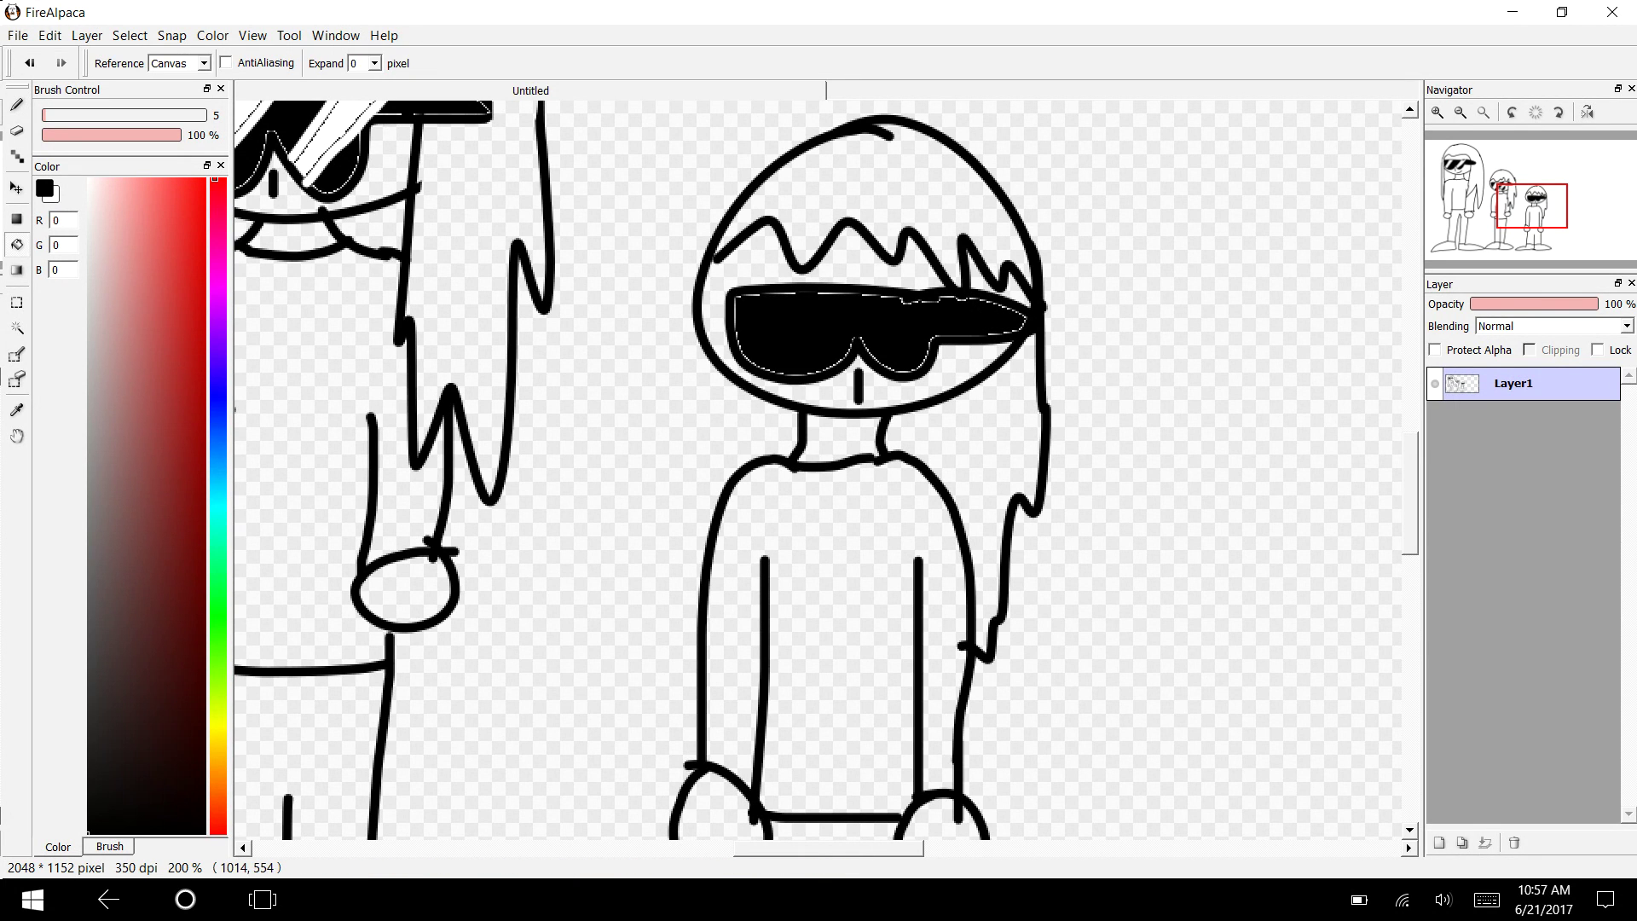
Step: Draw slanted white reflection lines across both lenses of the third character's black glasses with the brush
key("b")
key("x")
left_click_drag(796, 296, 753, 359)
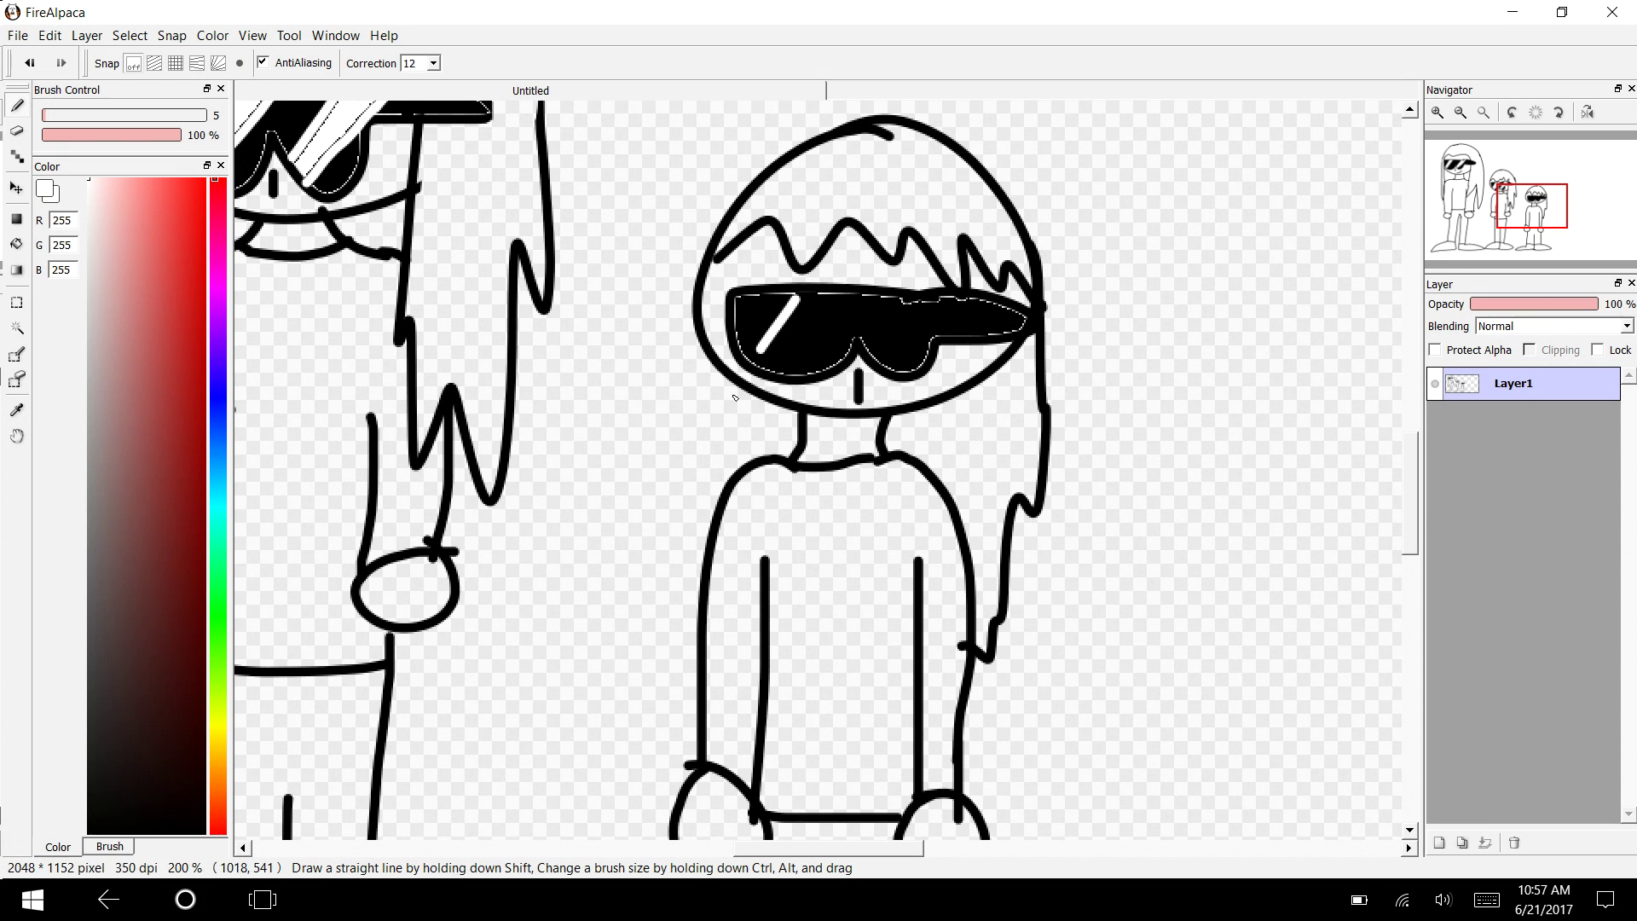
left_click_drag(850, 297, 803, 375)
mouse_move(914, 292)
left_mouse_down()
mouse_move(868, 363)
mouse_move(936, 329)
mouse_move(904, 369)
left_mouse_up()
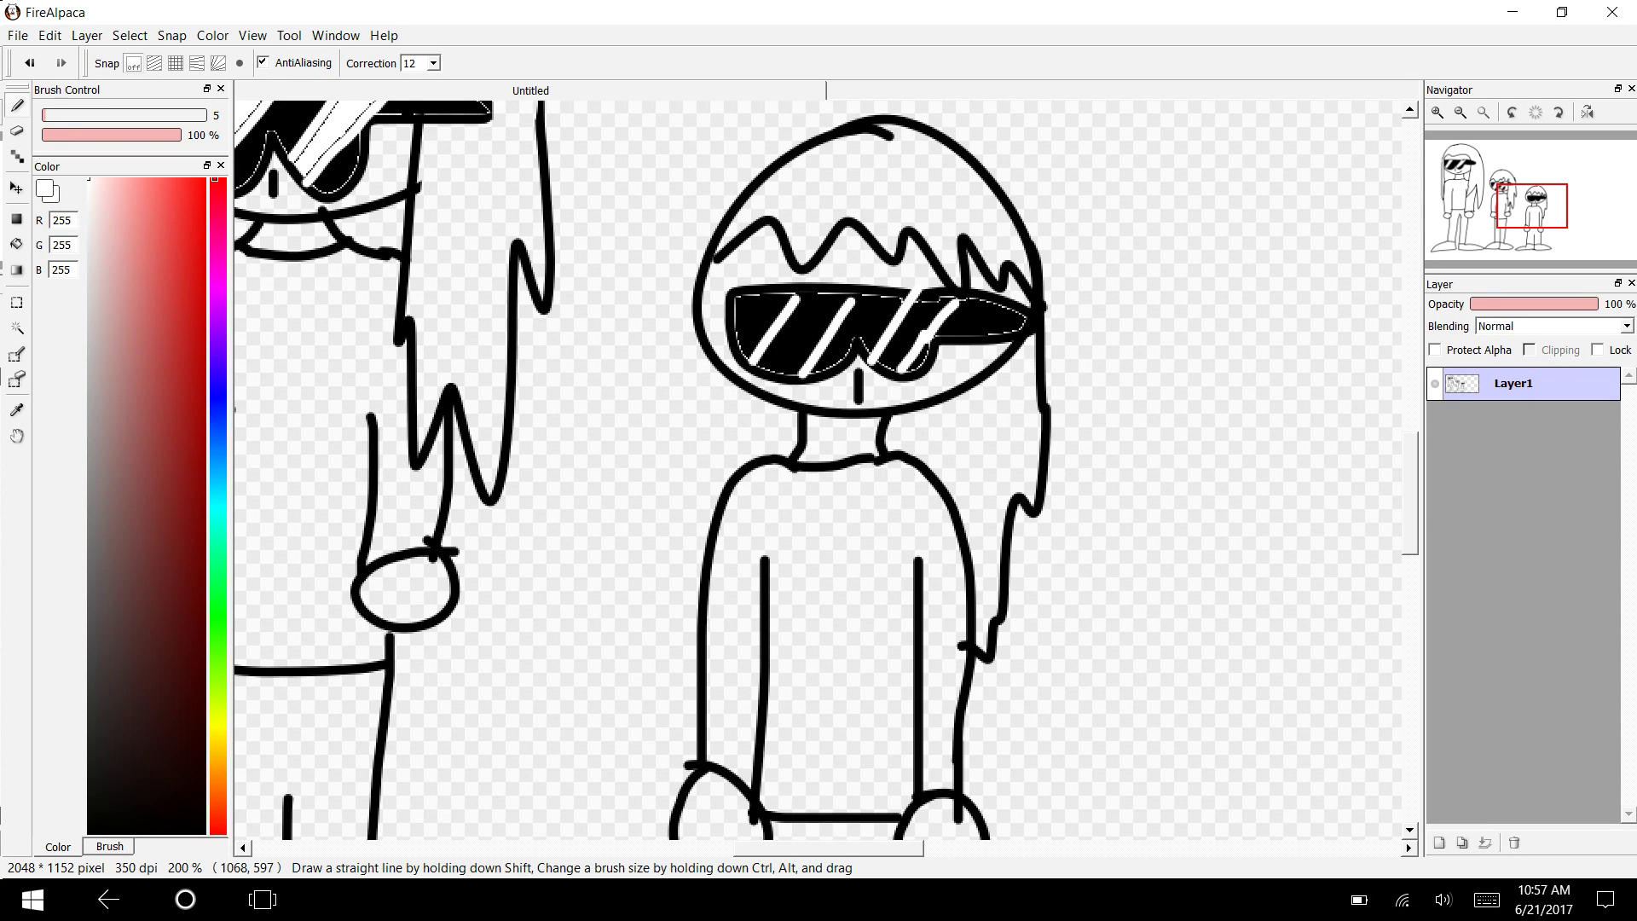
Step: Close the upper gaps of the reflection lines and fill the areas between each pair of lines with white on both lenses
key("e")
key("g")
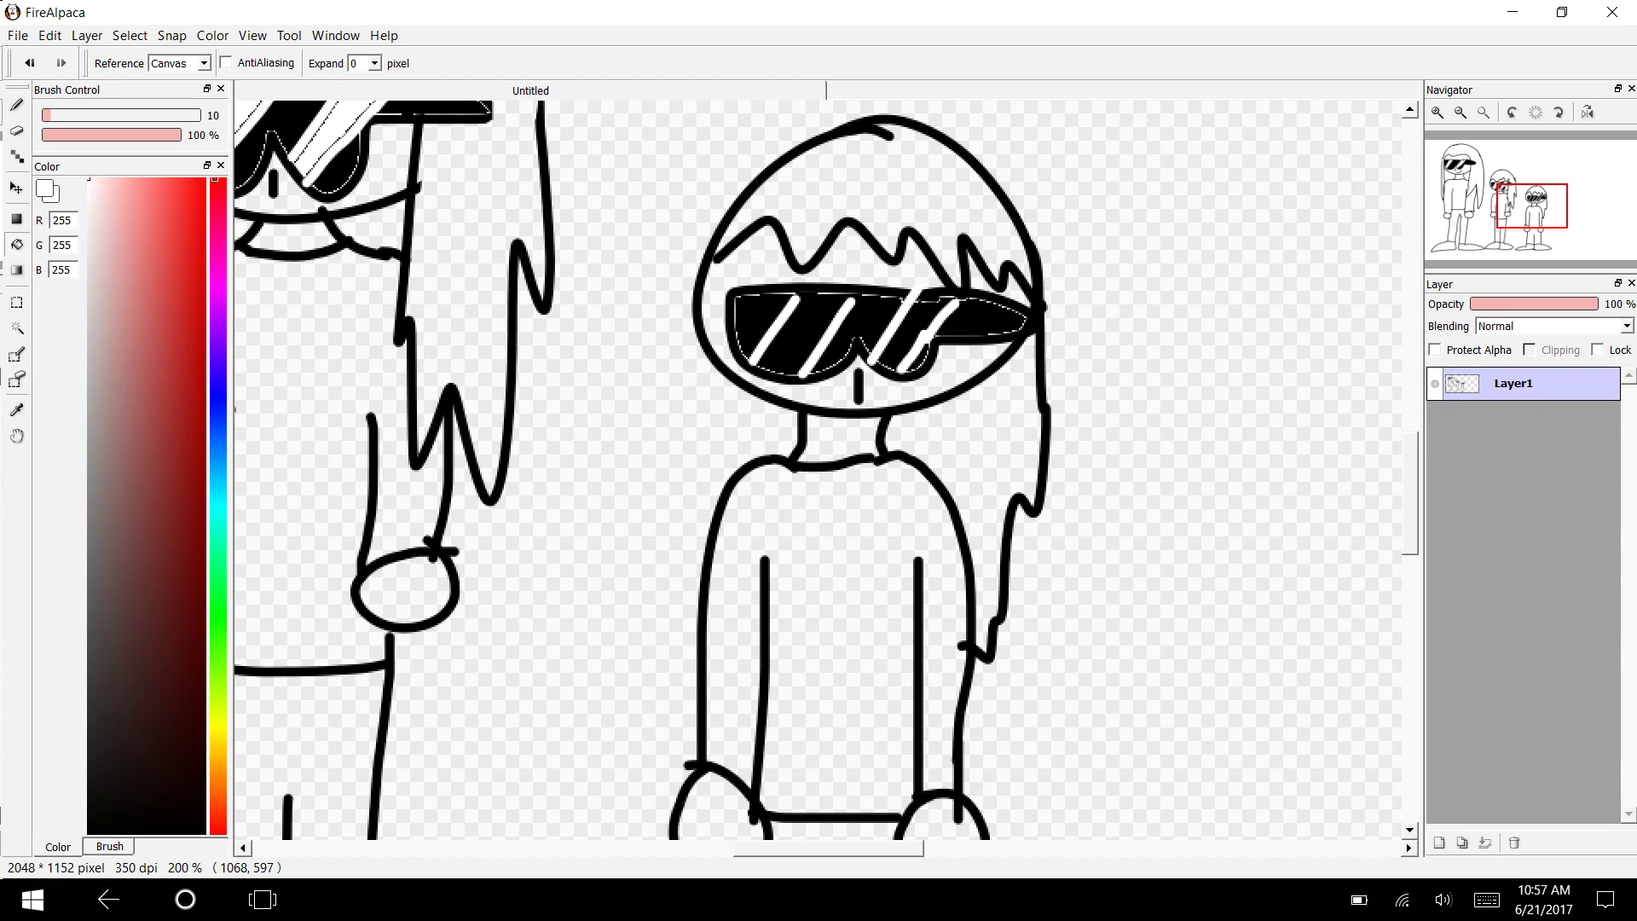
left_click(811, 332)
key("ctrl+z")
key("b")
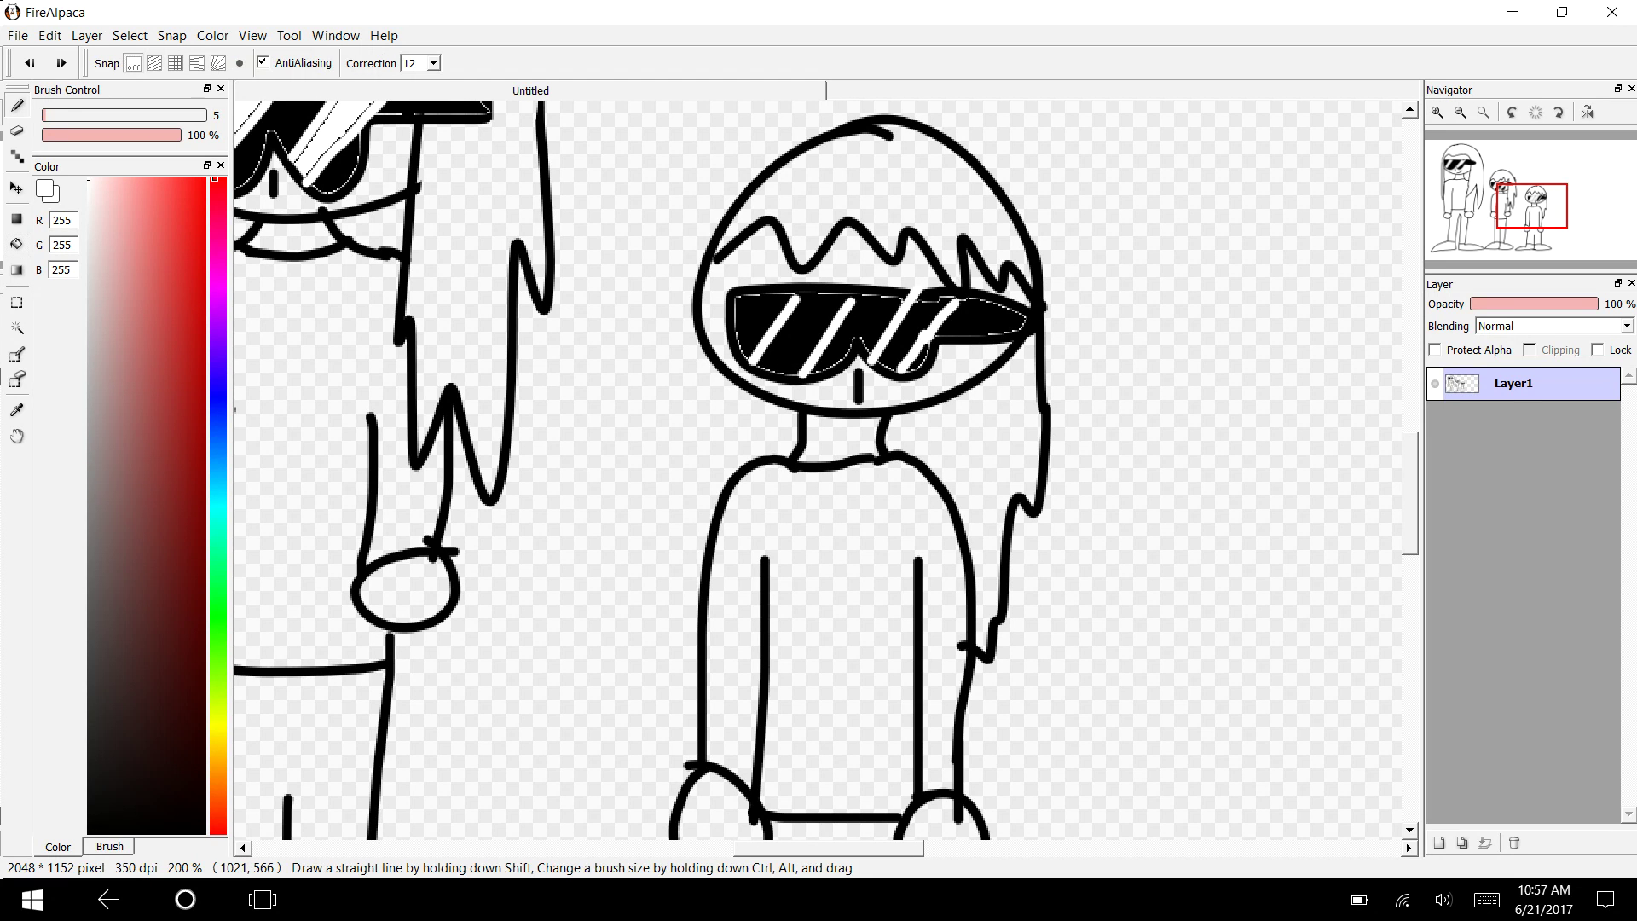
mouse_move(868, 292)
left_mouse_down()
mouse_move(846, 317)
mouse_move(778, 312)
left_mouse_up()
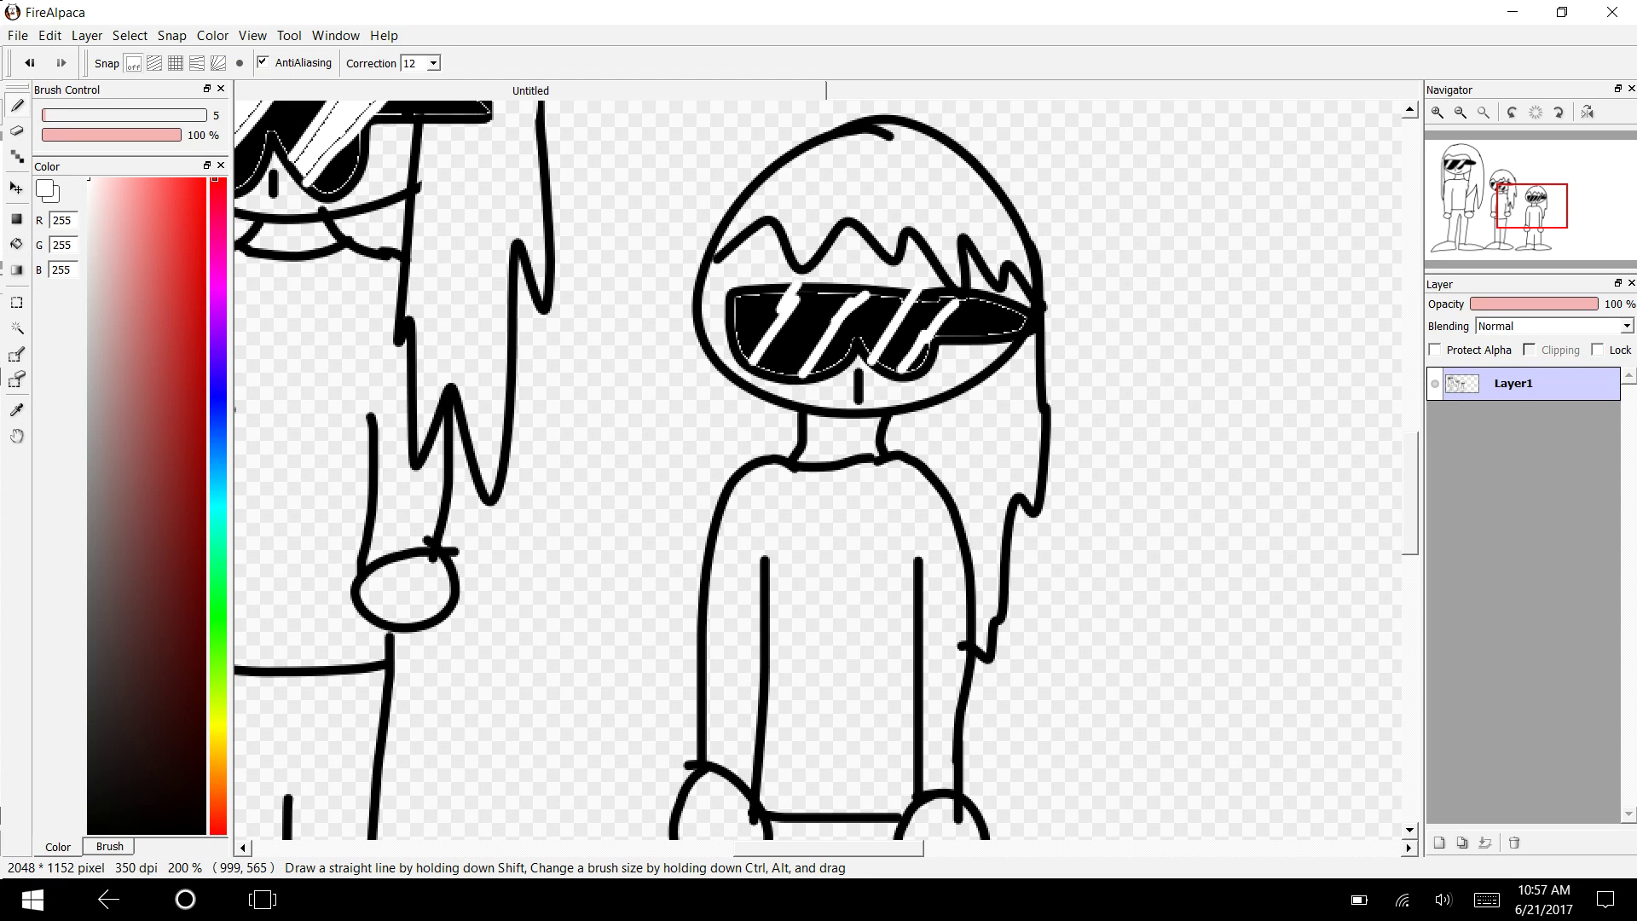
key("g")
left_click(807, 312)
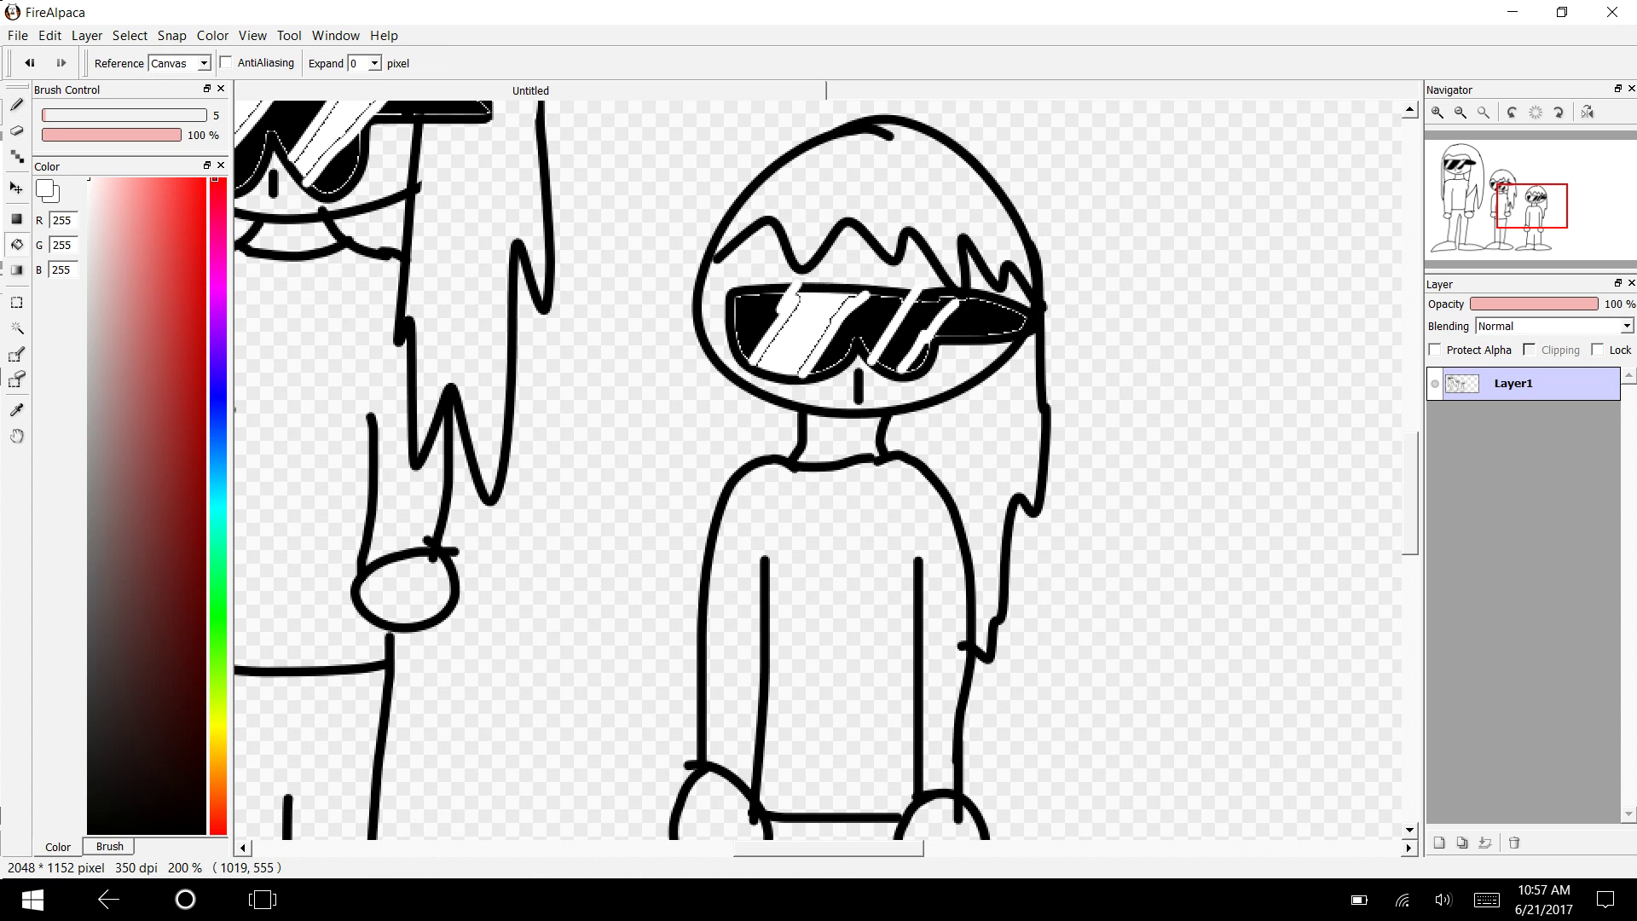
left_click(907, 328)
Step: Draw a black hair strand from the side of the third character's head opposite the long hair down to the shoulder
scroll(818, 469, "up", 2)
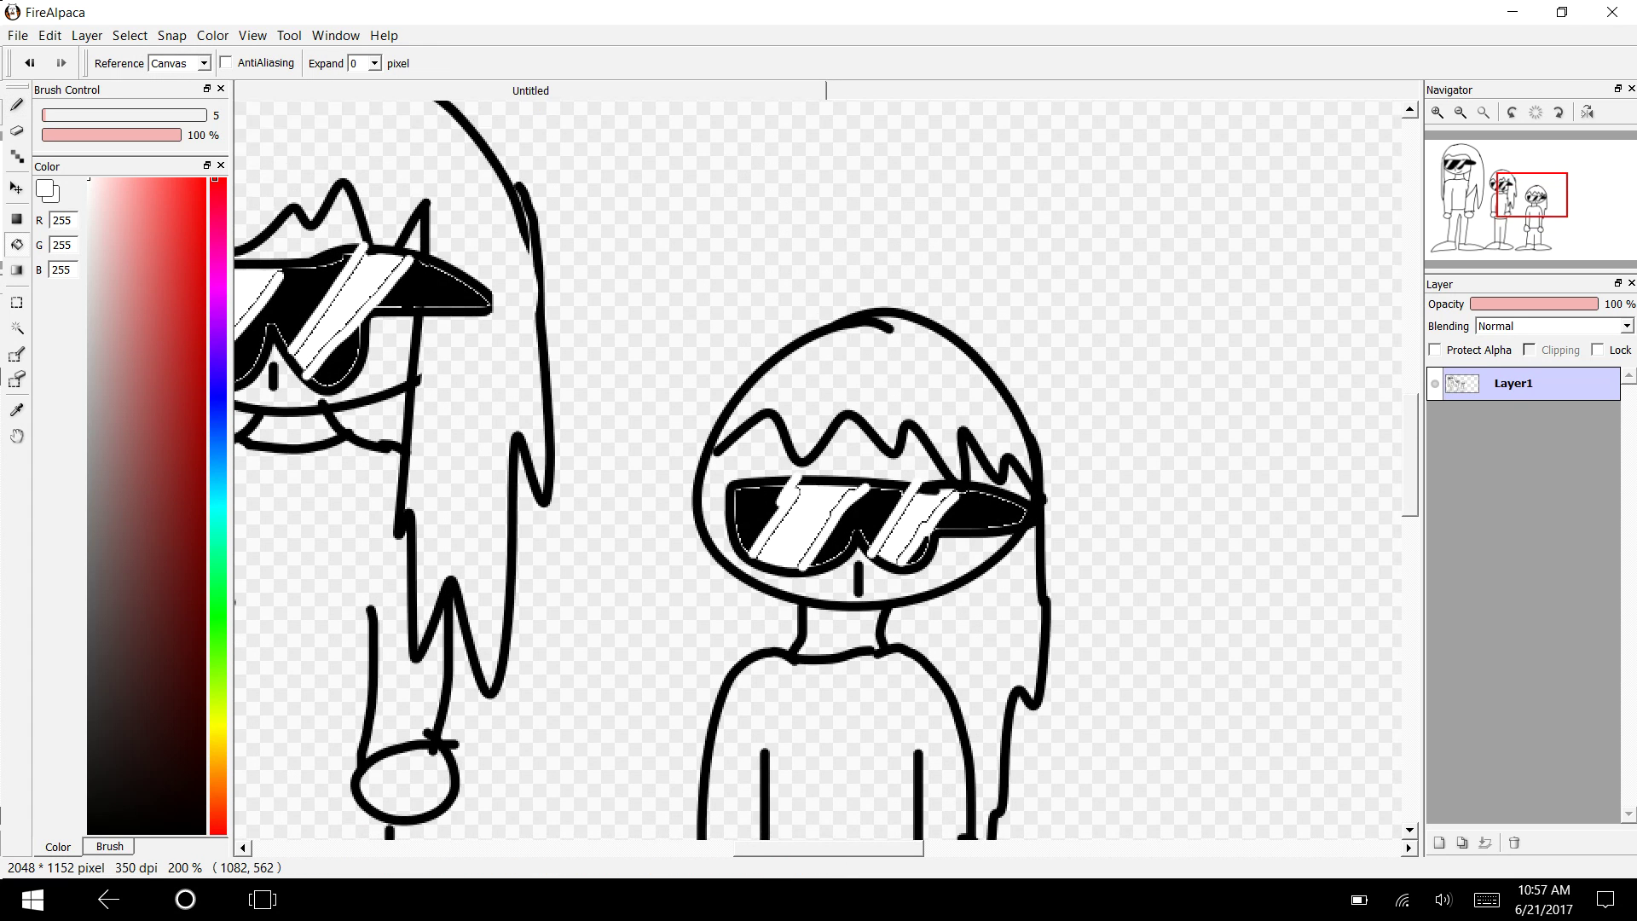
left_click(16, 104)
left_click_drag(139, 530, 88, 833)
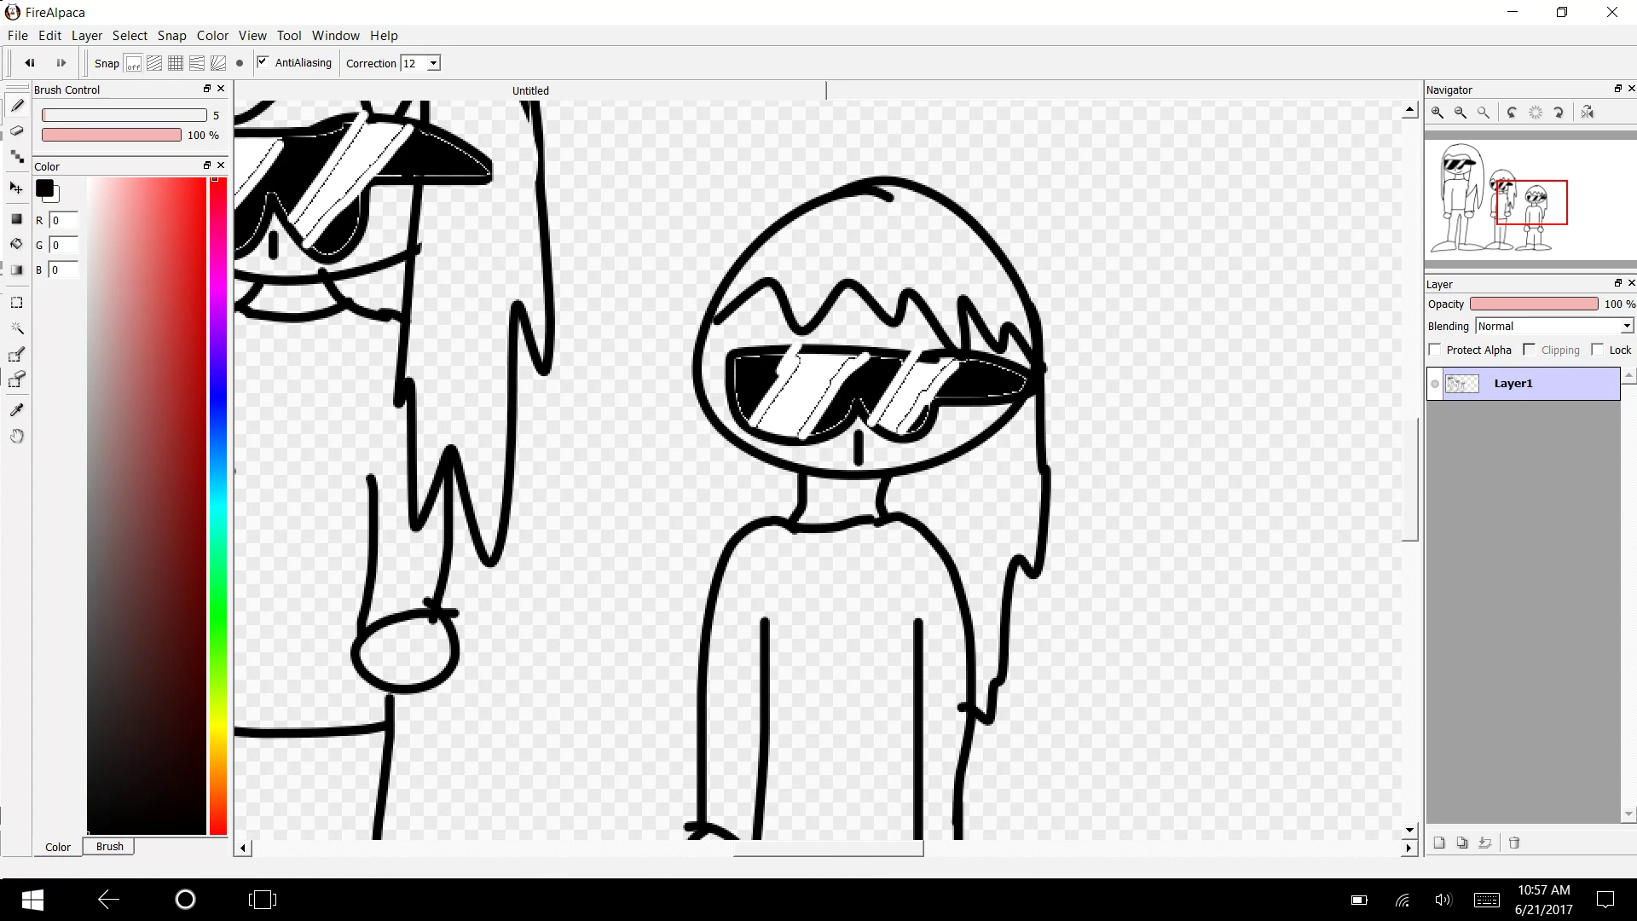
left_click_drag(702, 412, 712, 627)
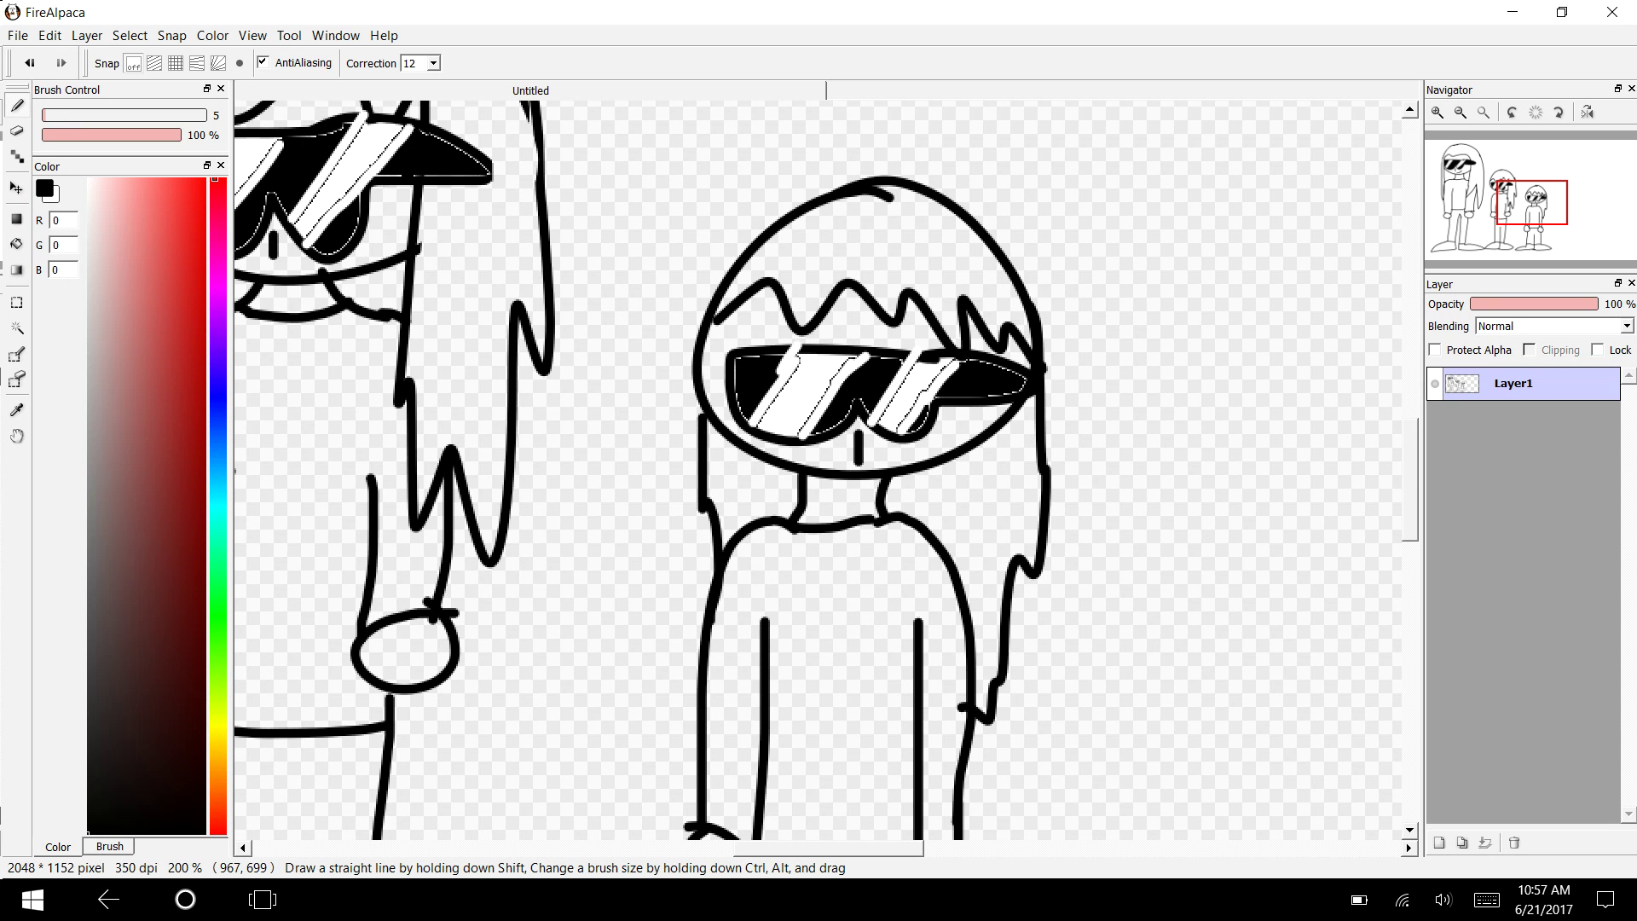
scroll(836, 831, "up", 3)
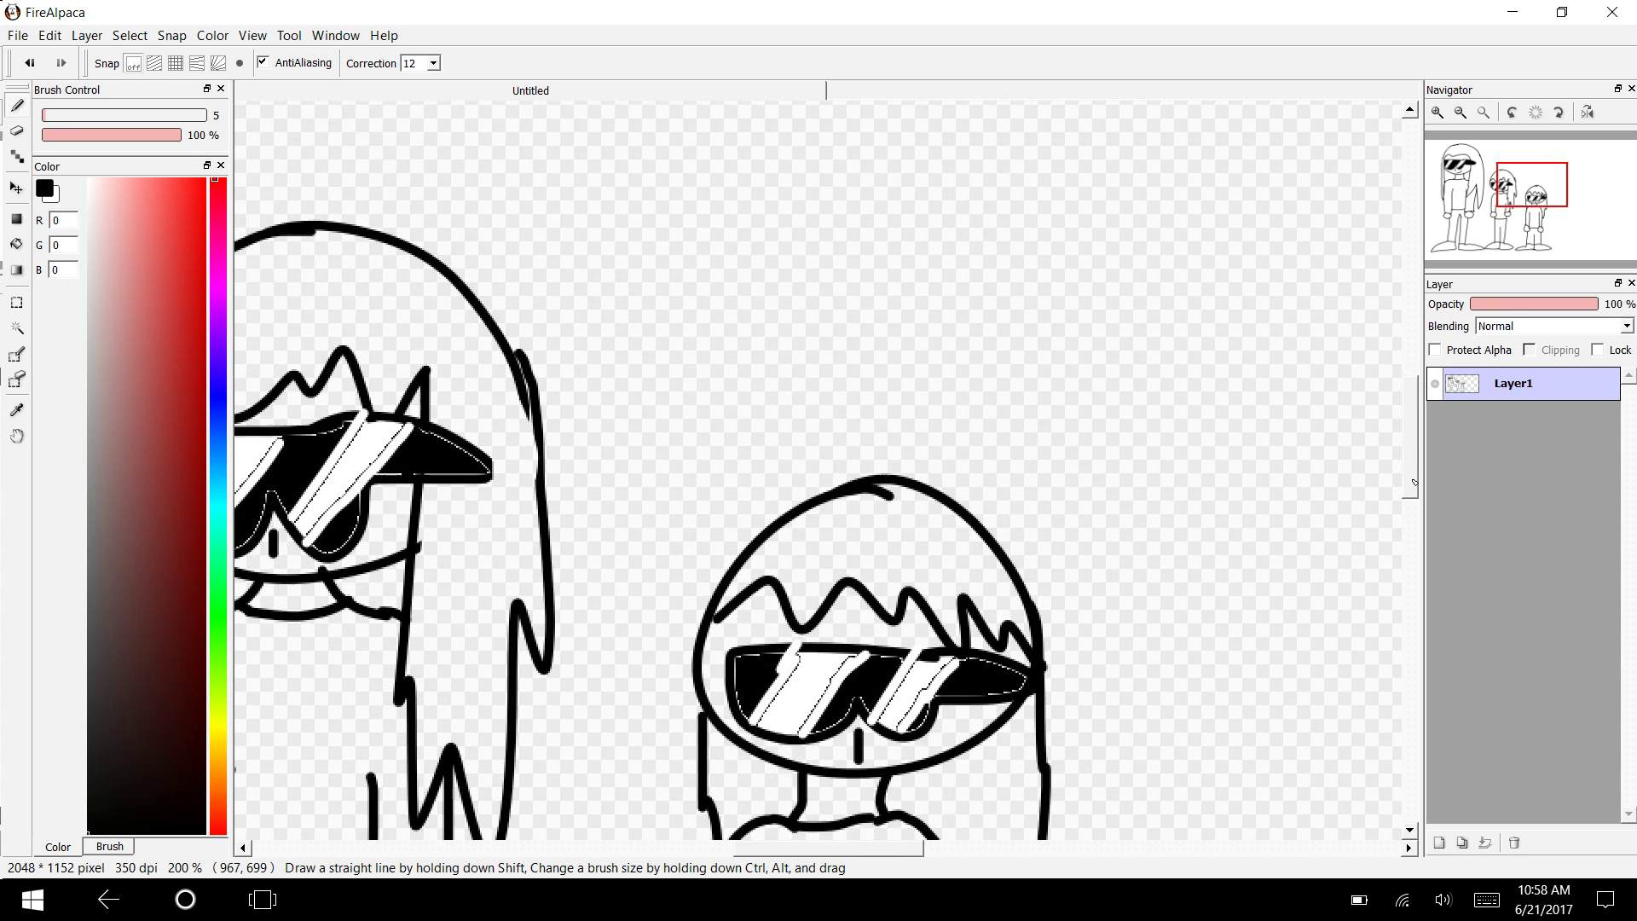
scroll(835, 831, "down", 8)
scroll(836, 831, "up", 9)
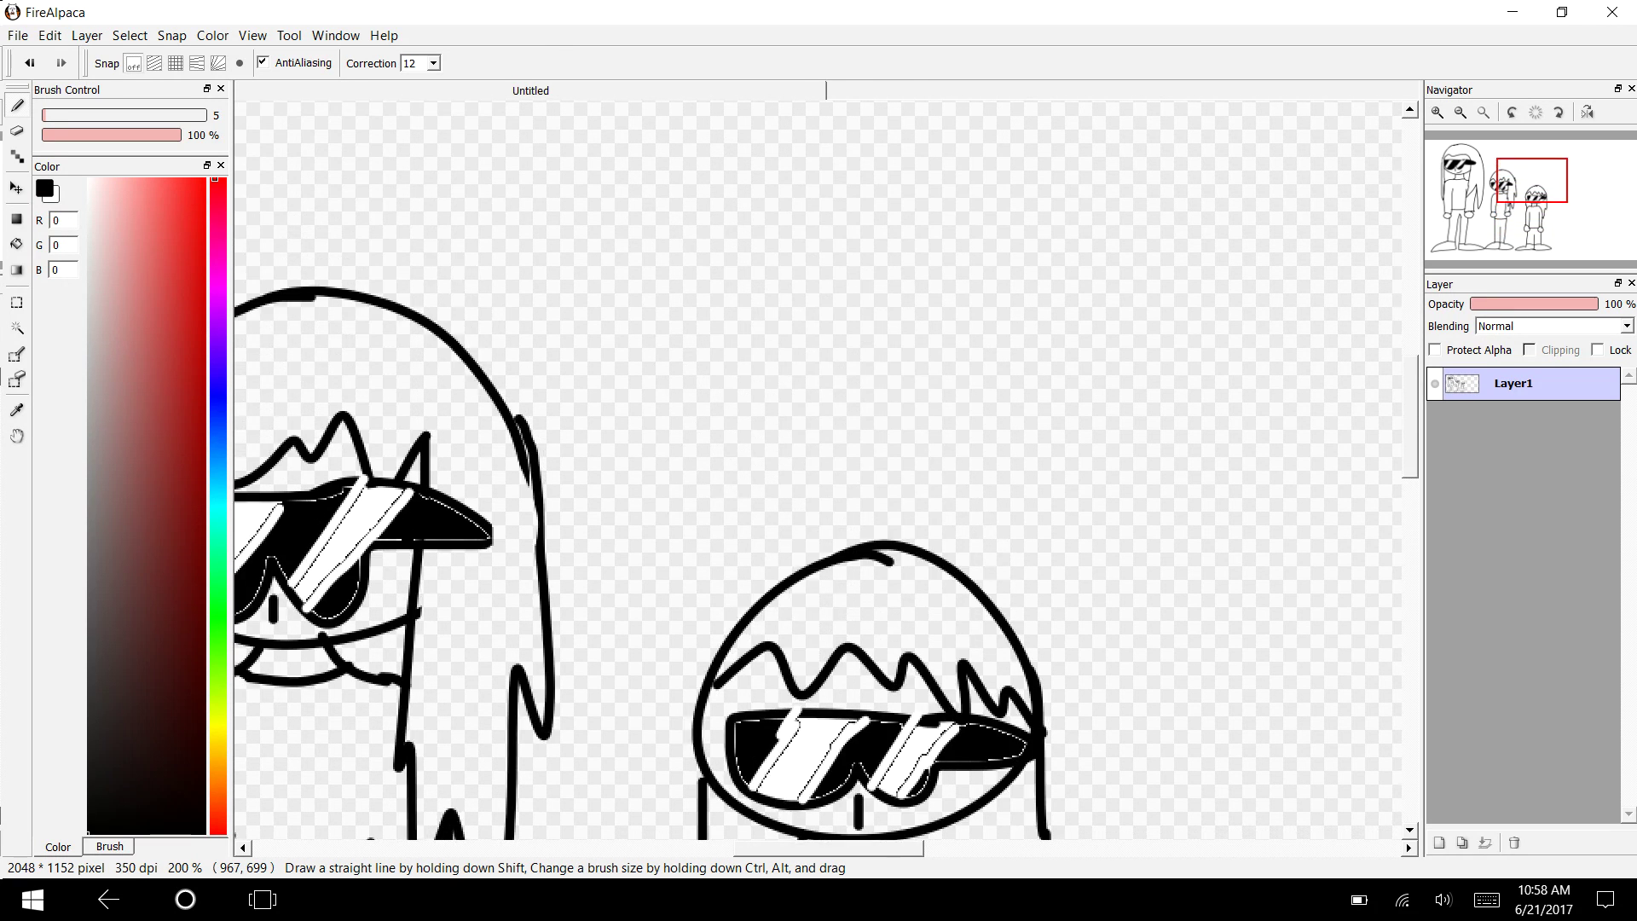
scroll(818, 470, "up", 2)
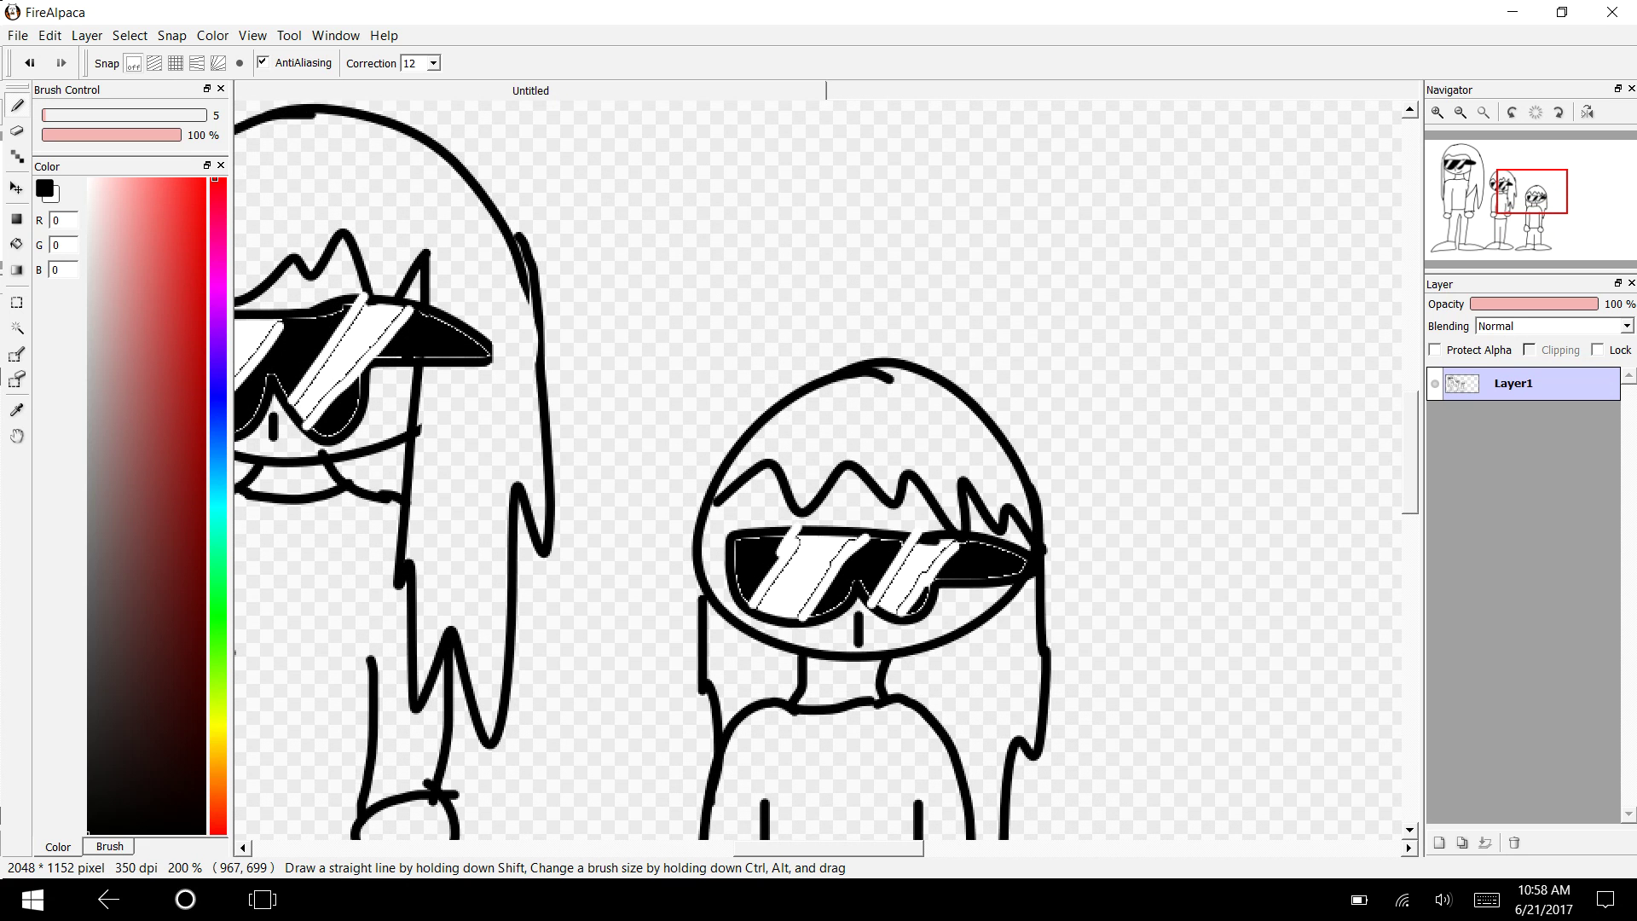
Step: Fill the first character's long hair with a dark golden brown, undoing the stray fill of the background
left_click(1483, 111)
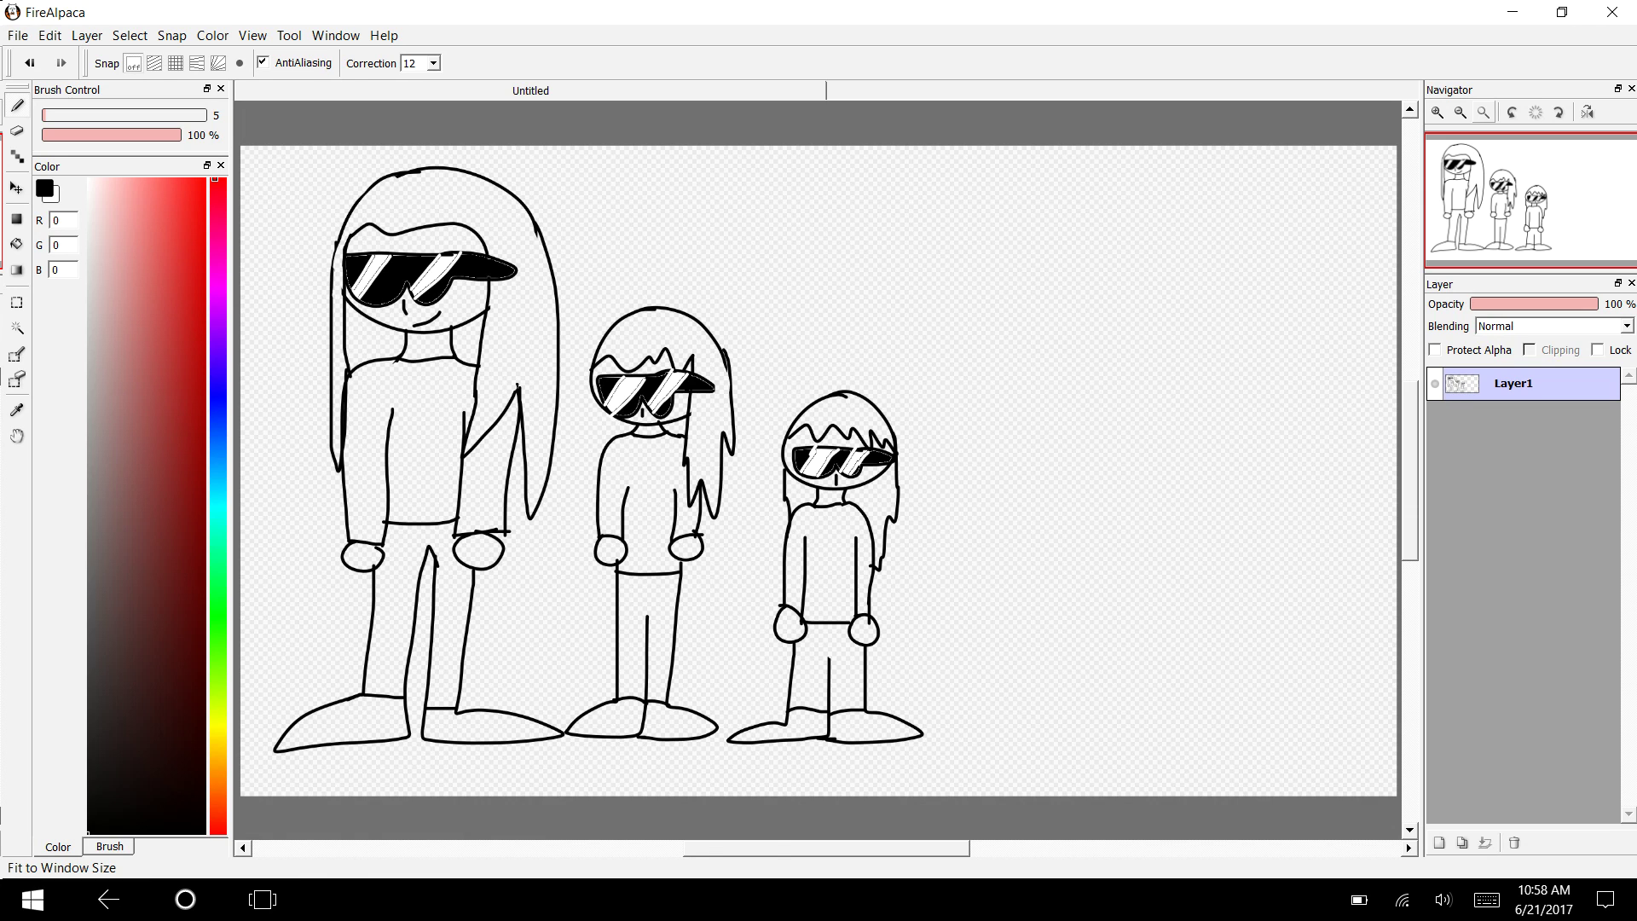
left_click(1437, 112)
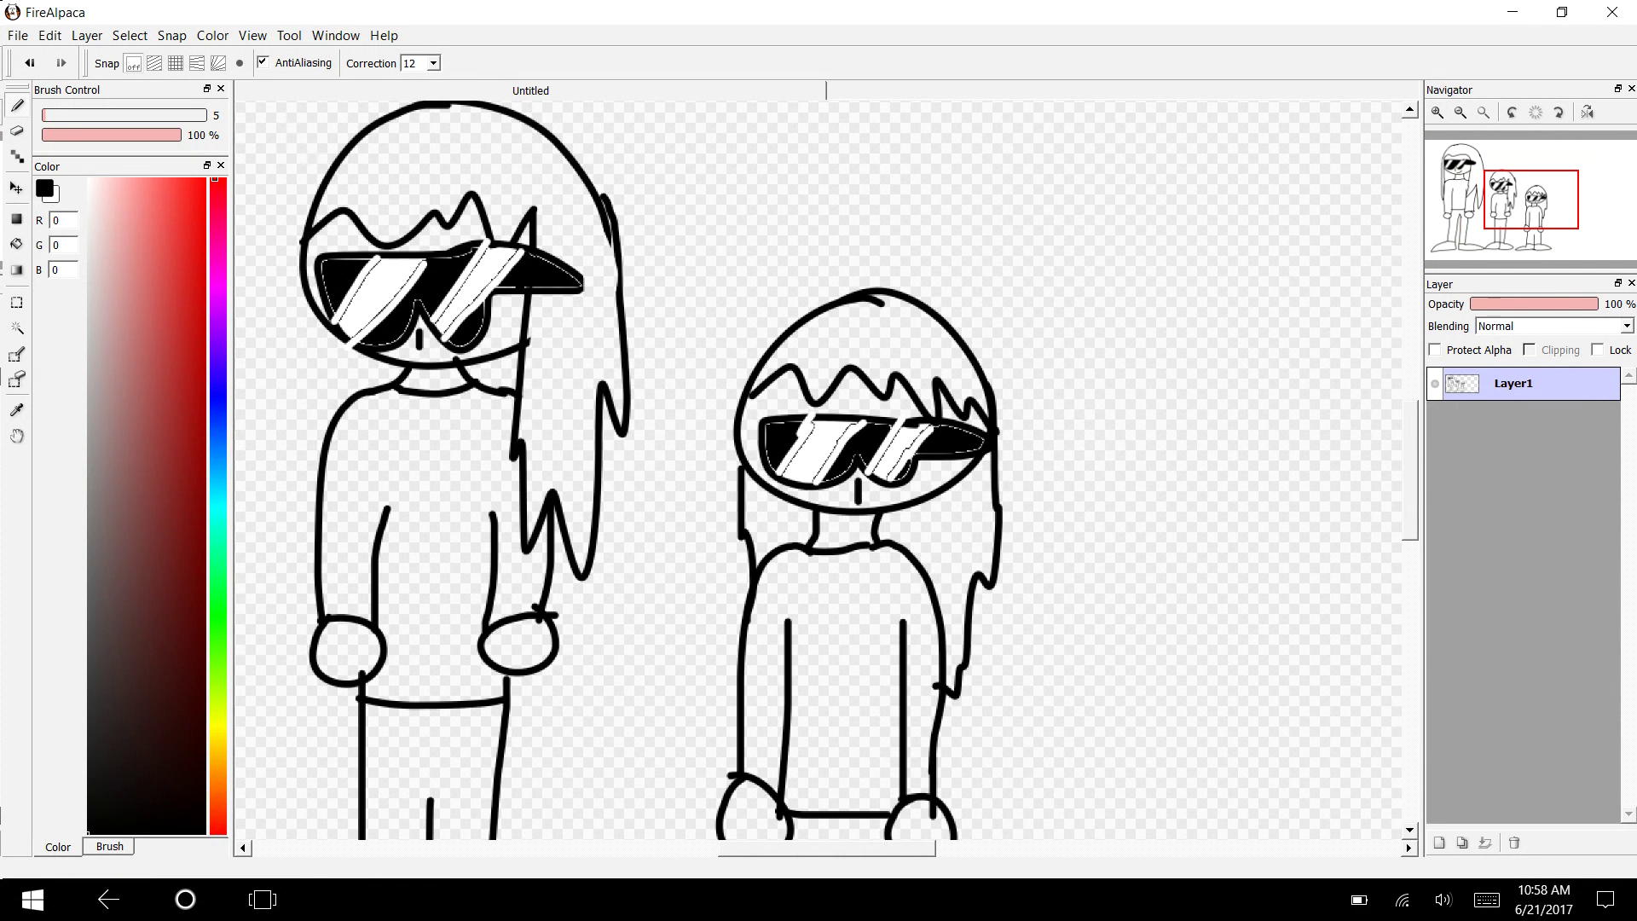
left_click_drag(826, 848, 691, 847)
scroll(818, 469, "up", 3)
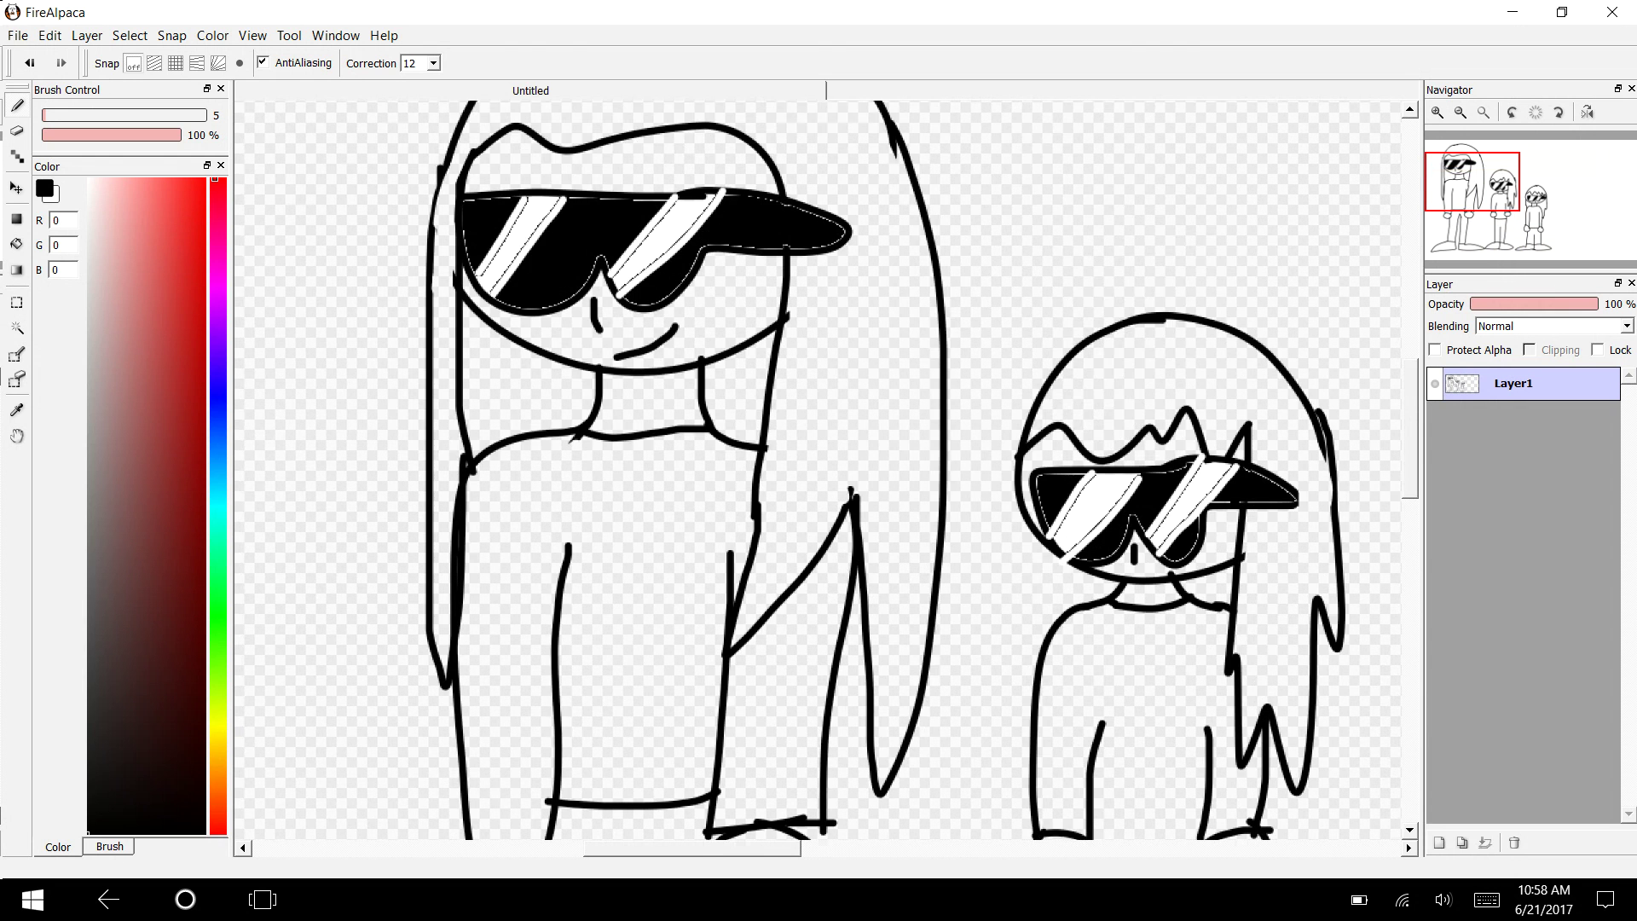
left_click(215, 749)
left_click(205, 542)
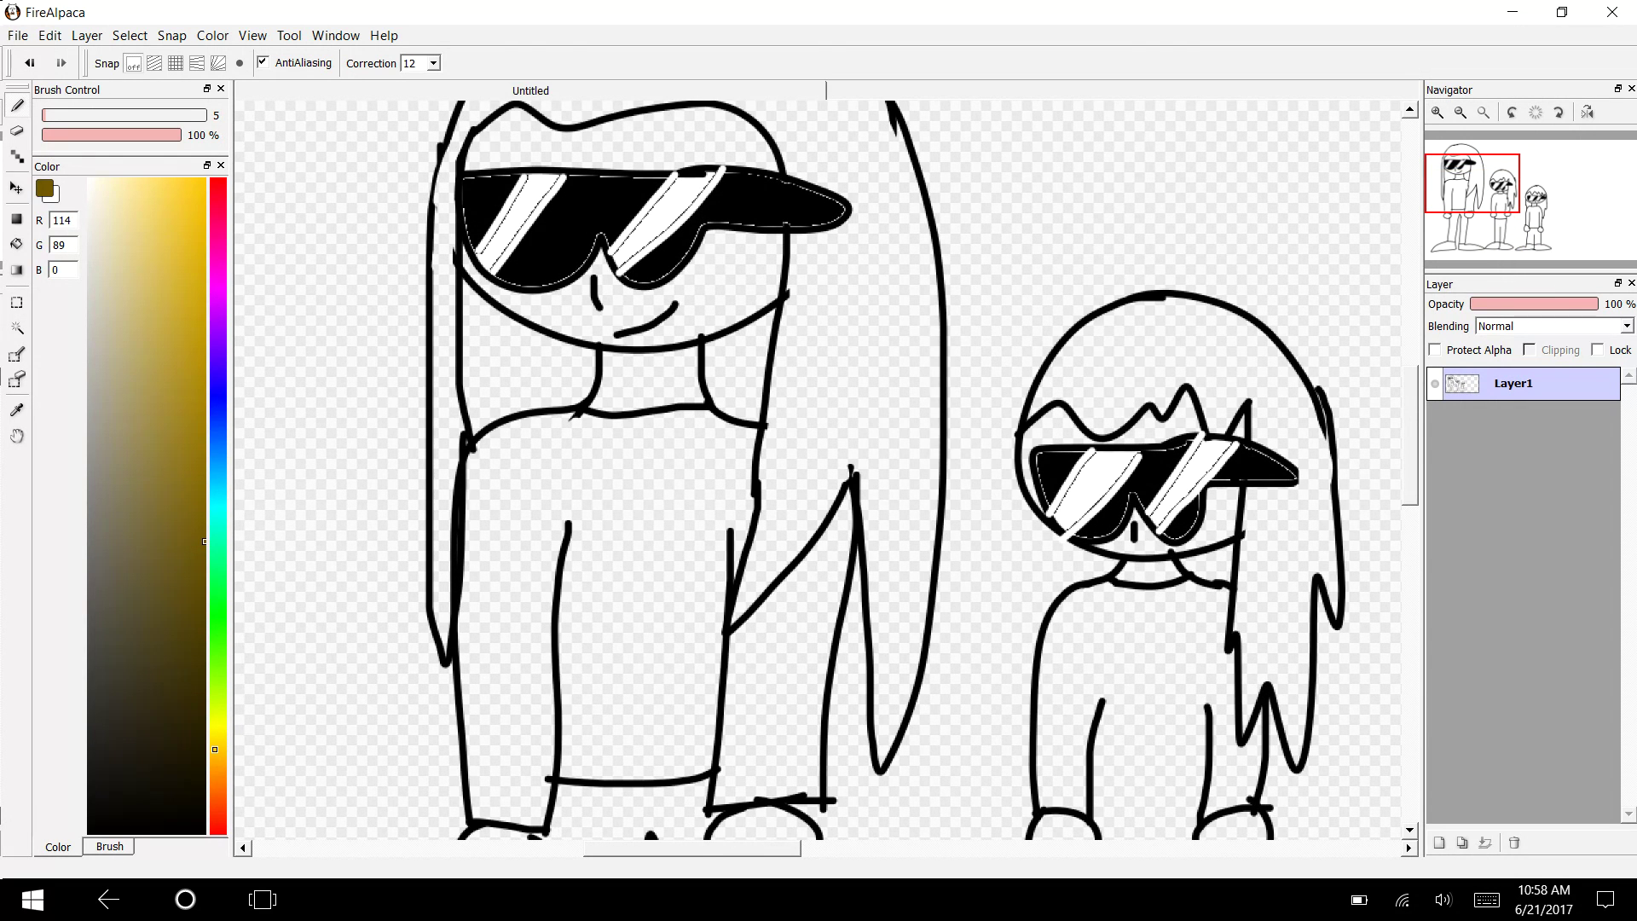
left_click(16, 244)
left_click(420, 519)
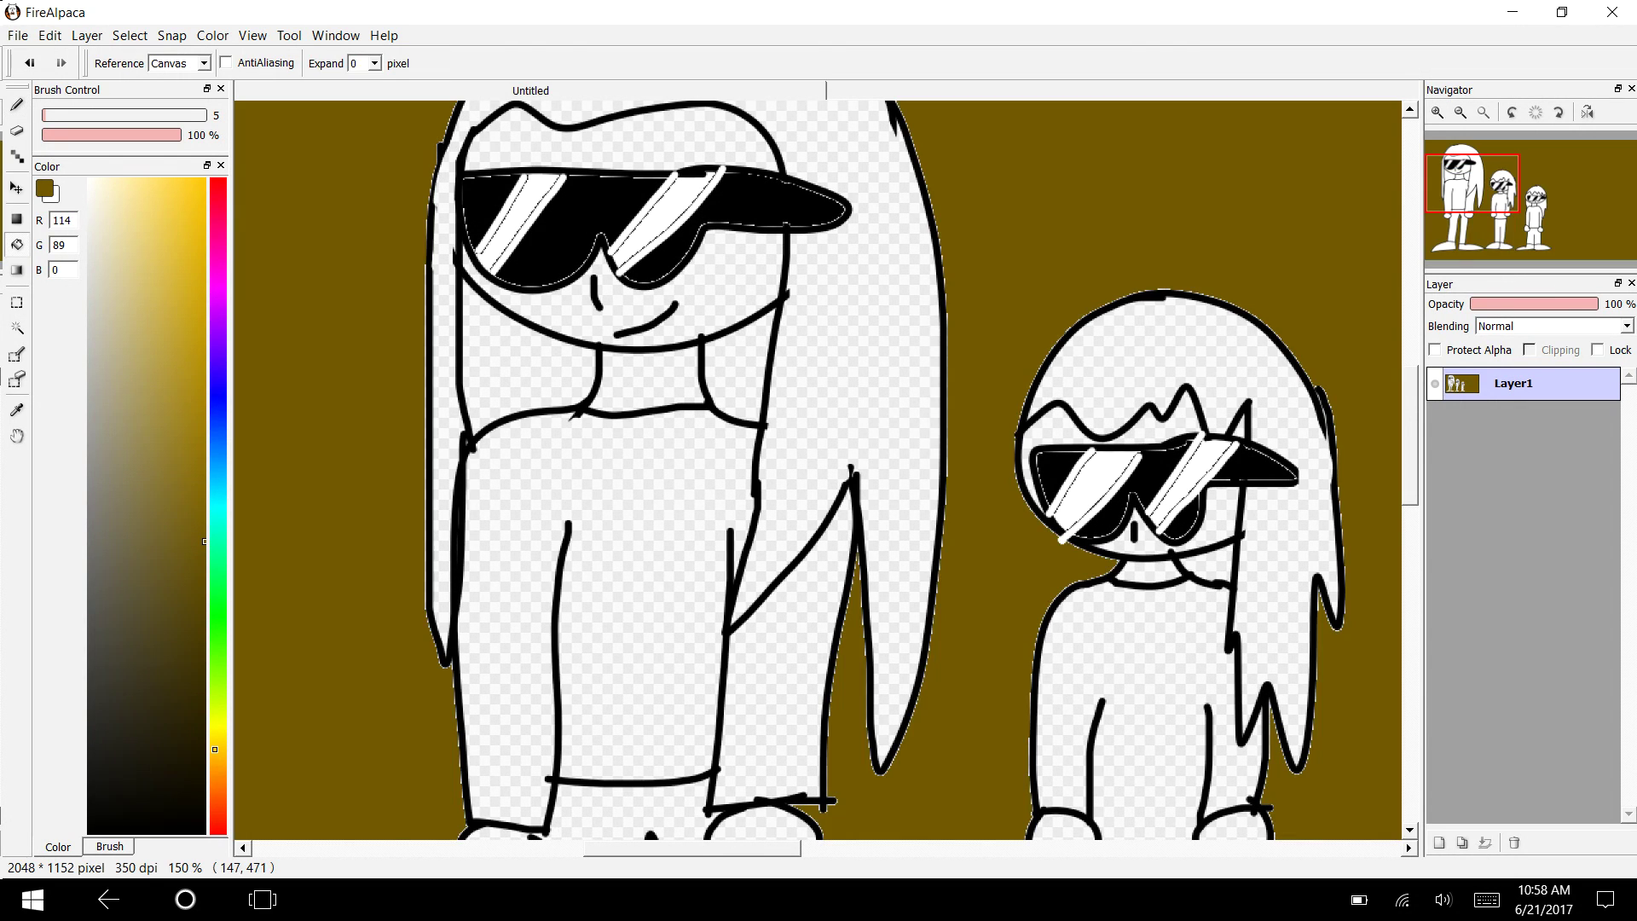
key("ctrl+z")
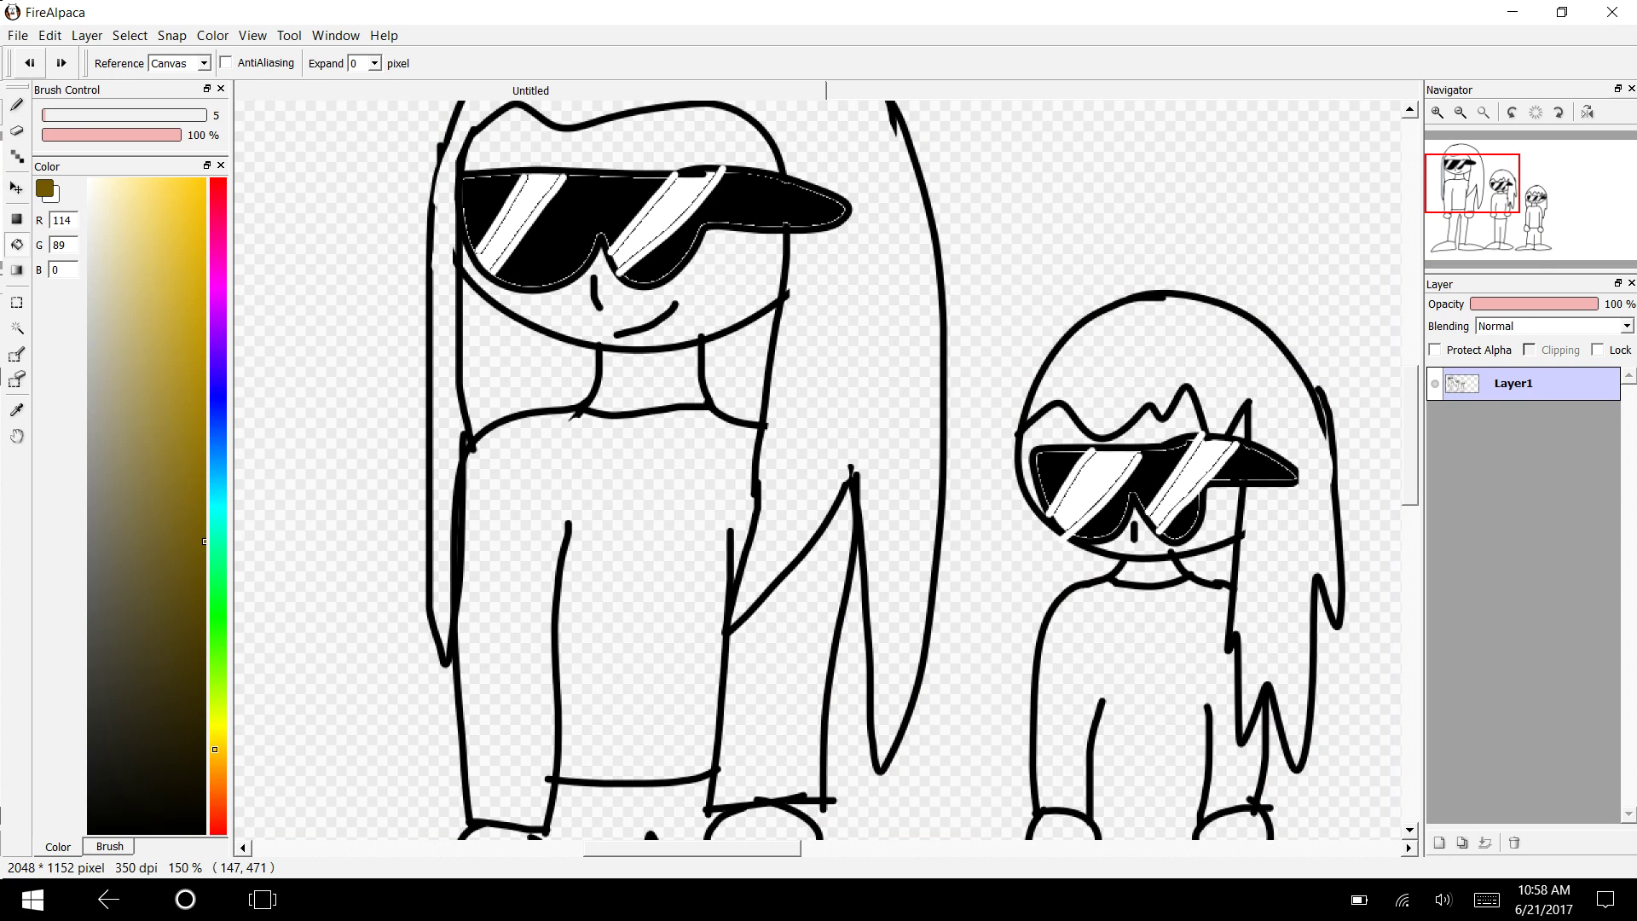
left_click(205, 446)
left_click(205, 514)
left_click(459, 475)
Step: Fill the hair areas on both sides of the first character's neck with darker brown, RGB 97, 76, 0
left_click(204, 587)
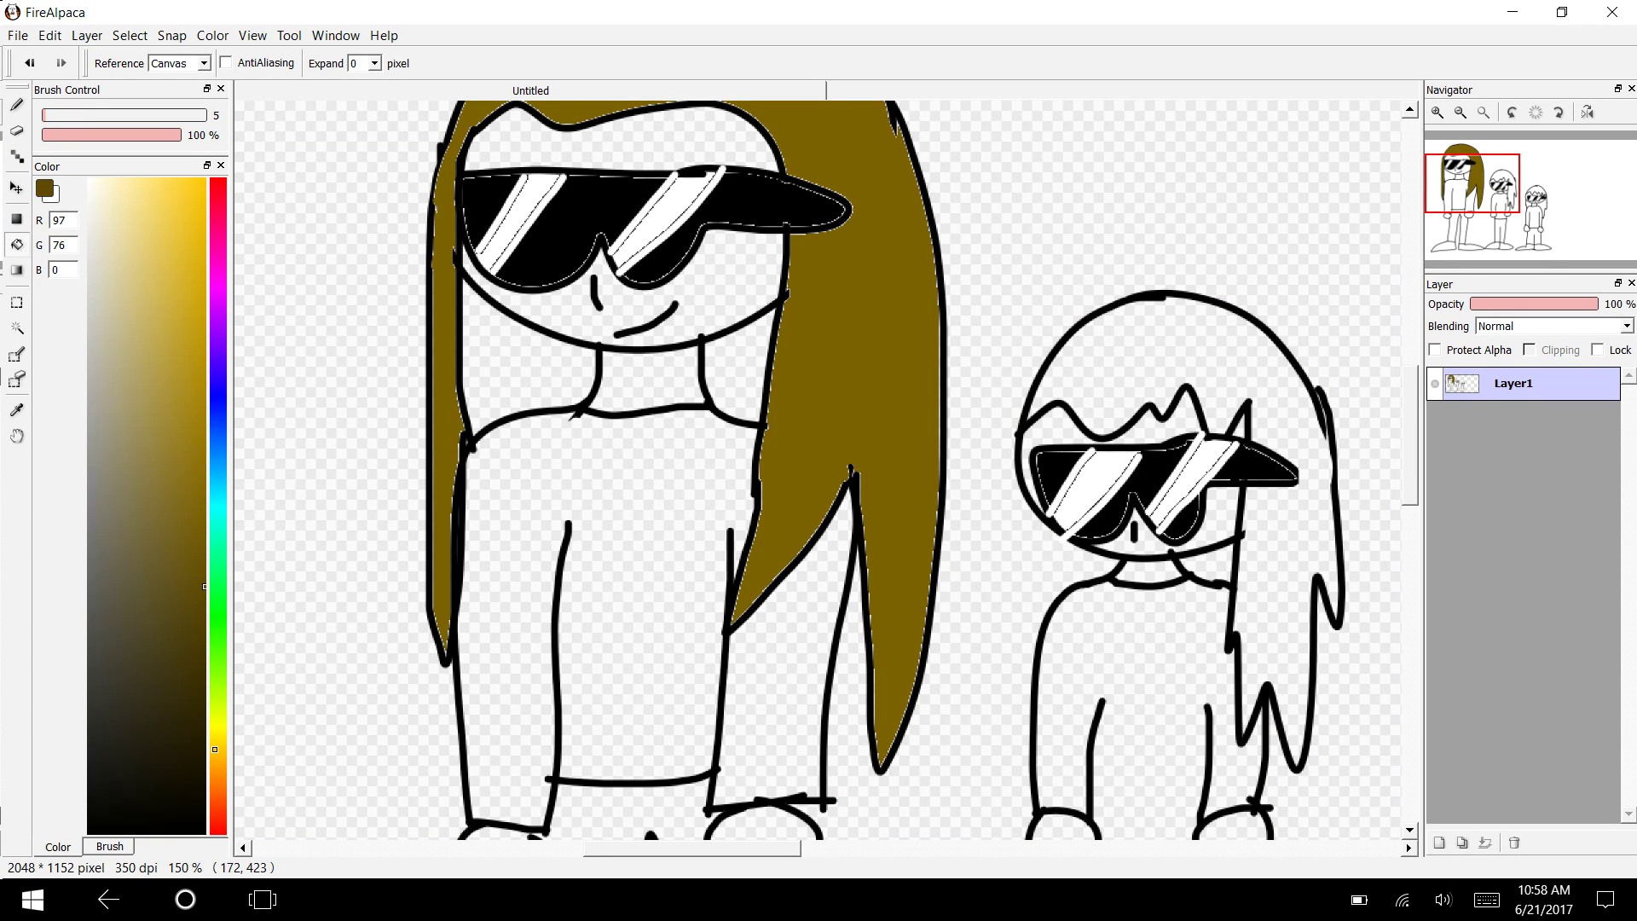
left_click(512, 349)
left_click(740, 370)
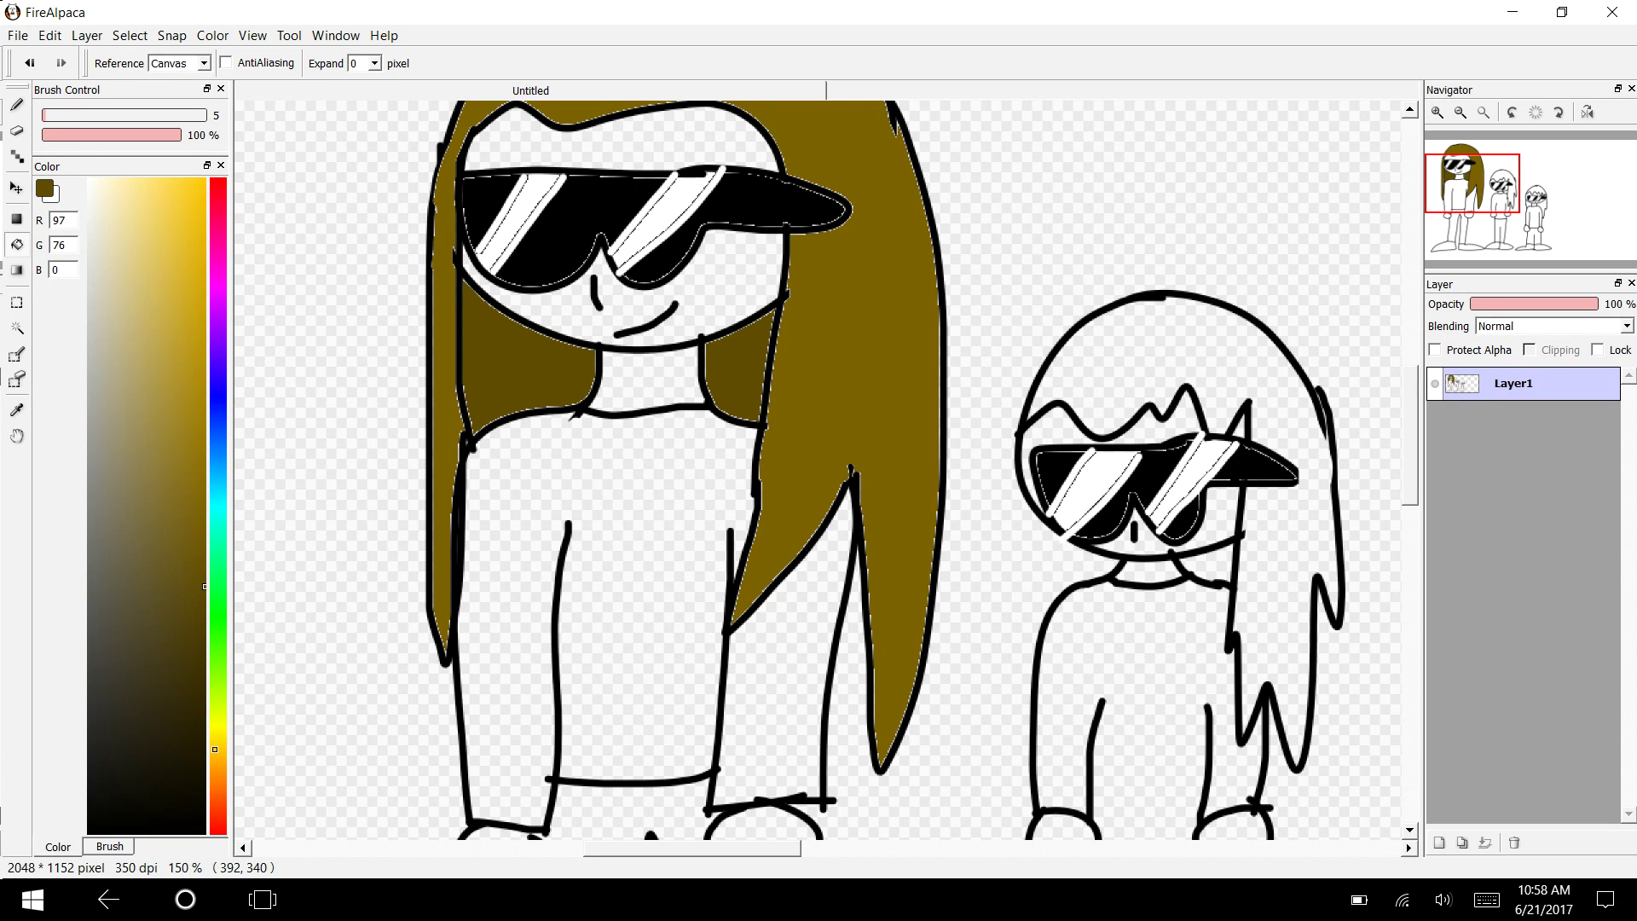
Step: Fill the second character's hair with yellow, RGB 225, 208, 29, and the patch beside the neck with darker yellow, RGB 193, 179, 33
left_click(191, 256)
left_click(215, 735)
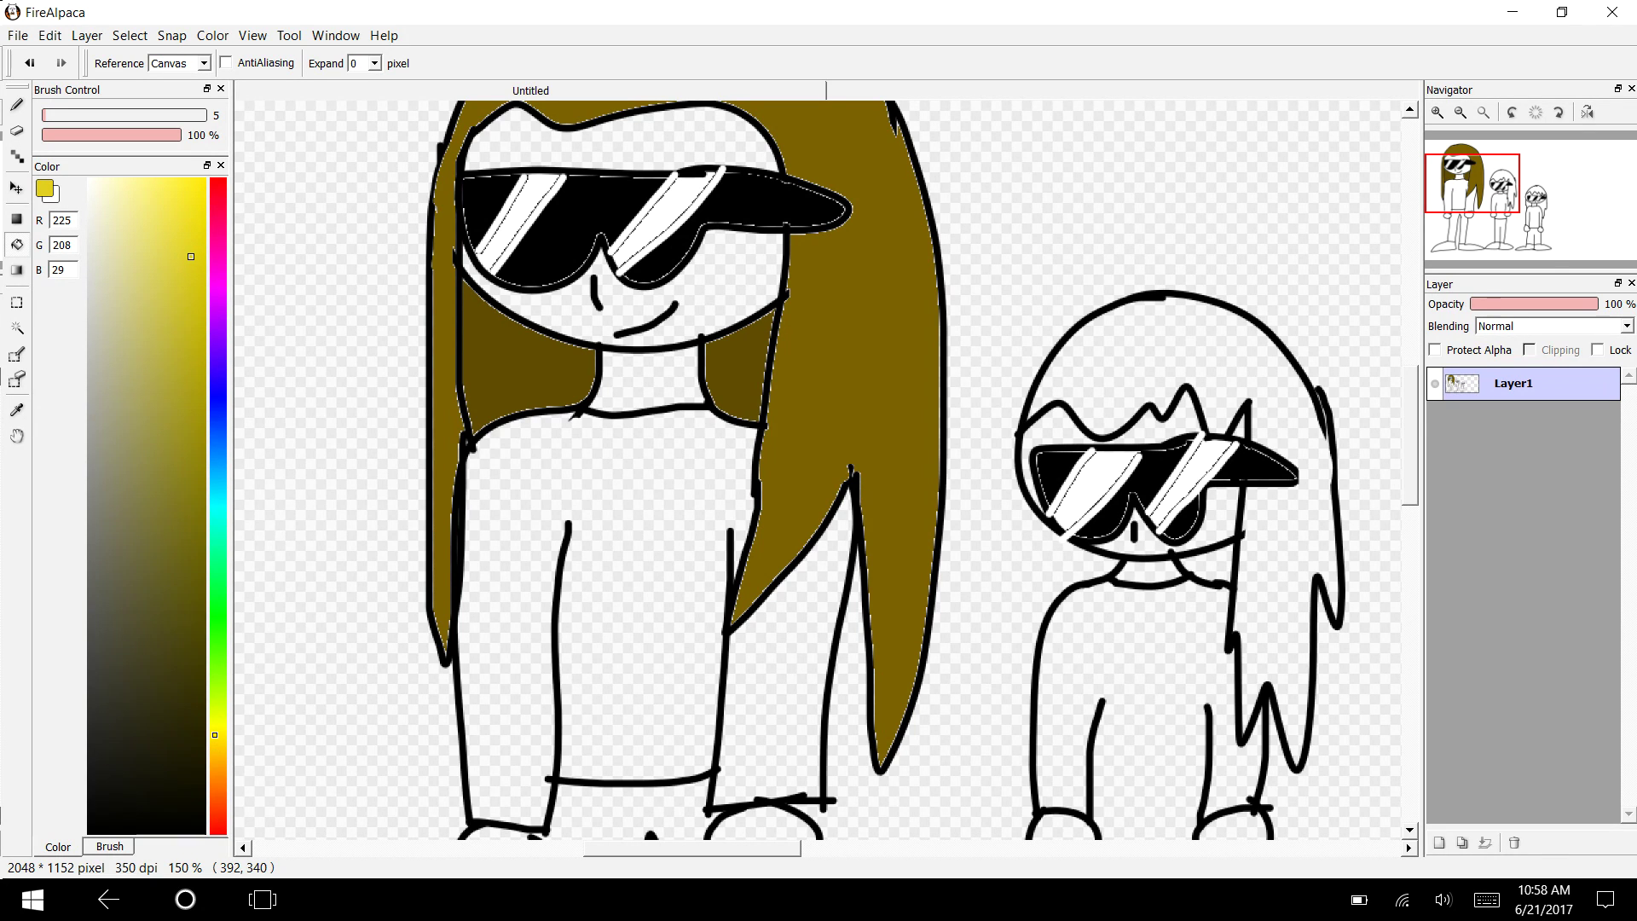
left_click(1171, 340)
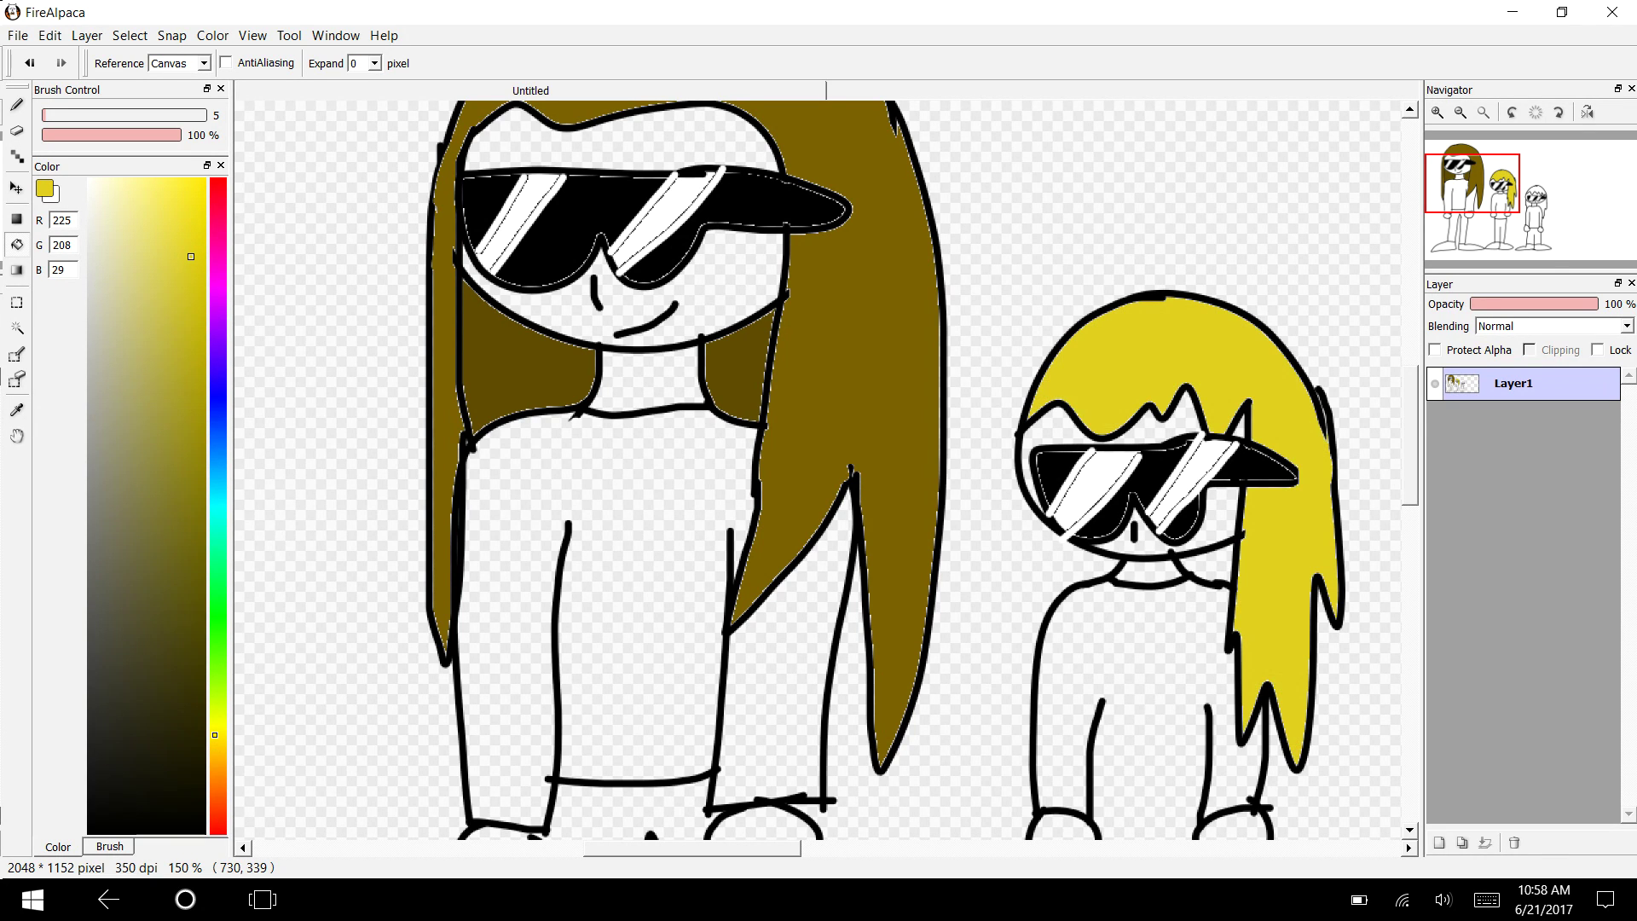
left_click(186, 338)
left_click(1210, 565)
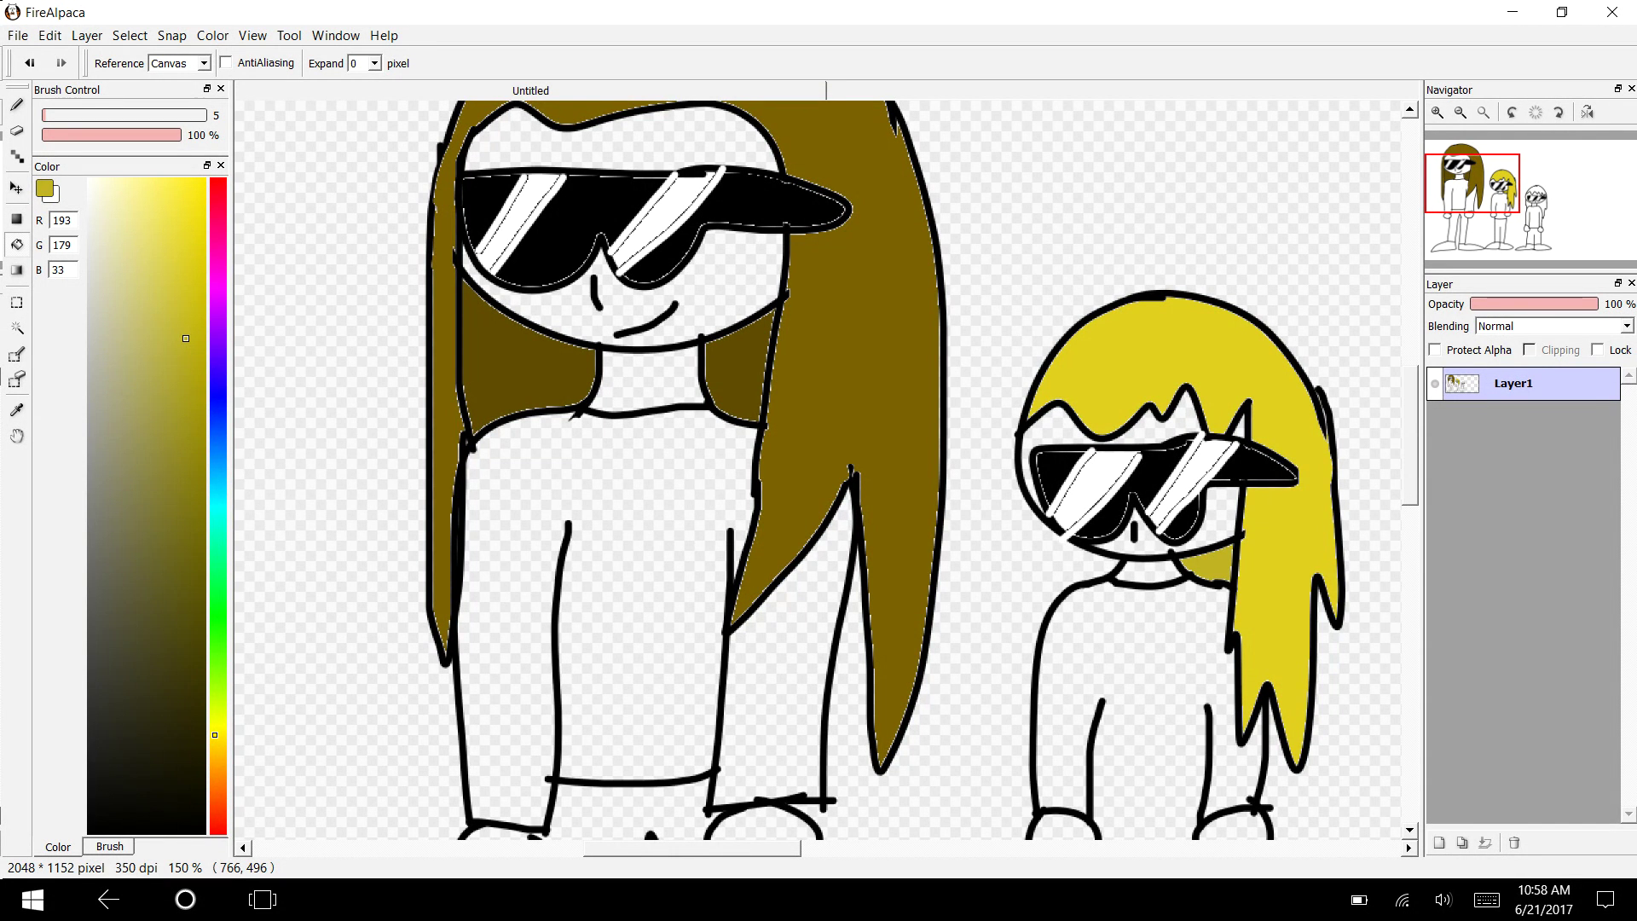
Step: Fill the third character's top hair and both side strands with light tan, RGB 216, 183, 114
left_click_drag(713, 846, 850, 846)
scroll(853, 838, "right", 1)
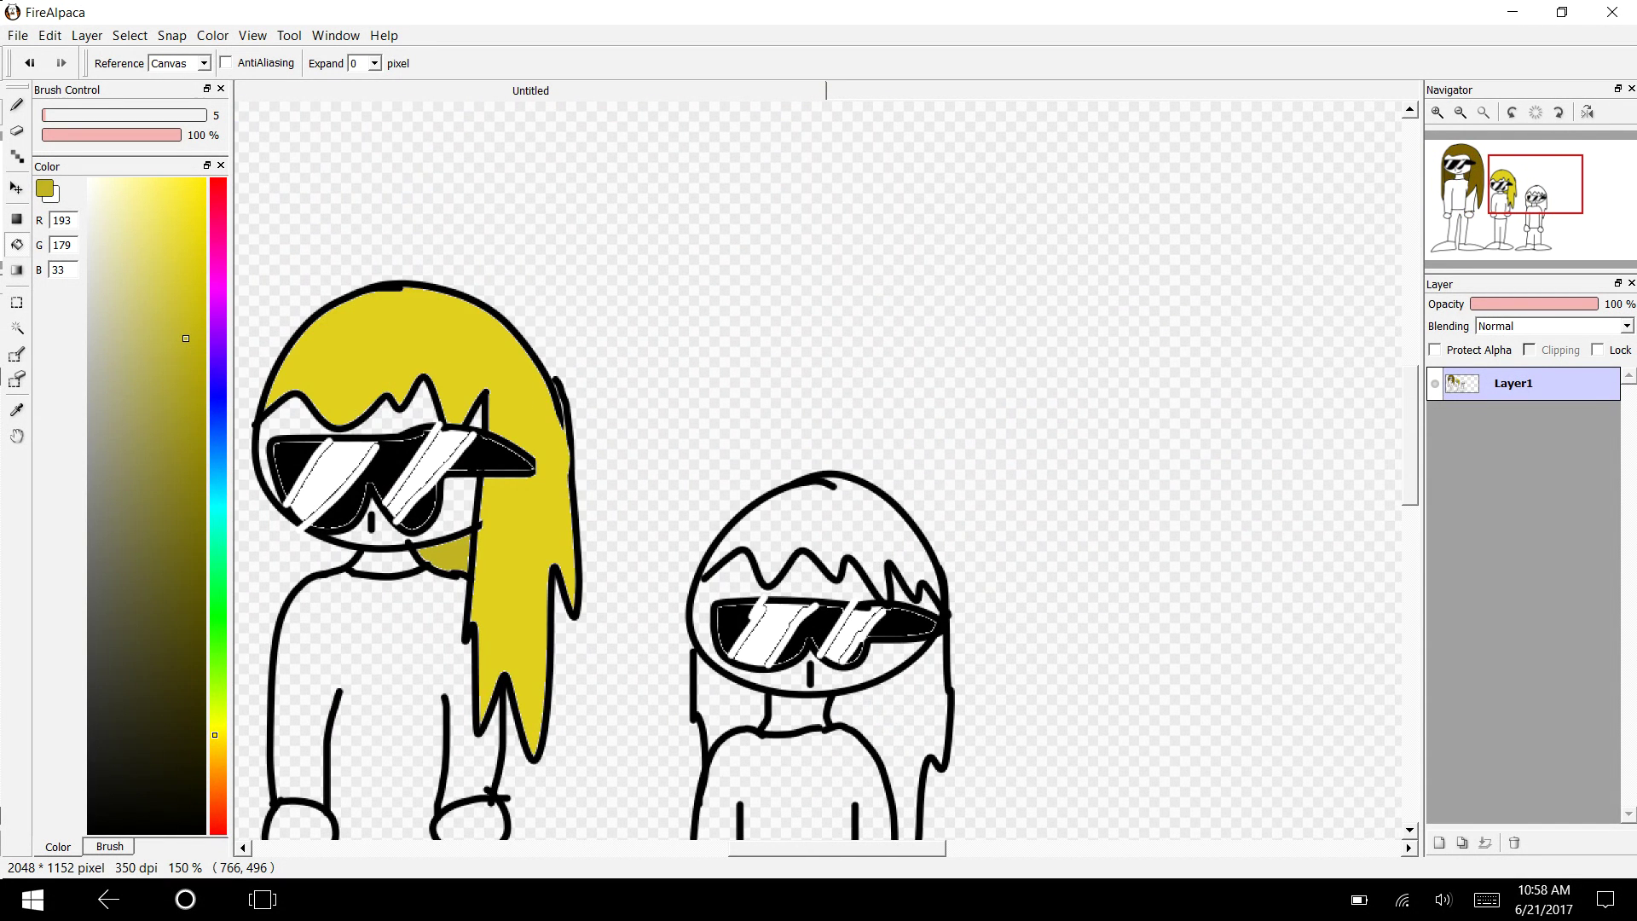
scroll(818, 469, "down", 3)
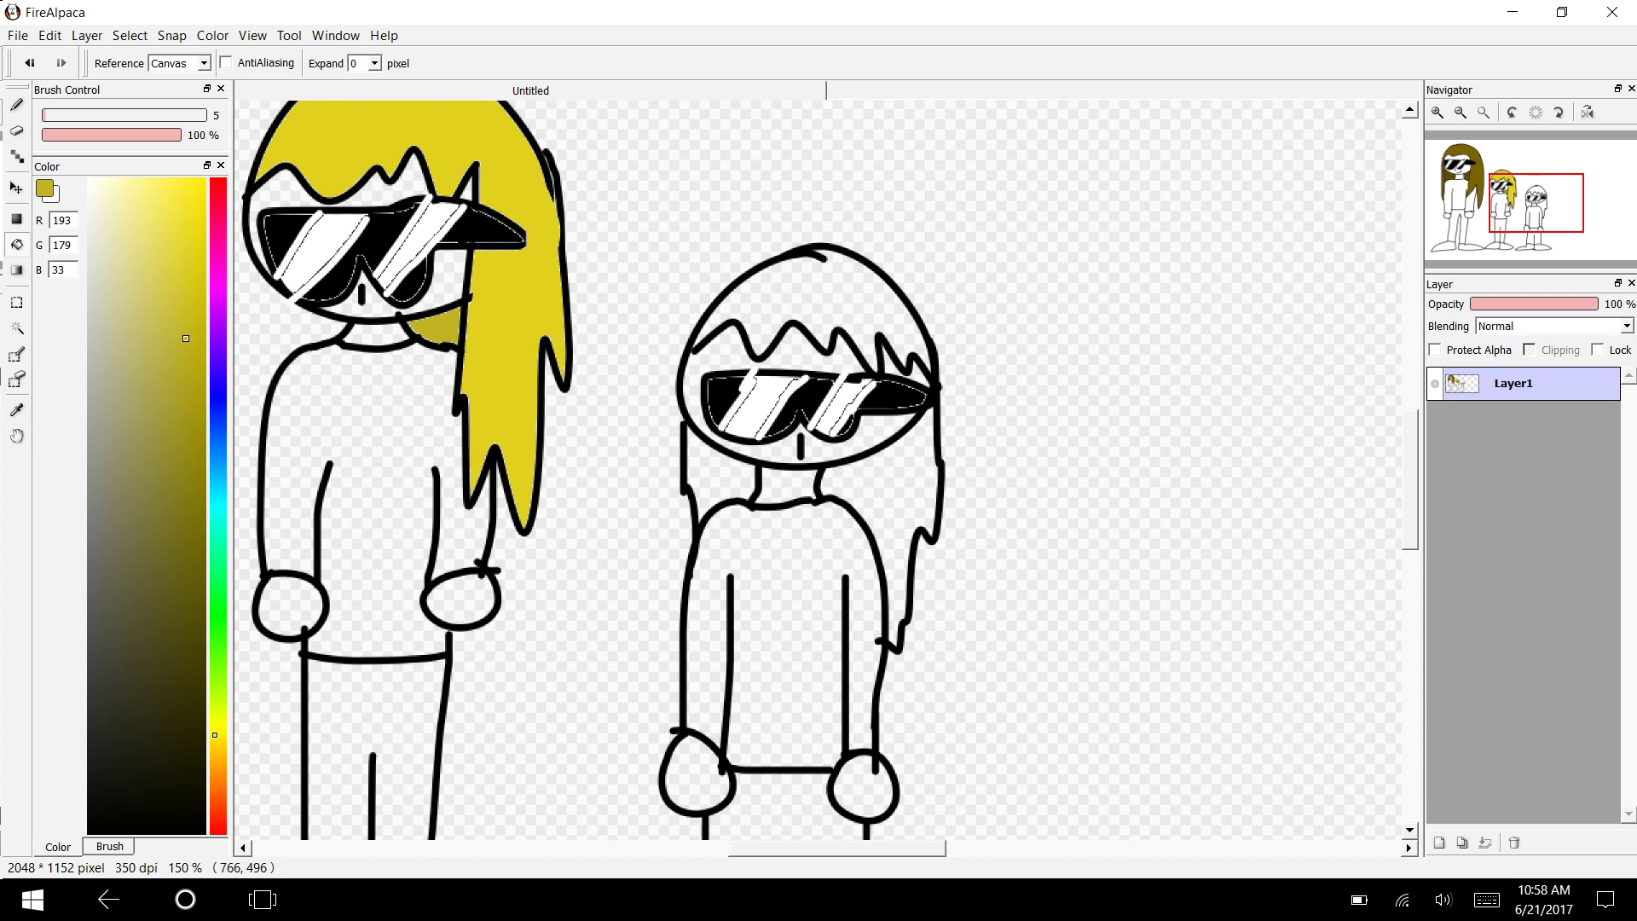
left_click(215, 767)
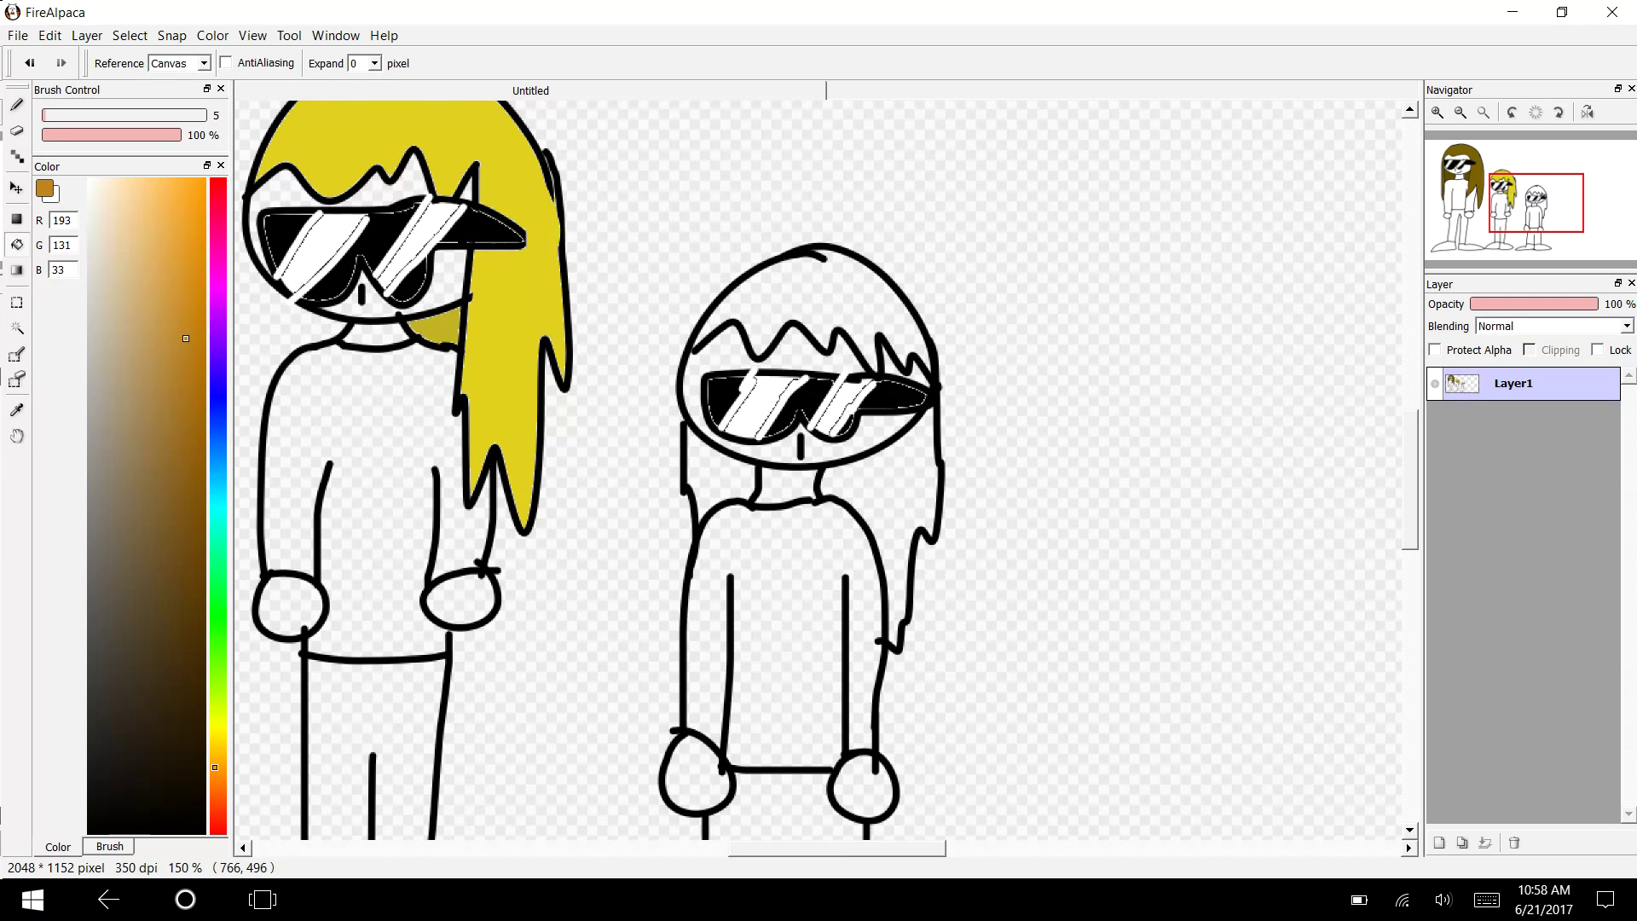
left_click_drag(186, 338, 204, 274)
left_click(215, 779)
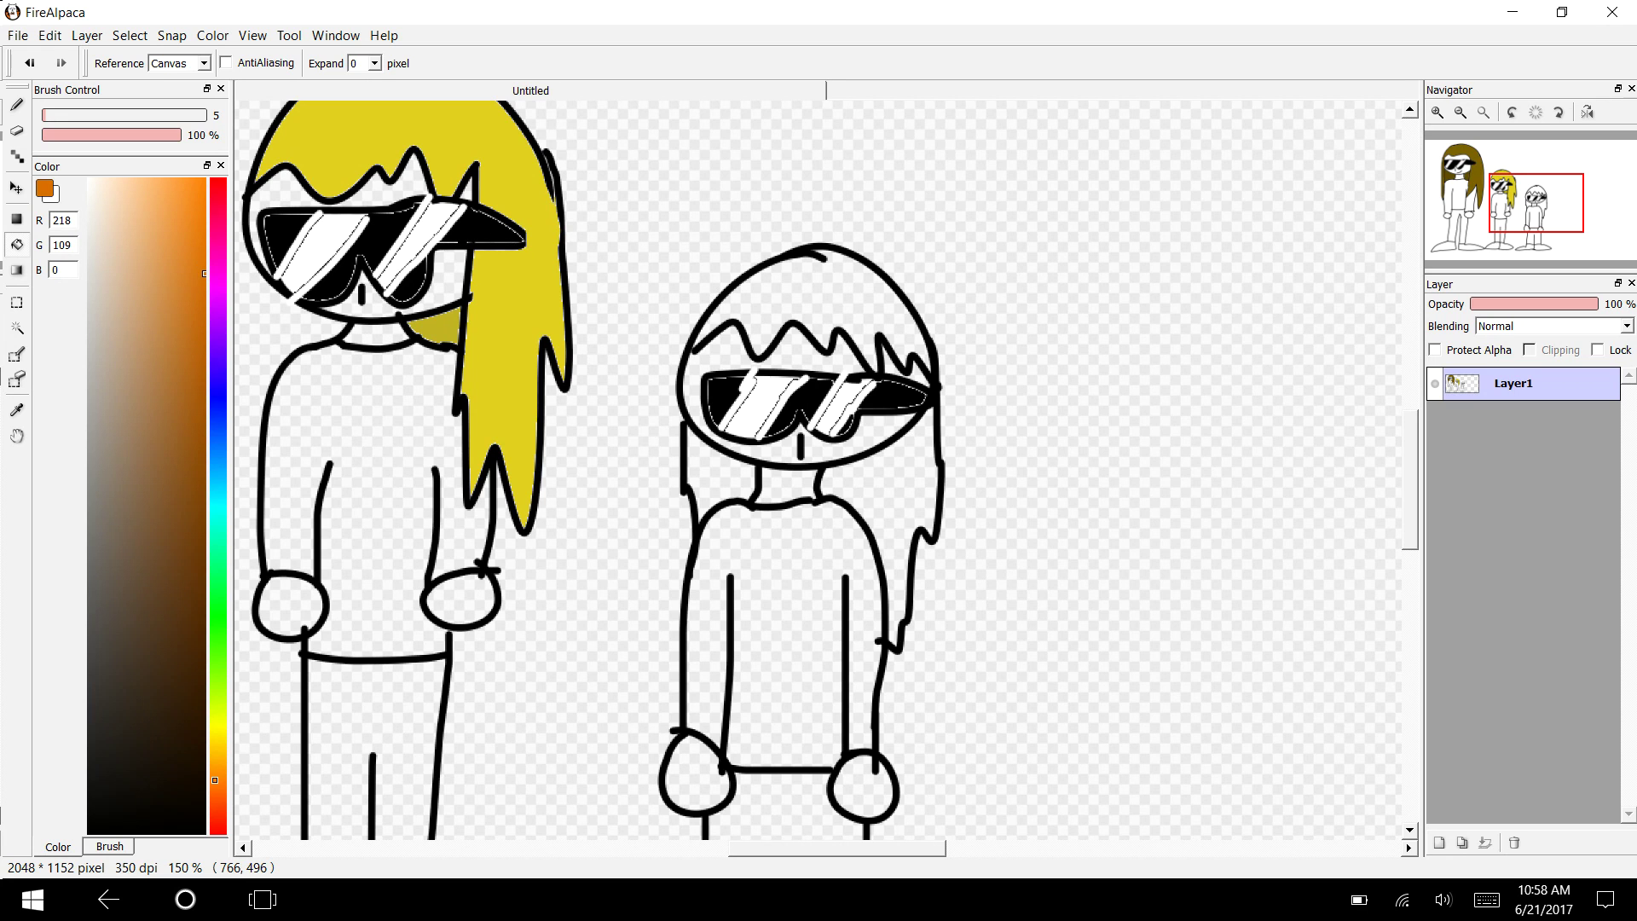
left_click(215, 760)
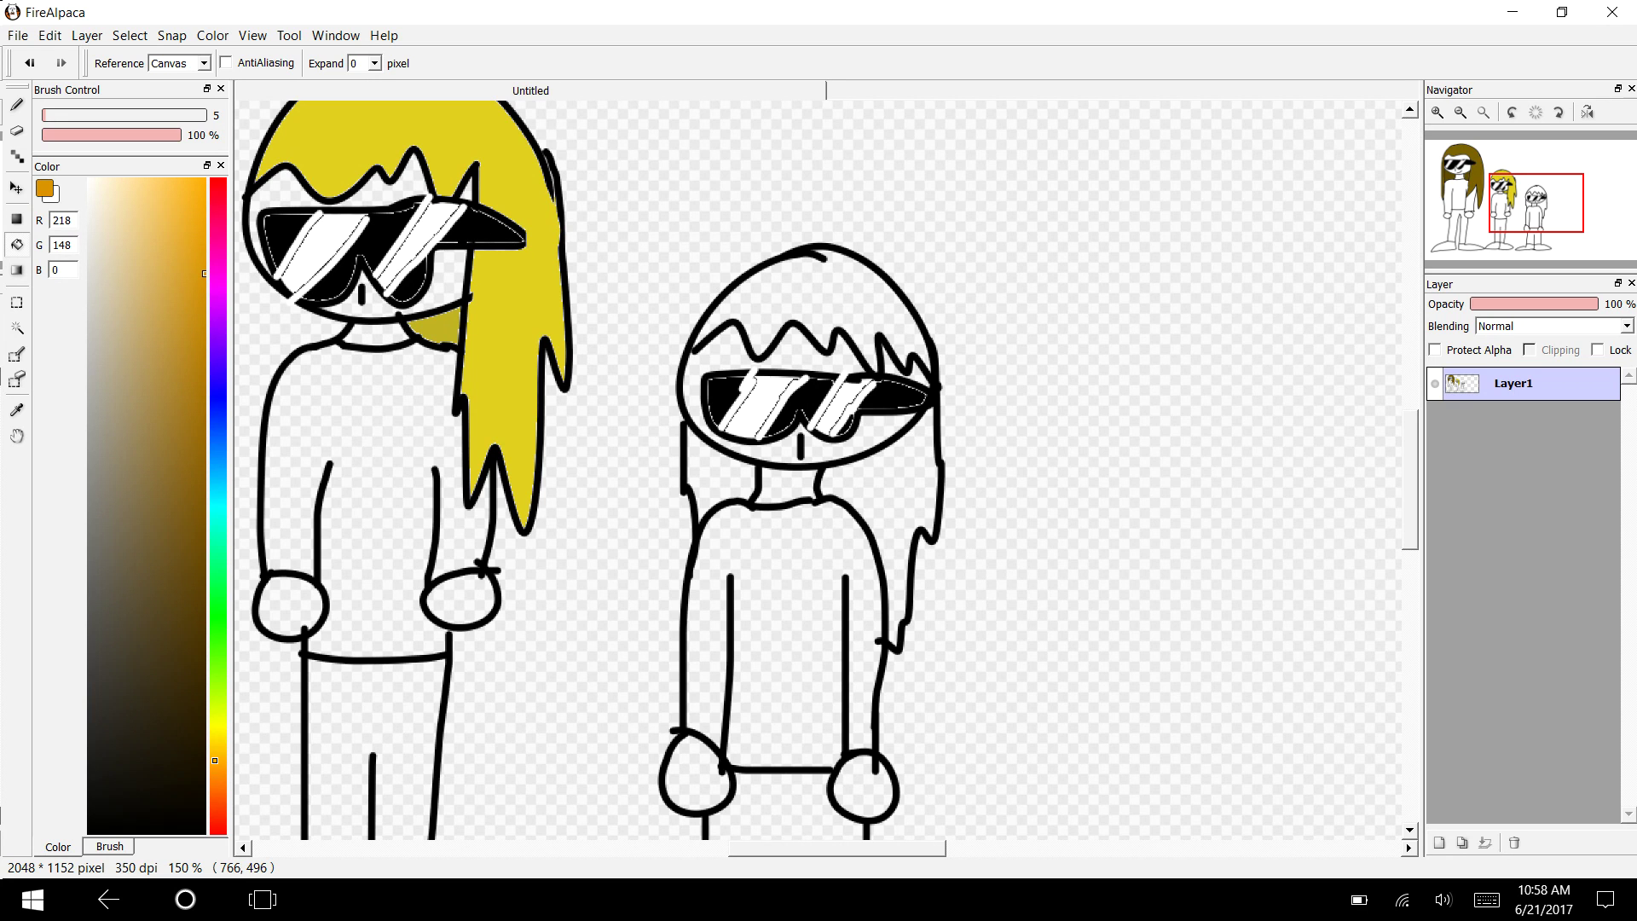
left_click(205, 389)
left_click(203, 305)
left_click_drag(204, 305, 143, 278)
left_click(810, 281)
left_click(716, 477)
left_click(899, 512)
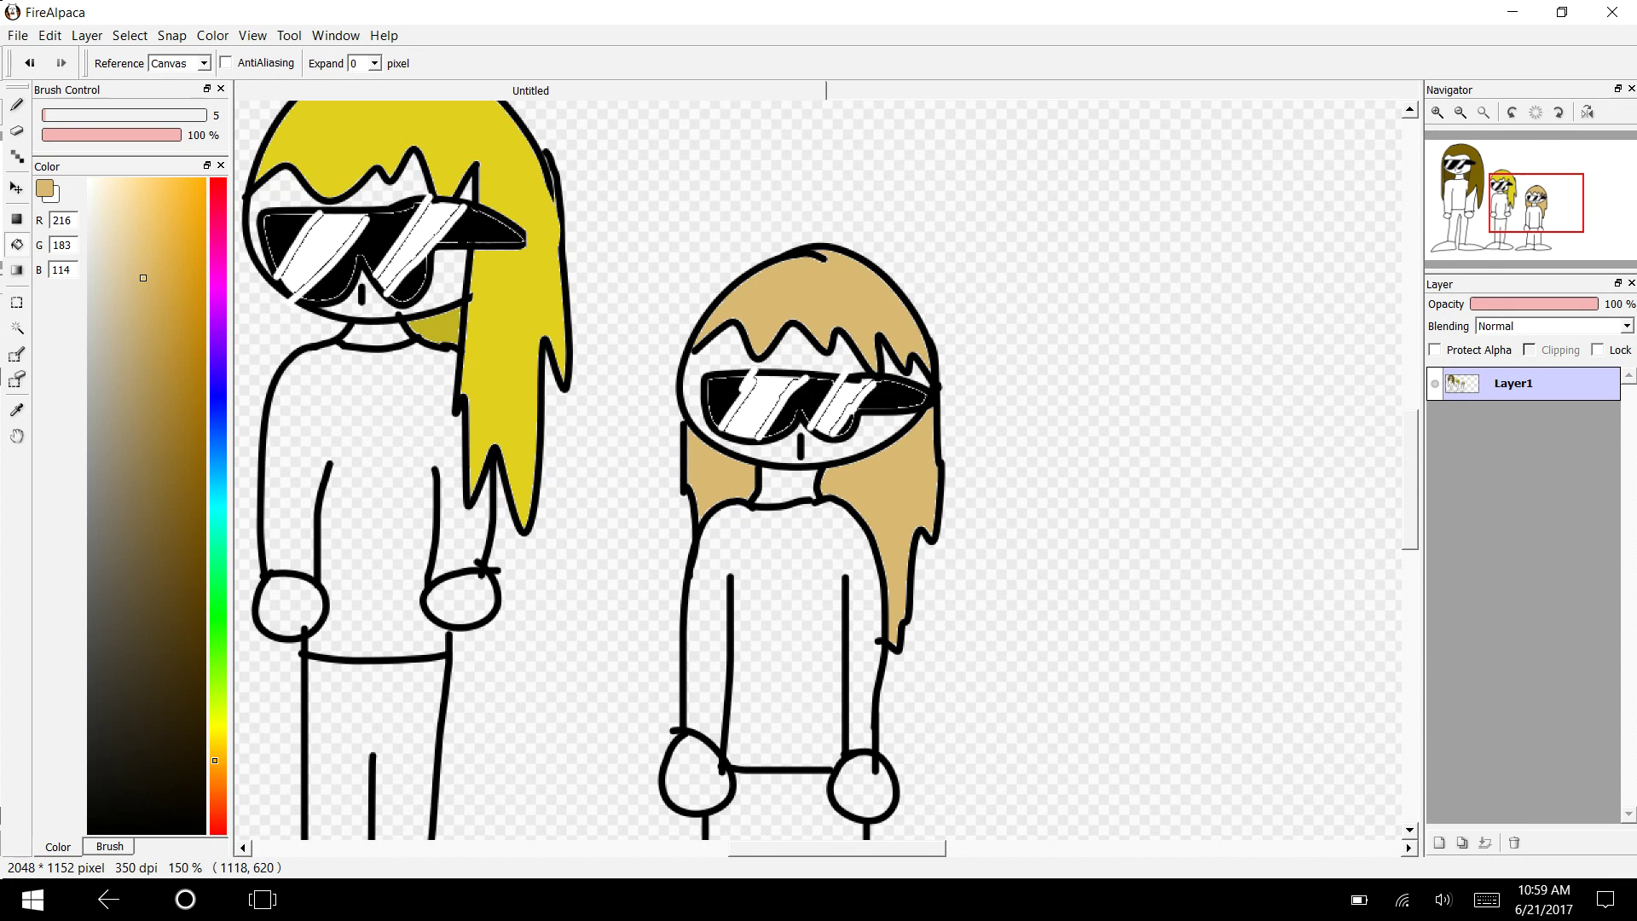
Step: Fill the second character's shirt with bright purple, RGB 191, 0, 224
left_click(215, 303)
left_click(203, 363)
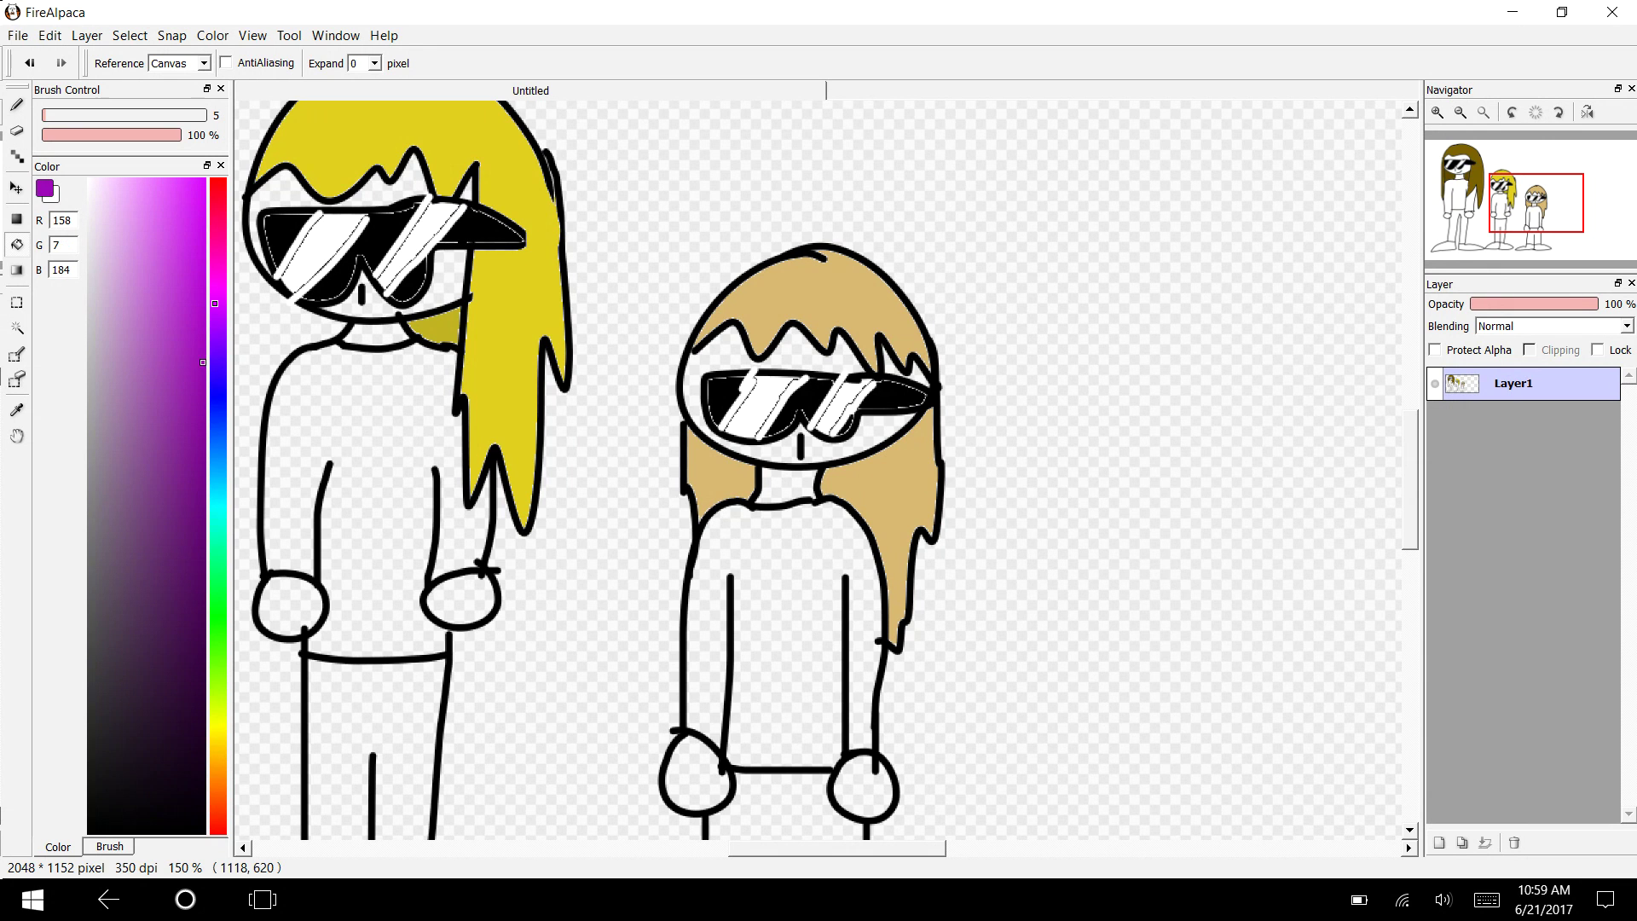
left_click_drag(204, 365, 205, 258)
left_click(362, 427)
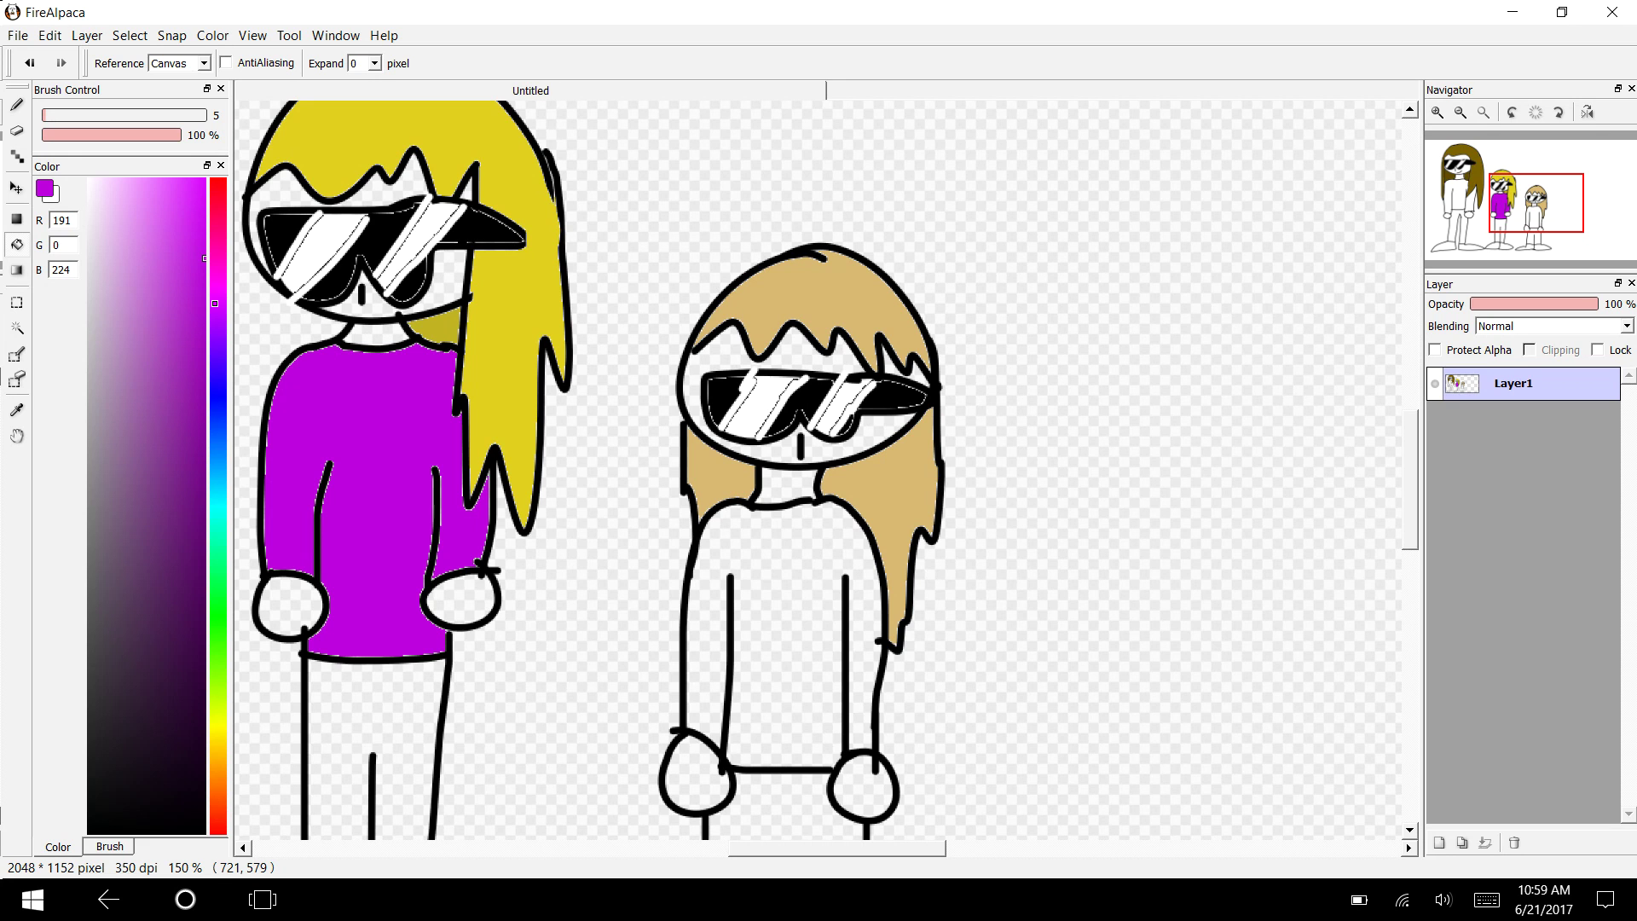
Step: Fill the second character's trousers with dark blue, RGB 0, 13, 133
left_click(215, 408)
left_click(204, 492)
left_click(349, 719)
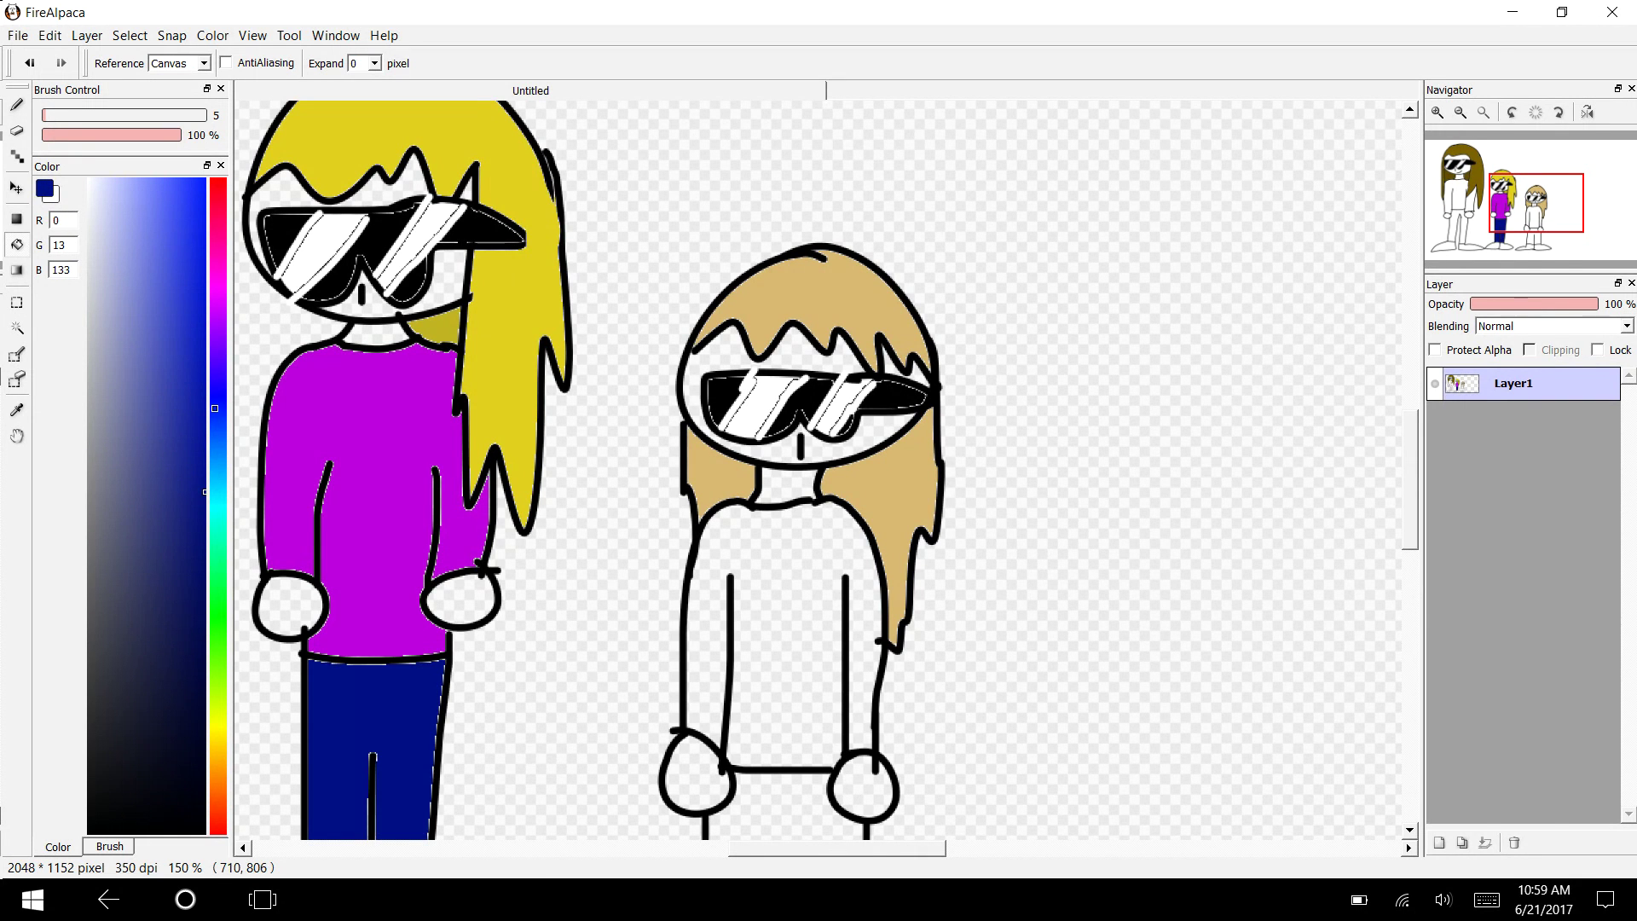
Step: Recolour the second character's shirt violet and fill the third character's shirt with dark purple, RGB 116, 0, 158
scroll(819, 469, "down", 5)
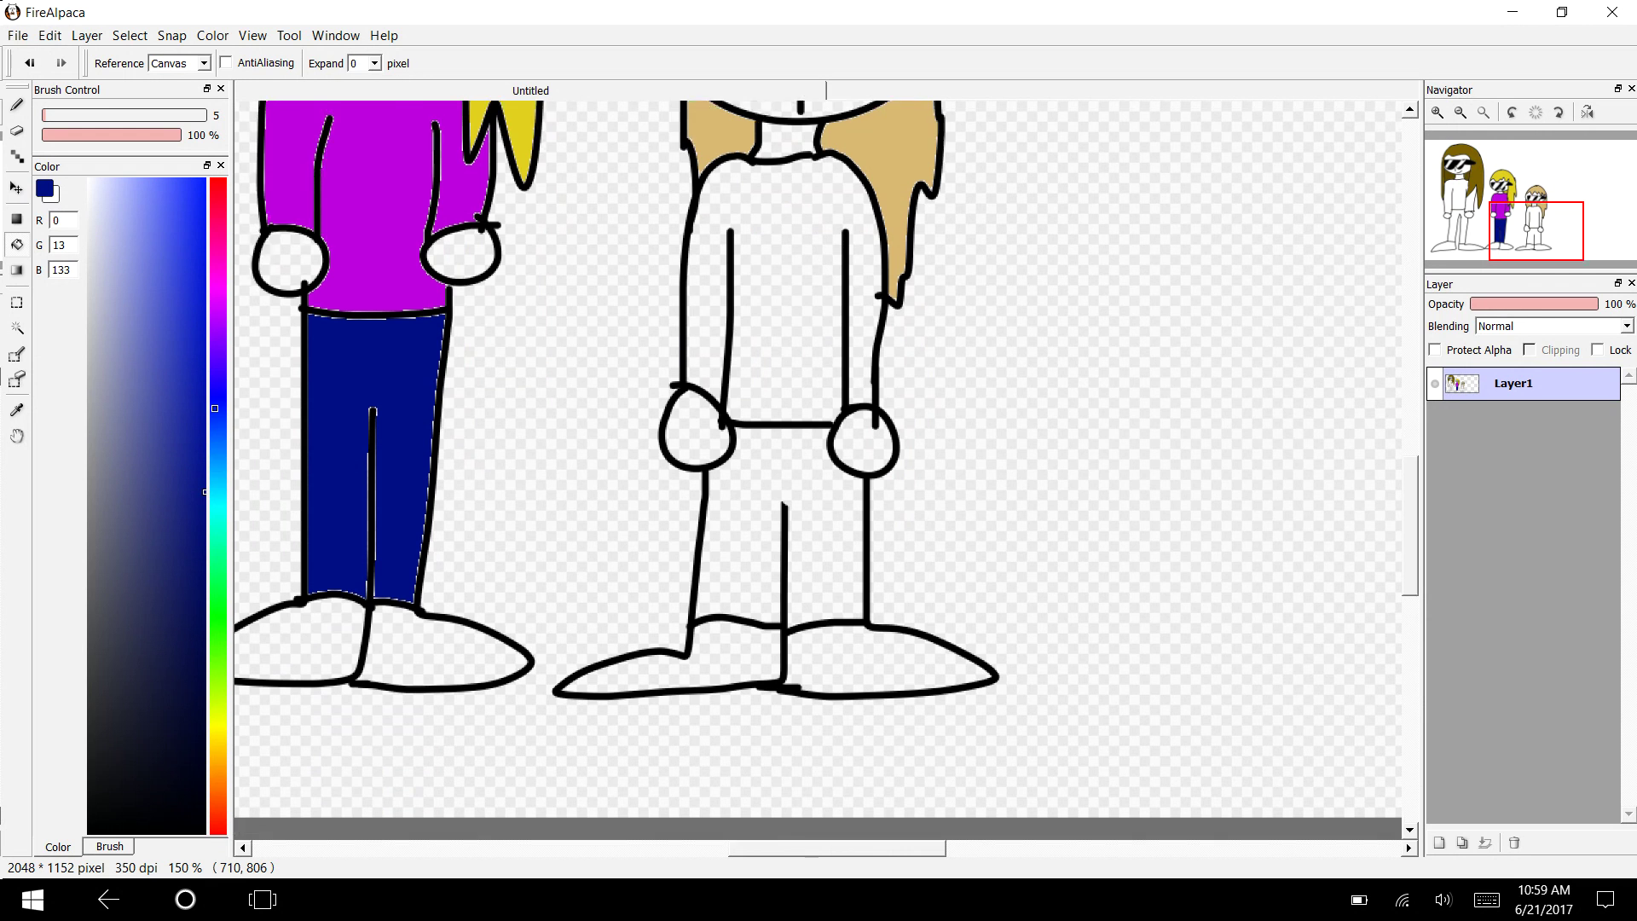
scroll(818, 469, "up", 5)
scroll(818, 469, "down", 1)
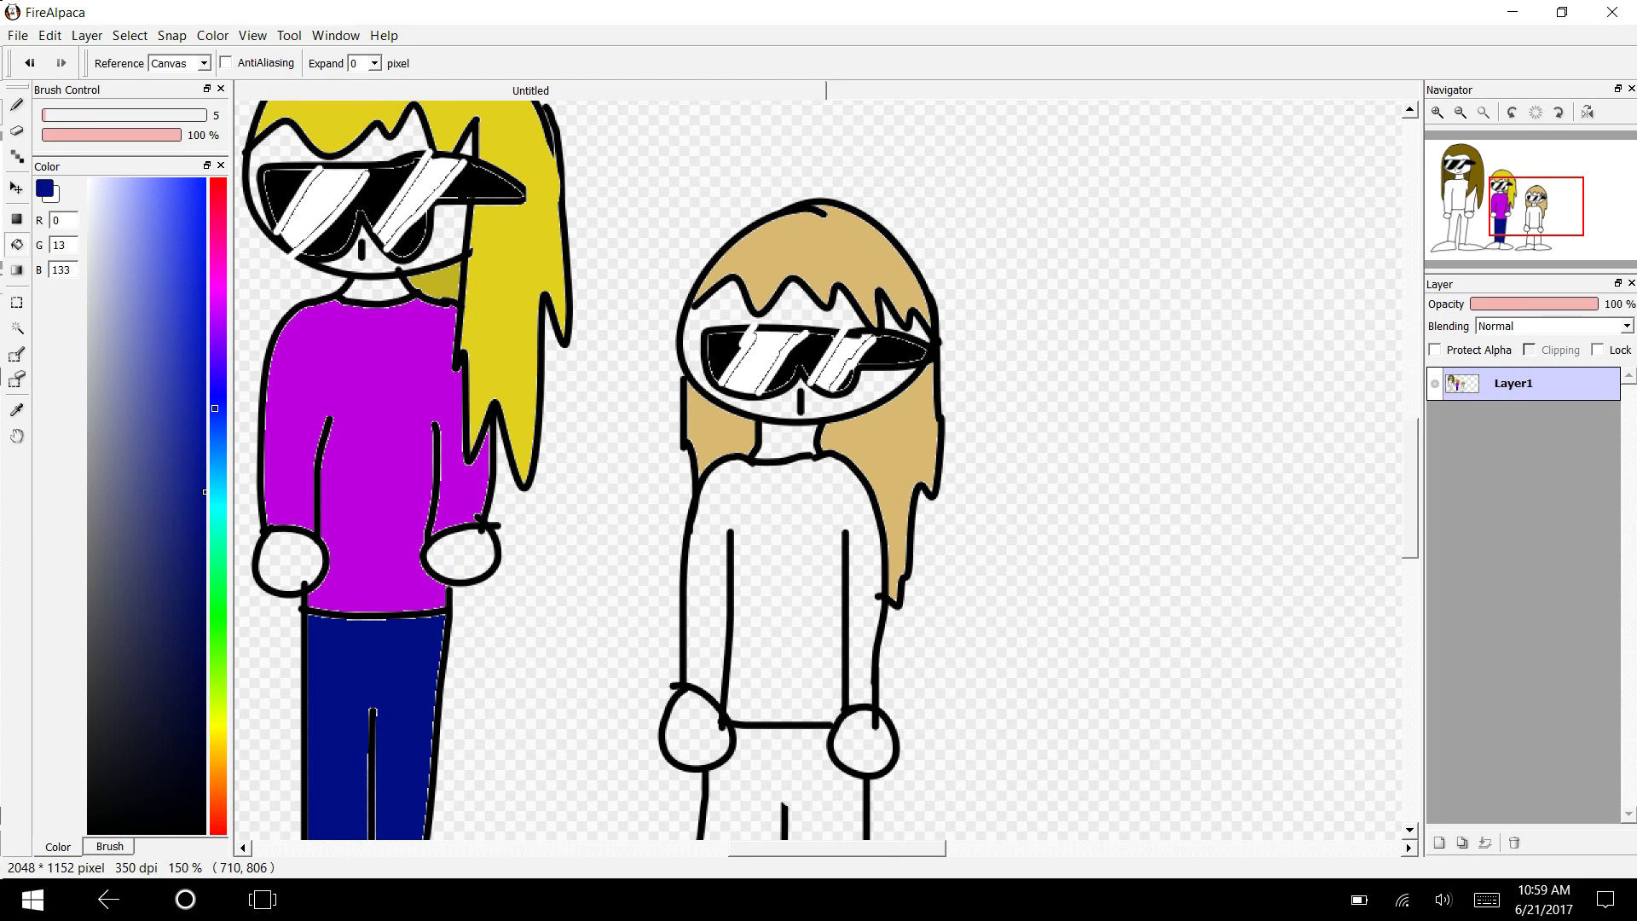
left_click_drag(215, 408, 215, 316)
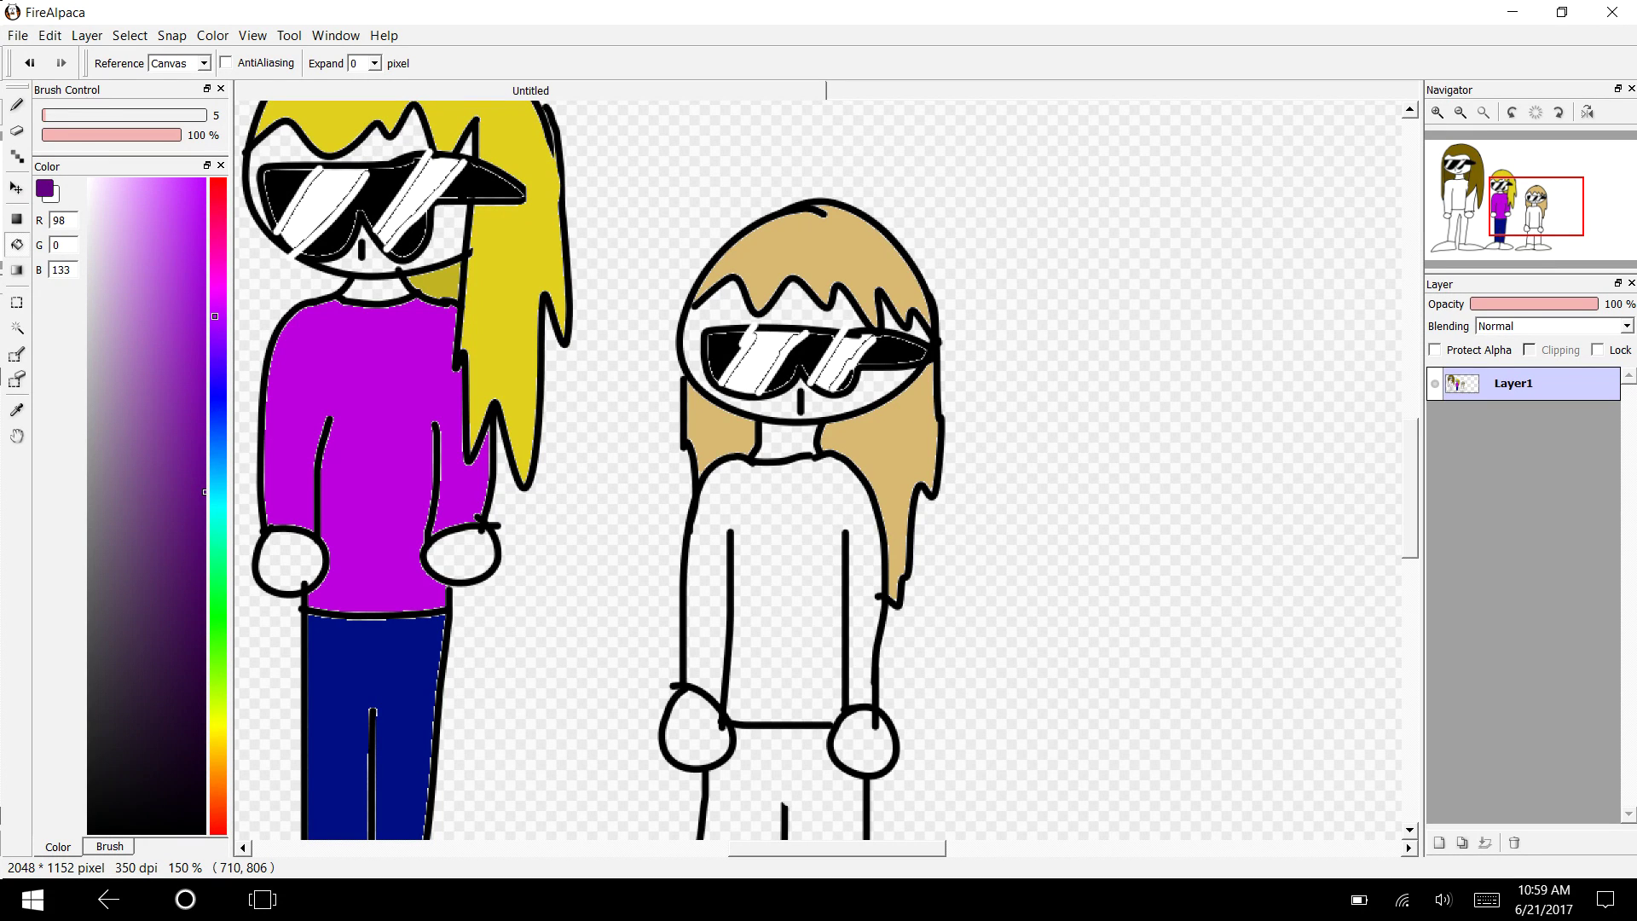
left_click(205, 234)
left_click(344, 368)
left_click(205, 429)
left_click(780, 524)
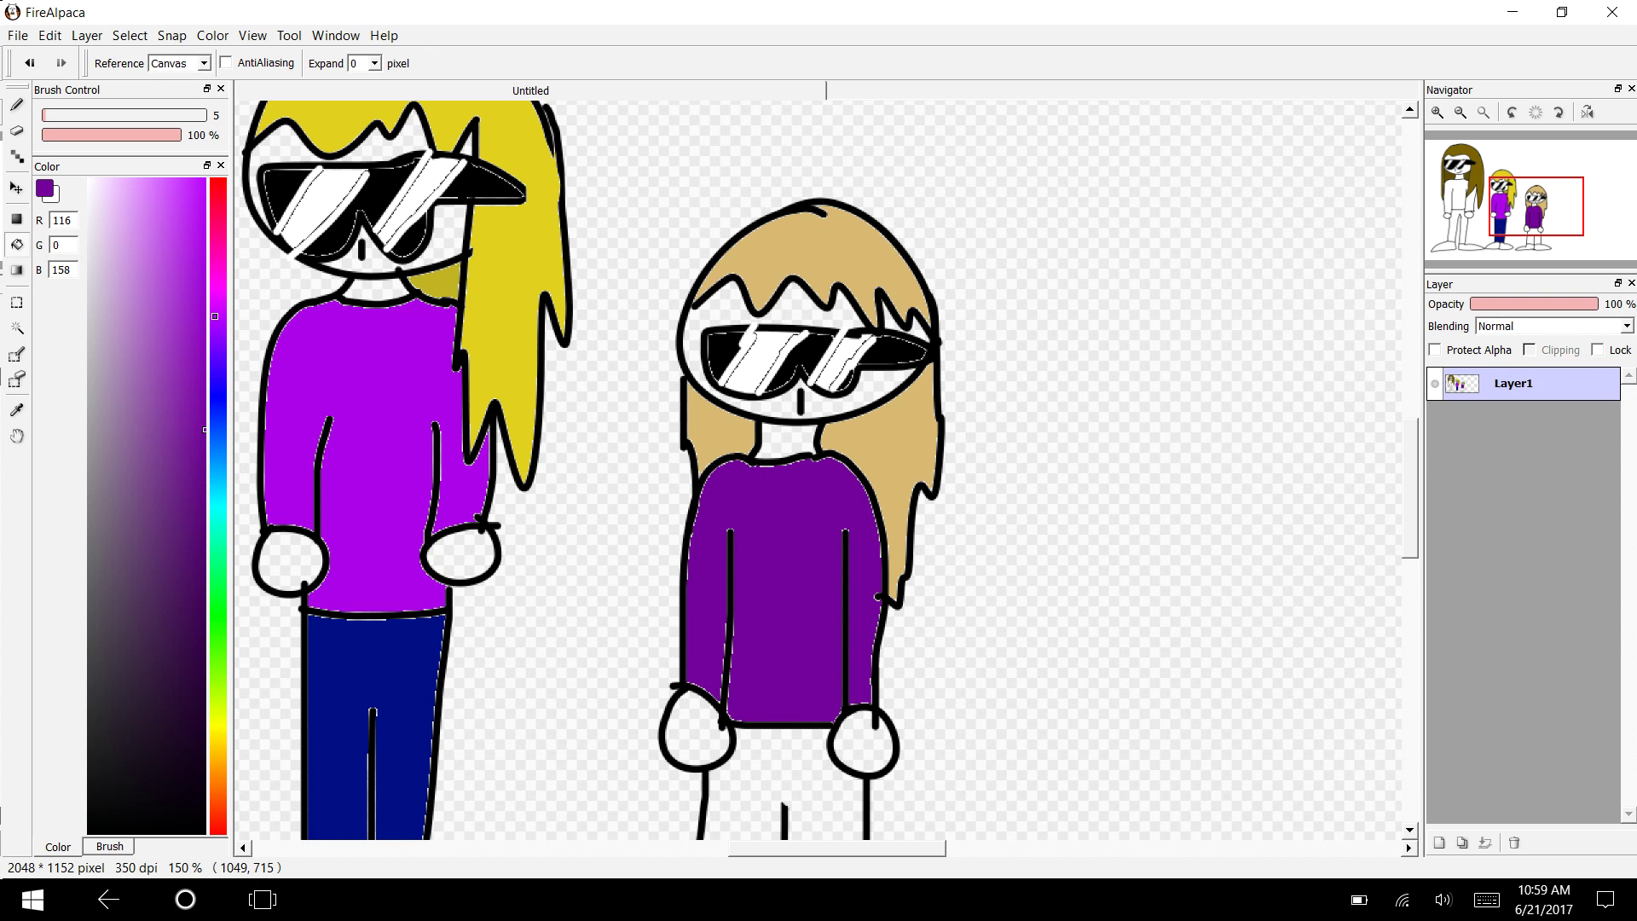
Step: Fill the third character's trousers with dark blue, RGB 7, 27, 134
scroll(818, 469, "down", 5)
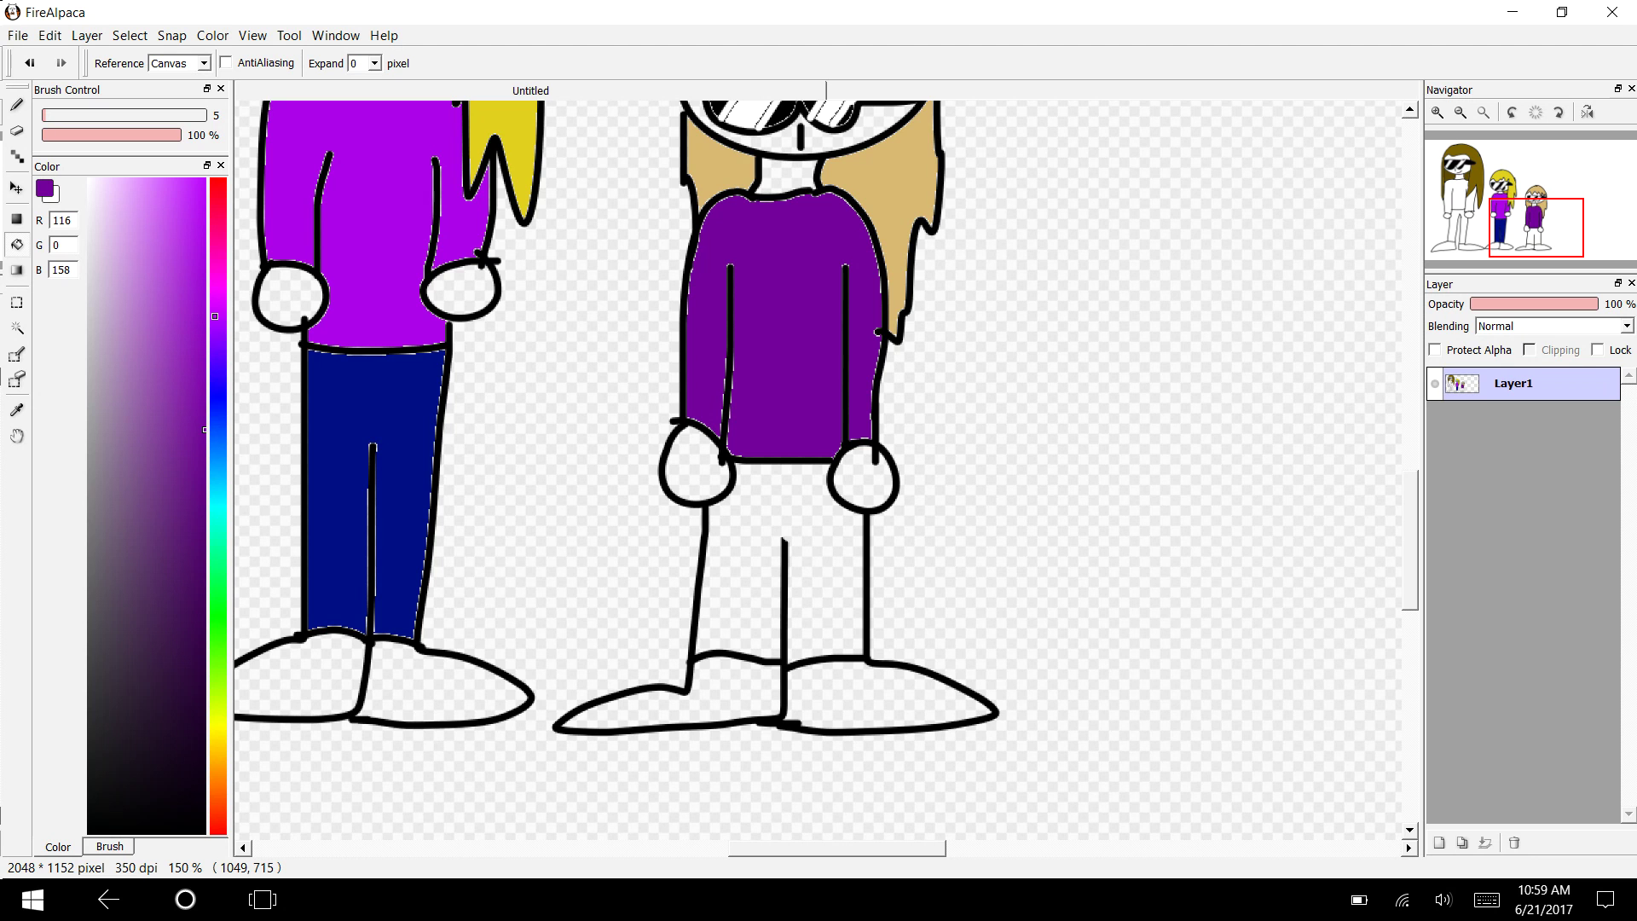
left_click(215, 415)
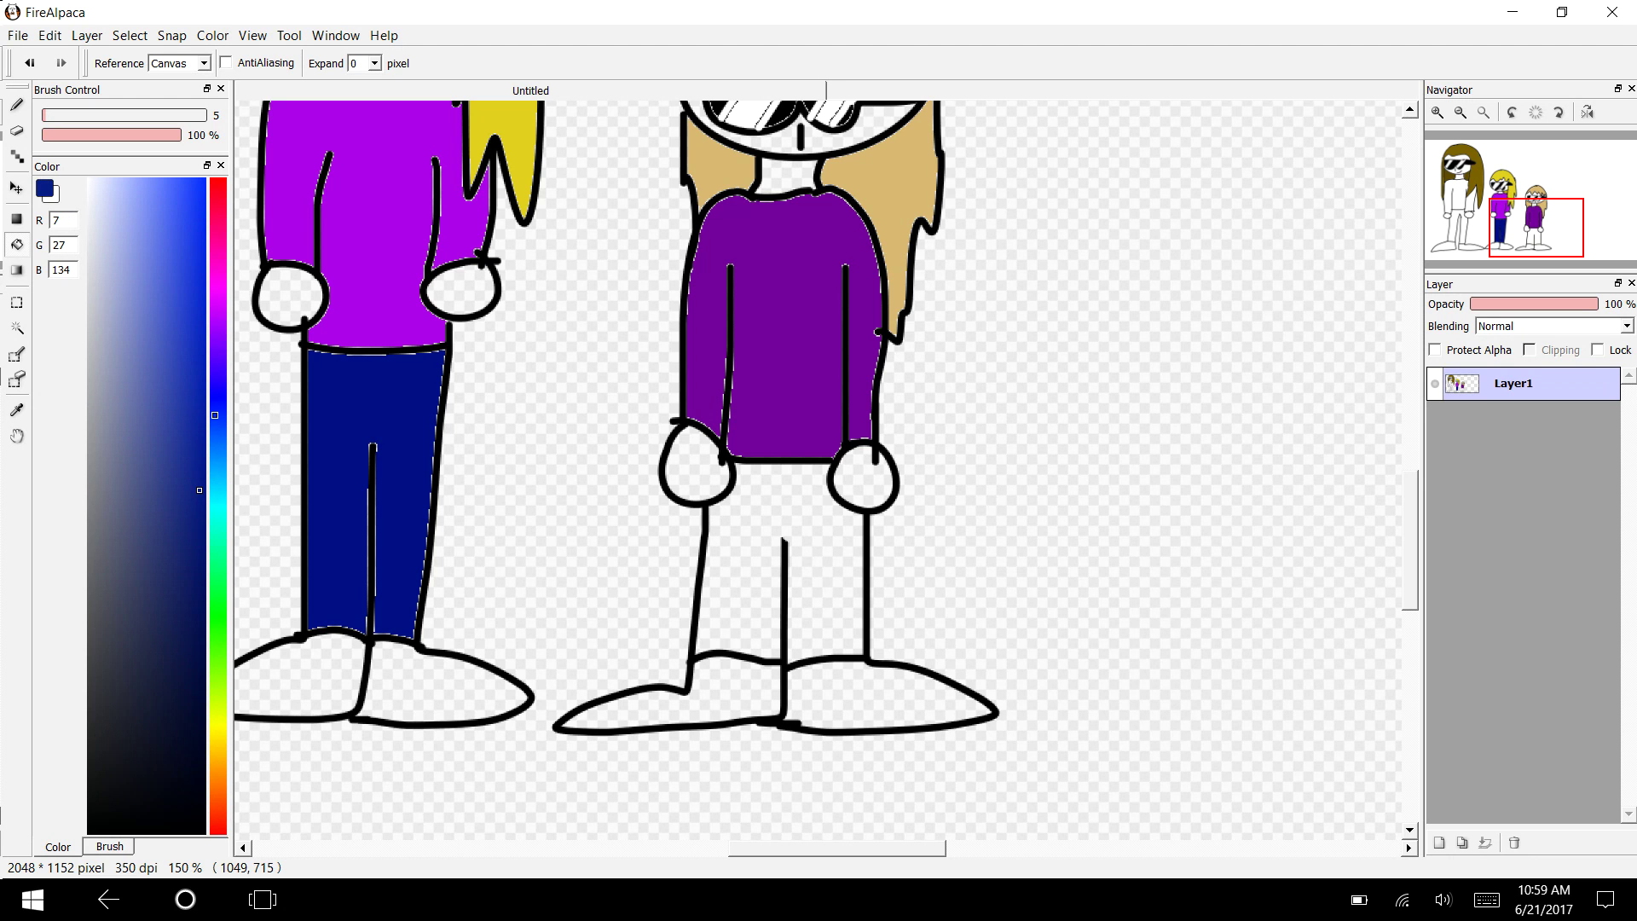
left_click(758, 479)
Step: Try two pink fills, RGB 228, 59, 231 and RGB 237, 97, 239, on the first character's shirt and separate sleeve
scroll(758, 479, "left", 15)
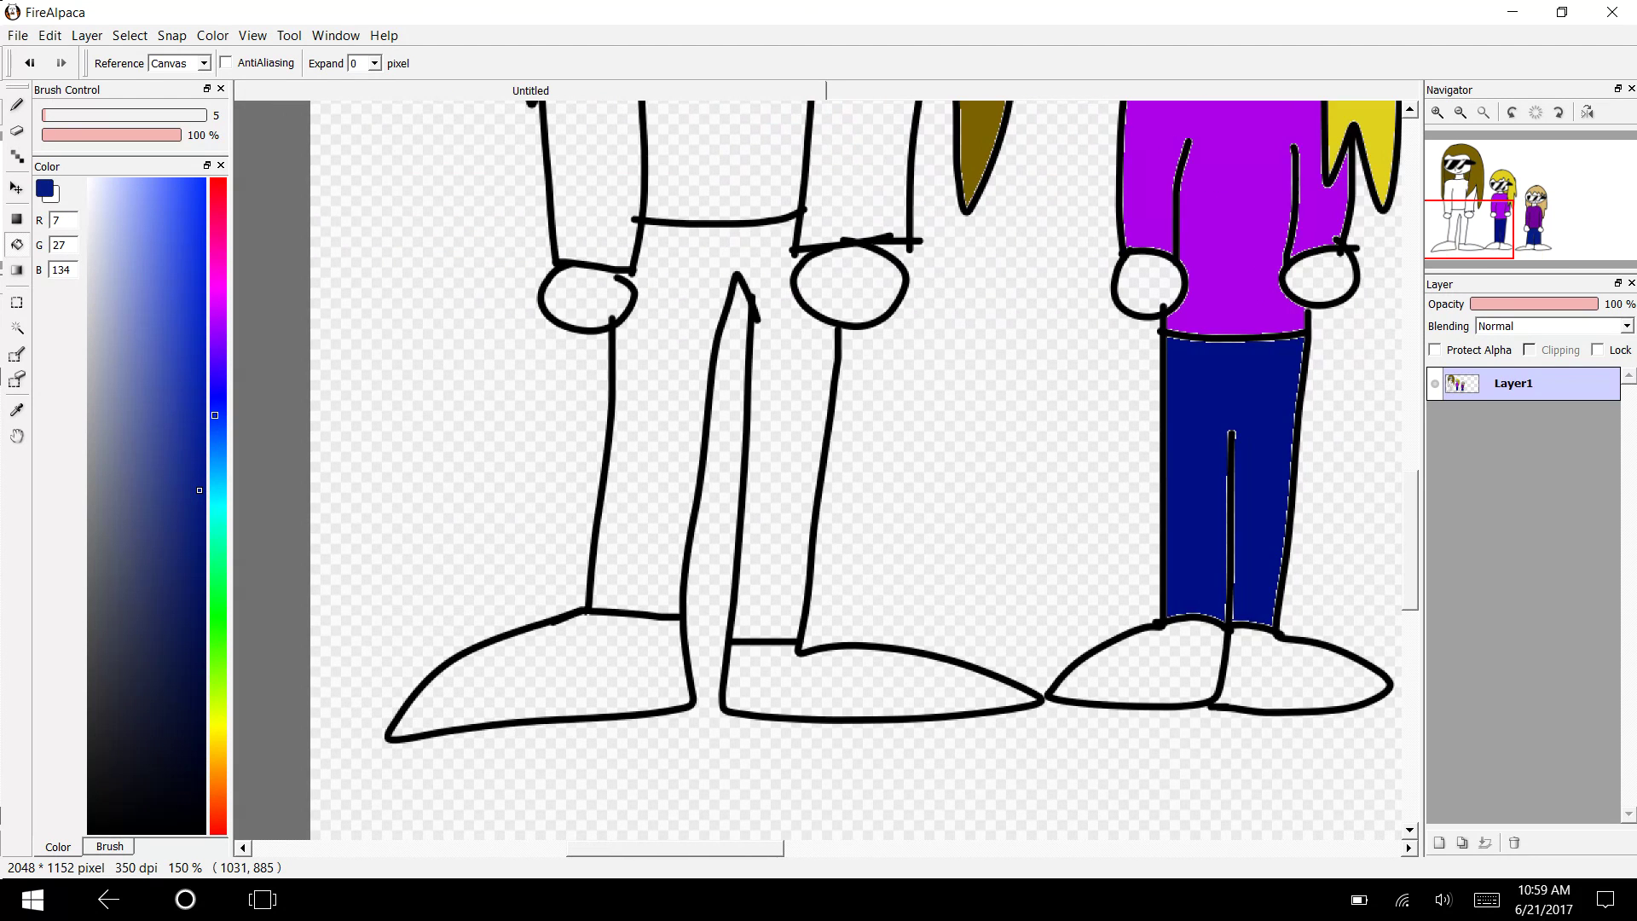
scroll(758, 479, "up", 4)
scroll(758, 479, "up", 5)
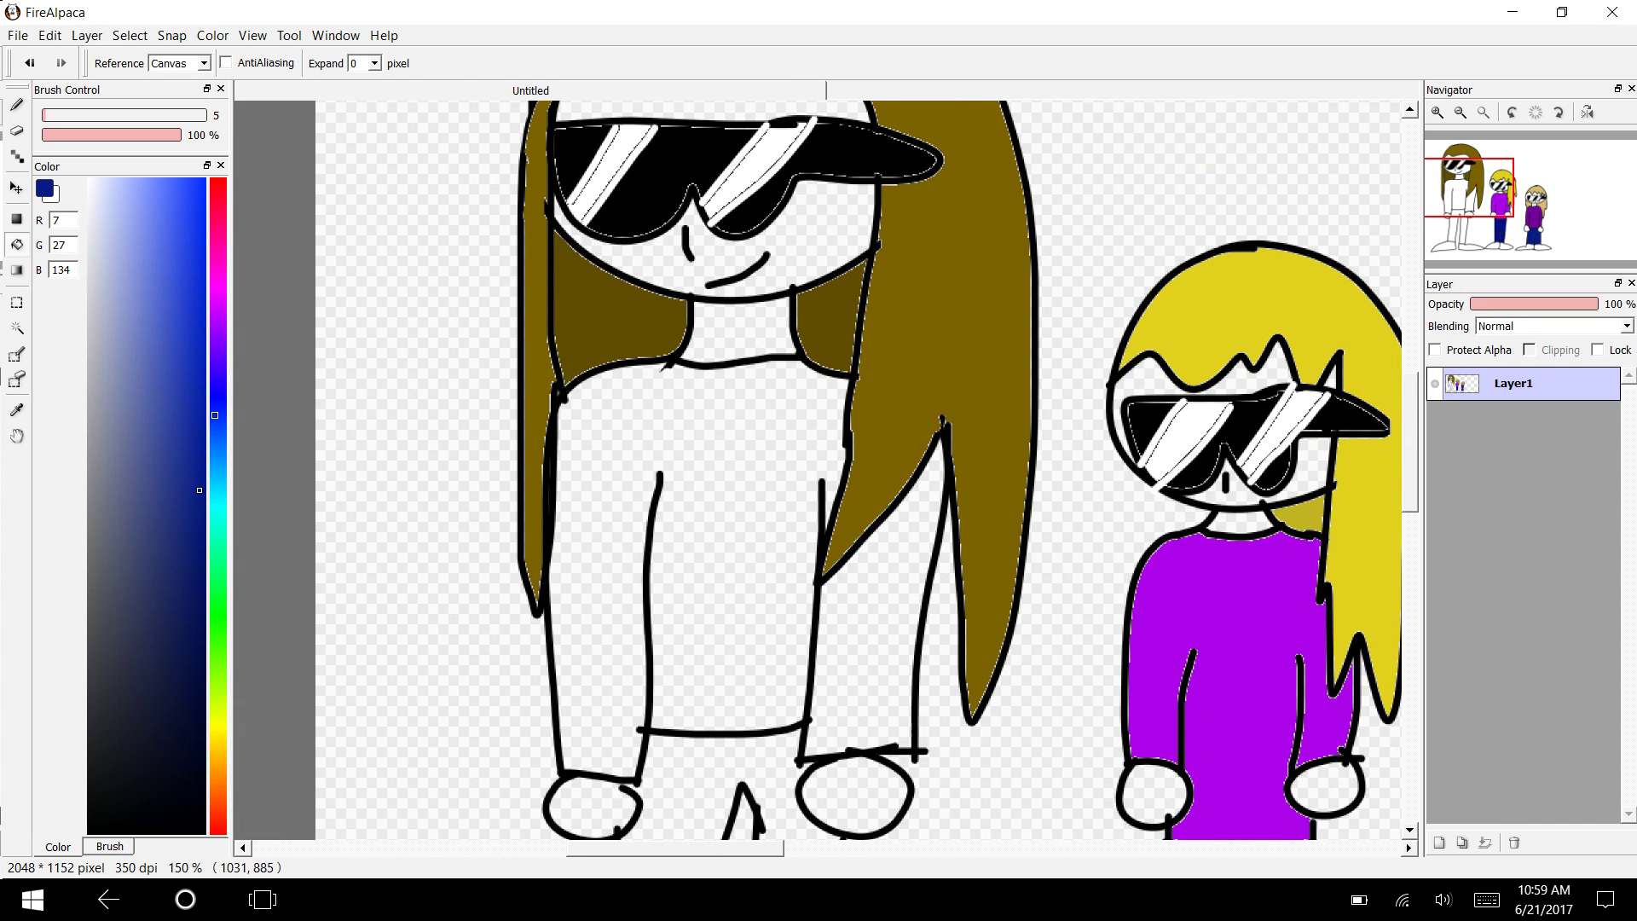
left_click(215, 289)
left_click_drag(192, 299, 175, 240)
left_click(730, 439)
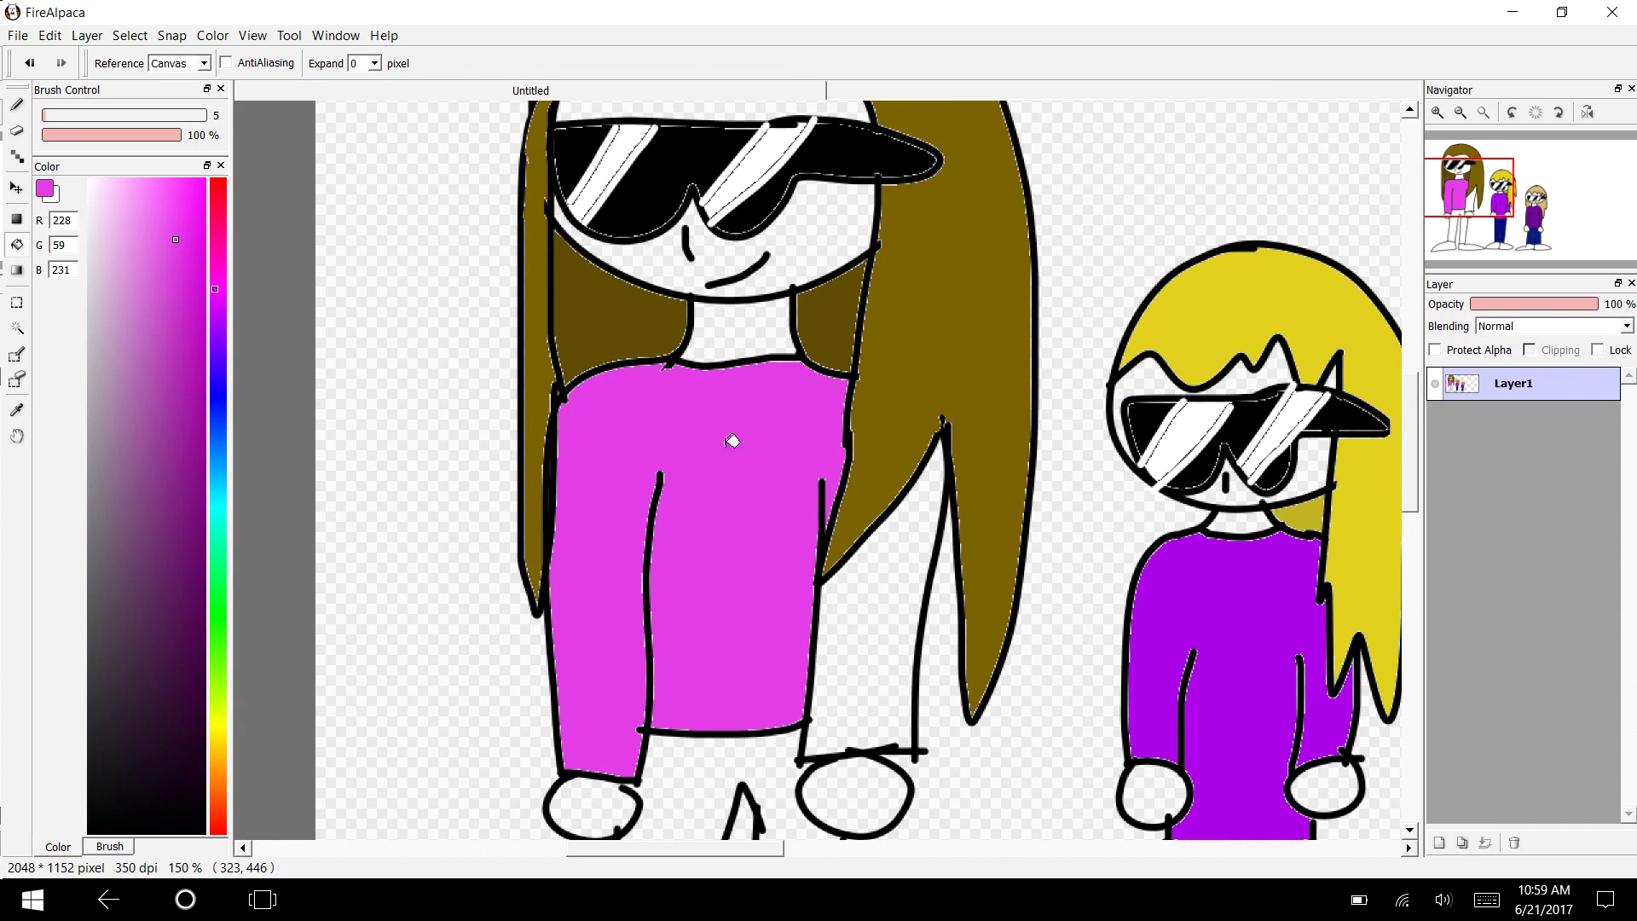
left_click(871, 635)
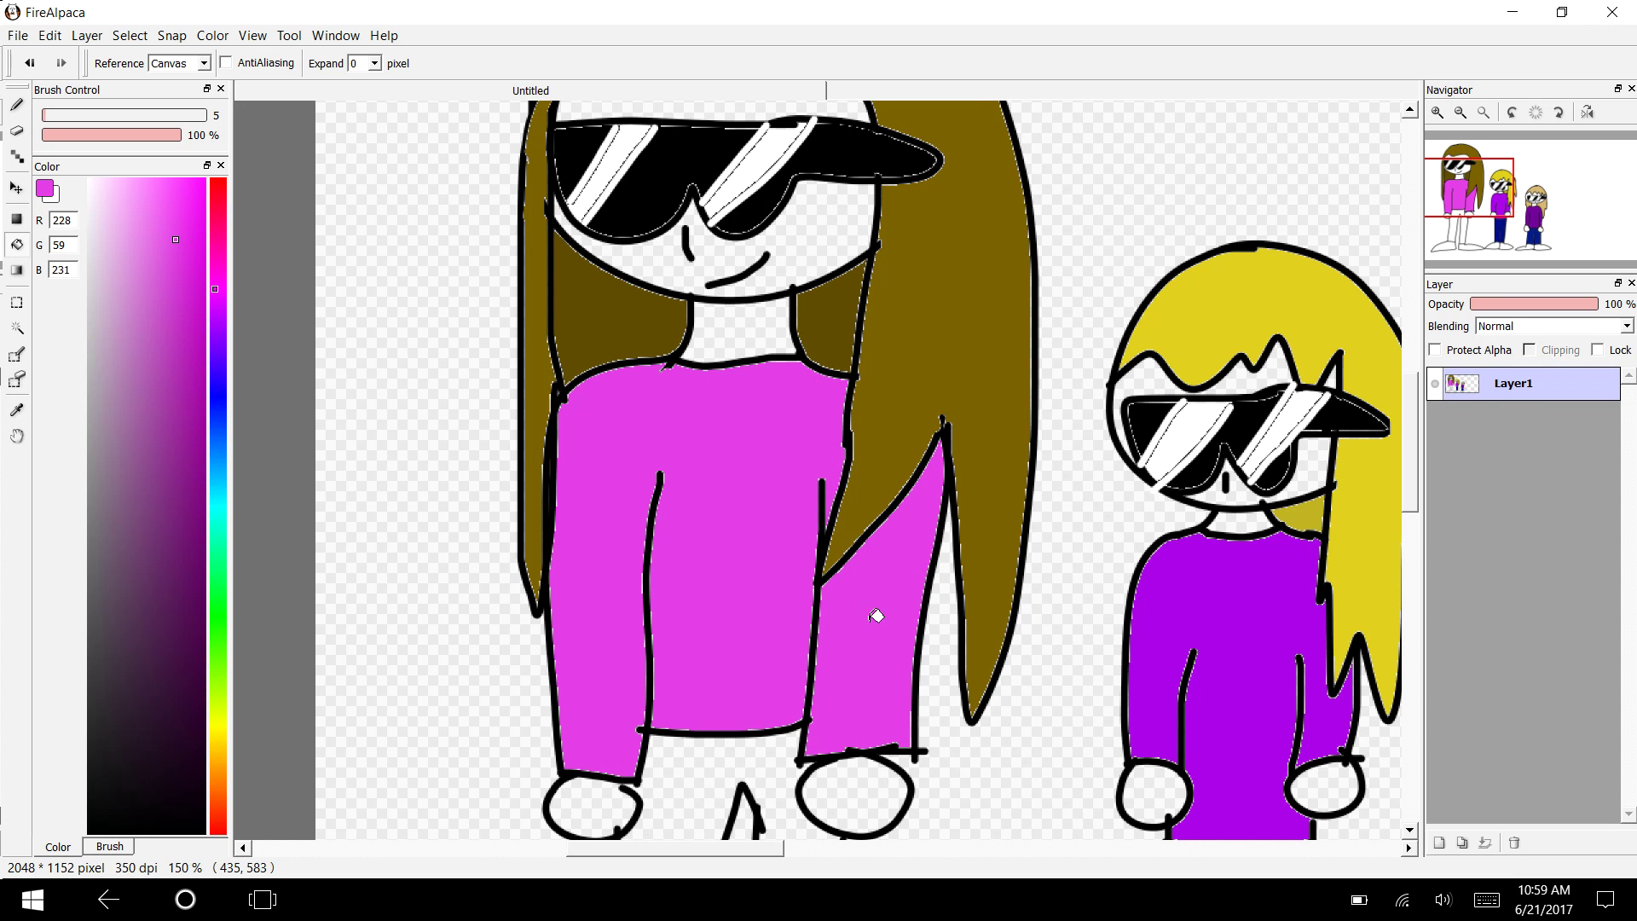
left_click(157, 219)
left_click(694, 469)
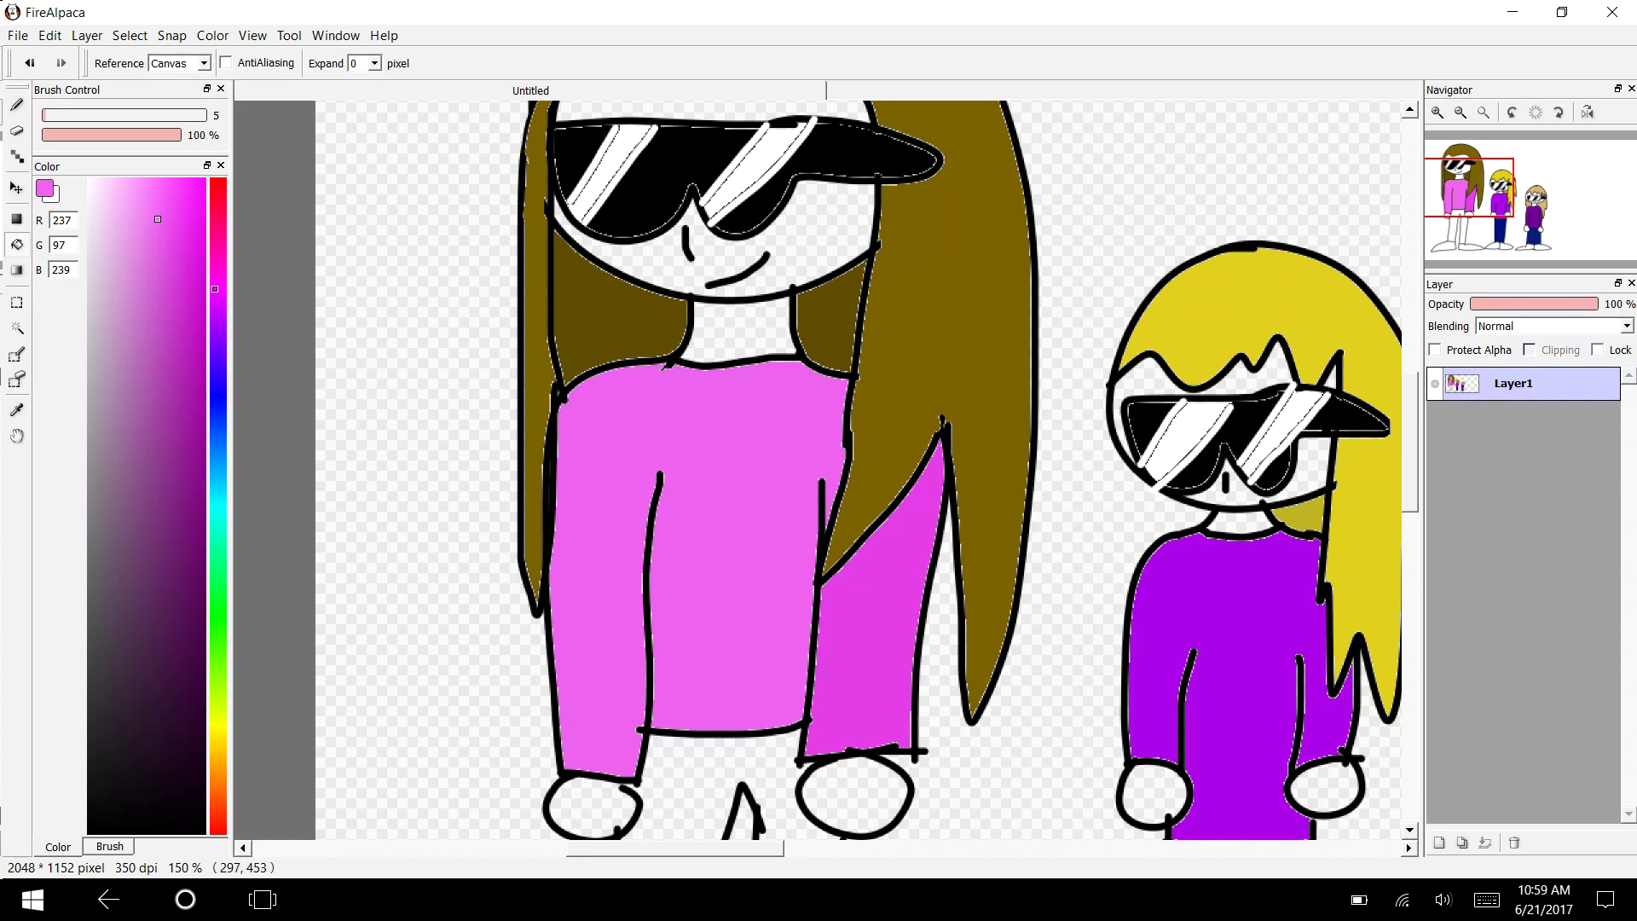
left_click(850, 621)
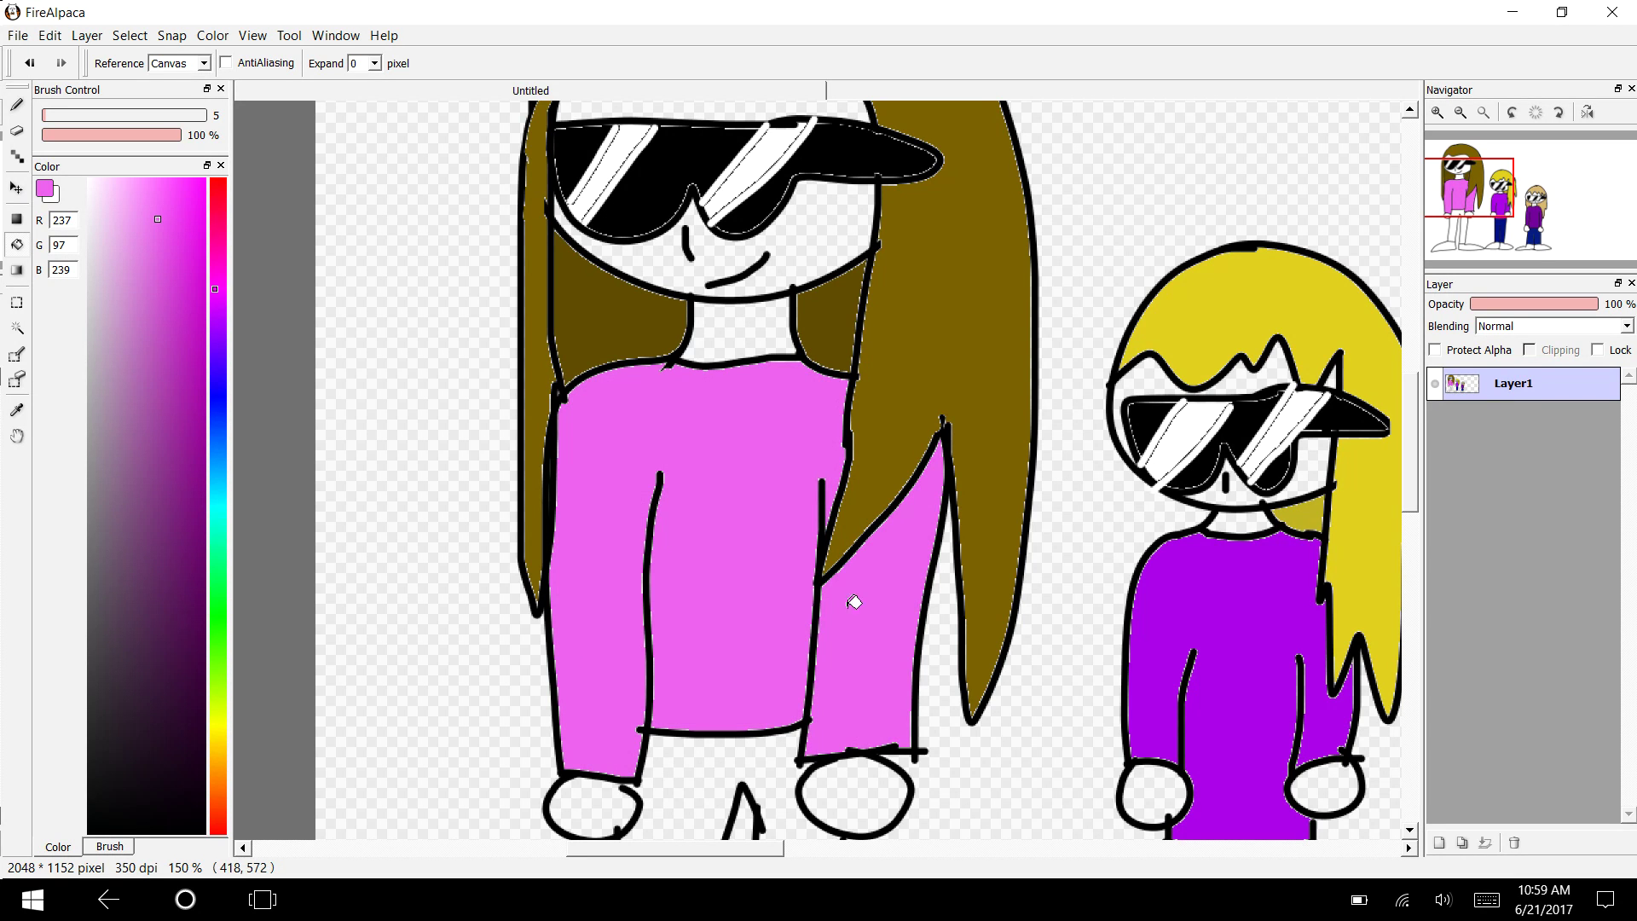
Step: Refill the first character's shirt and separate sleeve with light purple, RGB 200, 97, 239
left_click(214, 317)
left_click(695, 554)
left_click(847, 636)
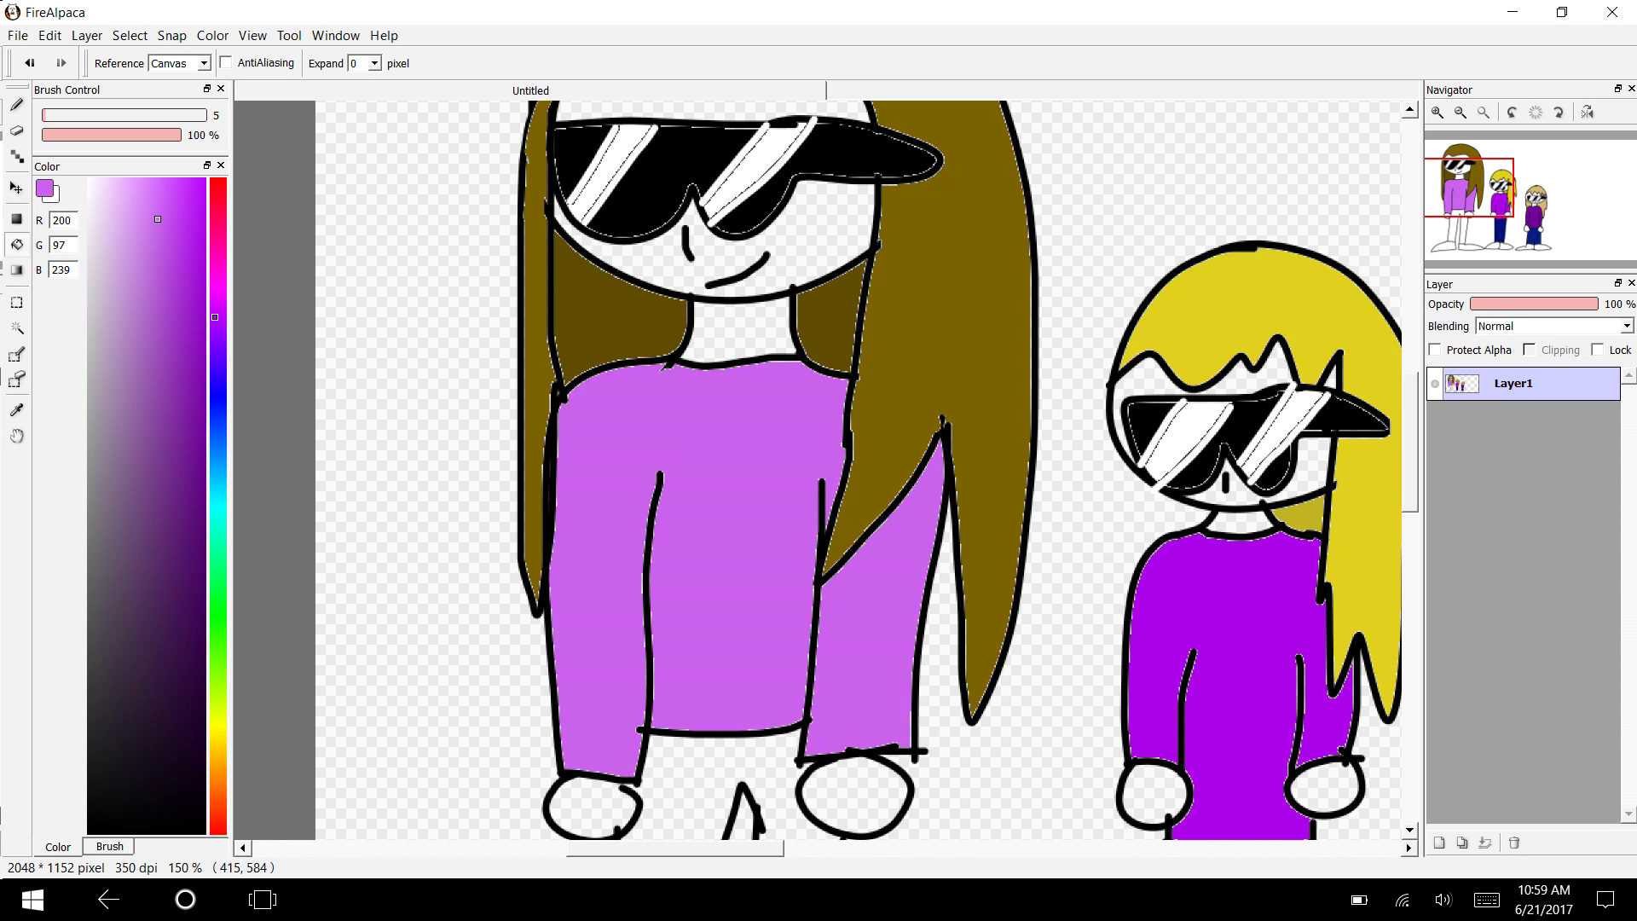
Step: Fill the first character's trousers with dark blue, RGB 4, 21, 146, and set the fill colour to black
left_click_drag(1409, 440, 1409, 494)
scroll(852, 468, "down", 3)
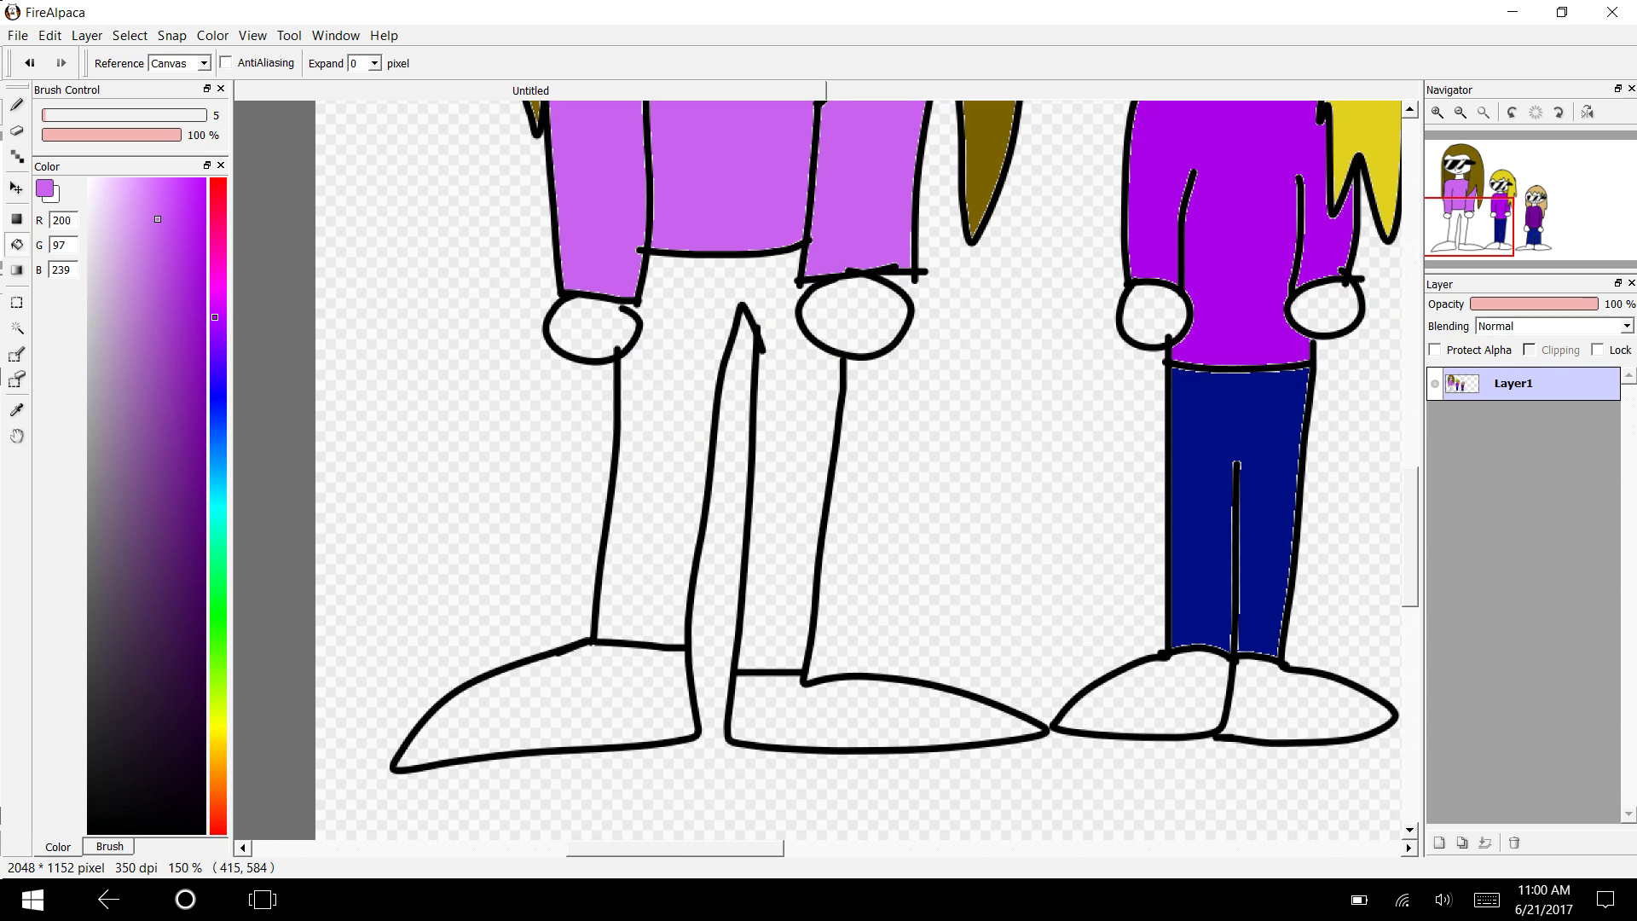
left_click(216, 411)
left_click(202, 461)
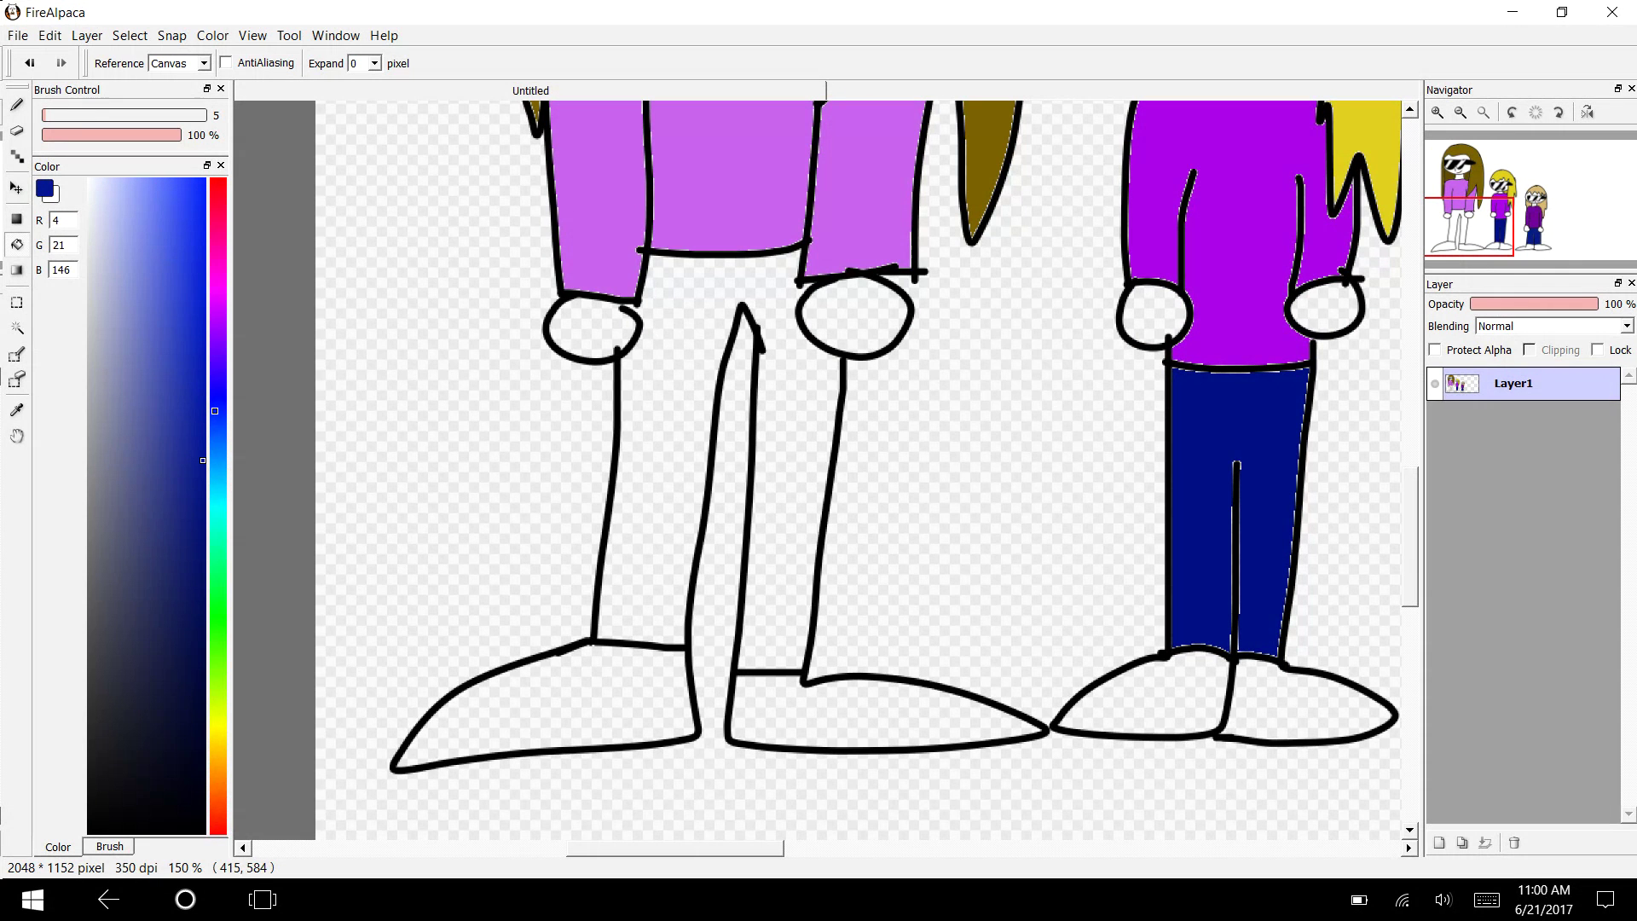
left_click(656, 418)
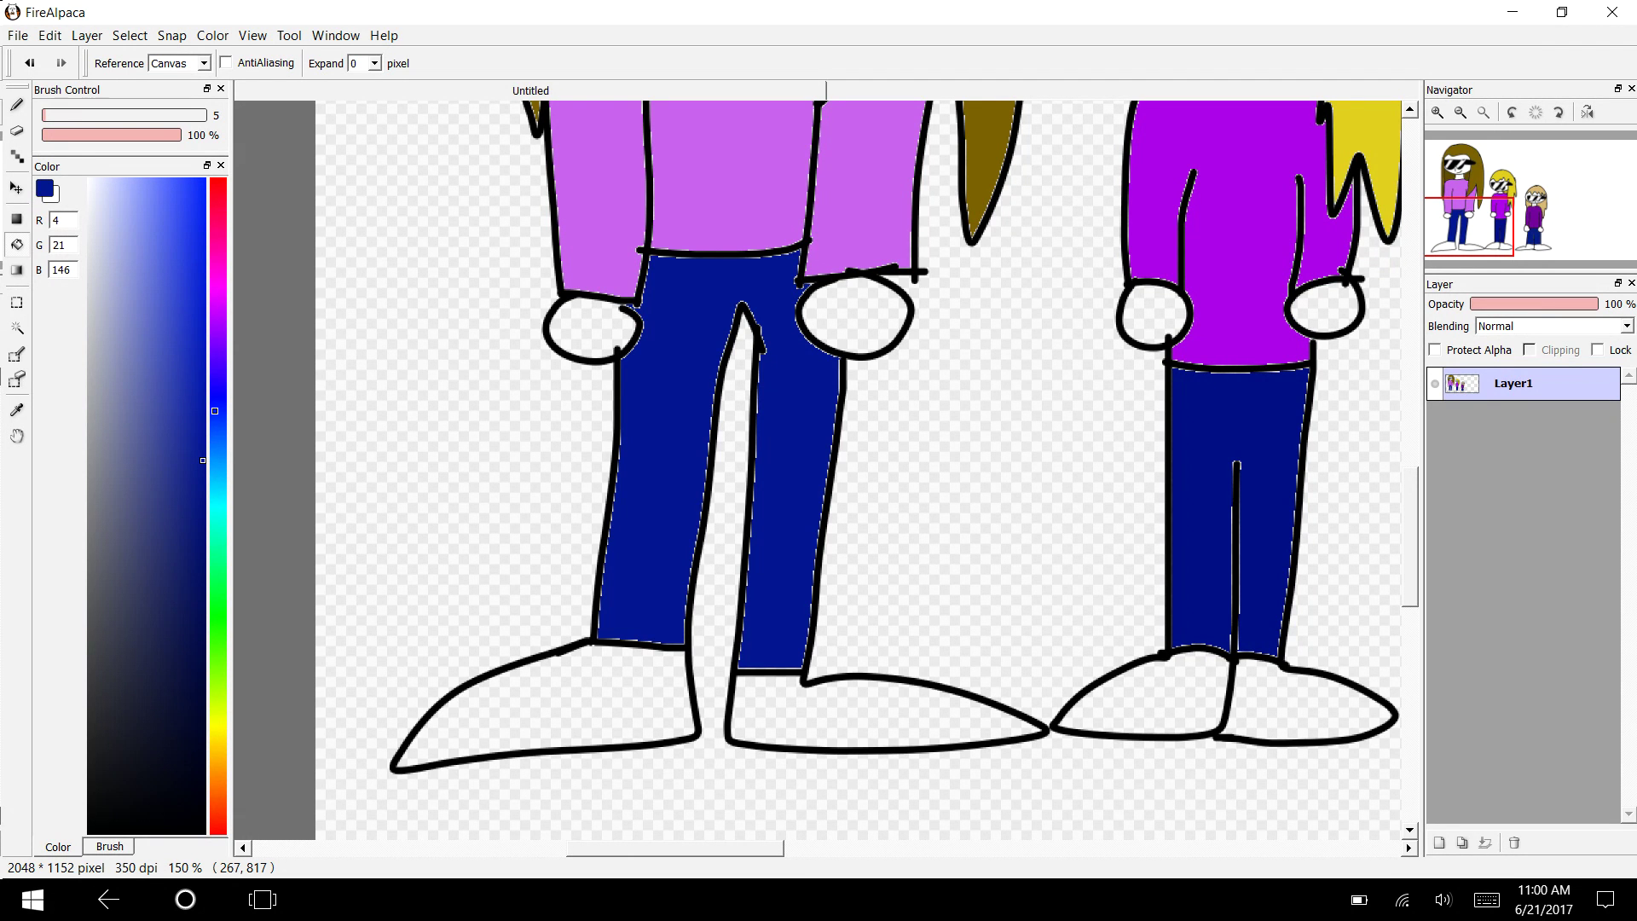
mouse_move(203, 460)
left_mouse_down()
mouse_move(150, 801)
mouse_move(88, 833)
left_mouse_up()
Step: Switch to YouTube in the browser, play the Megalosecret mash-up from the playlist, and return to FireAlpaca
left_click(263, 899)
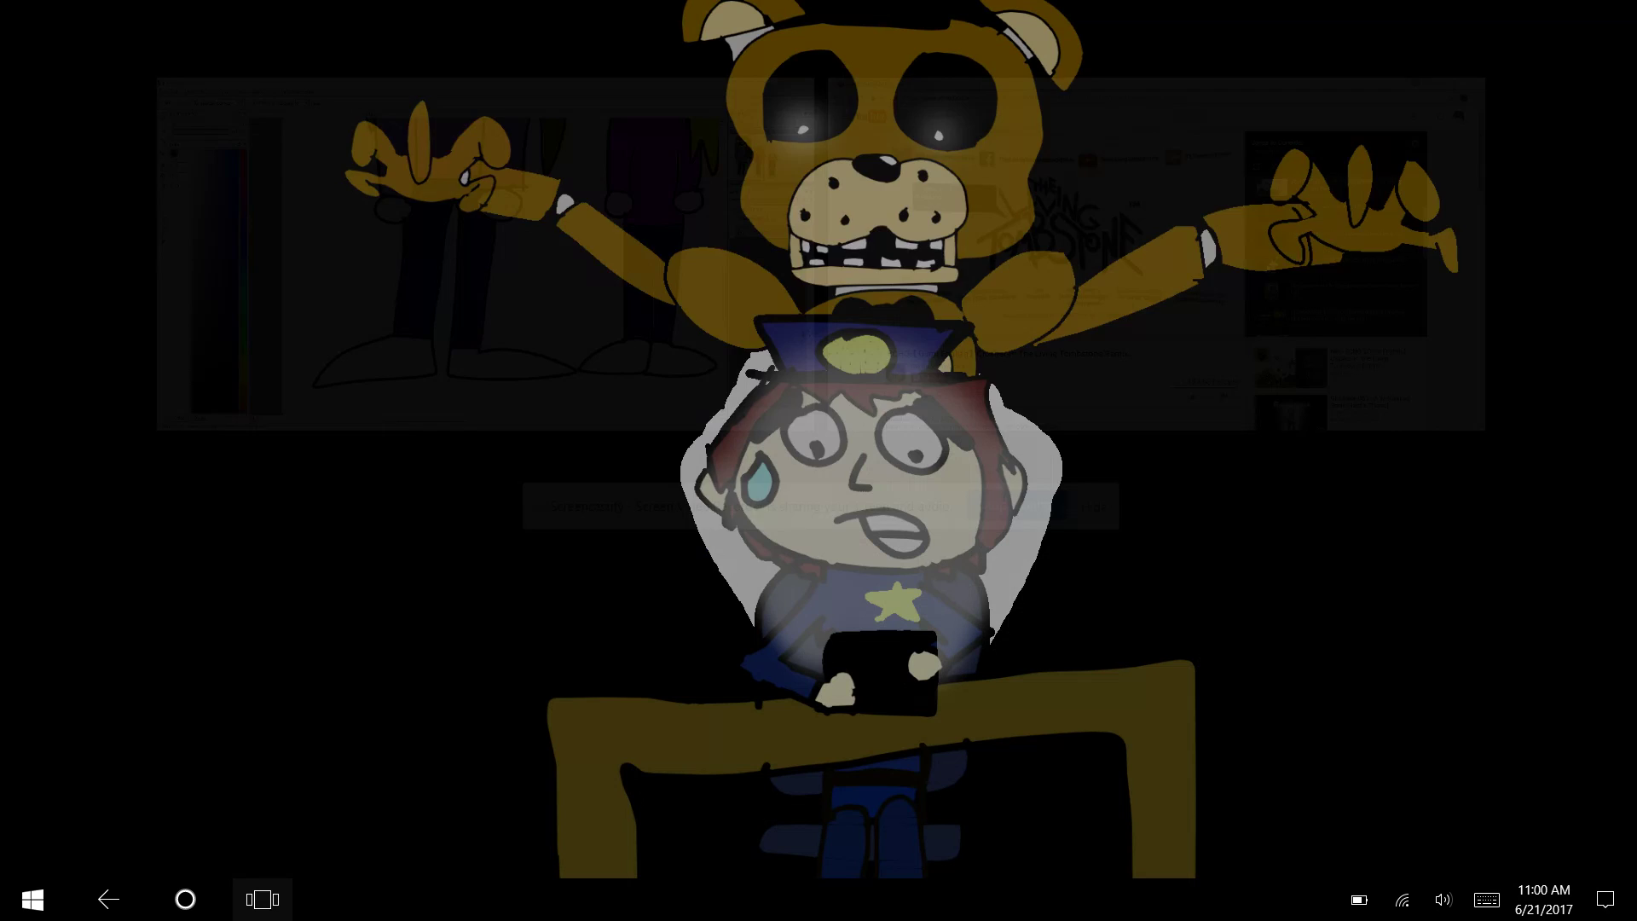
left_click(433, 272)
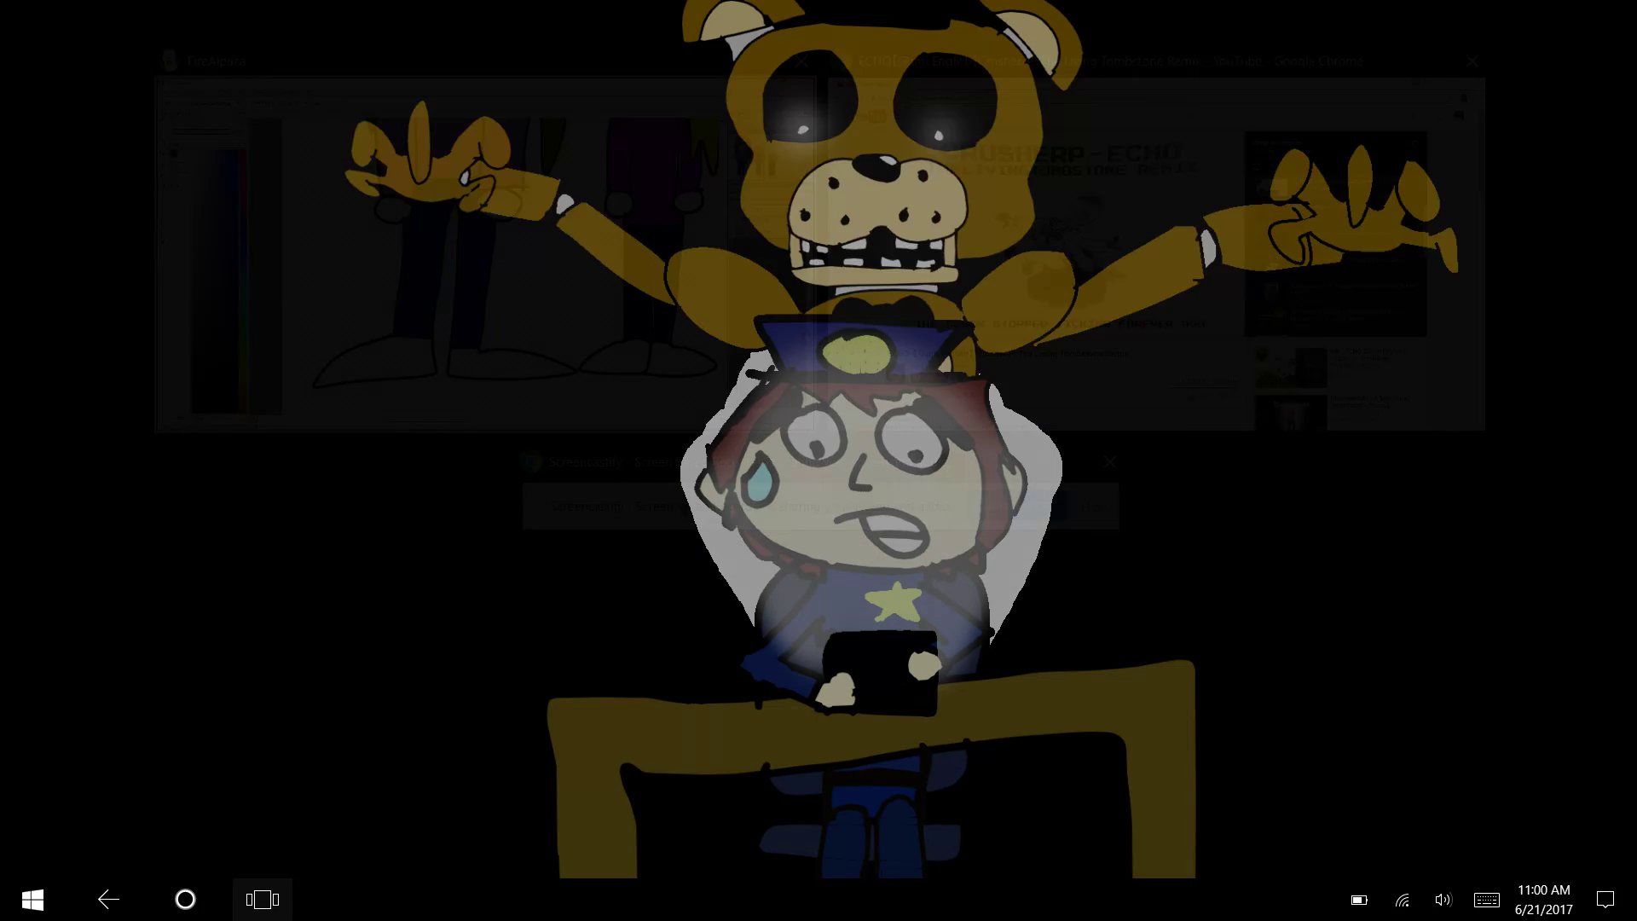
left_click(262, 899)
left_click(1156, 338)
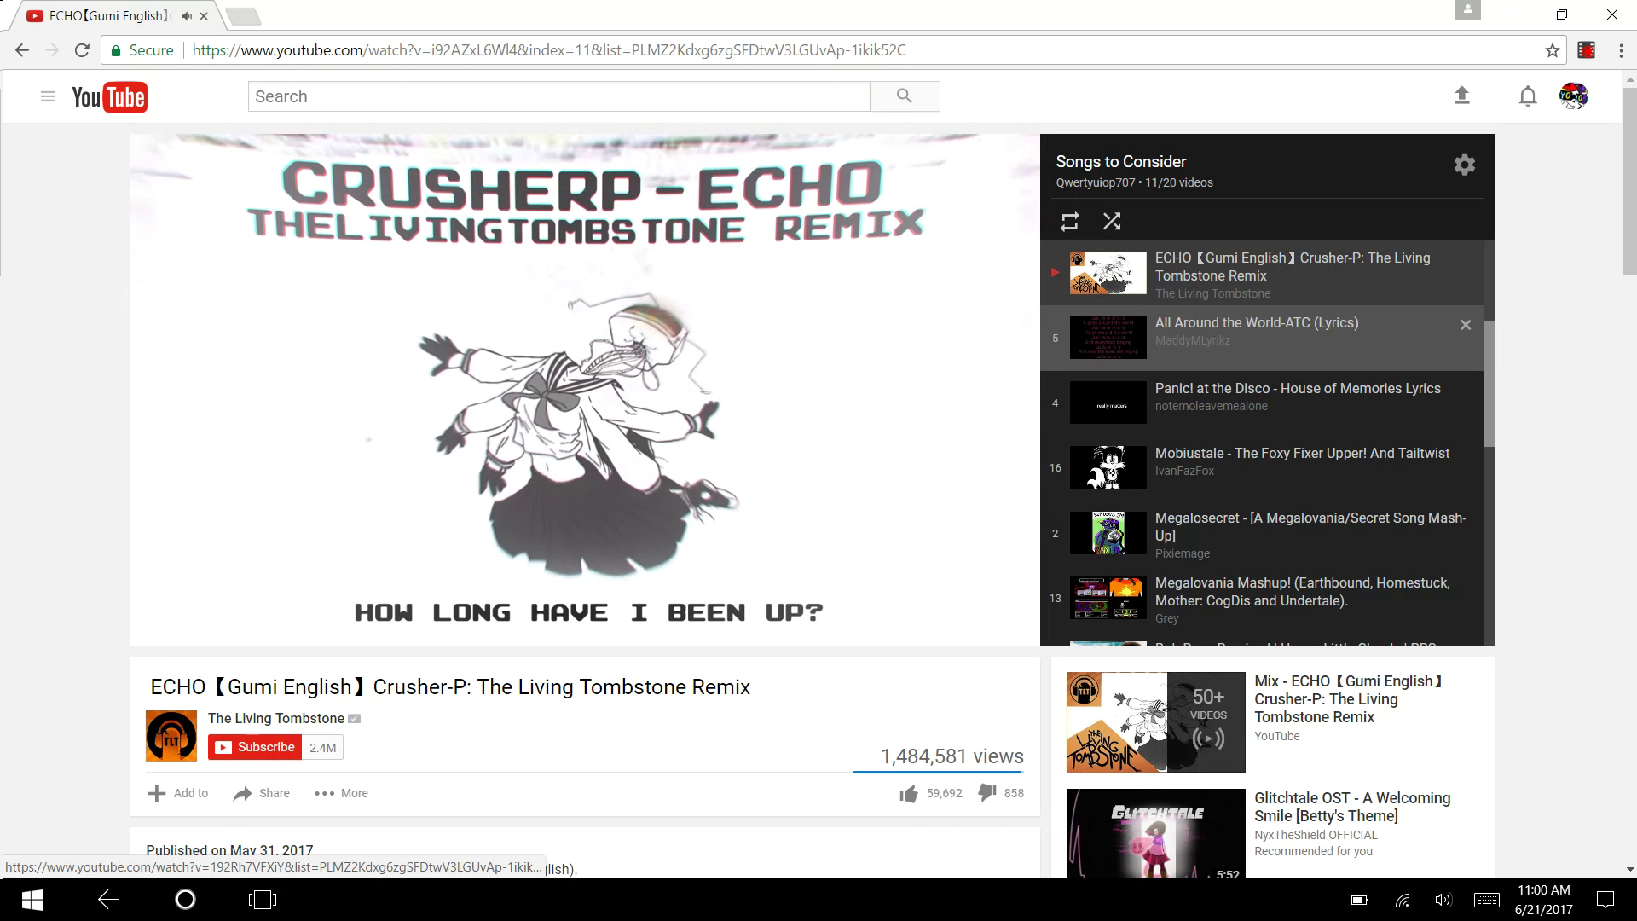
left_click(1278, 533)
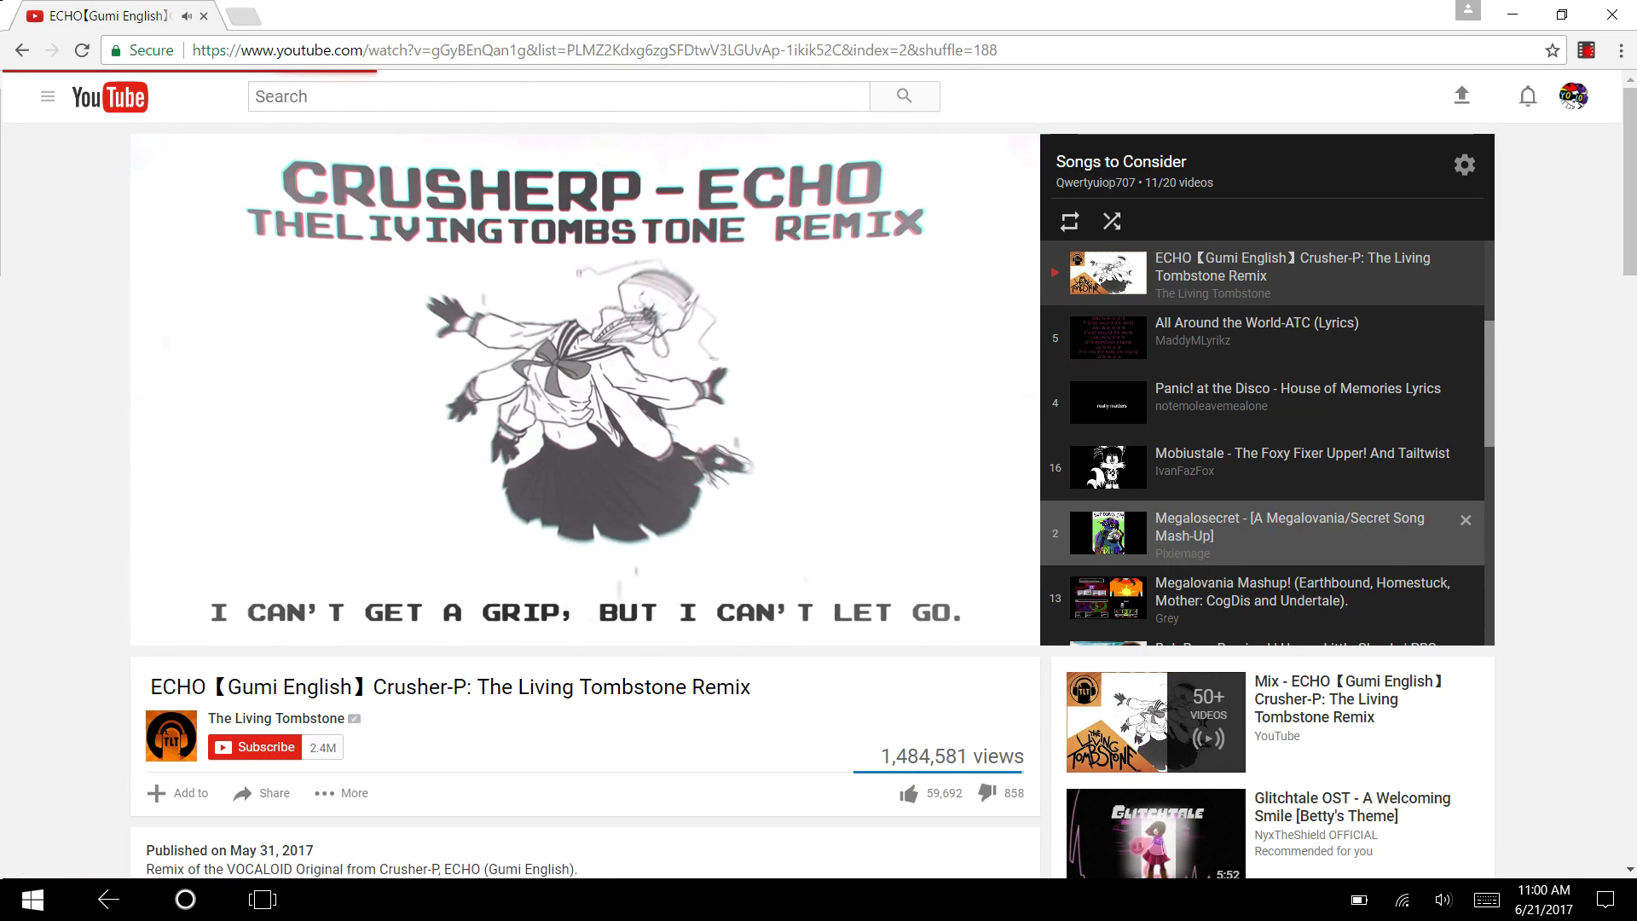
key("super+Tab")
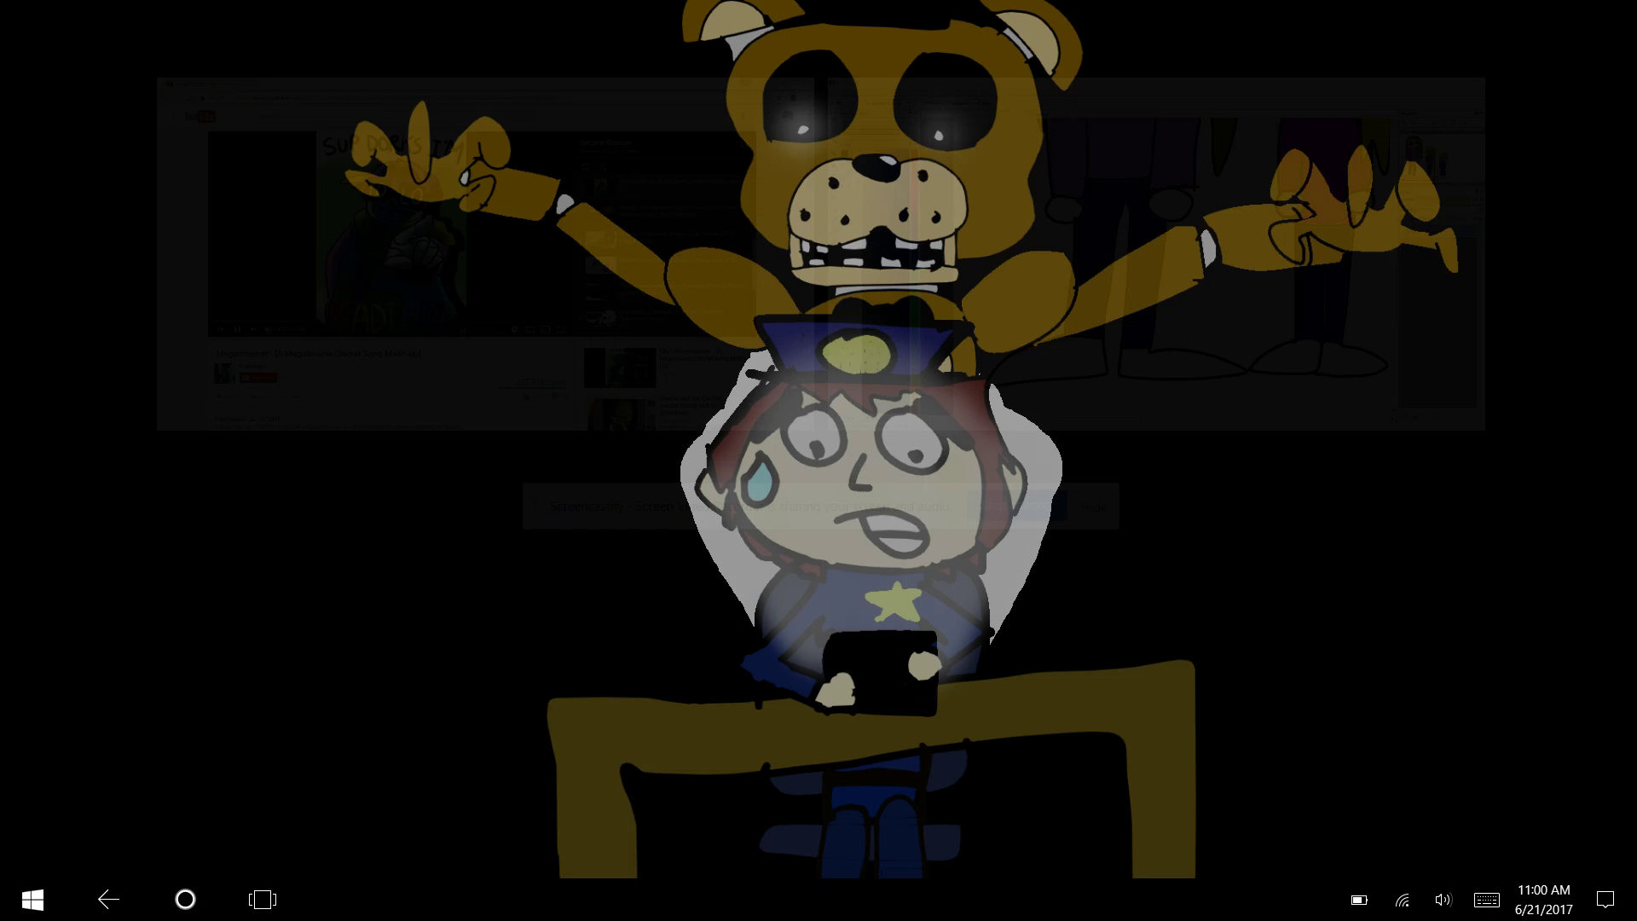
left_click(1216, 298)
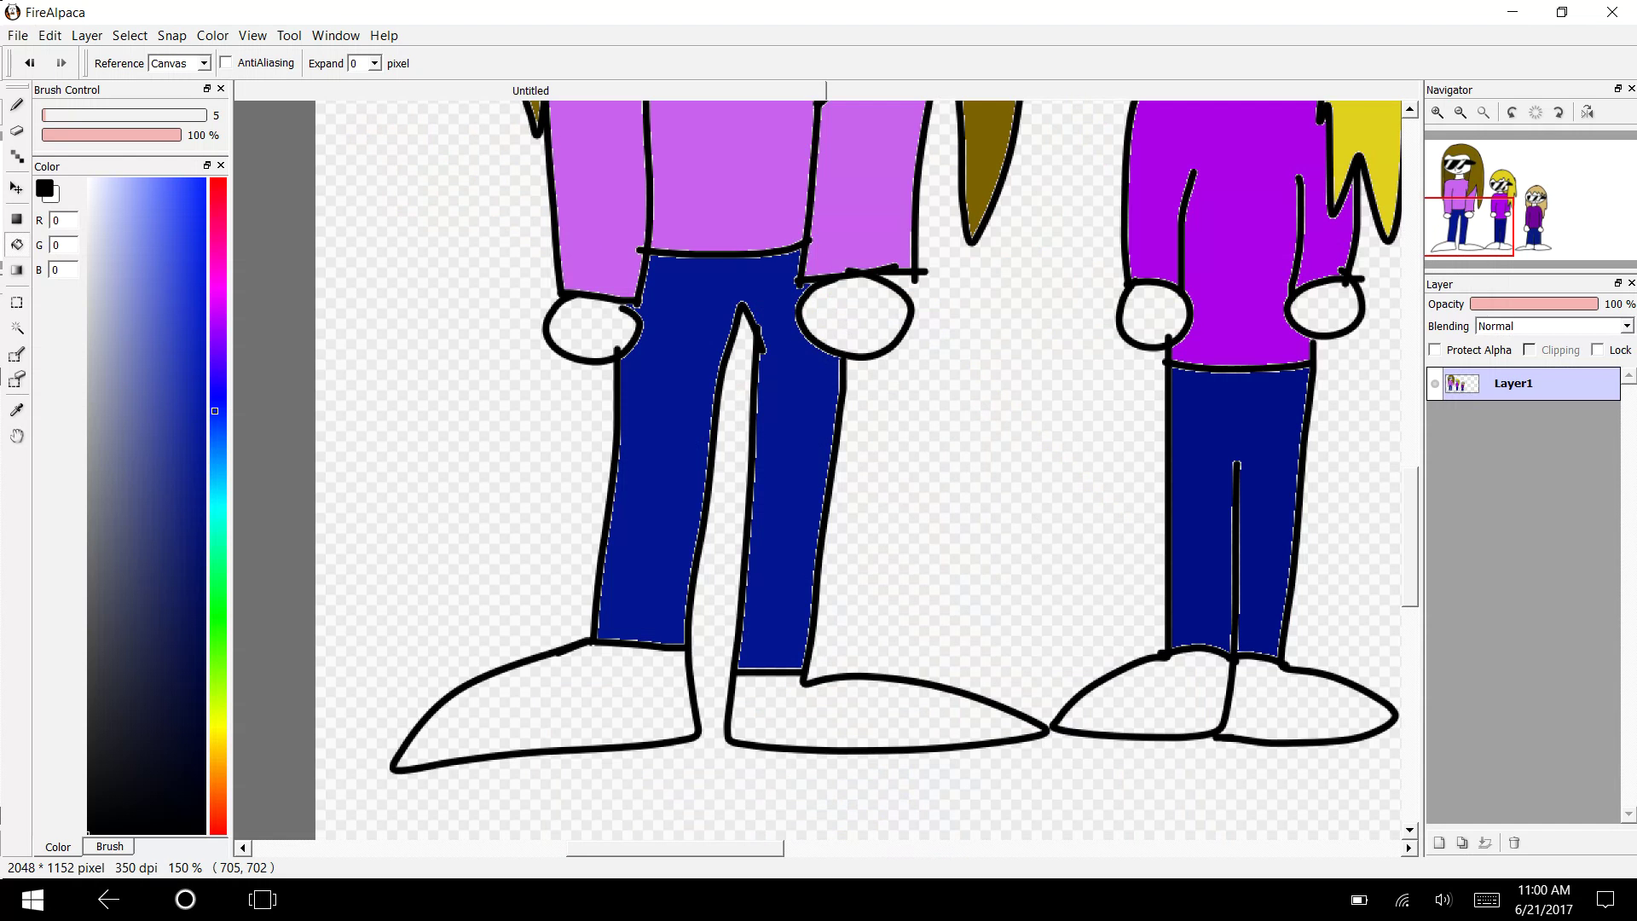
Step: Fill both shoes of all three characters with black, RGB 0, 0, 0
left_click(597, 708)
left_click(952, 701)
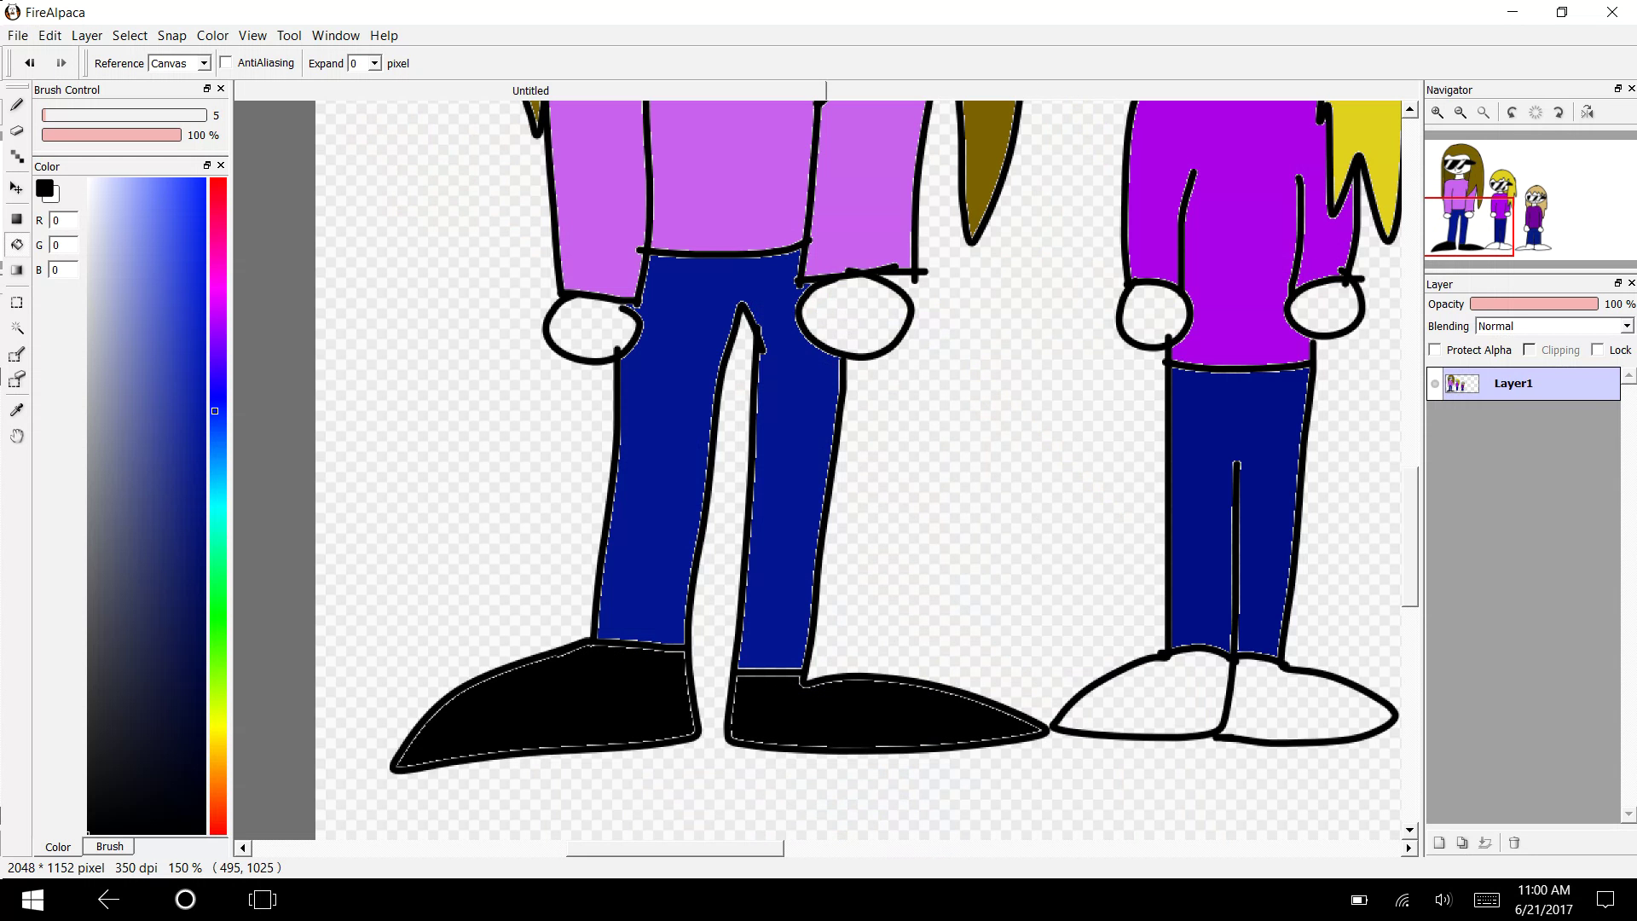
left_click(1154, 670)
left_click(1286, 699)
left_click_drag(730, 848, 852, 848)
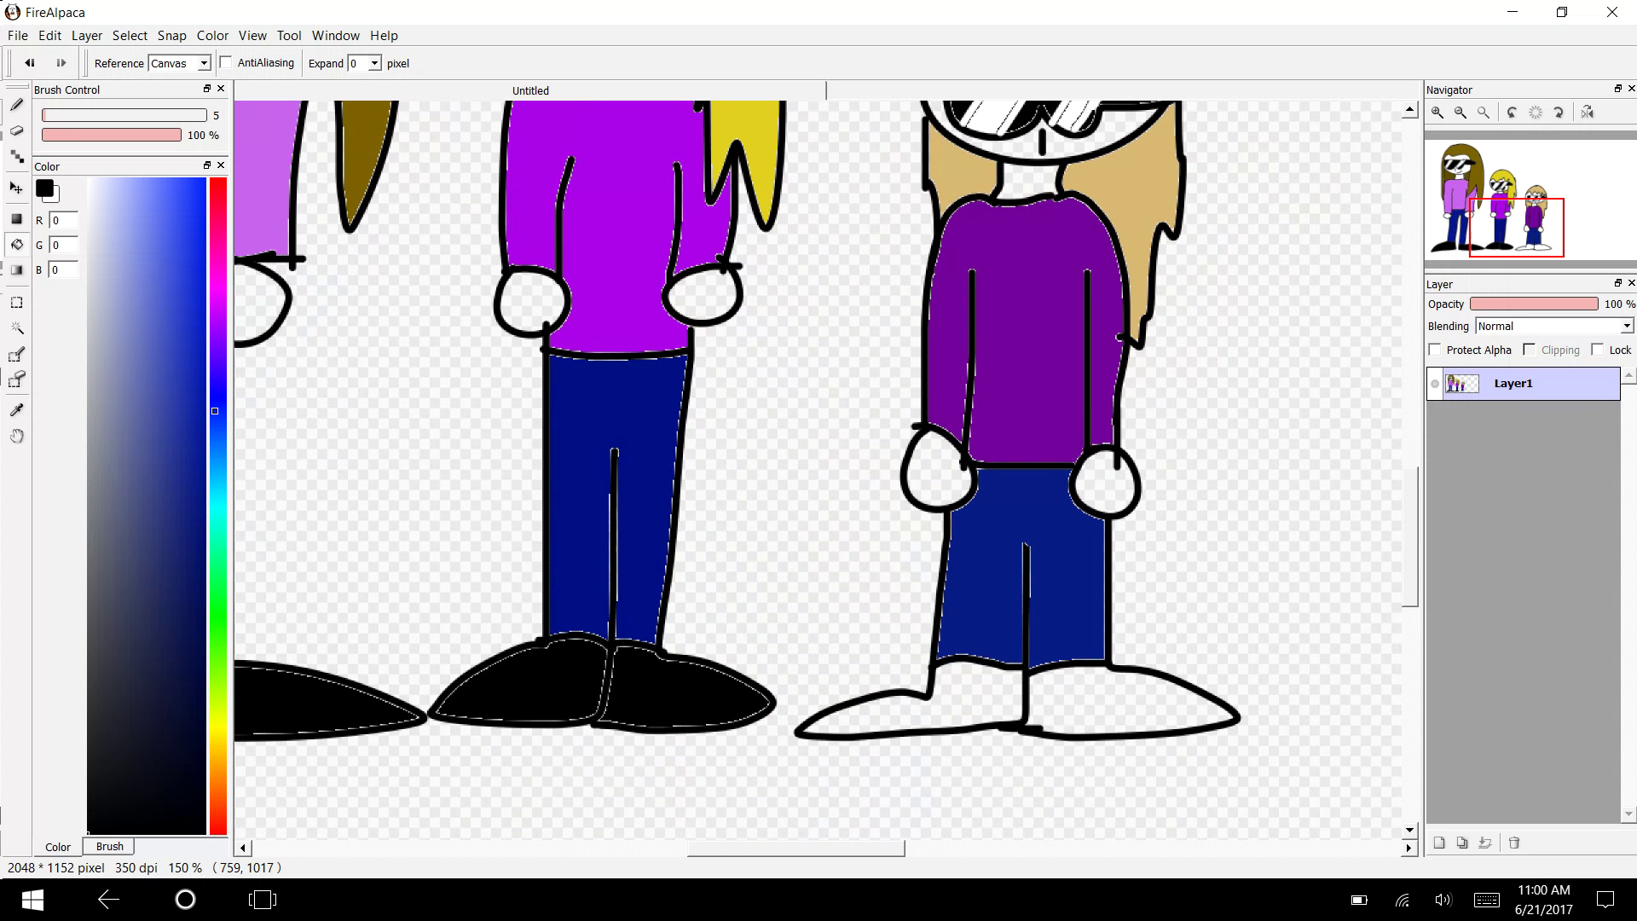
left_click(961, 698)
left_click(1154, 688)
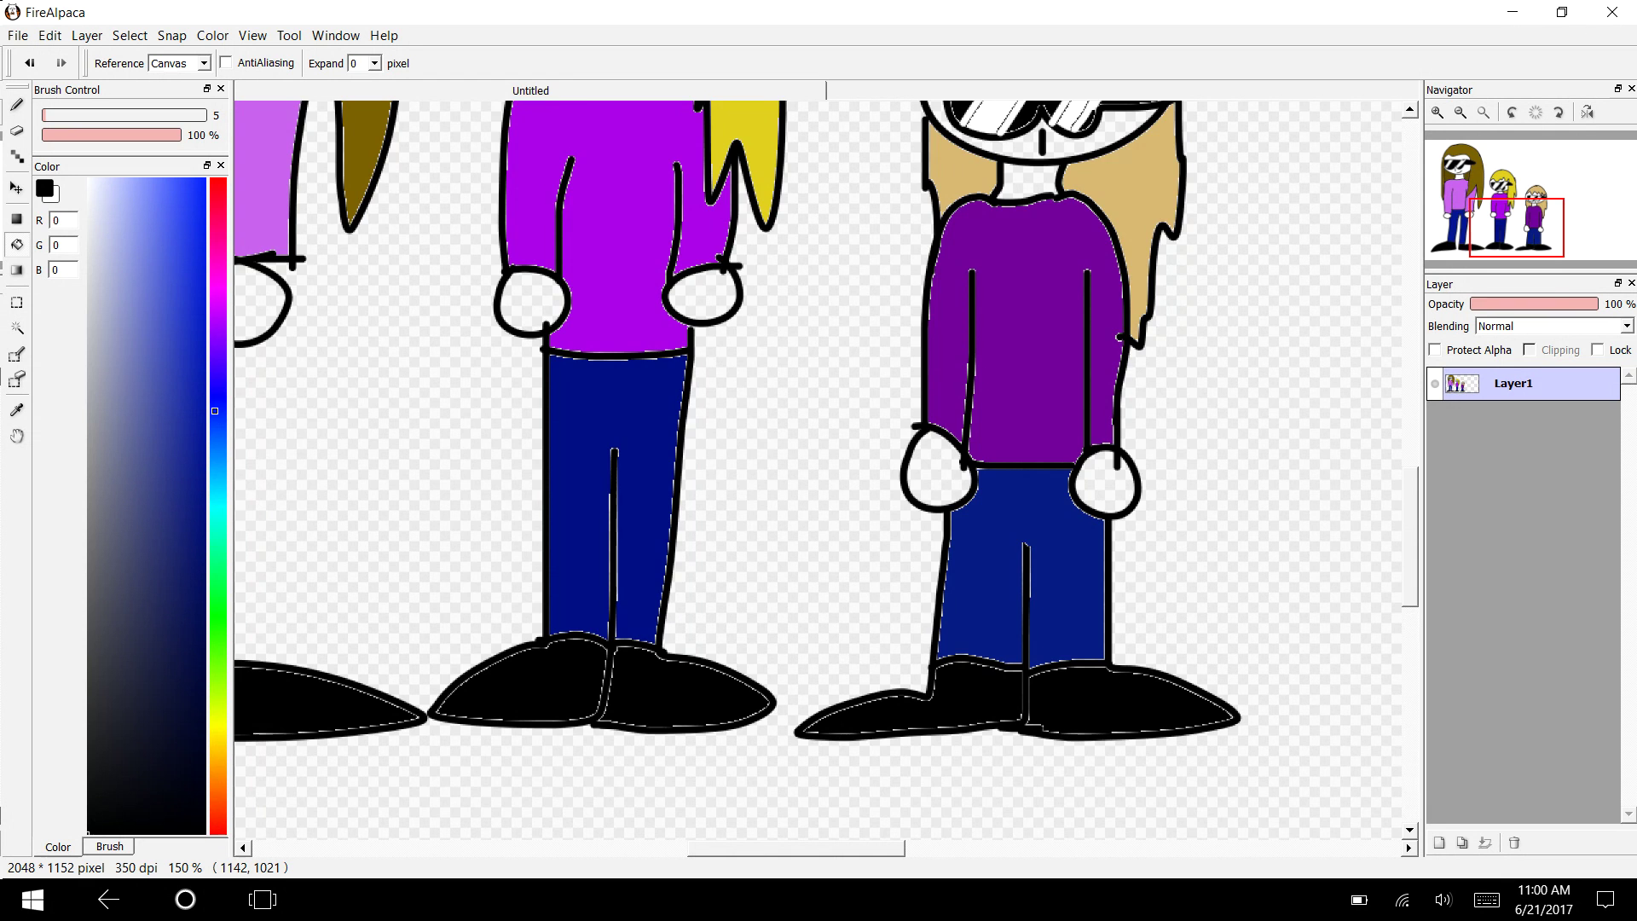
Step: Fill the second character's face, neck and both hands with a cream skin tone, RGB 248, 235, 184
left_click_drag(1409, 559, 1407, 512)
left_click(217, 746)
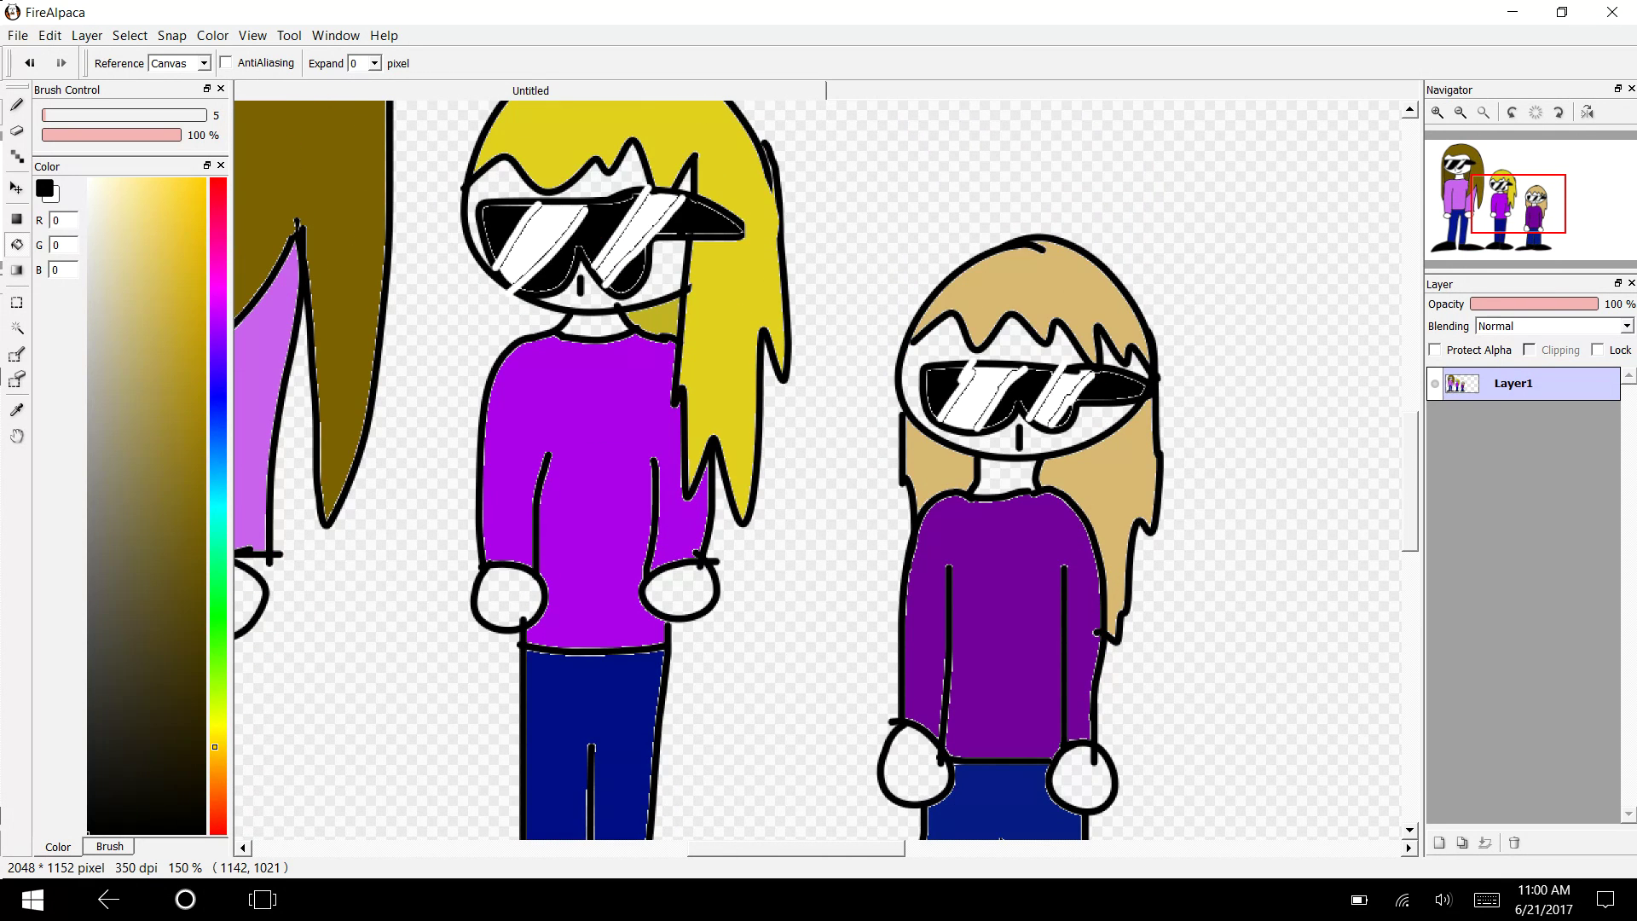
left_click(119, 198)
left_click(597, 175)
left_click(499, 186)
left_click(607, 290)
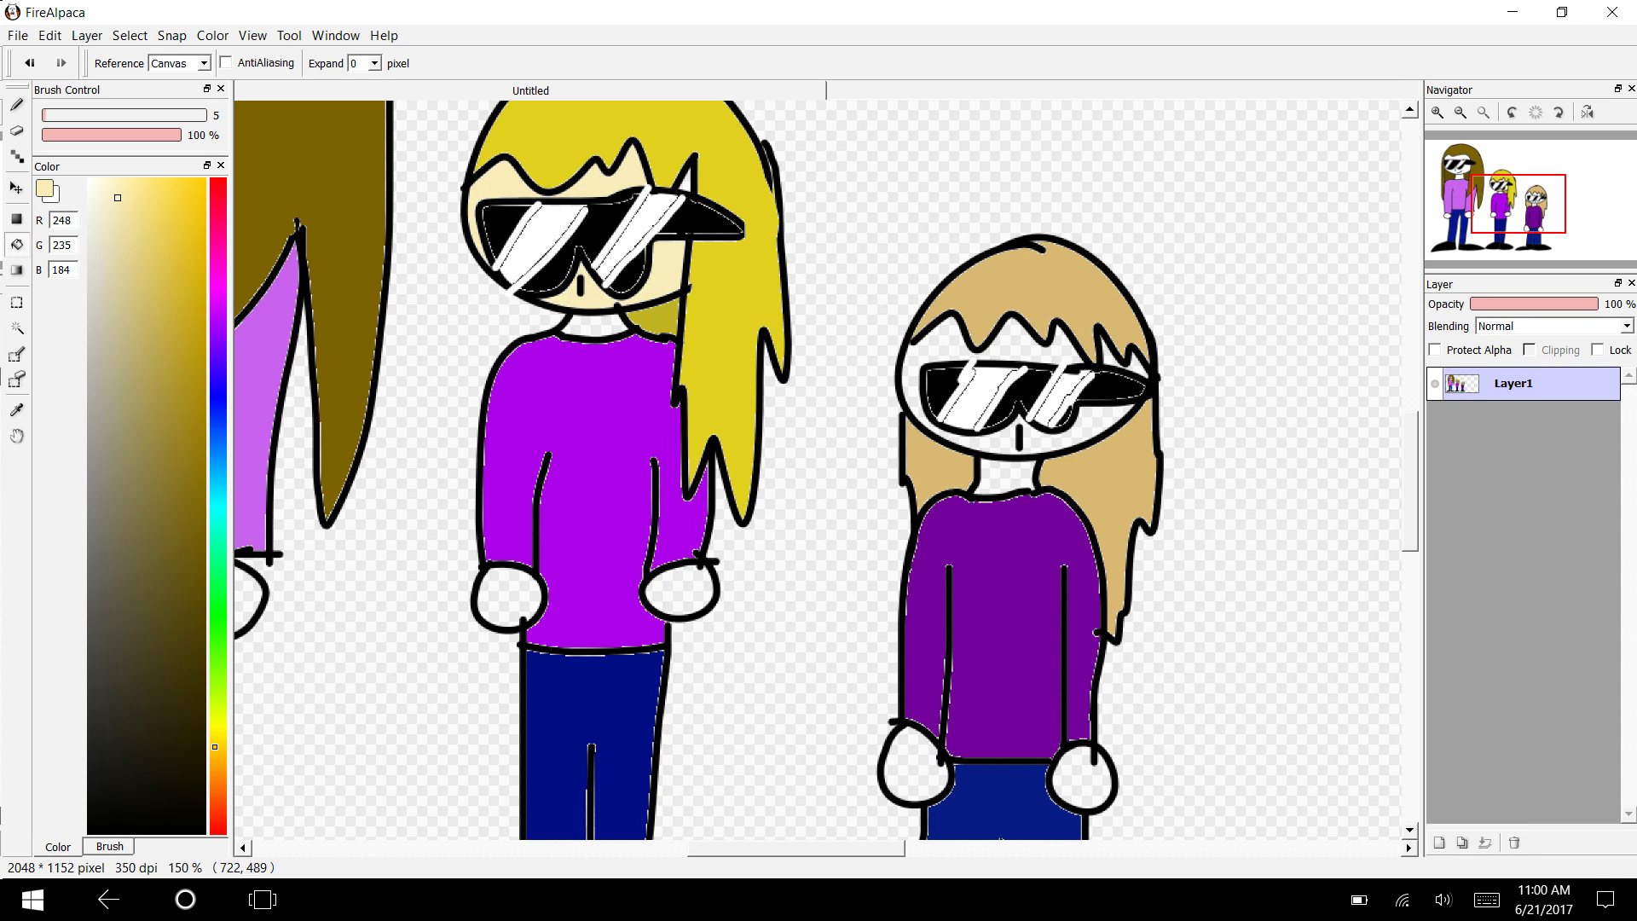
left_click(584, 327)
left_click(508, 597)
left_click(679, 588)
Step: Fill the third character's hands, neck and face with the same cream skin tone, RGB 248, 235, 184
left_click(914, 767)
left_click(916, 758)
left_click(1067, 772)
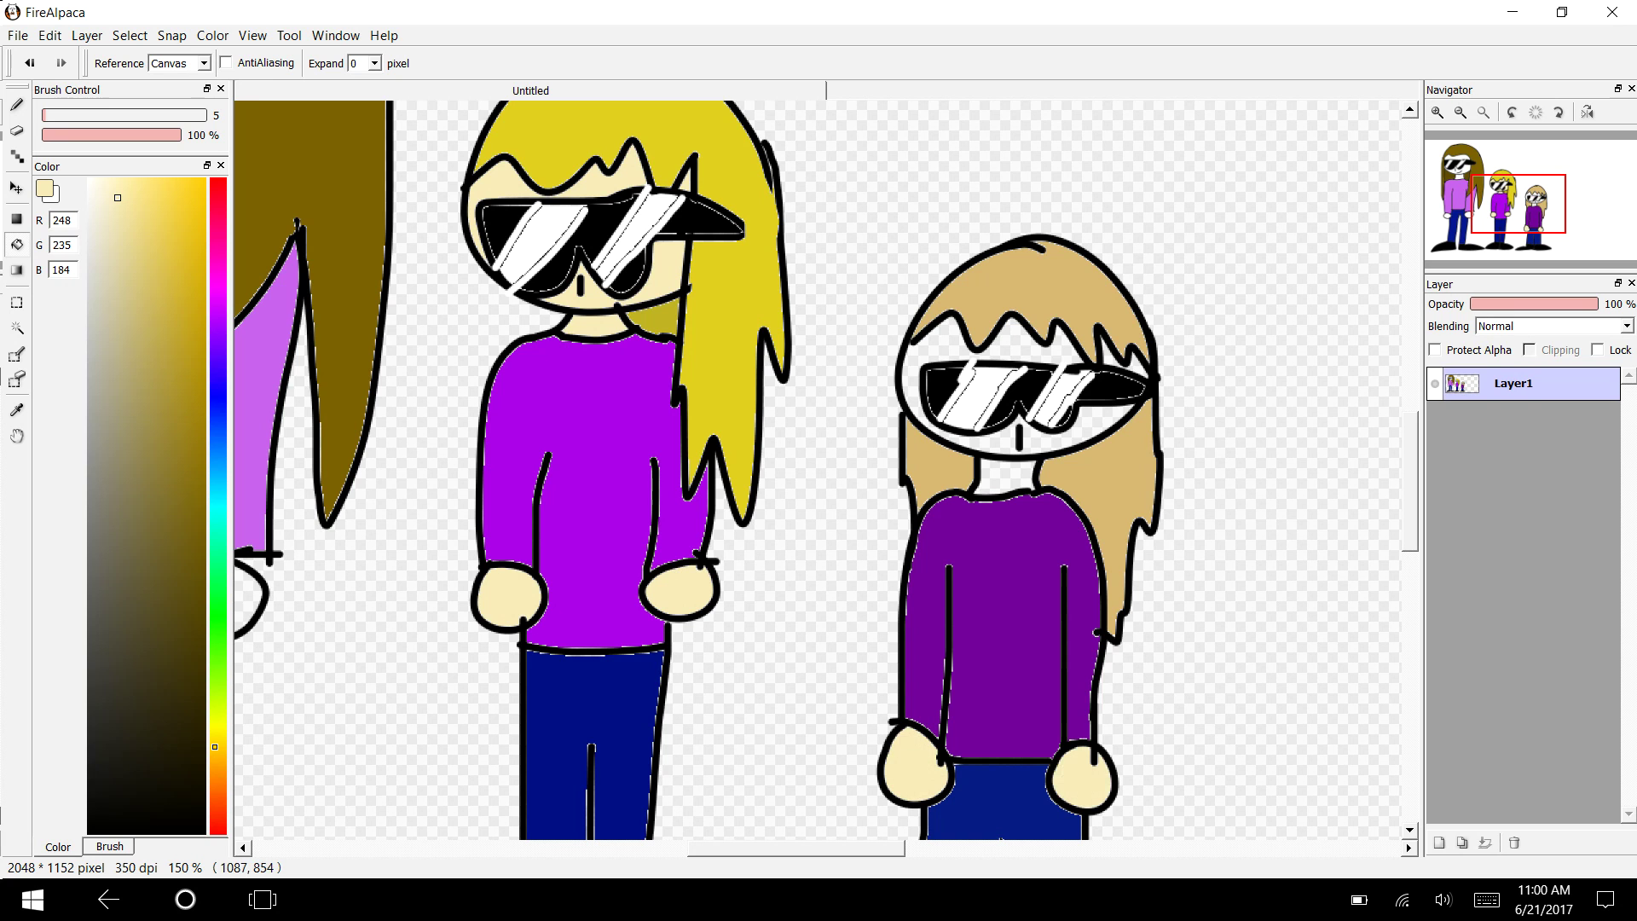
left_click(1002, 475)
left_click(1004, 438)
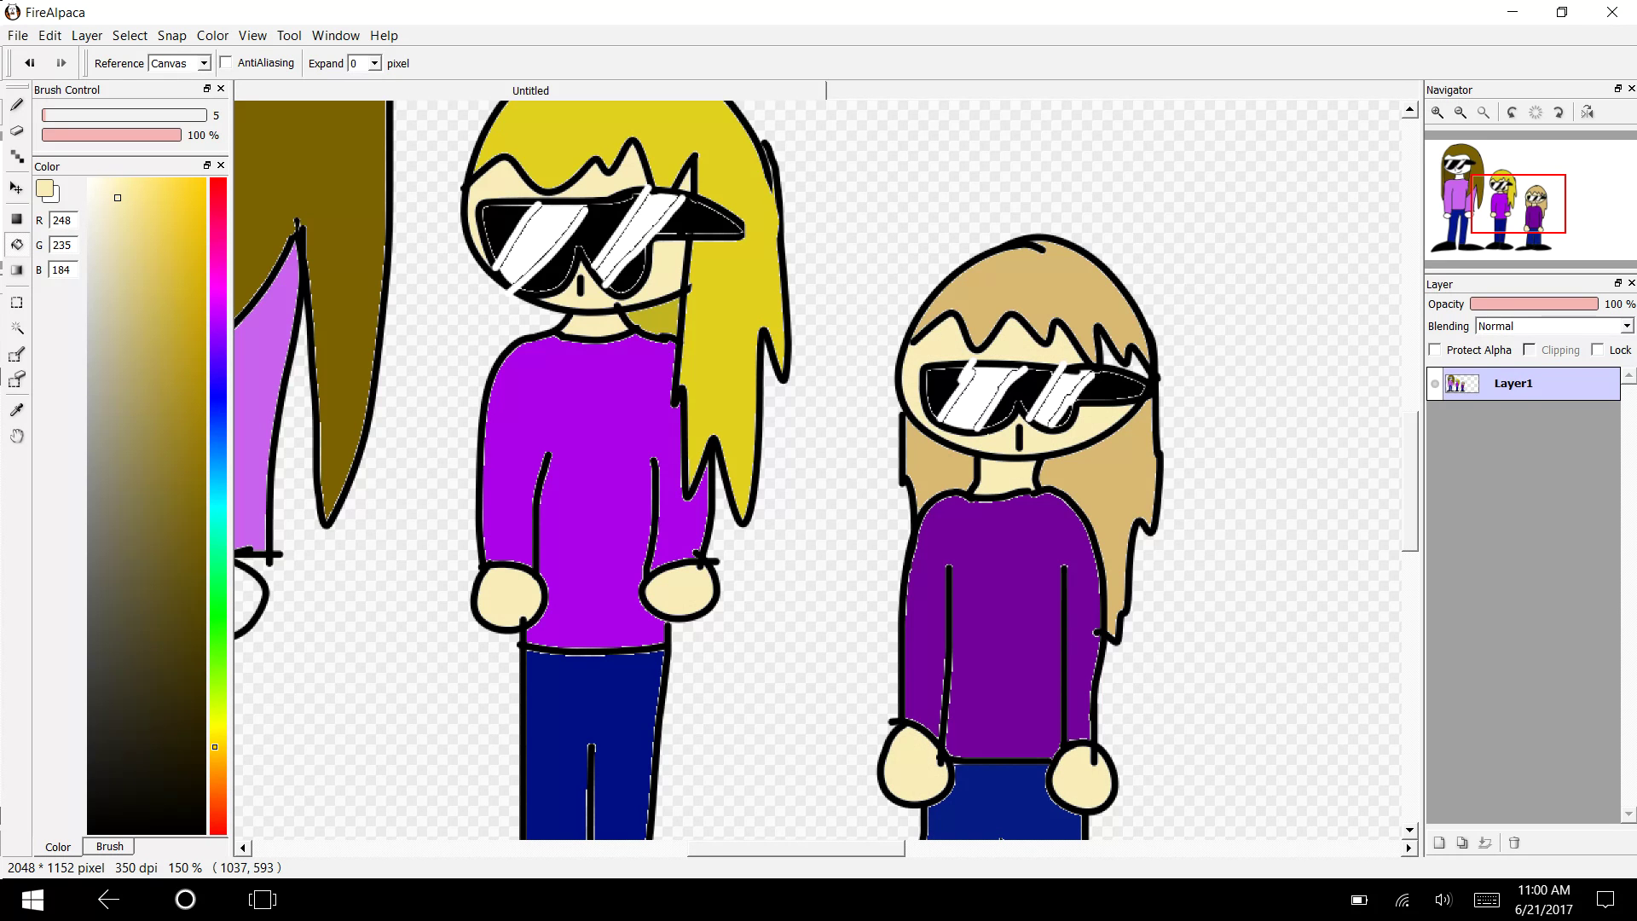
left_click(1093, 345)
left_click(30, 63)
Step: Fill the first character's hands, neck and face with the cream skin tone, RGB 248, 235, 184
scroll(731, 825, "left", 5)
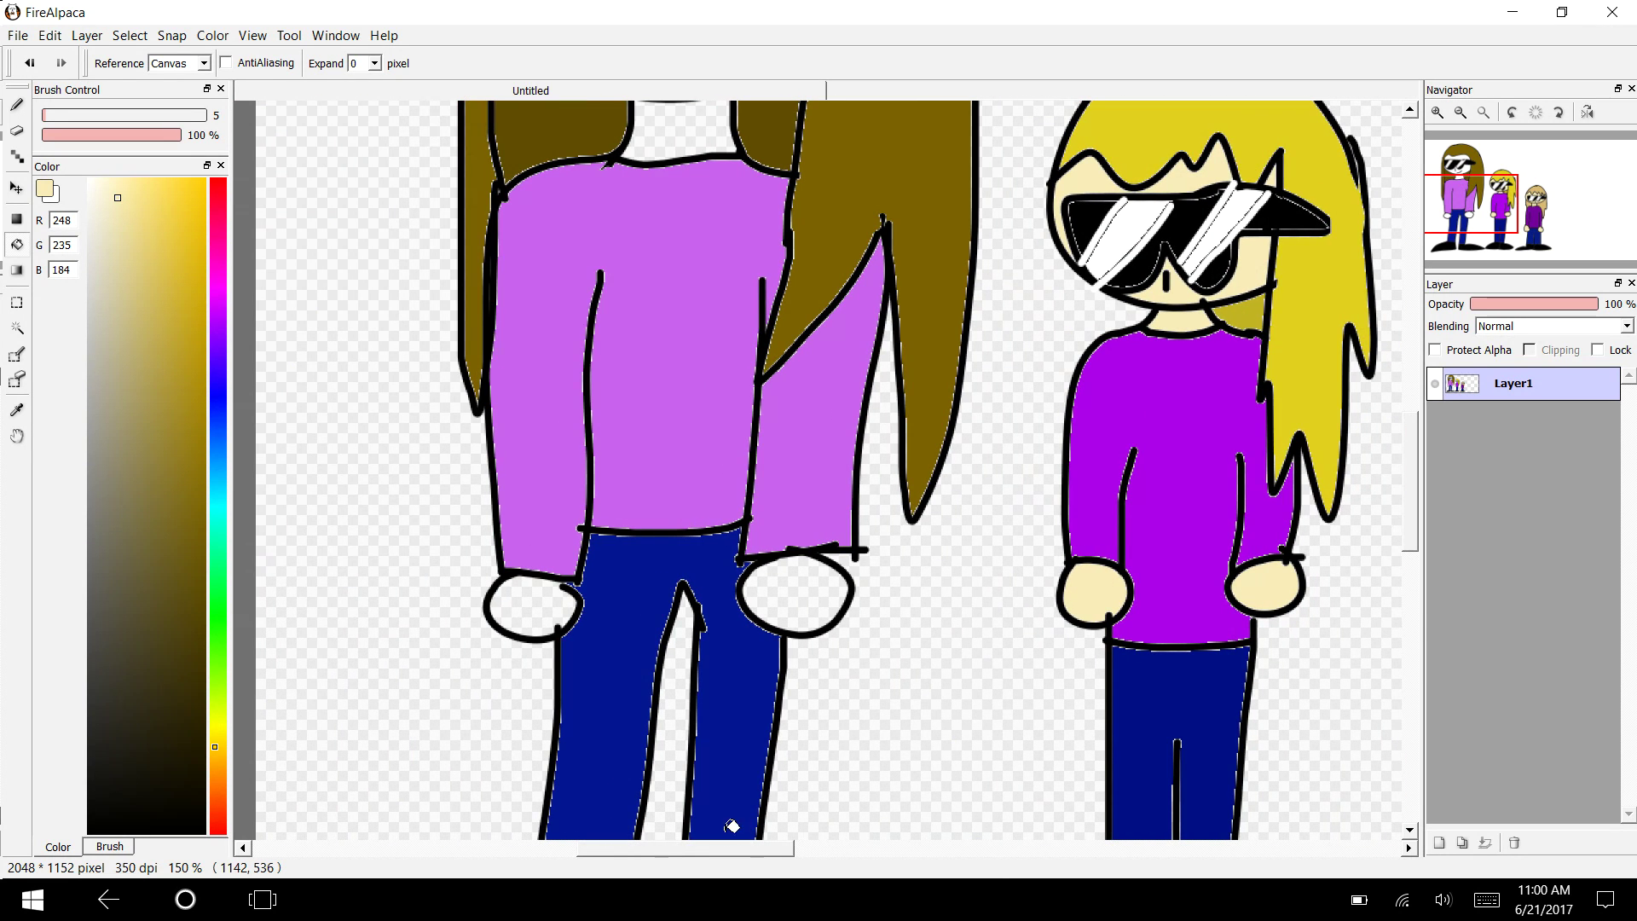
left_click(768, 610)
left_click_drag(1406, 521, 1404, 474)
left_click(697, 359)
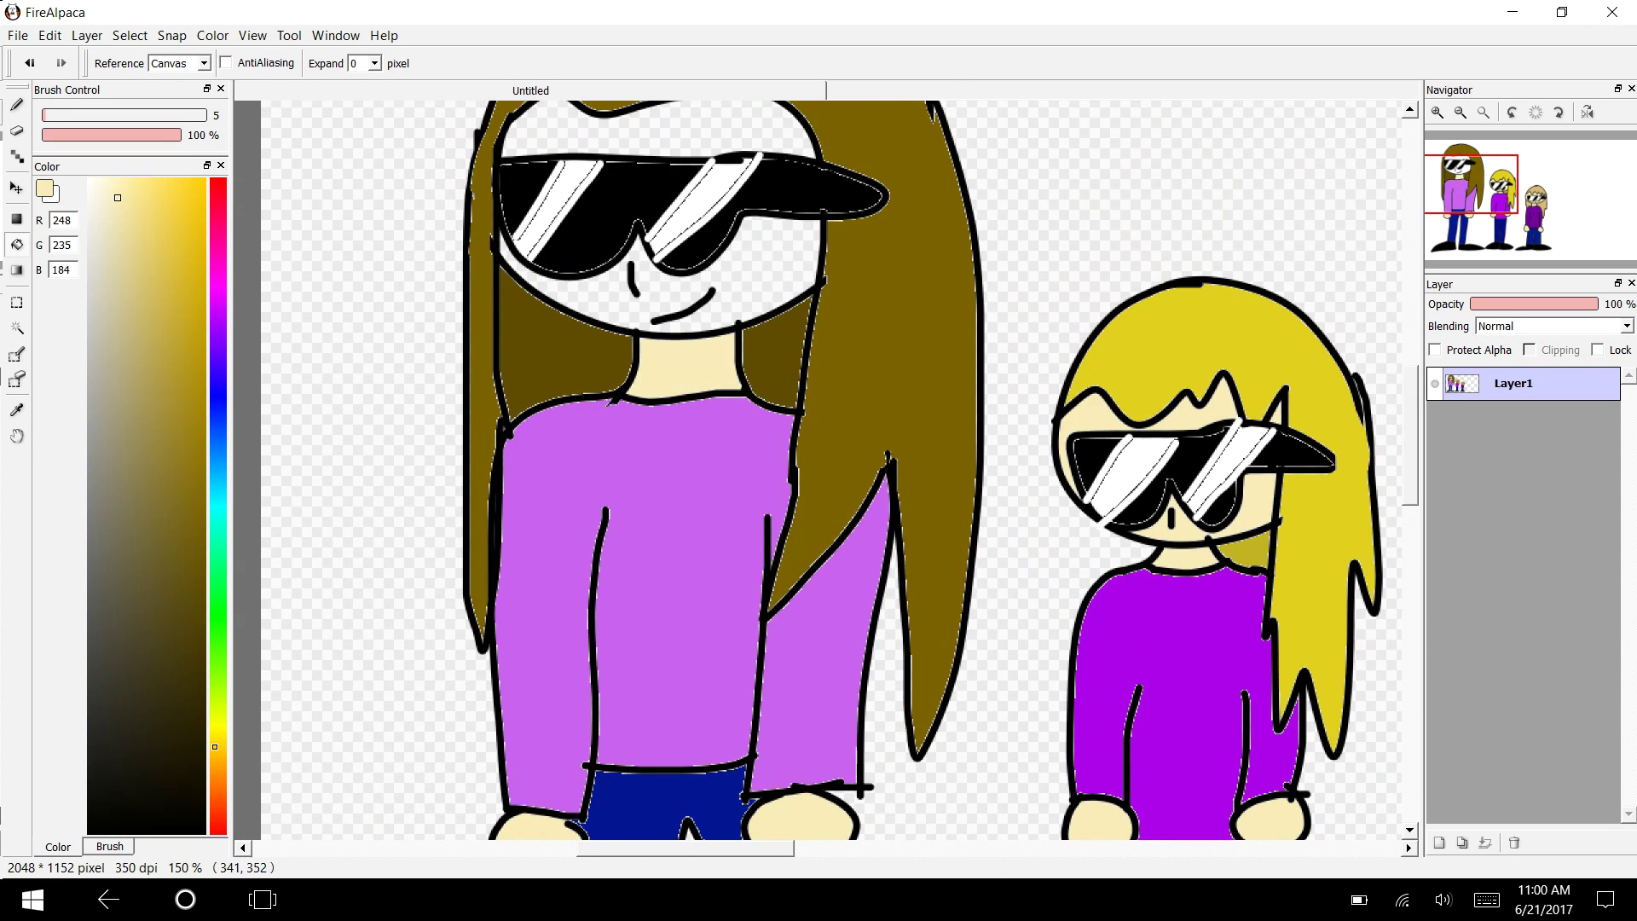
left_click(754, 285)
scroll(754, 296, "up", 3)
left_click(690, 298)
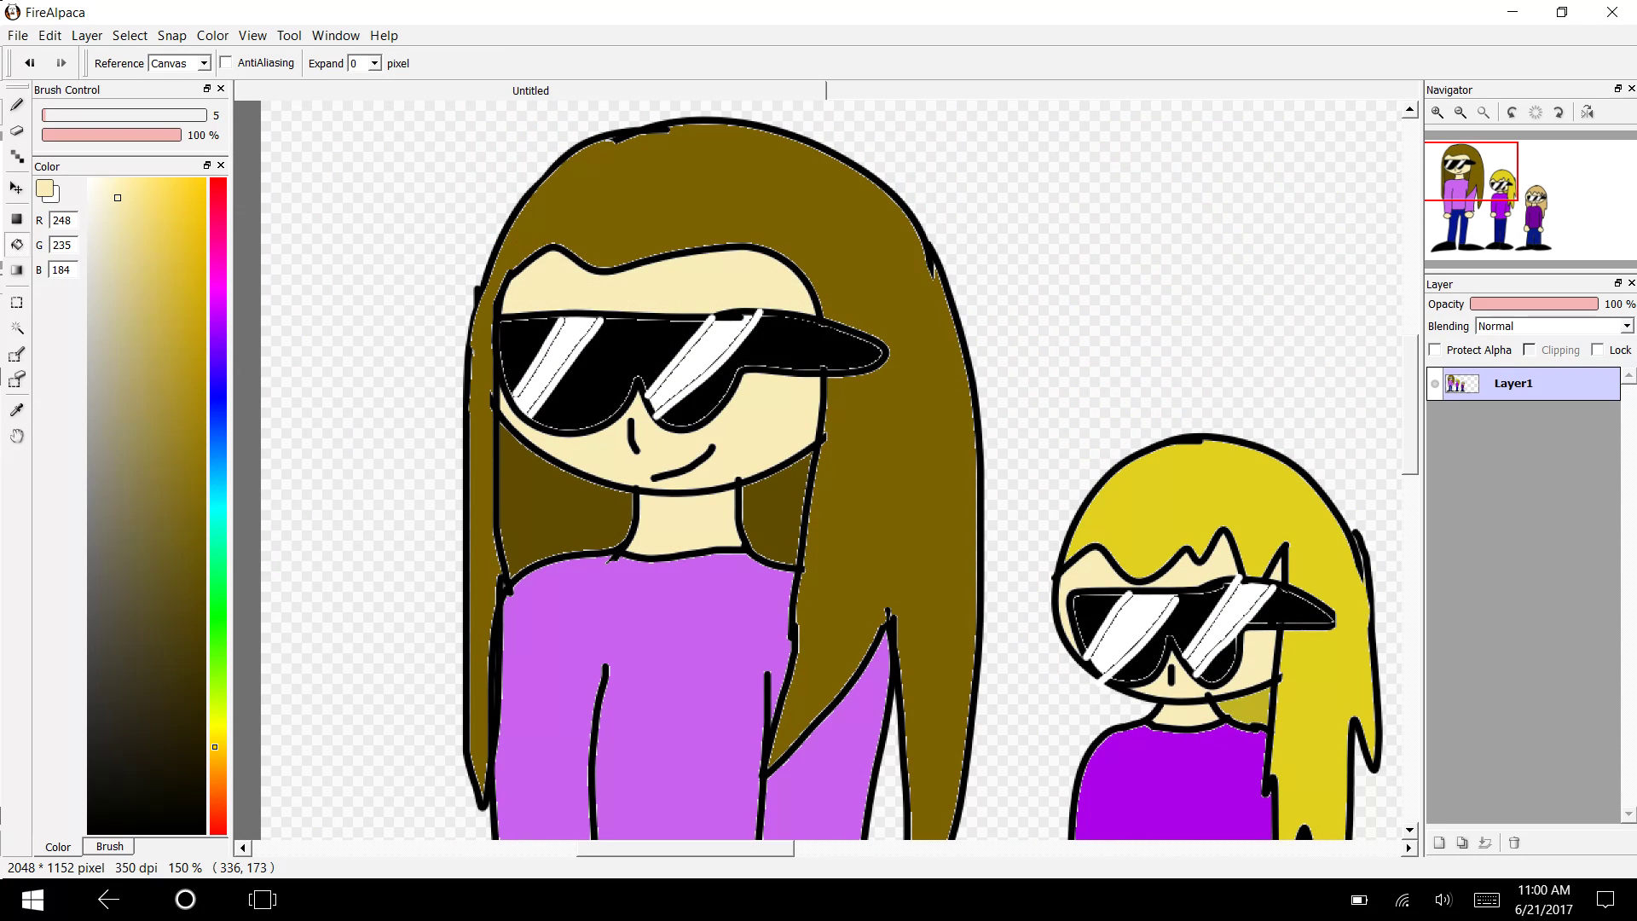
Step: Add a new empty layer above the drawing and make Layer1 the active layer again
scroll(818, 469, "right", 5)
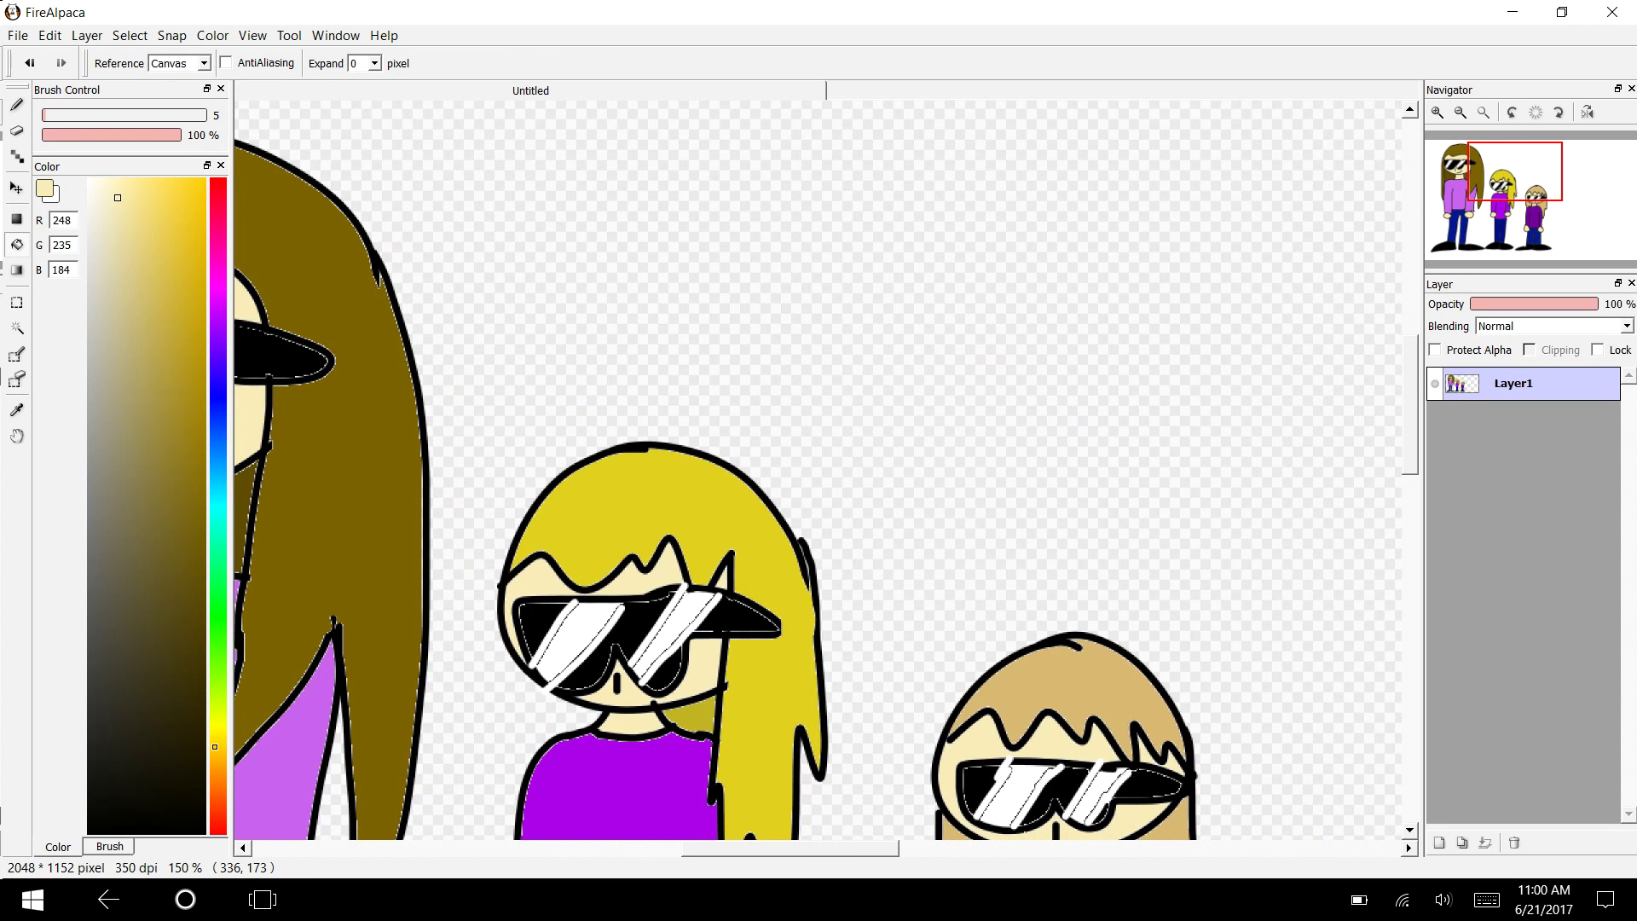
left_click(1483, 112)
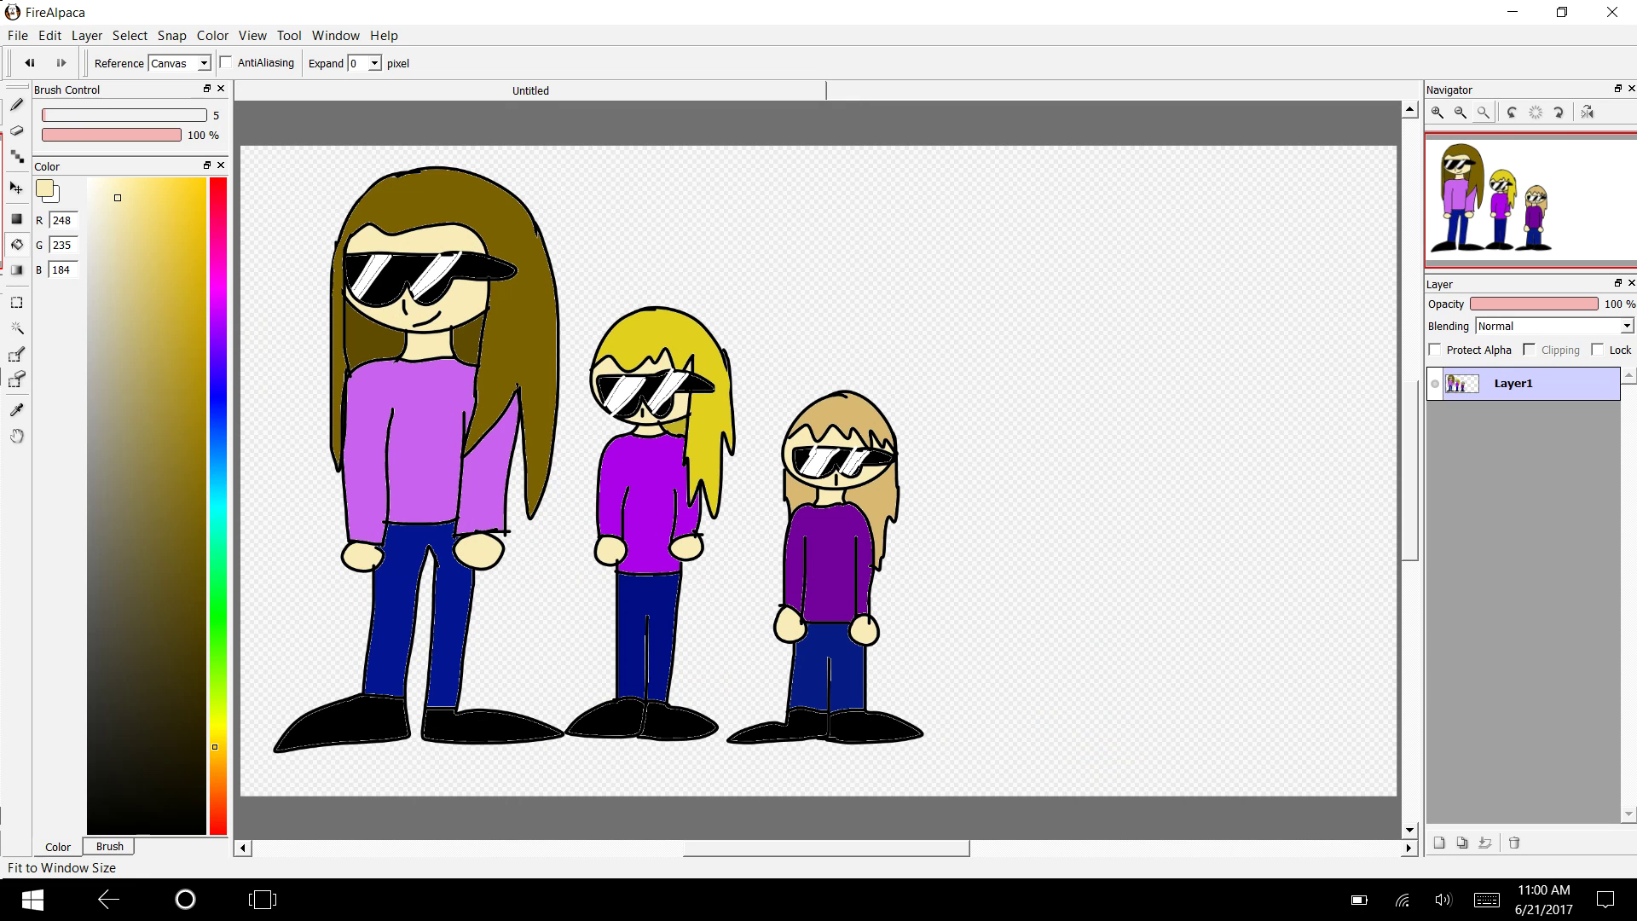
left_click(86, 35)
left_click(101, 59)
left_click(1509, 415)
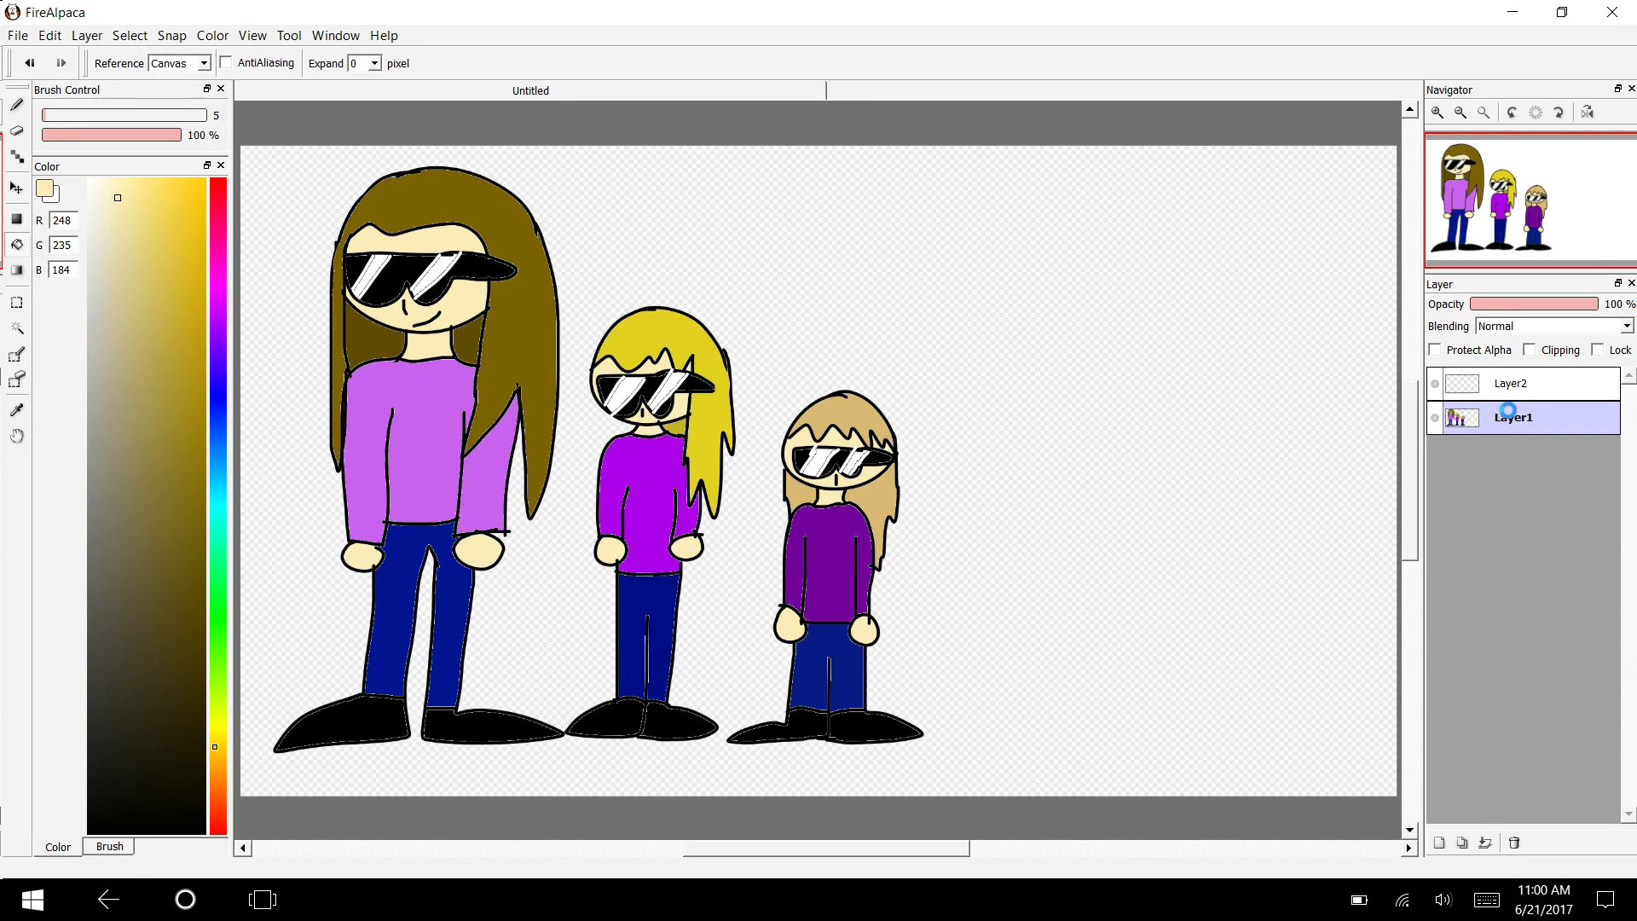
Step: Move Layer2 beneath Layer1 and draw a black ground line on it across the full canvas width behind the characters' feet
left_click_drag(1509, 383, 1560, 433)
left_click(16, 105)
left_click(90, 831)
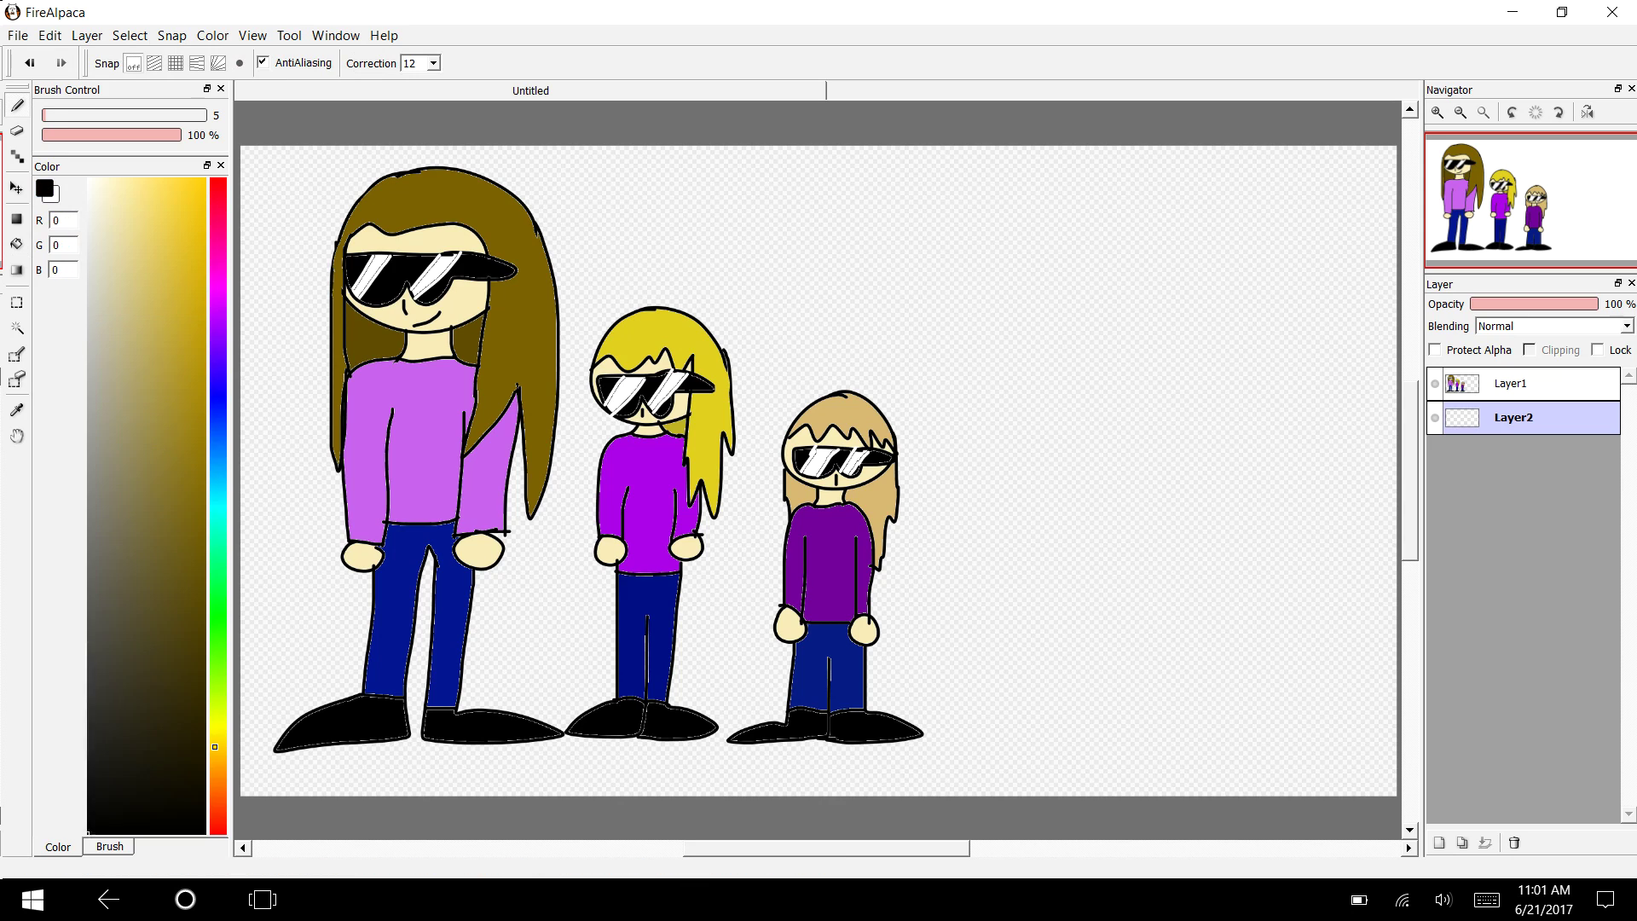
left_click_drag(230, 503, 348, 503)
mouse_move(347, 718)
left_mouse_down()
mouse_move(489, 719)
mouse_move(198, 718)
left_mouse_up()
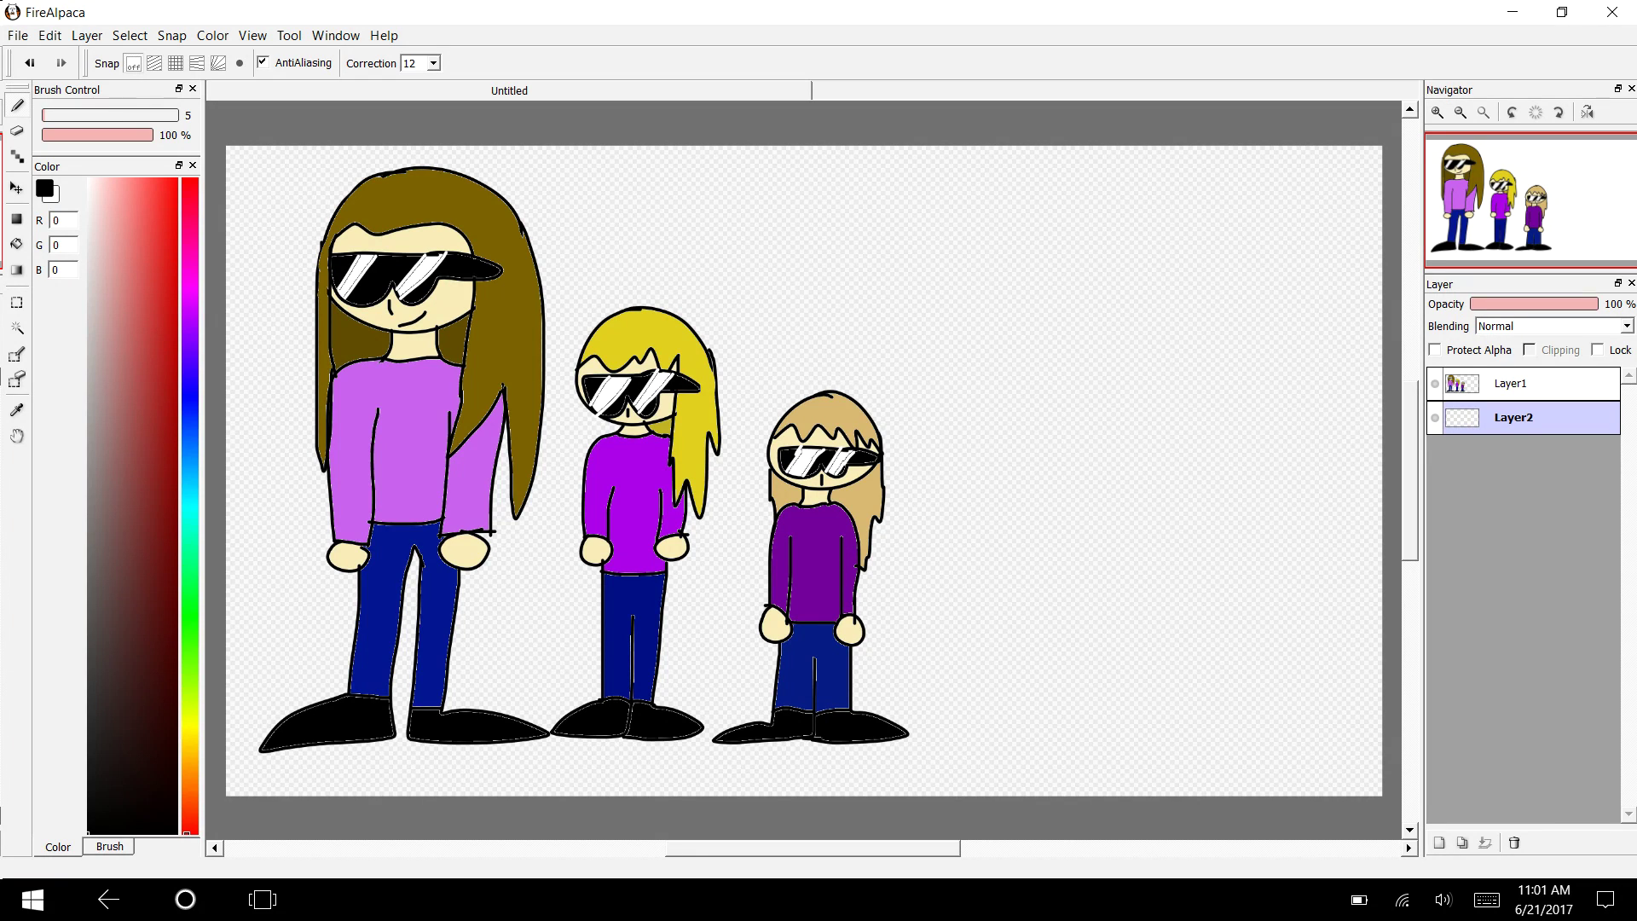
left_click_drag(223, 732, 1513, 731)
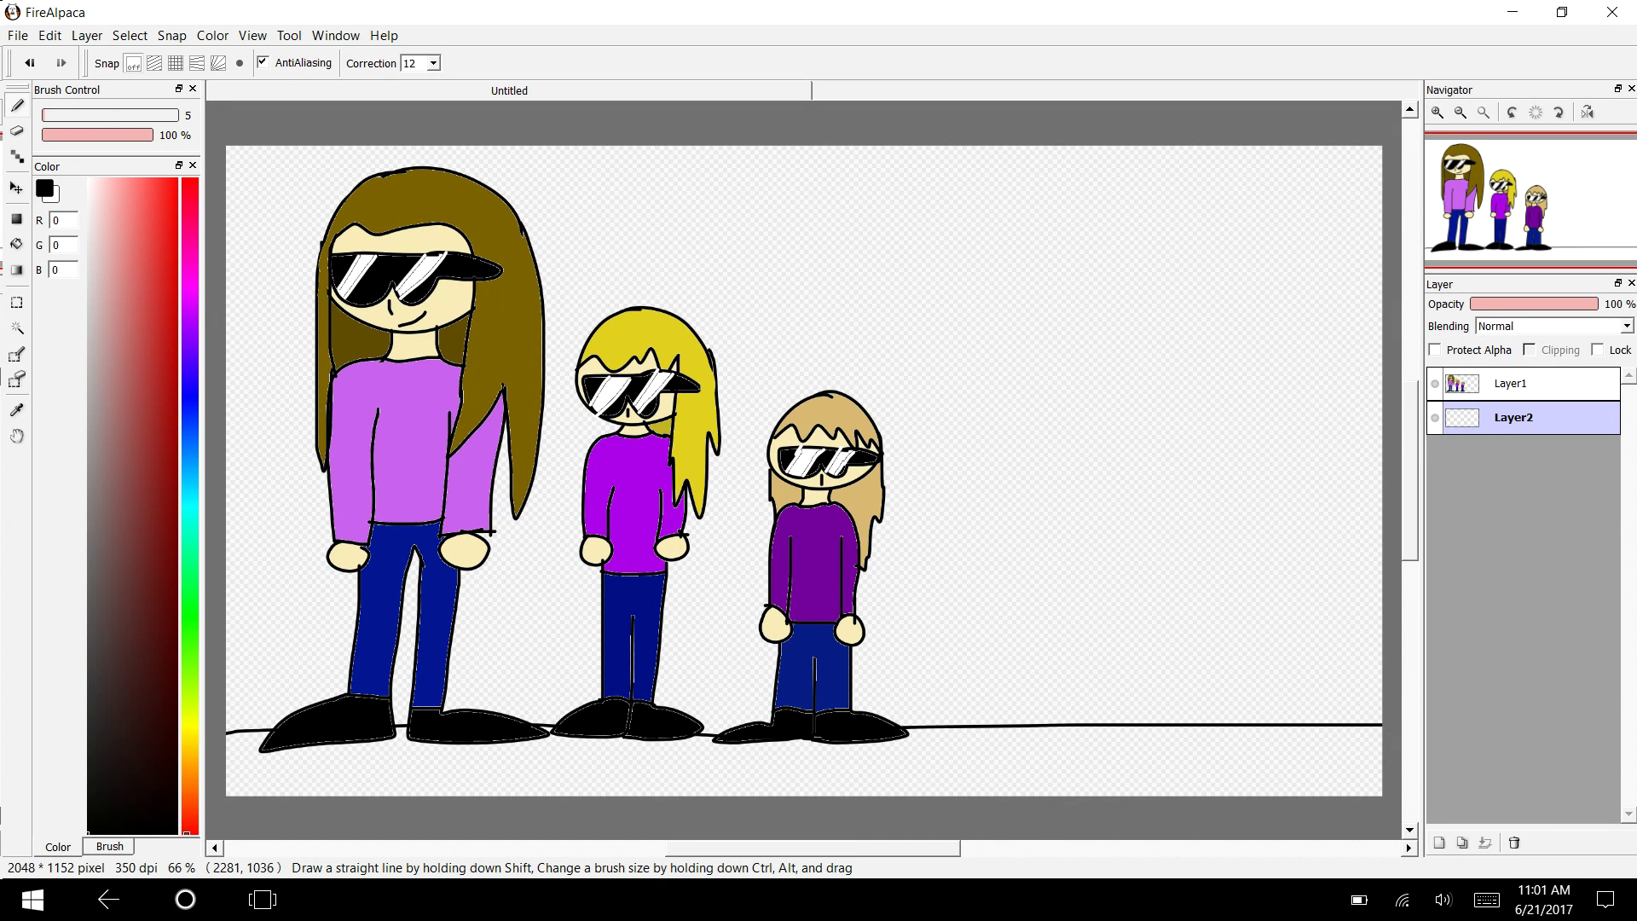
Step: Fill the ground area below the line on Layer2 with dark green, RGB 0, 114, 11
left_click(186, 604)
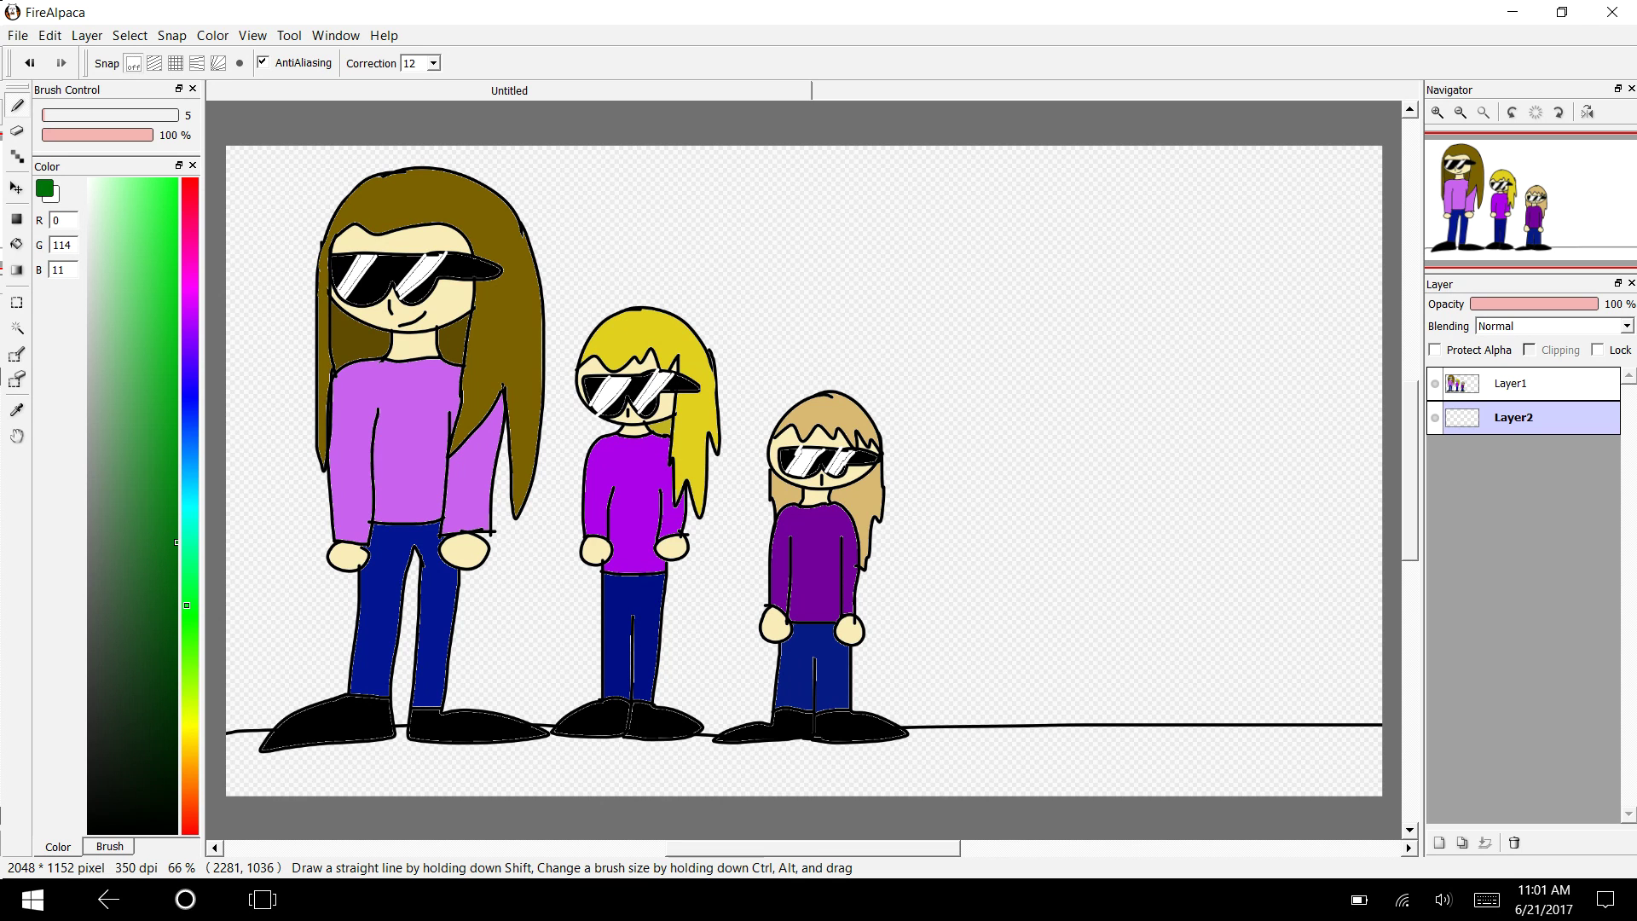
left_click(16, 243)
left_click(448, 775)
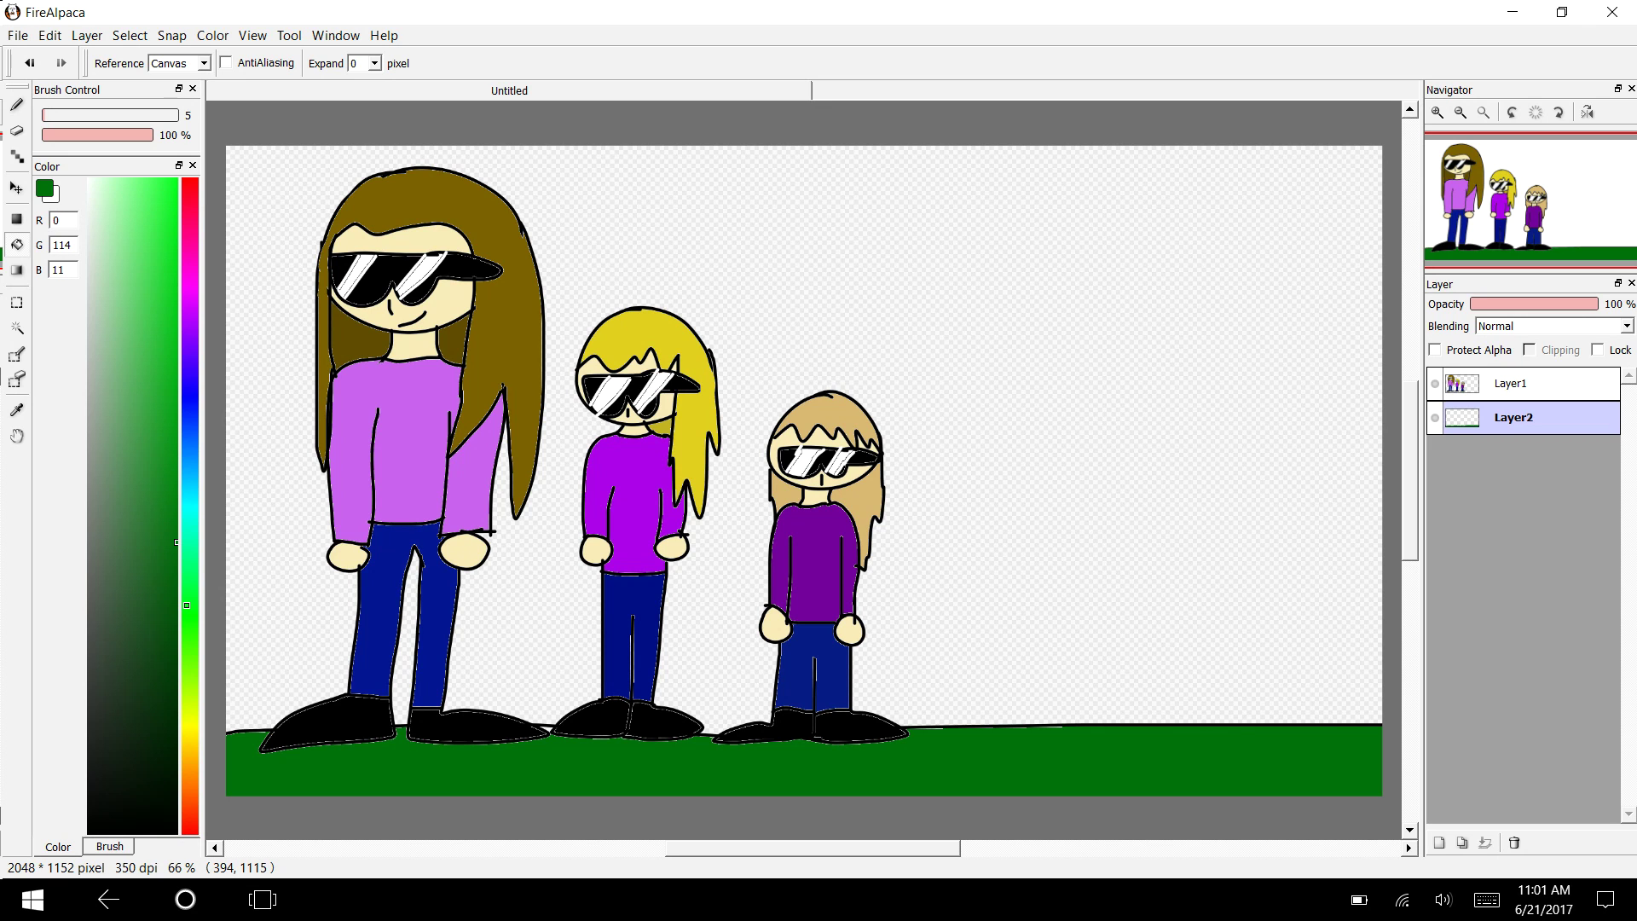
Step: Fill the sky, including the gap between the first character's legs, with light blue, RGB 92, 190, 218
left_click(186, 525)
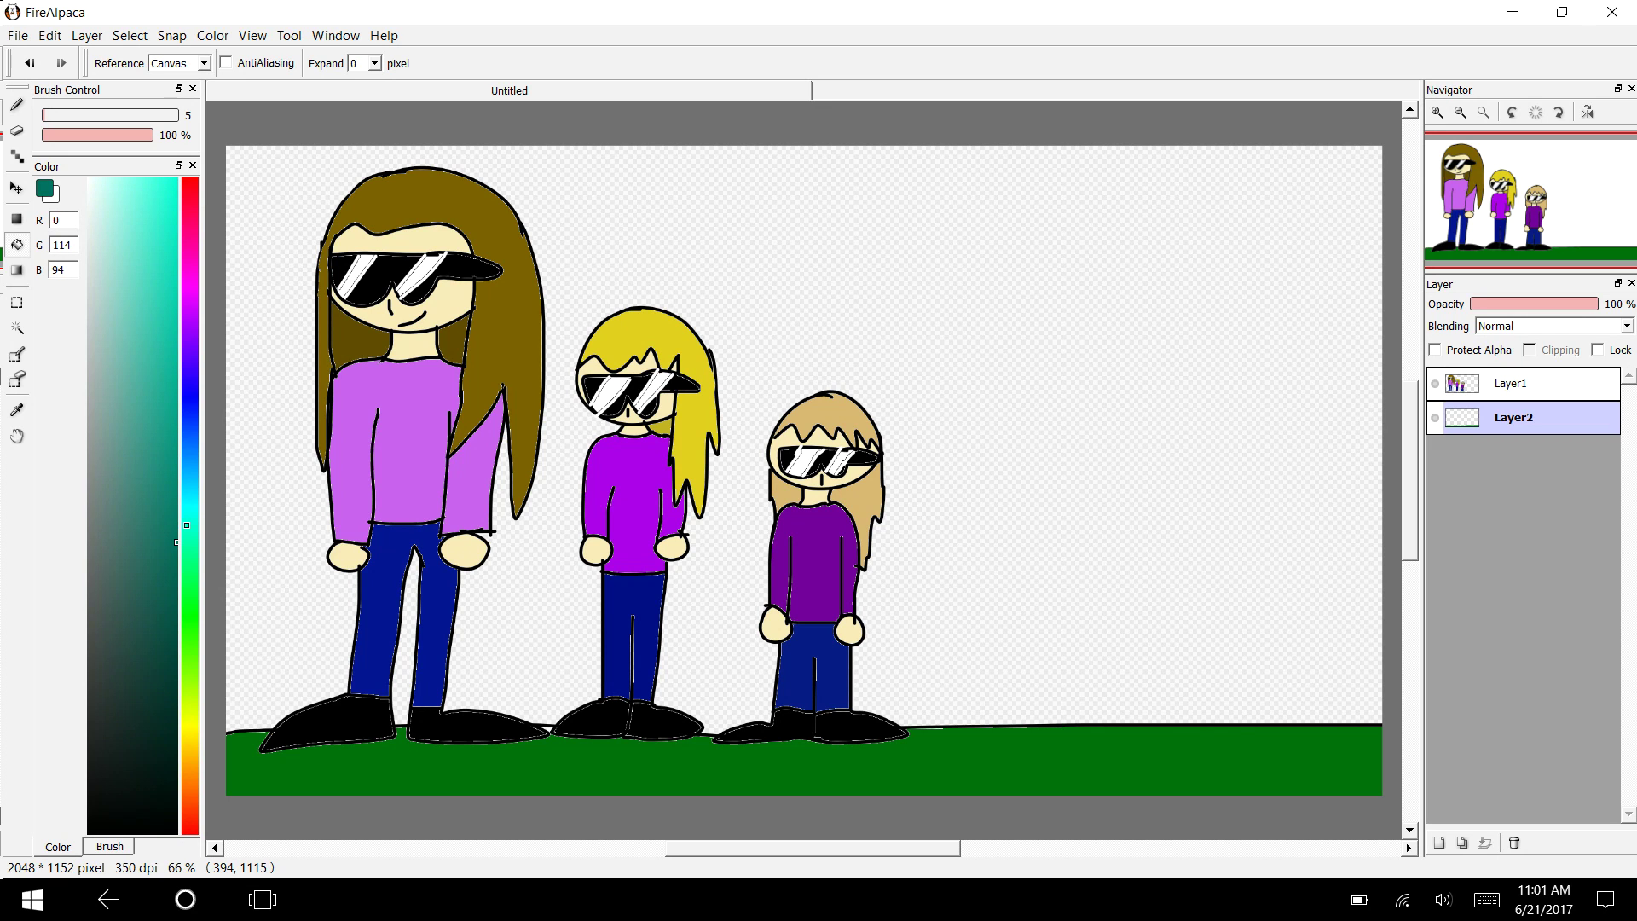
left_click_drag(155, 333, 140, 275)
left_click(187, 484)
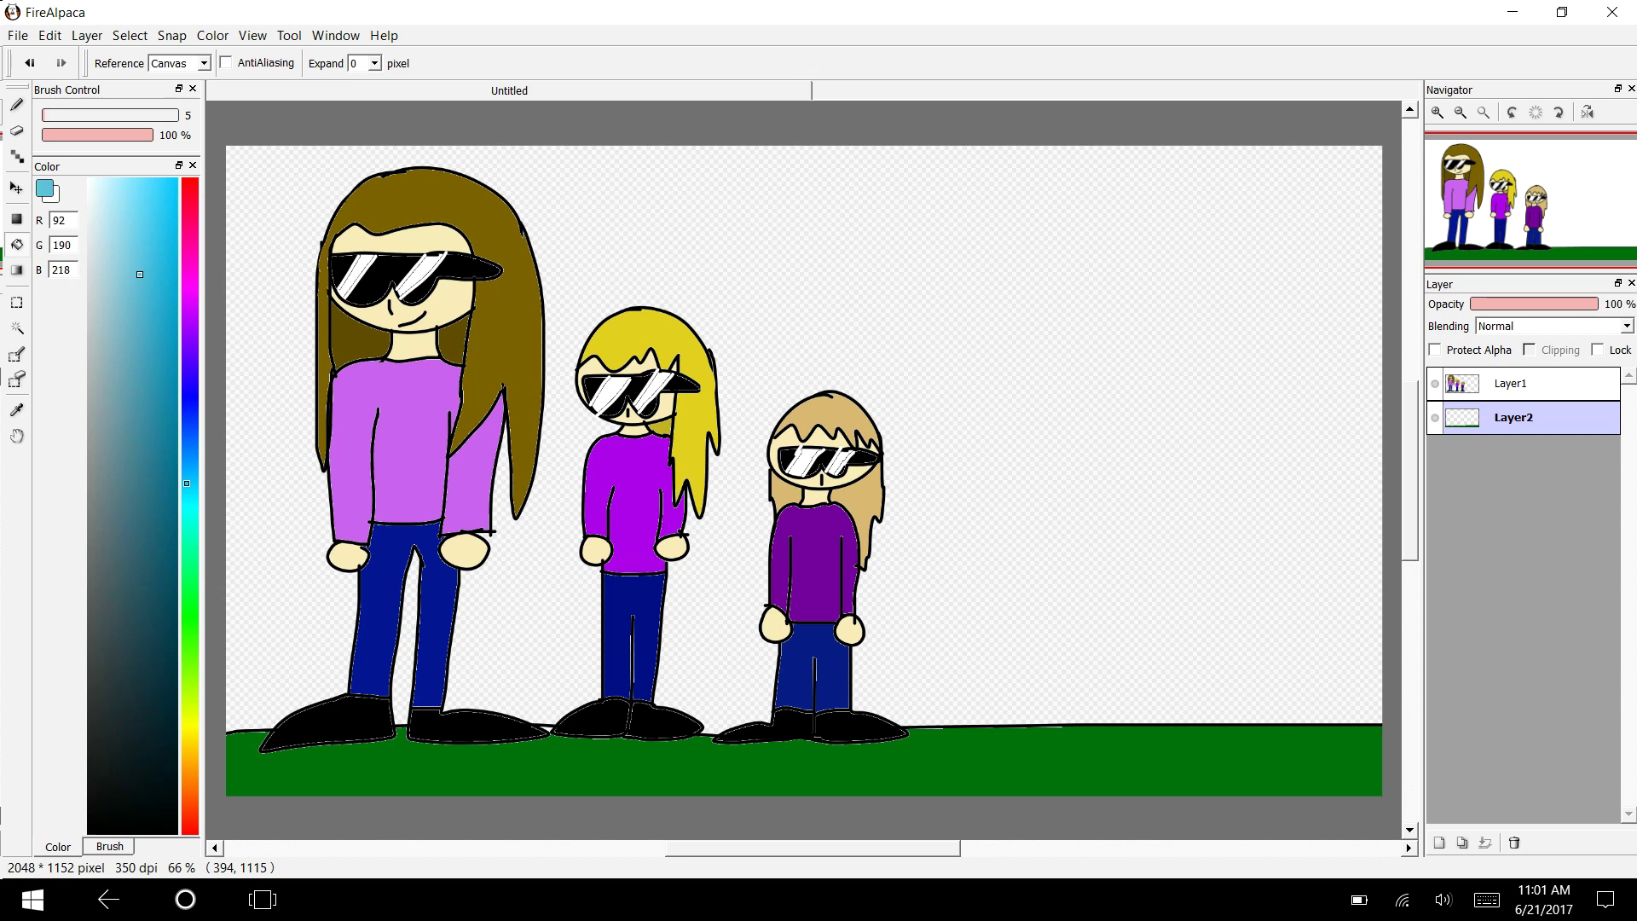
left_click(827, 263)
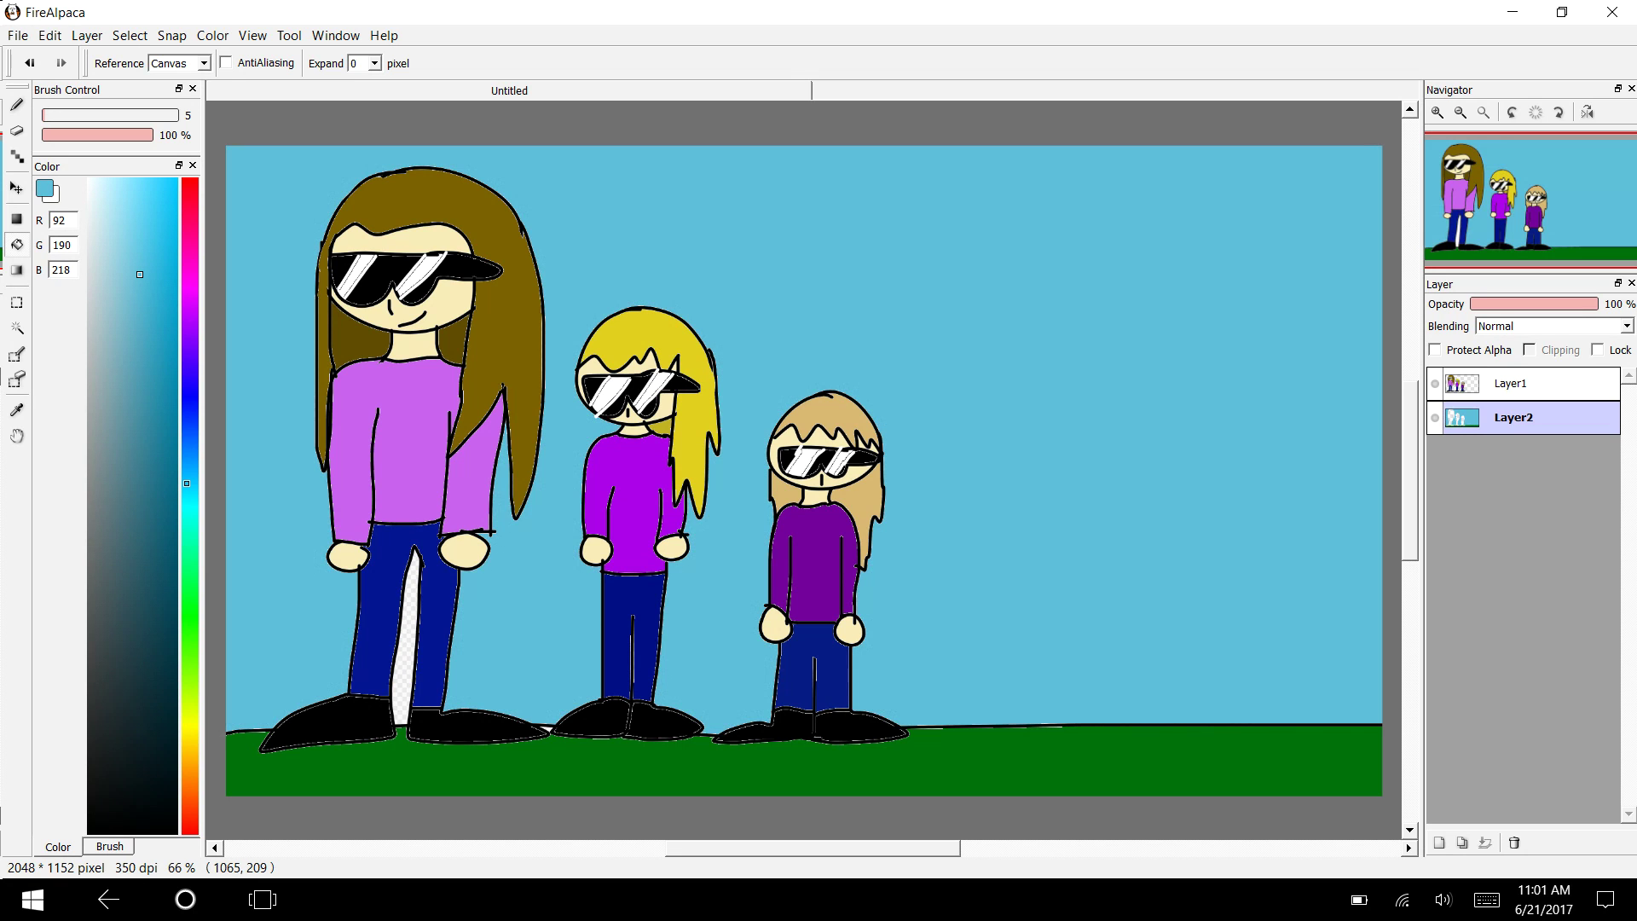
left_click(402, 693)
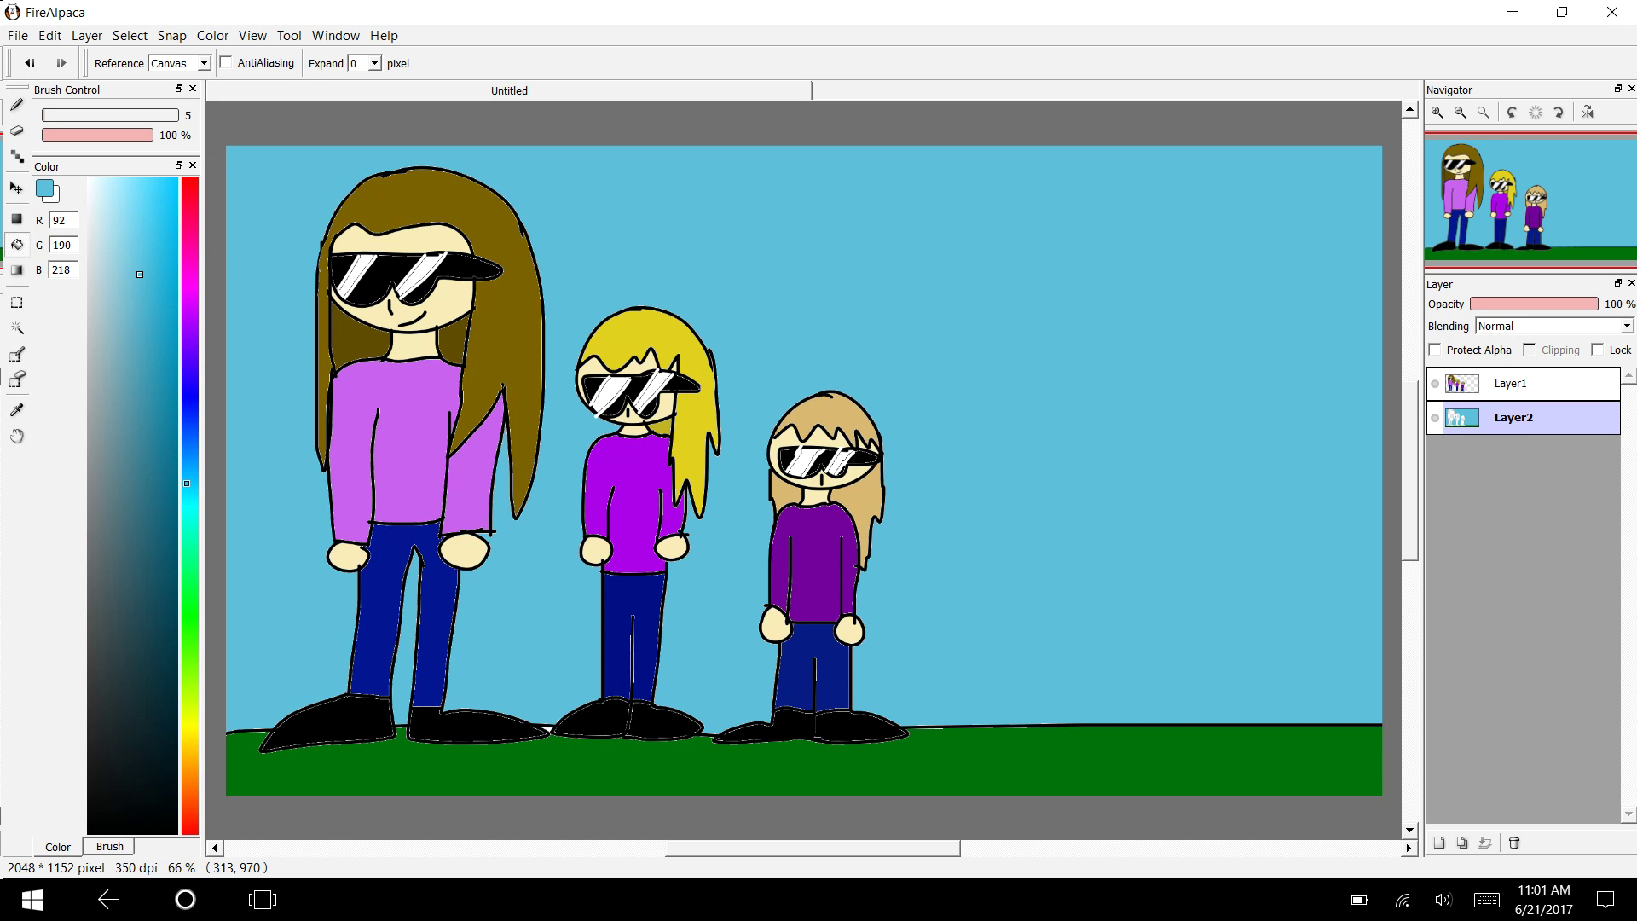
Step: Handwrite "Small, Tall" with the brush in purple, RGB 159, 92, 218, across the upper sky beside the tallest character
left_click(187, 338)
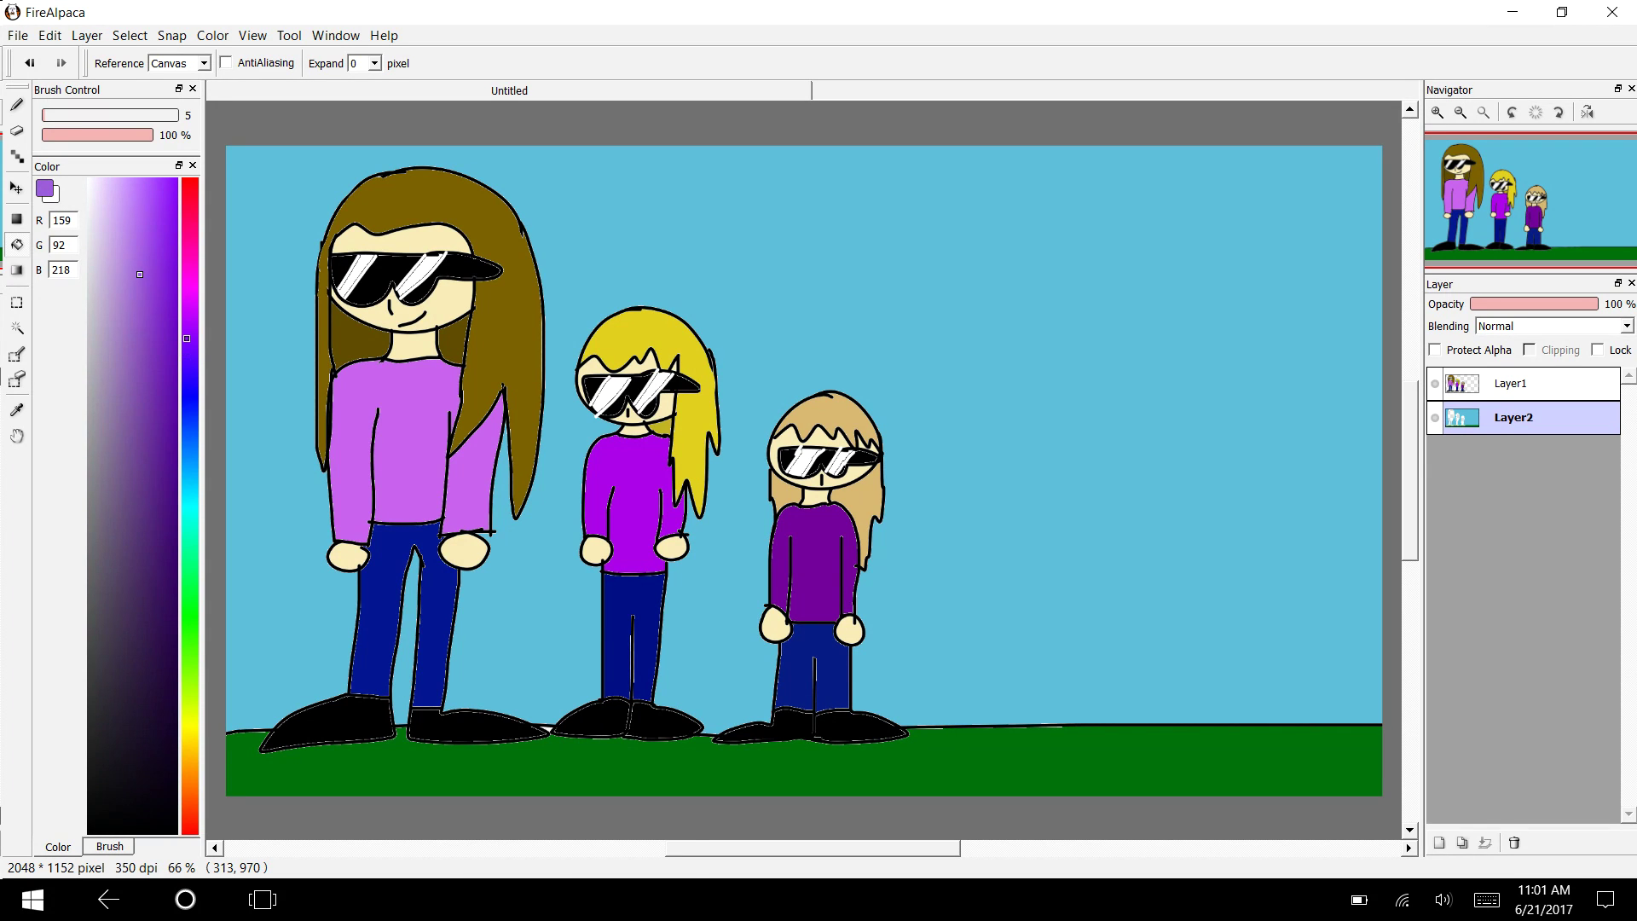
key("b")
mouse_move(866, 169)
left_mouse_down()
mouse_move(810, 226)
mouse_move(814, 275)
left_mouse_up()
mouse_move(892, 236)
left_mouse_down()
mouse_move(932, 195)
mouse_move(976, 271)
left_mouse_up()
left_click_drag(1047, 218, 1078, 277)
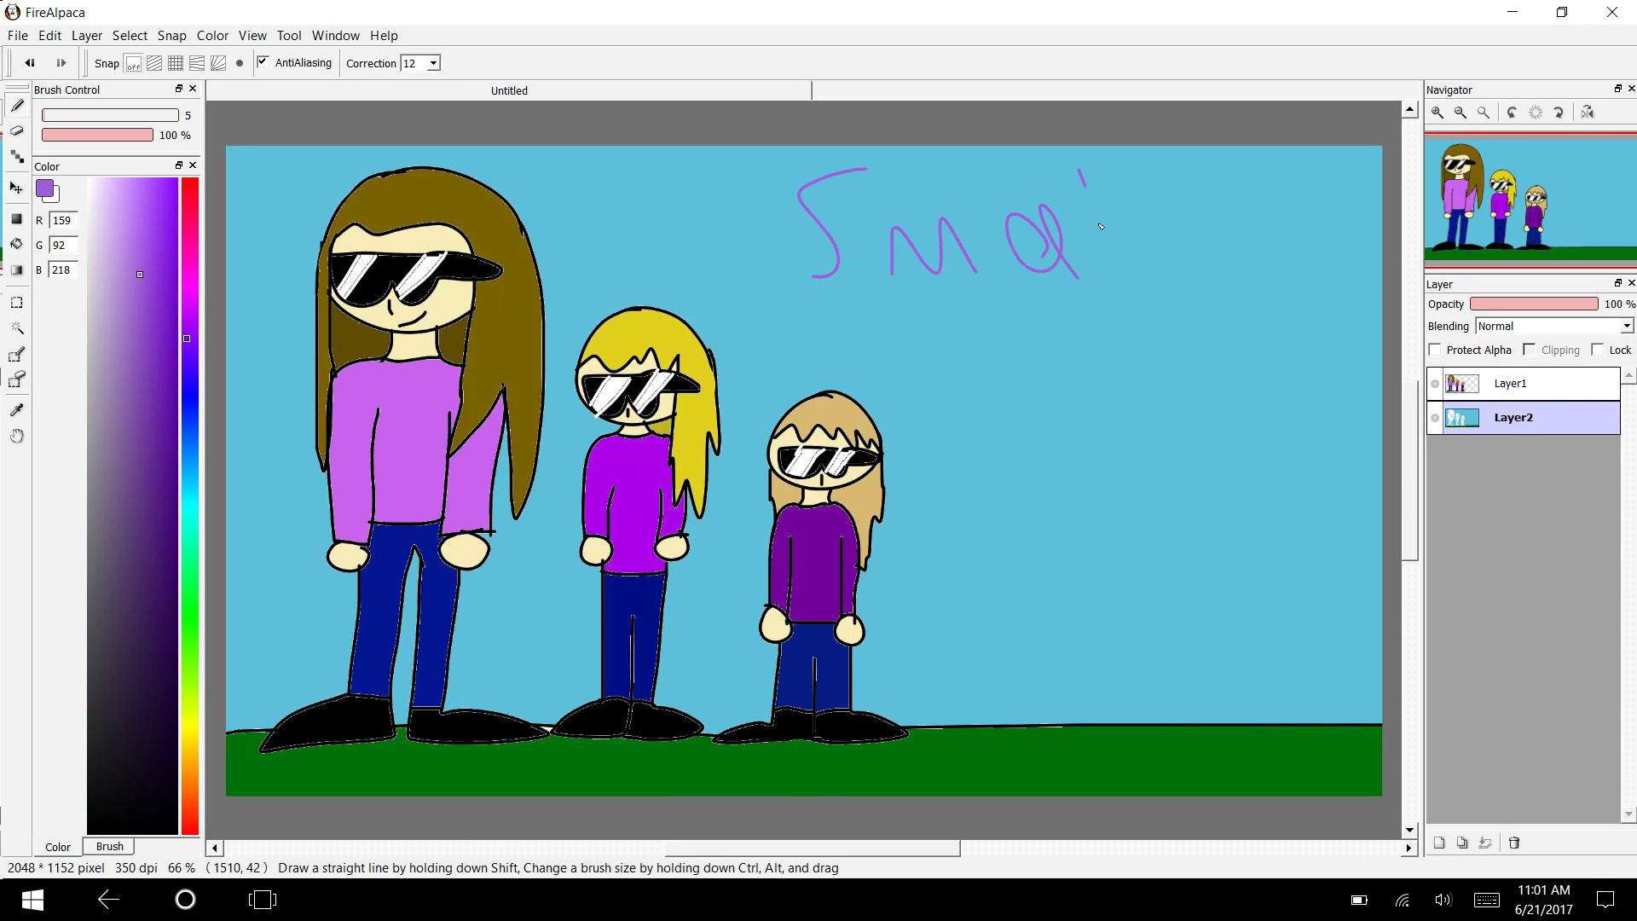
left_click_drag(1080, 170, 1115, 256)
mouse_move(1133, 162)
left_mouse_down()
mouse_move(1171, 250)
mouse_move(1209, 274)
left_mouse_up()
mouse_move(1256, 177)
left_mouse_down()
mouse_move(1289, 173)
mouse_move(1267, 241)
mouse_move(1326, 244)
left_mouse_up()
left_click_drag(1330, 194, 1343, 267)
mouse_move(1353, 167)
left_mouse_down()
mouse_move(1344, 266)
mouse_move(1375, 249)
left_mouse_up()
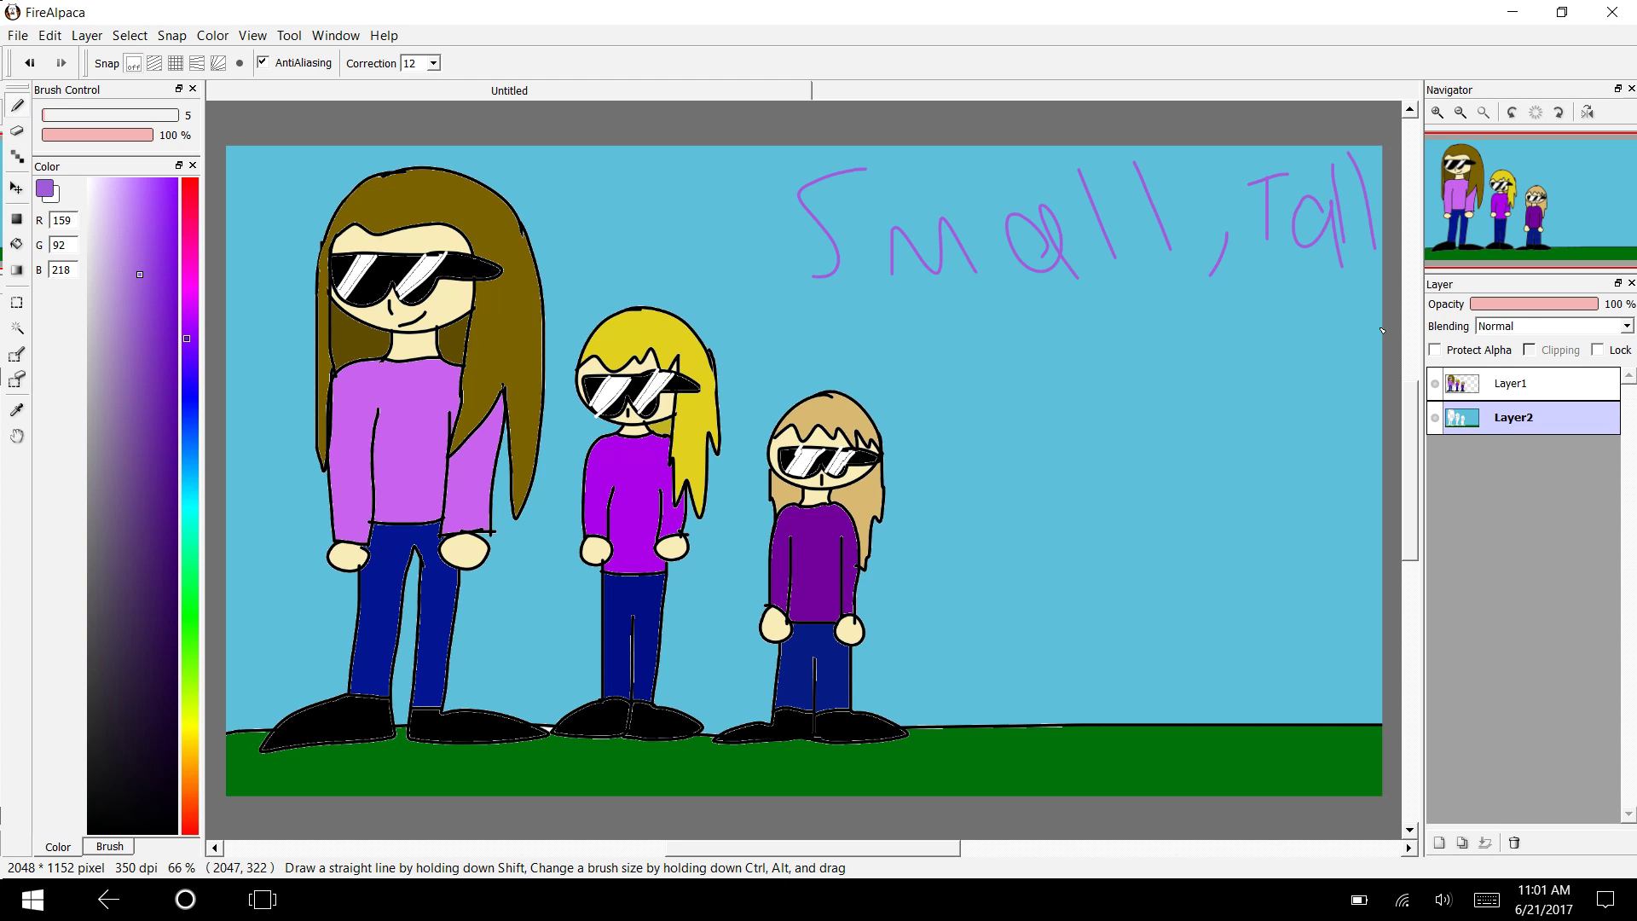
Step: Handwrite "Taller" in the same purple on a second line below "Small, Tall"
left_click_drag(938, 342, 1022, 339)
mouse_move(976, 341)
left_mouse_down()
mouse_move(976, 381)
mouse_move(1050, 380)
left_mouse_up()
left_click_drag(1049, 365, 1097, 442)
left_click_drag(1091, 318, 1122, 403)
mouse_move(1148, 313)
left_mouse_down()
mouse_move(1174, 411)
mouse_move(1220, 399)
mouse_move(1260, 431)
left_mouse_up()
mouse_move(1279, 408)
left_mouse_down()
mouse_move(1315, 333)
mouse_move(1277, 390)
left_mouse_up()
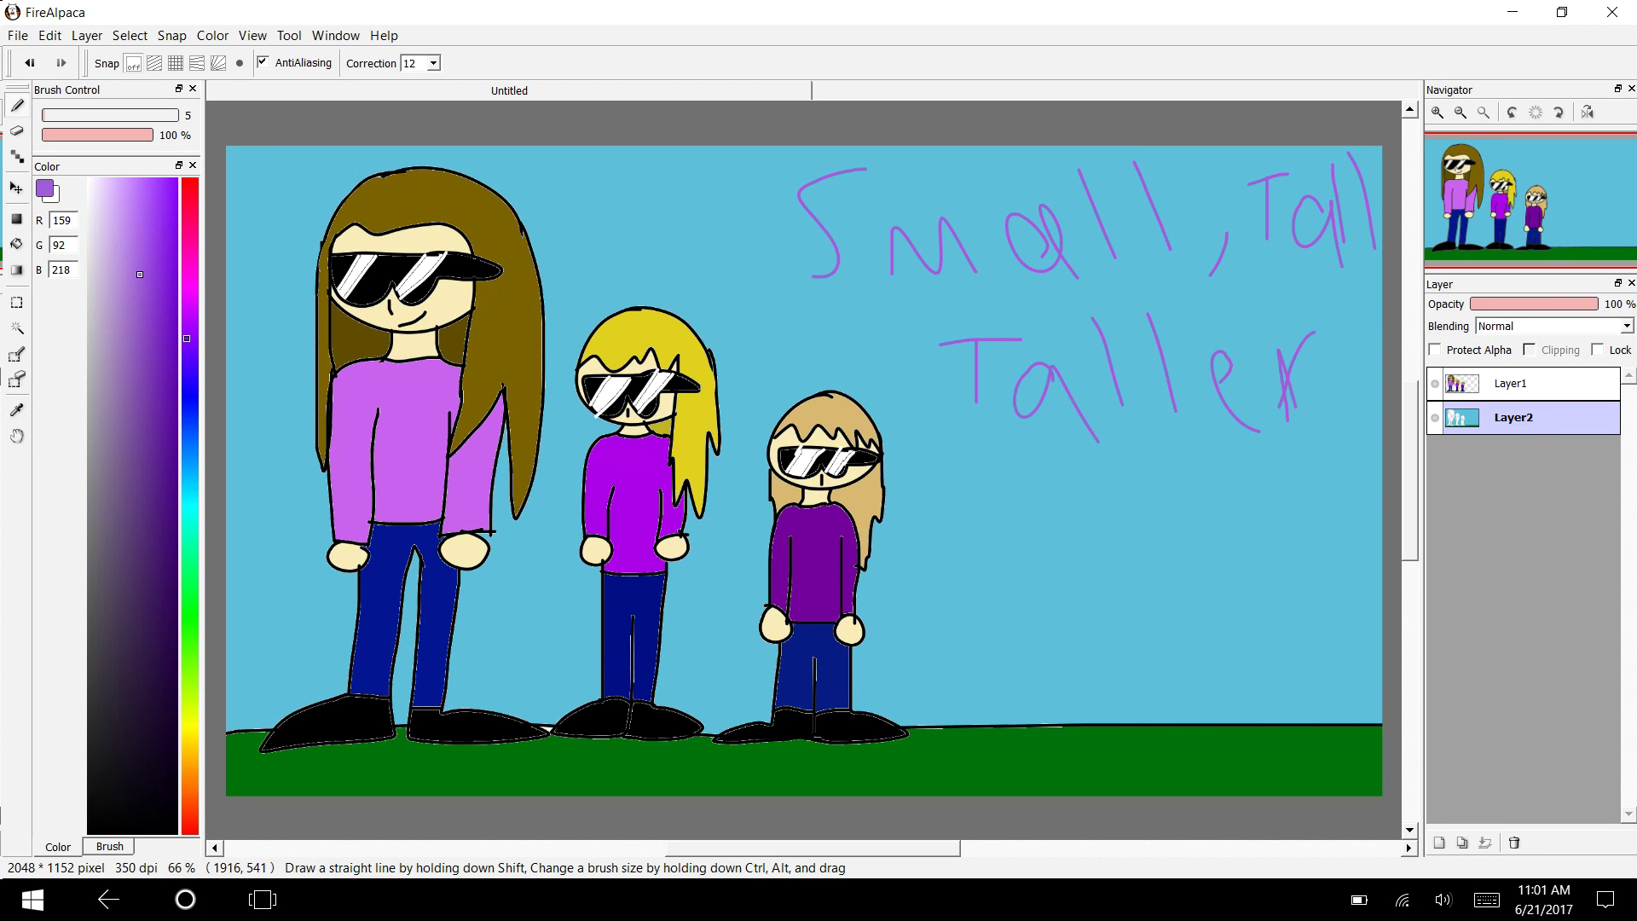
Step: Draw a looping purple signature on the green ground in the canvas's lower-right corner and fit the whole picture in view
left_click(1437, 111)
left_click(1437, 112)
left_click(1437, 111)
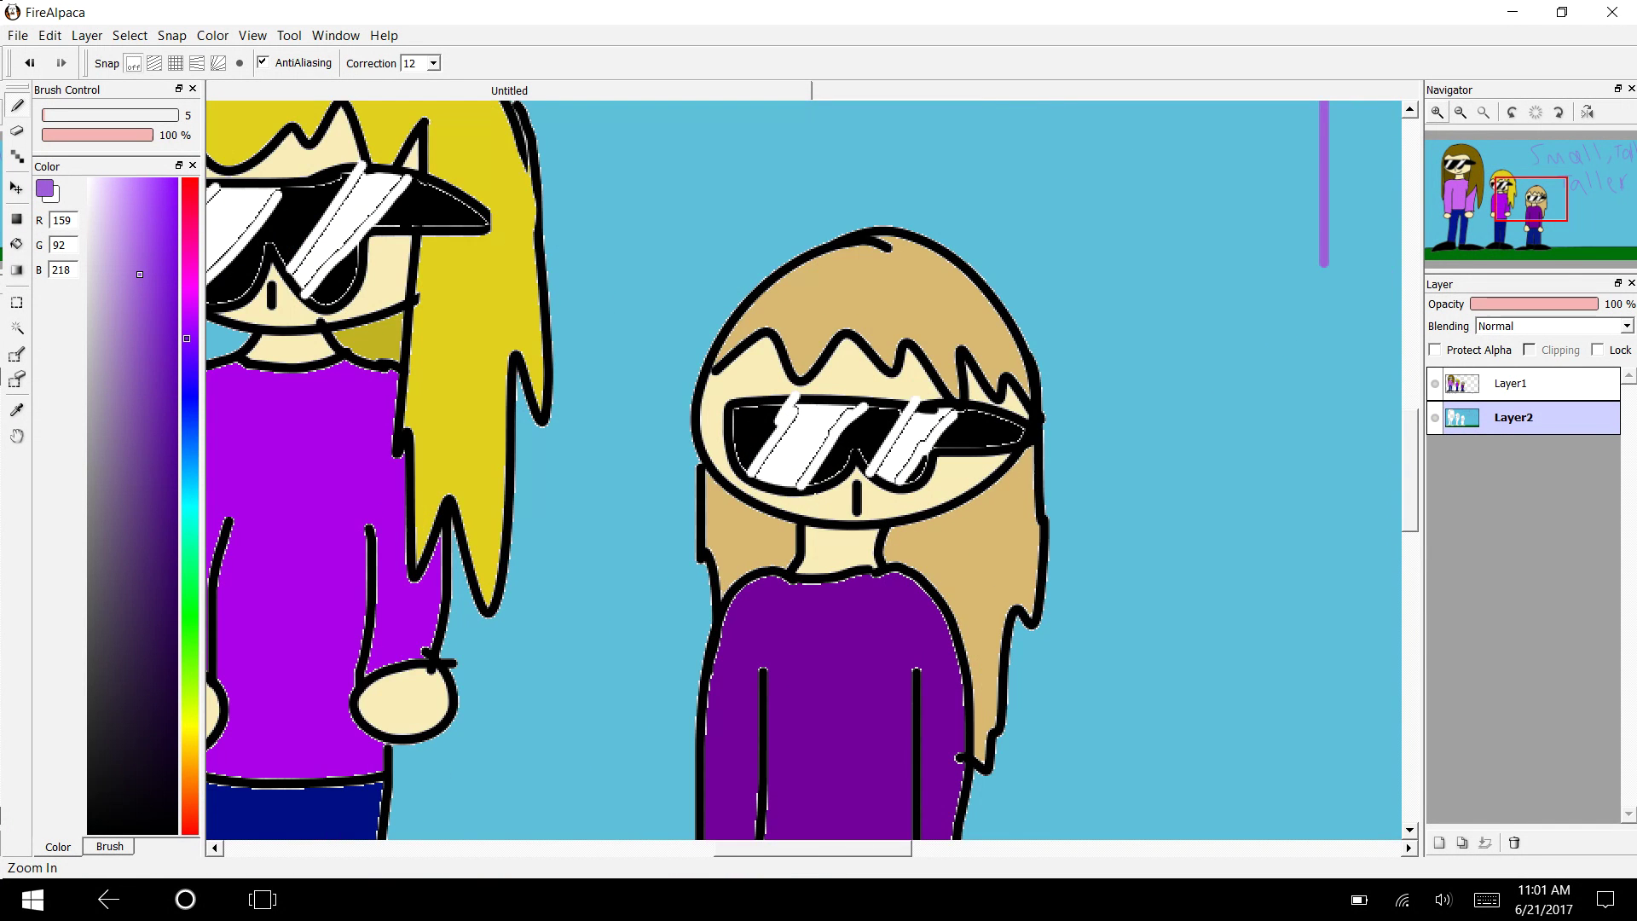
left_click_drag(1567, 256, 1613, 259)
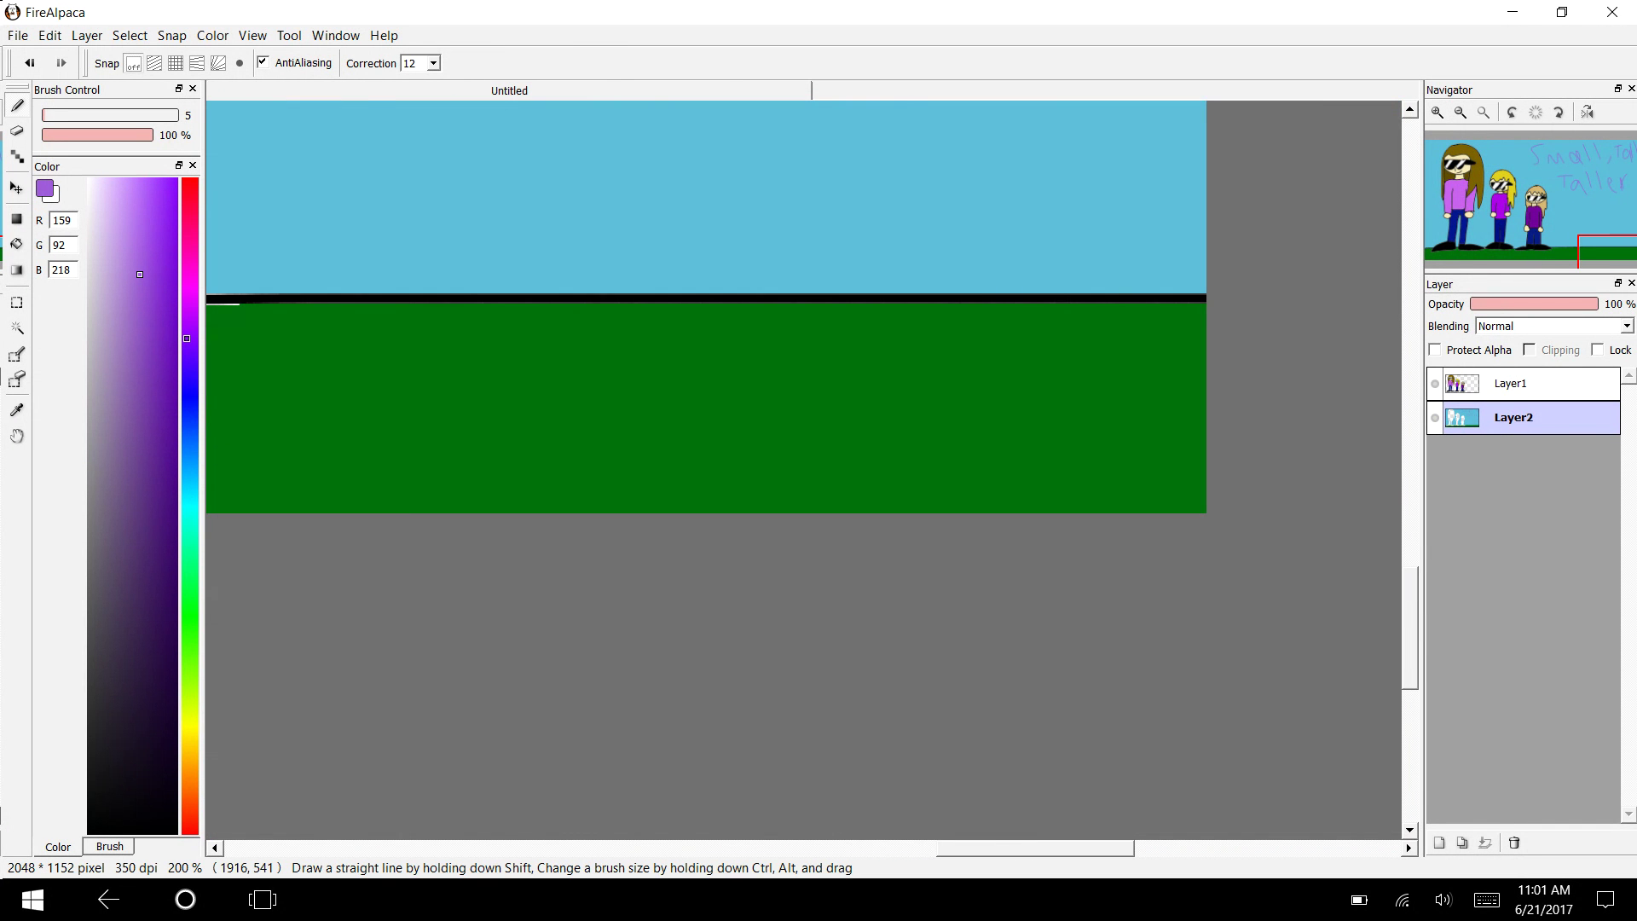
mouse_move(721, 337)
left_mouse_down()
mouse_move(764, 478)
mouse_move(633, 345)
left_mouse_up()
left_click_drag(661, 418, 789, 474)
left_click_drag(880, 538, 886, 543)
mouse_move(757, 344)
left_mouse_down()
mouse_move(957, 380)
mouse_move(759, 502)
left_mouse_up()
mouse_move(1030, 420)
left_mouse_down()
mouse_move(954, 399)
mouse_move(964, 382)
mouse_move(818, 646)
left_mouse_up()
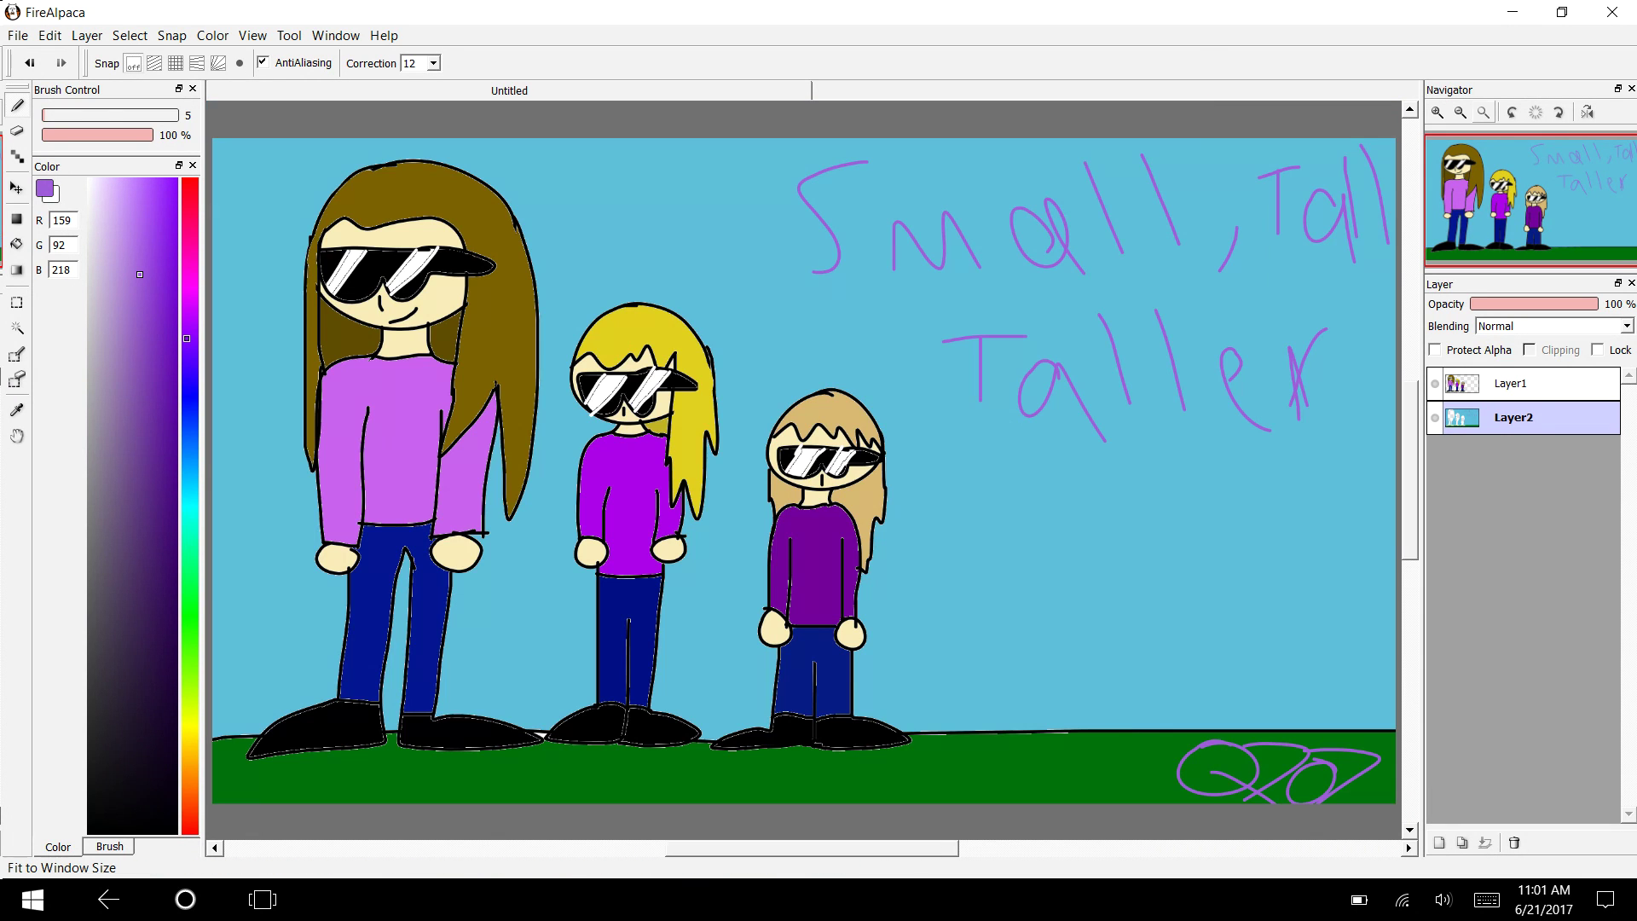
left_click(1483, 112)
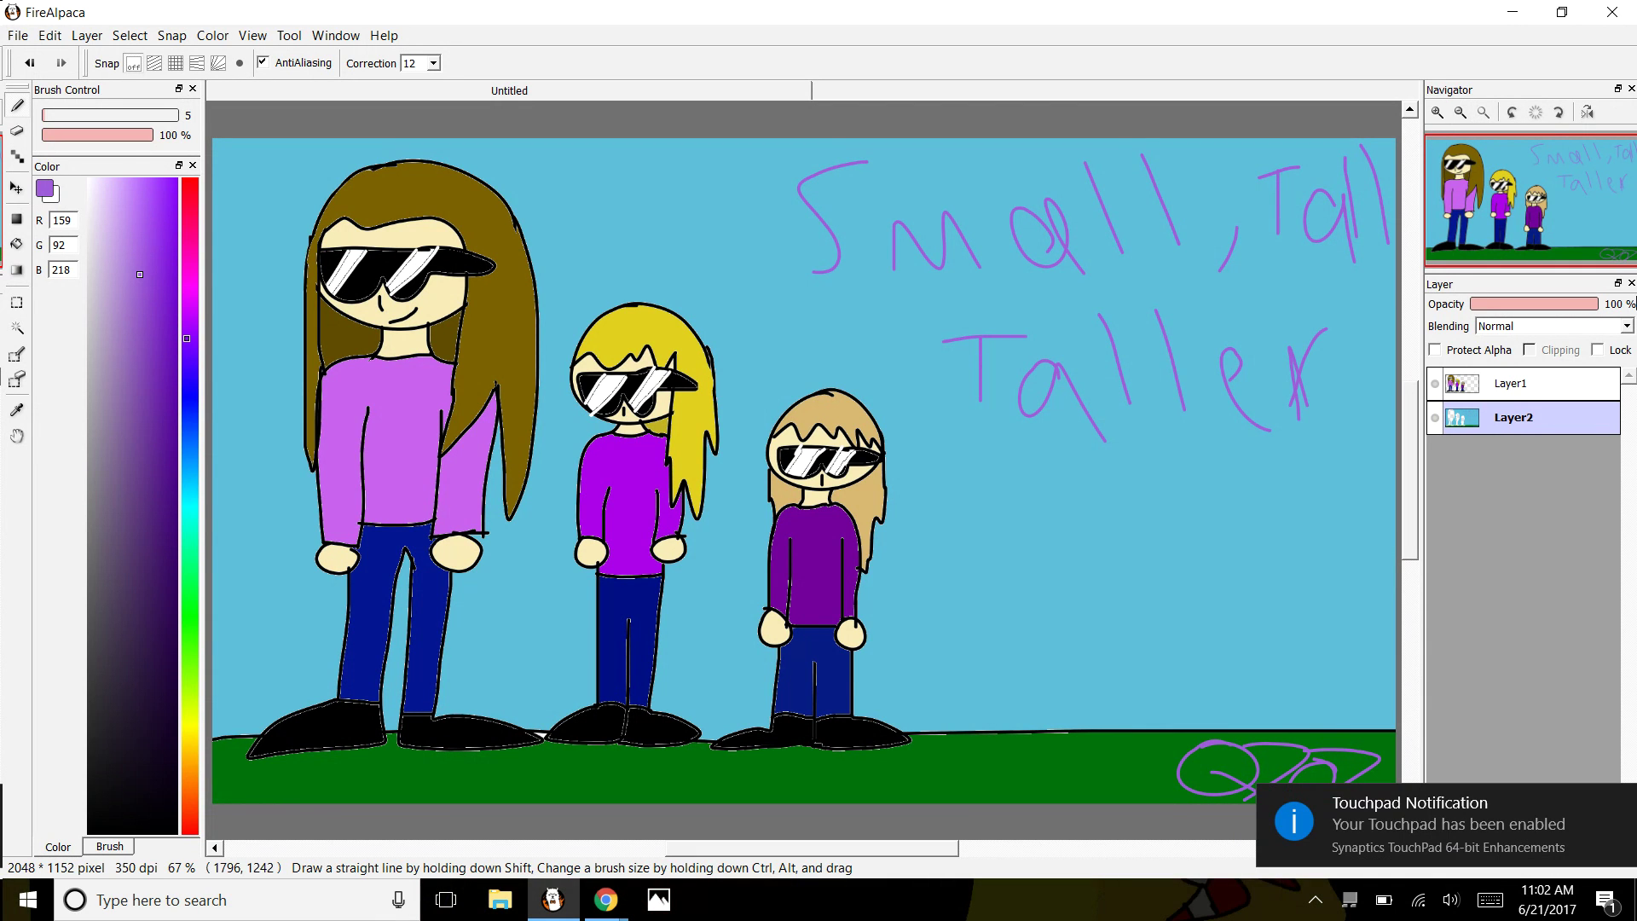
left_click(1620, 801)
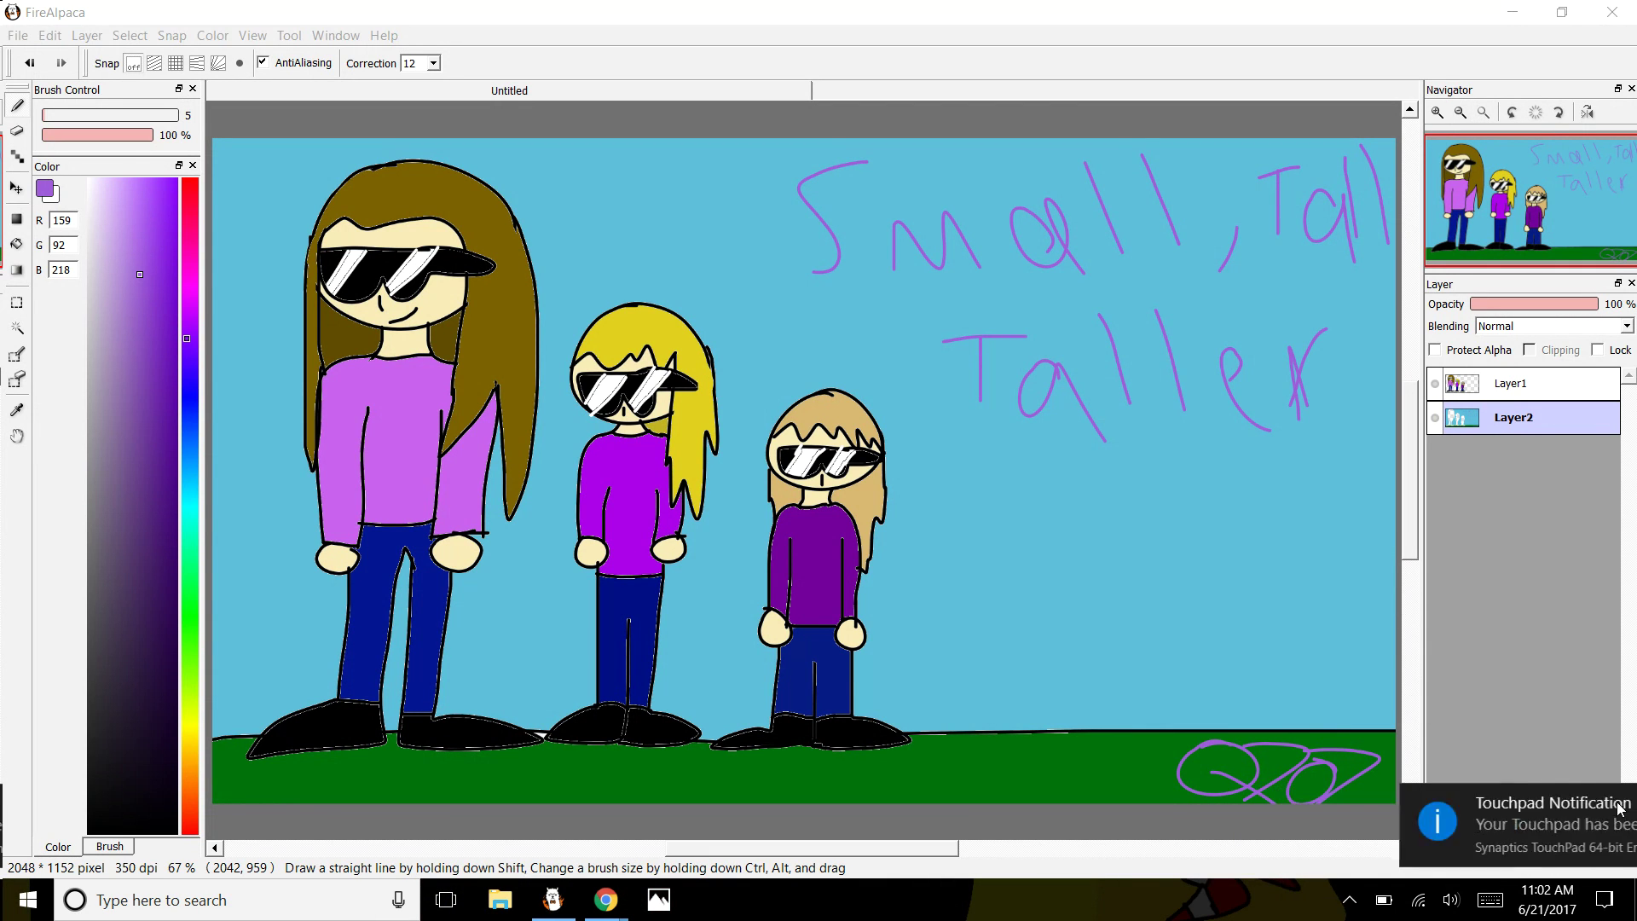